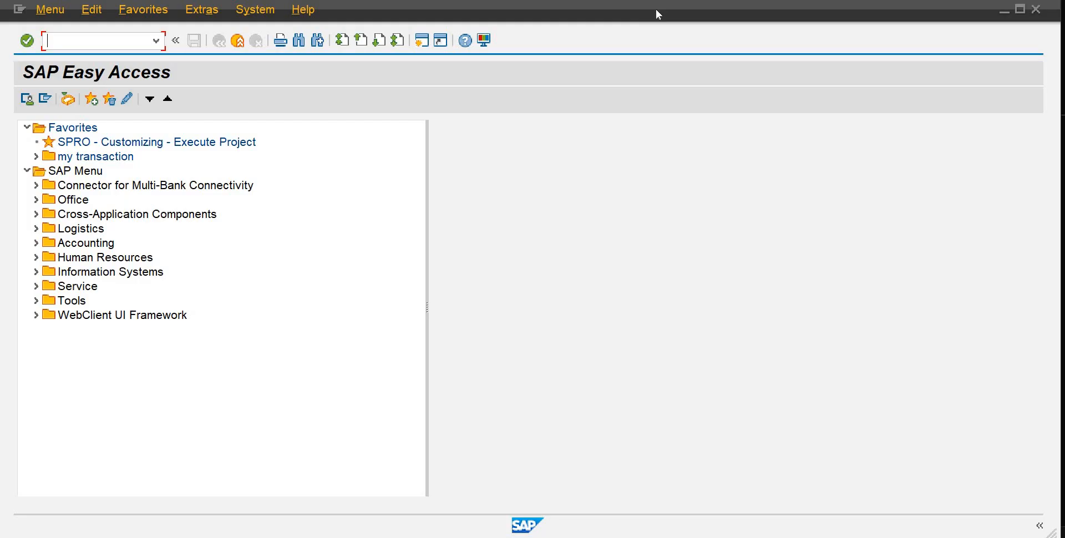
Step: Expand the Accounting folder in the SAP menu to browse its sub-areas, then collapse it again
{"action": "left_click", "coordinate": [35, 242]}
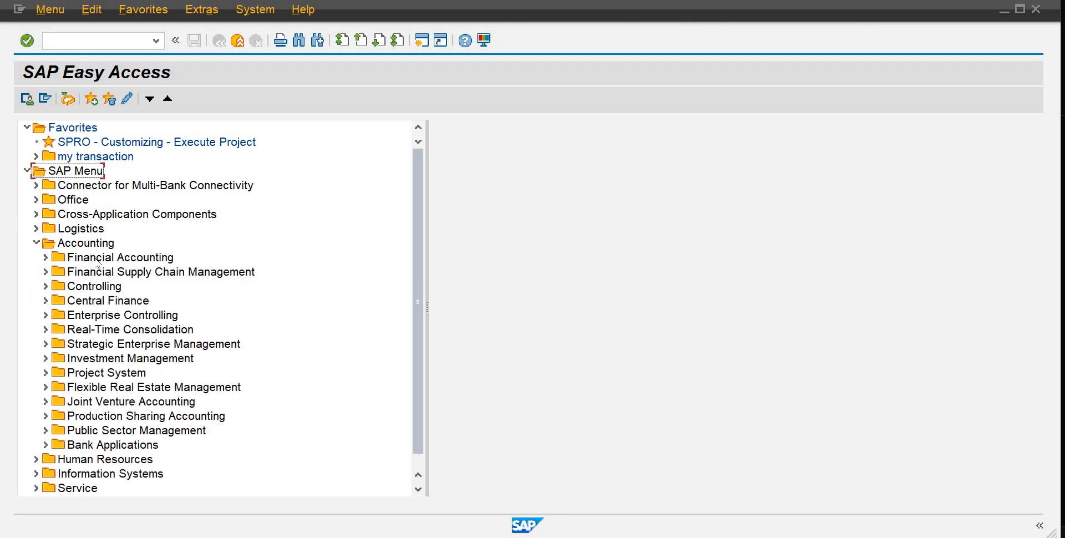
{"action": "left_click", "coordinate": [99, 260]}
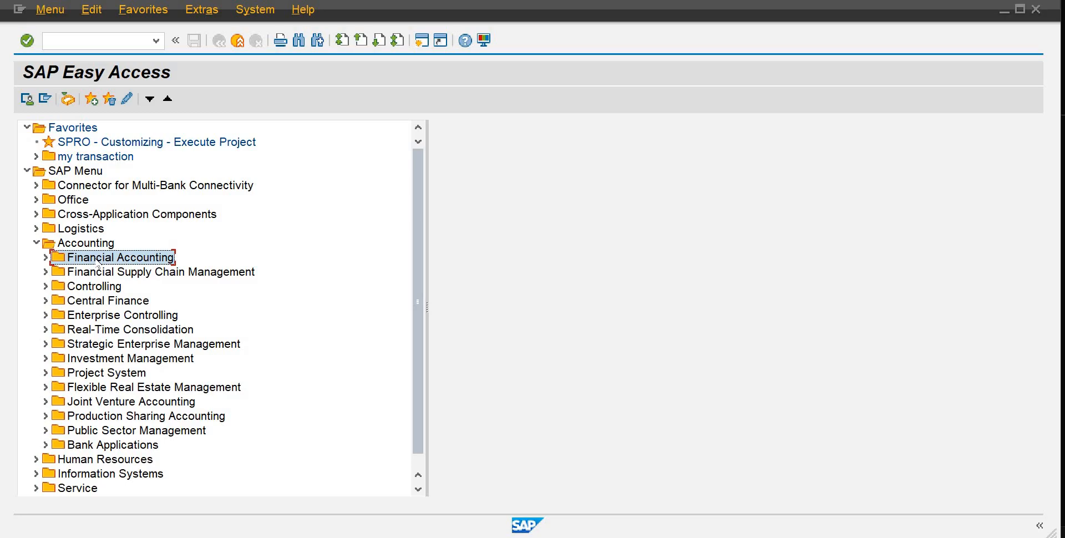
{"action": "left_click", "coordinate": [36, 242]}
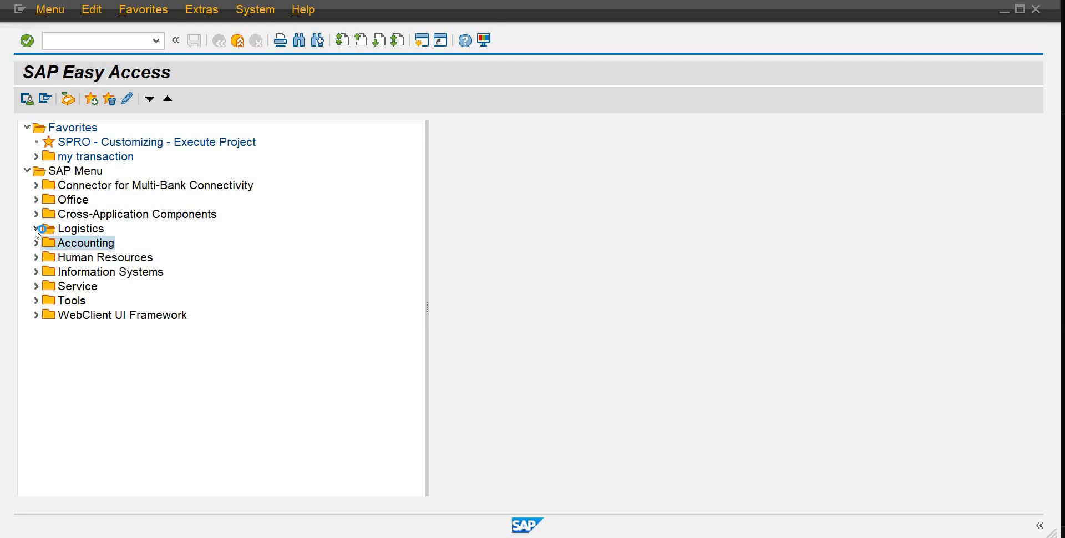
Step: Expand Logistics and then Sales and Distribution to browse their sub-folders such as Shipping and Transportation
{"action": "left_click", "coordinate": [36, 228]}
{"action": "left_click", "coordinate": [101, 244]}
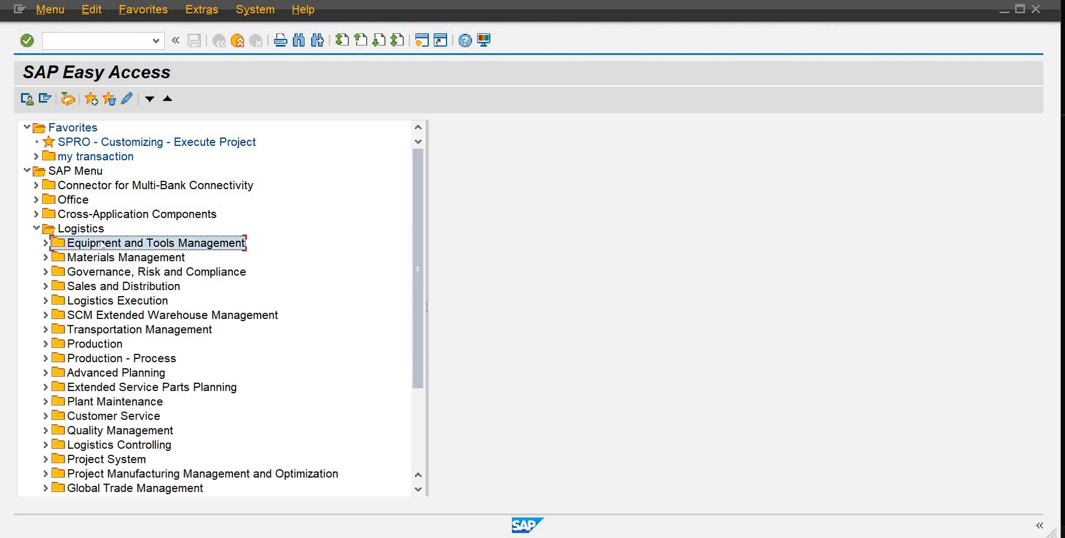
{"action": "left_click", "coordinate": [101, 291]}
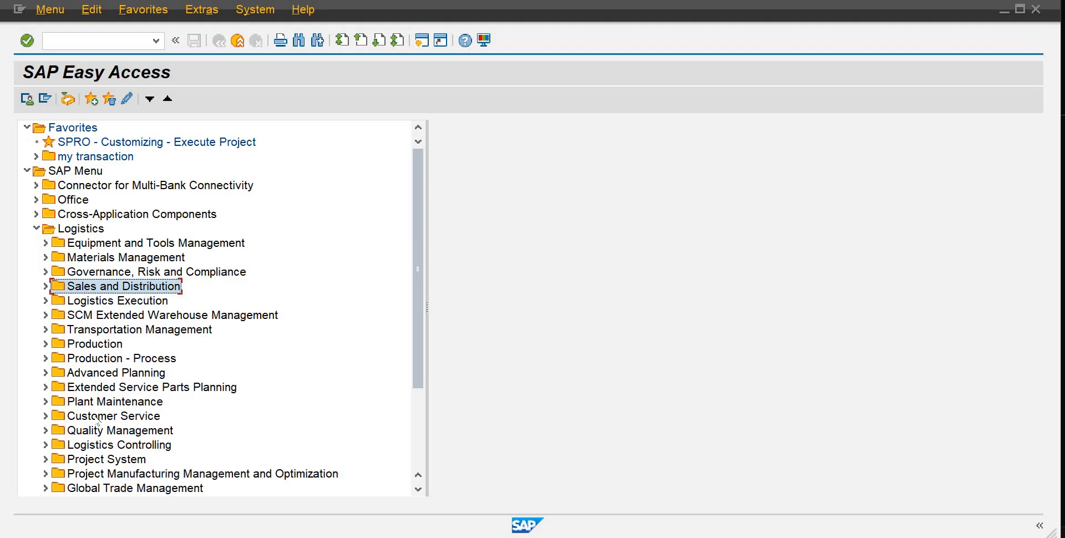
{"action": "left_click", "coordinate": [45, 286]}
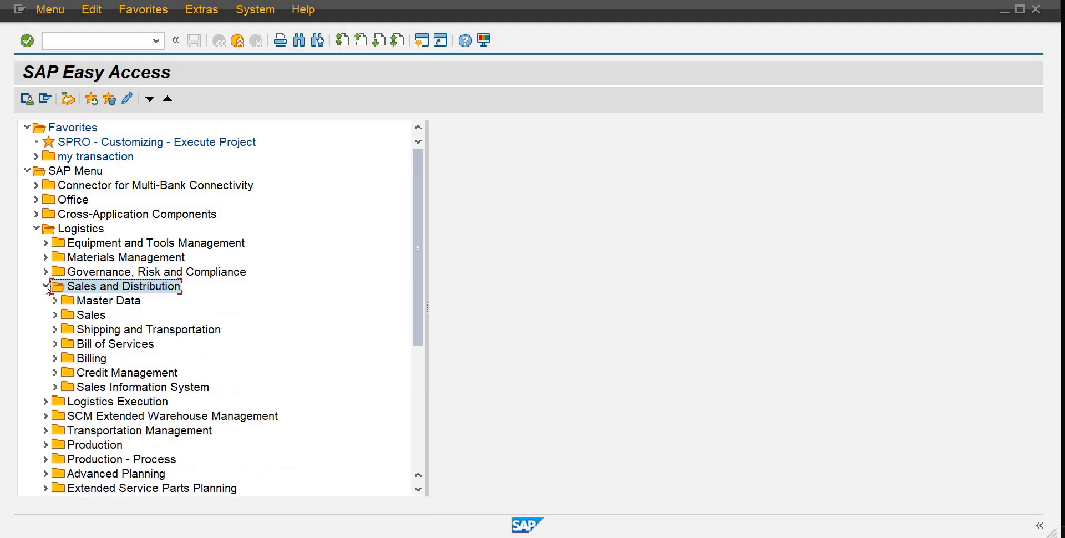
{"action": "left_click", "coordinate": [89, 335]}
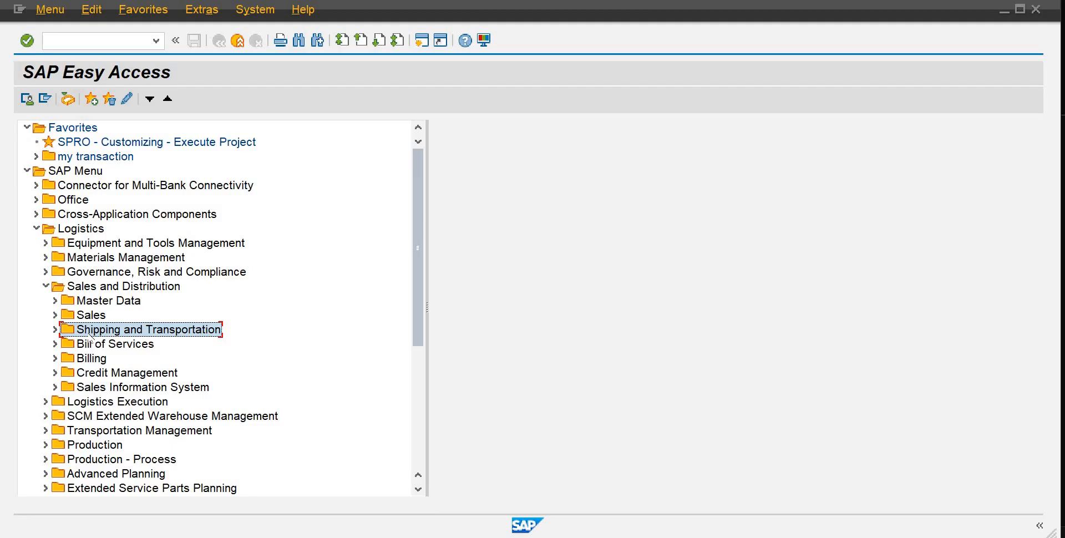
Step: Expand Materials Management to browse Purchasing and Inventory Management, then collapse Materials Management and Sales and Distribution
{"action": "left_click", "coordinate": [45, 257]}
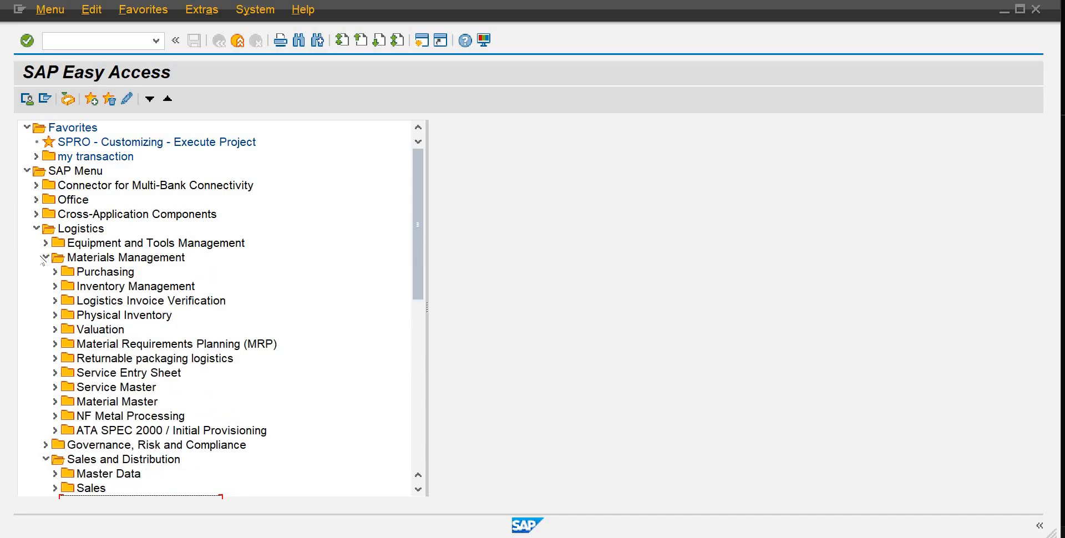
{"action": "left_click", "coordinate": [81, 276]}
{"action": "left_click", "coordinate": [84, 290]}
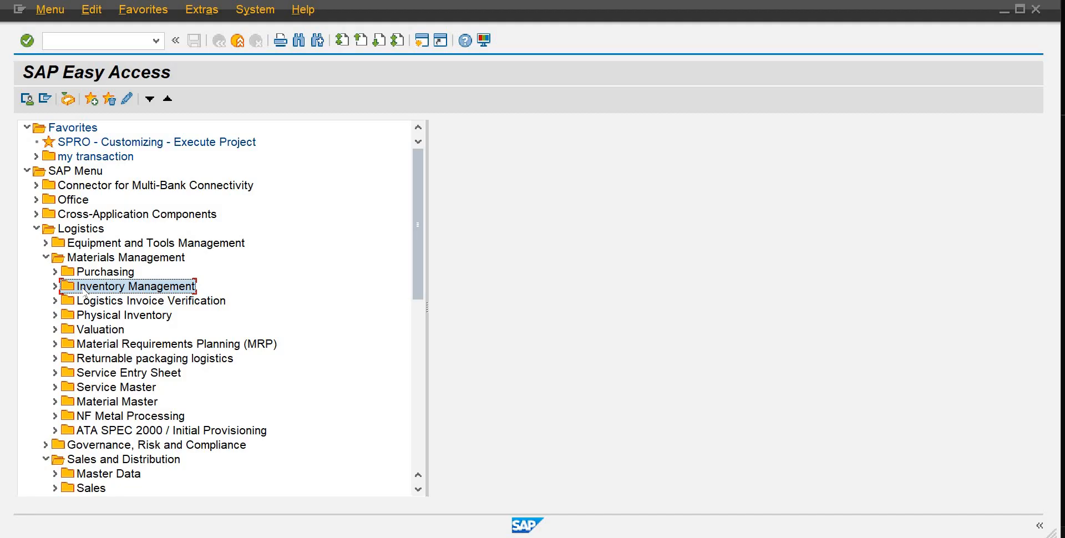
{"action": "left_click", "coordinate": [45, 257]}
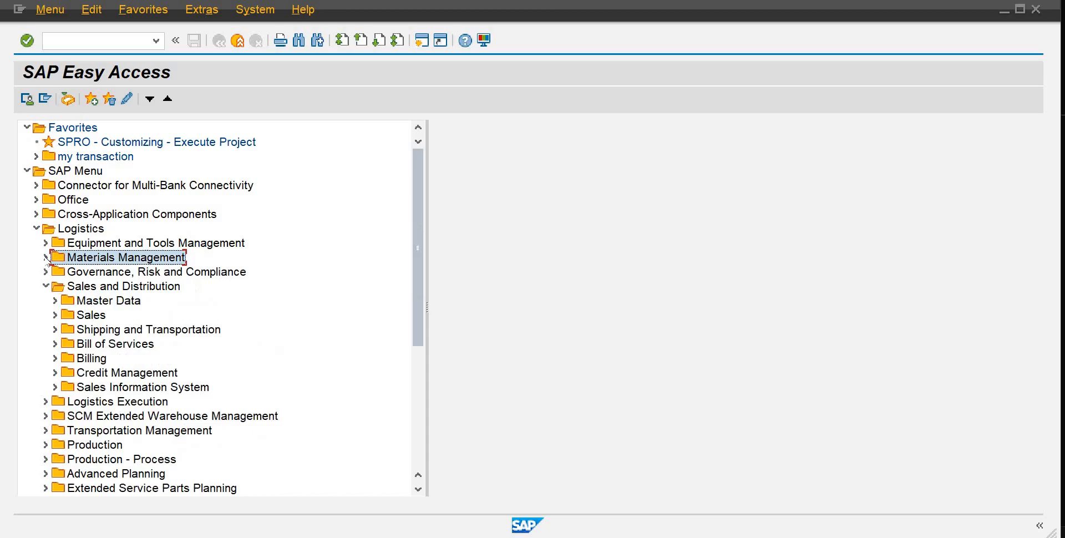
{"action": "left_click", "coordinate": [45, 286]}
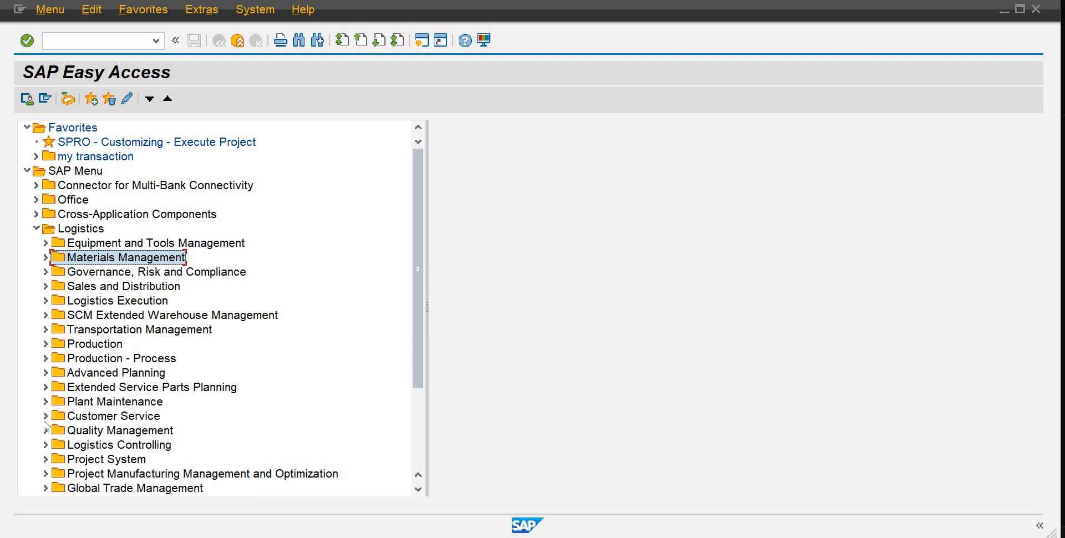
Step: Expand Plant Maintenance and Management of Technical Objects, browsing sub-folders such as Environment, then collapse Environment
{"action": "left_click", "coordinate": [84, 402]}
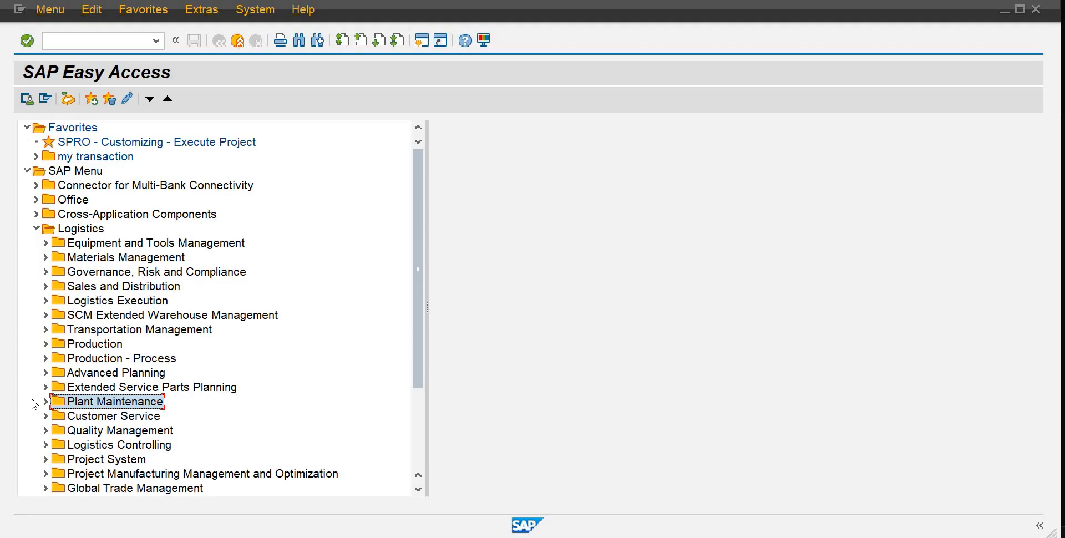
{"action": "left_click", "coordinate": [46, 402]}
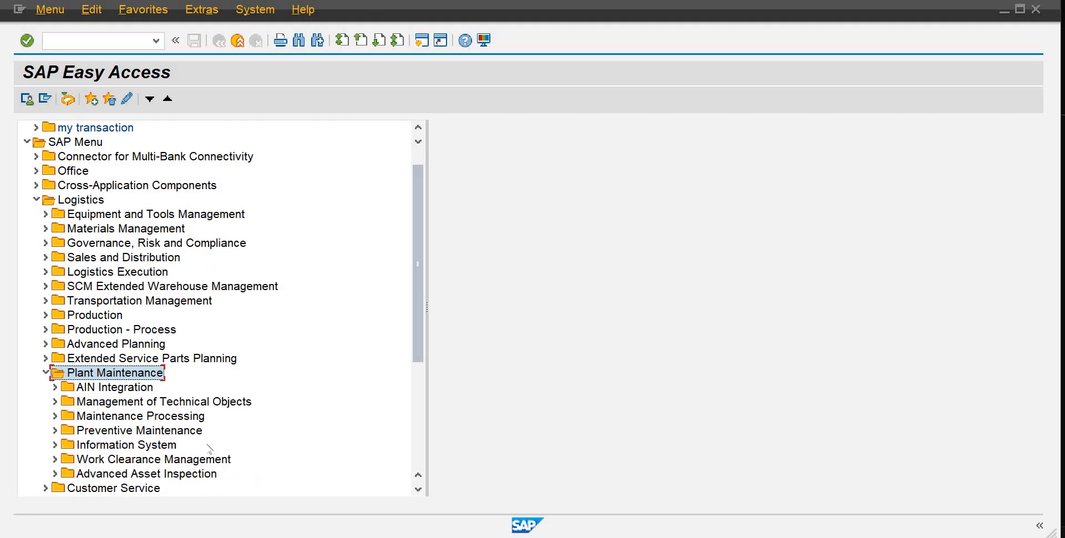
{"action": "left_click", "coordinate": [123, 405]}
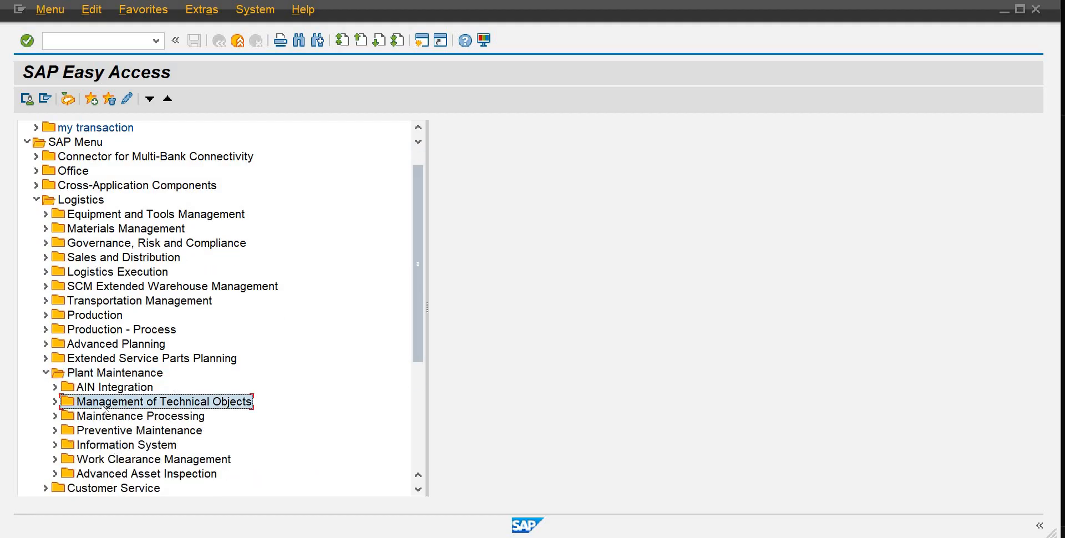
{"action": "left_click", "coordinate": [56, 402]}
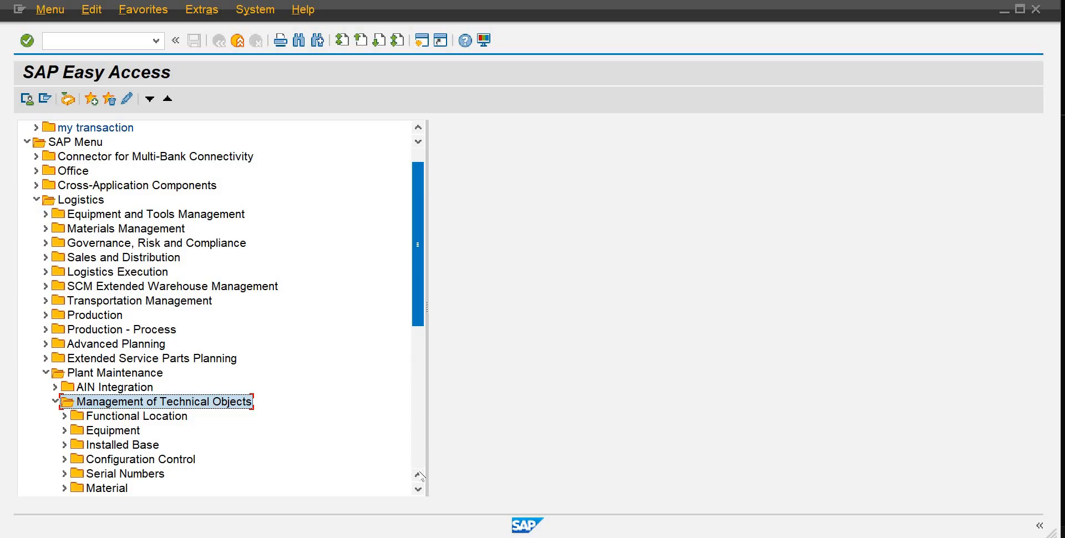
{"action": "left_click_drag", "start_coordinate": [419, 490], "coordinate": [420, 490]}
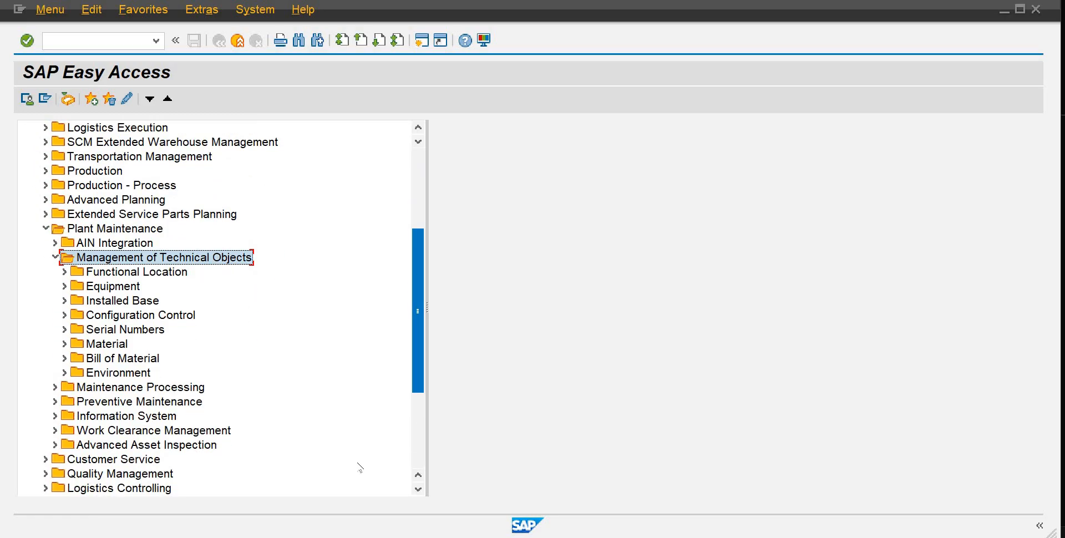
{"action": "left_click", "coordinate": [65, 373]}
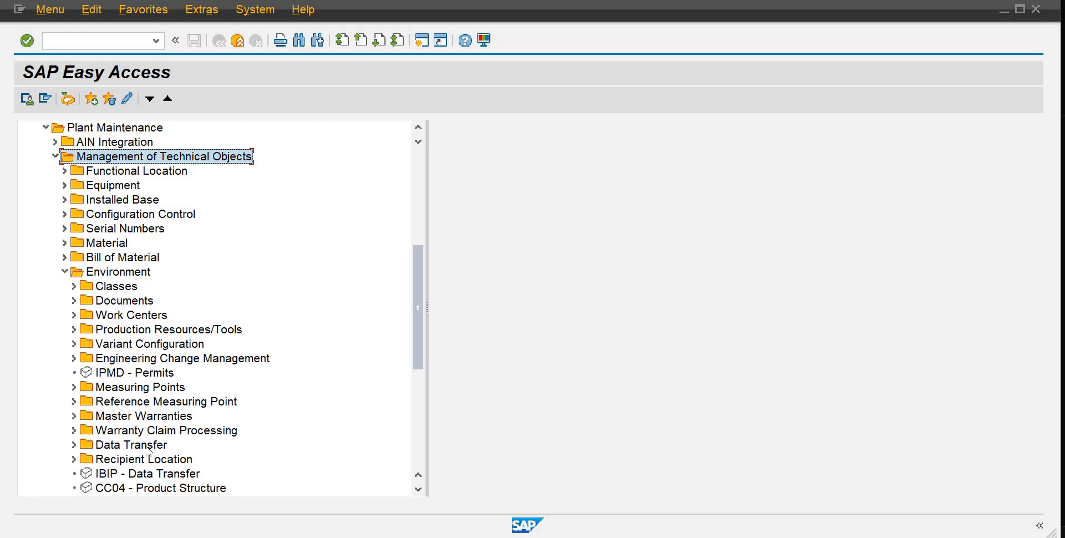
{"action": "left_click", "coordinate": [64, 271]}
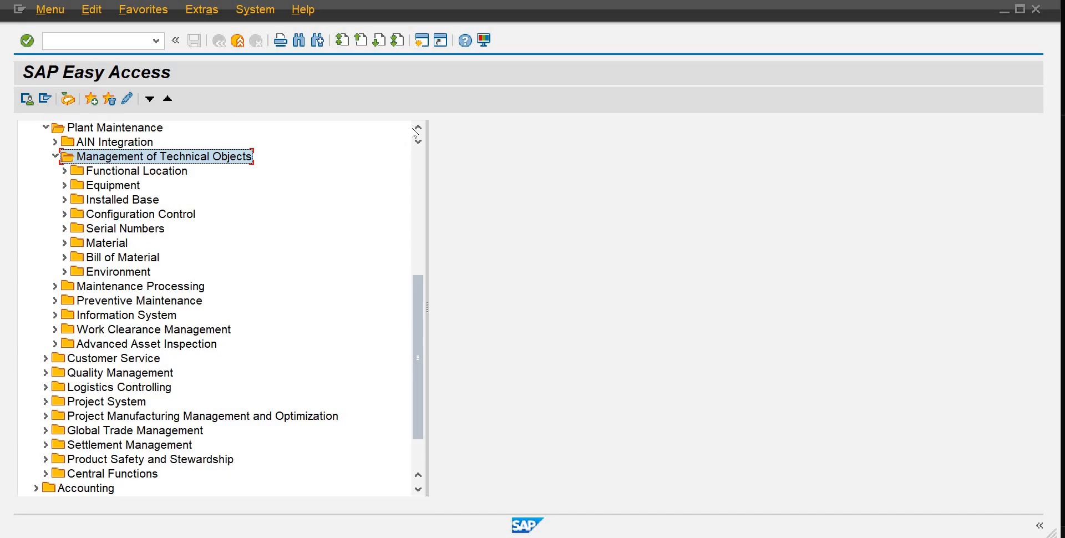
Step: Scroll the menu tree and browse the Plant Maintenance folders under Management of Technical Objects
{"action": "left_click", "coordinate": [418, 128]}
{"action": "left_click", "coordinate": [418, 127]}
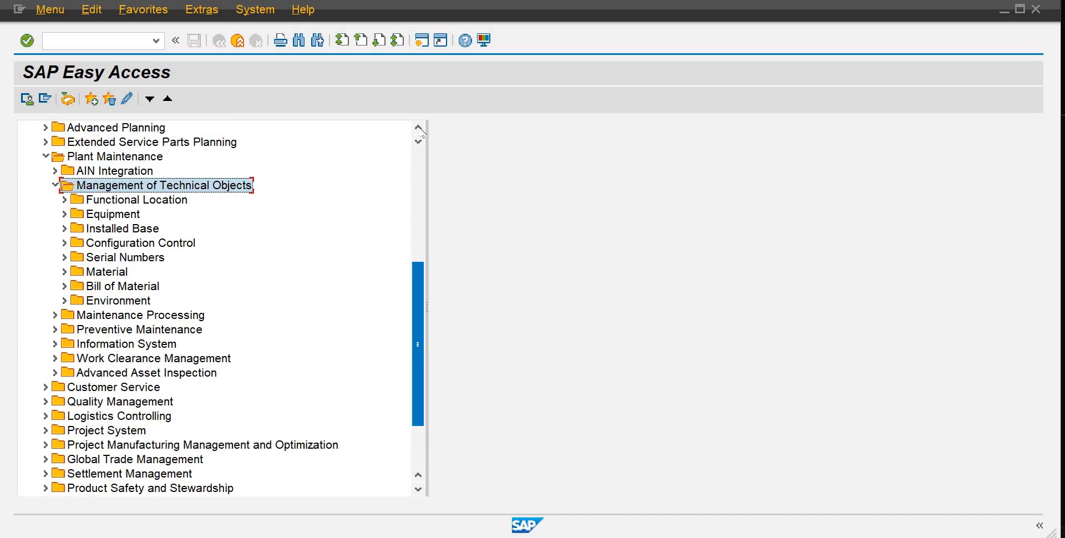
{"action": "left_click", "coordinate": [418, 127]}
{"action": "left_click", "coordinate": [419, 128]}
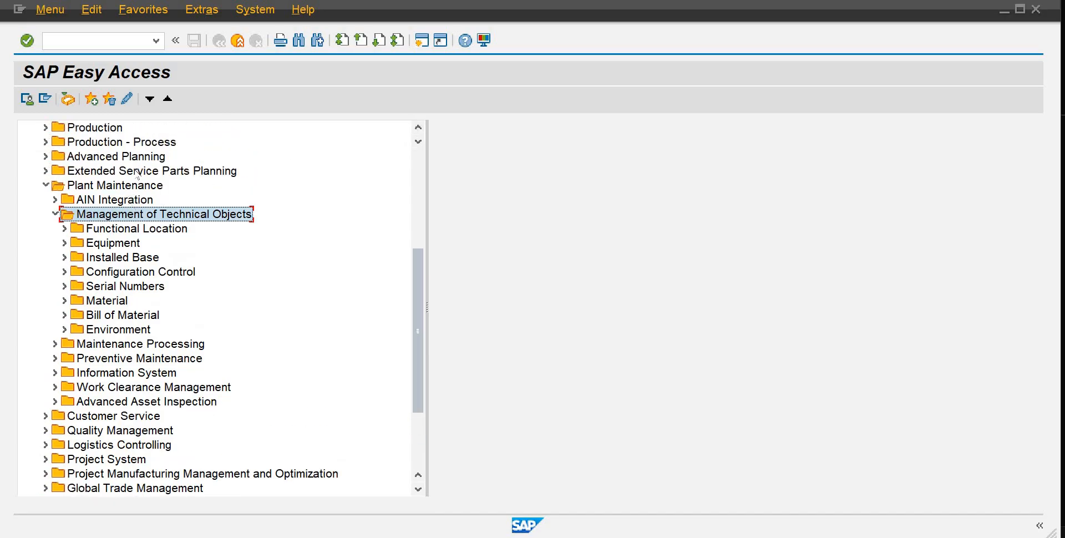
{"action": "left_click", "coordinate": [134, 172]}
{"action": "left_click", "coordinate": [133, 187]}
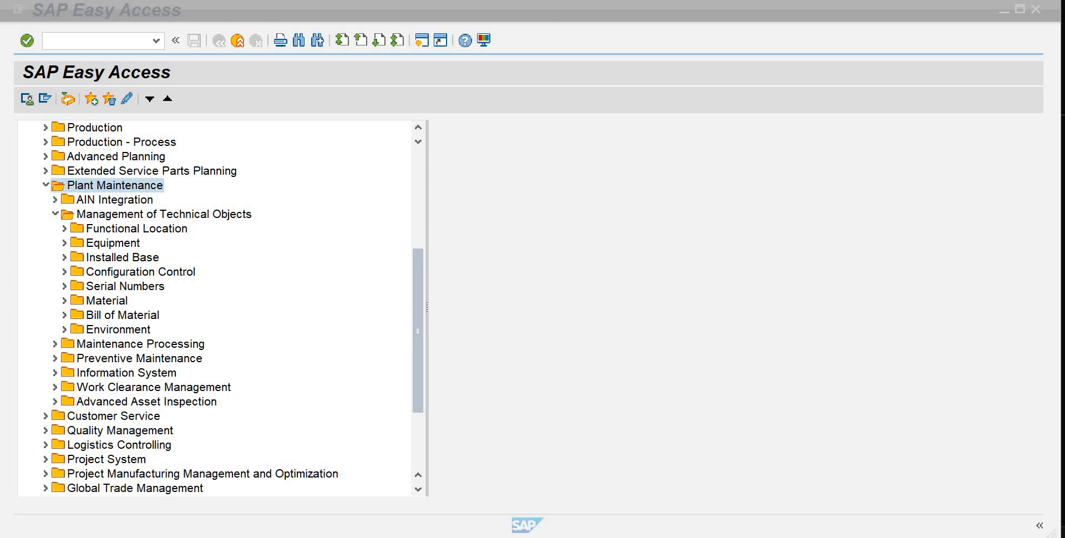
{"action": "left_click", "coordinate": [259, 10]}
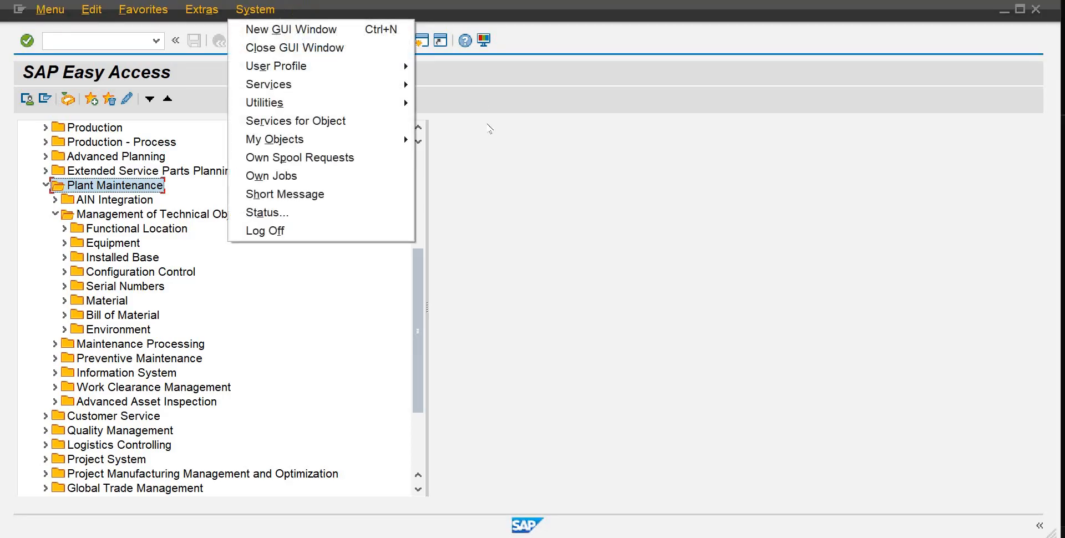
{"action": "key", "text": "Right"}
{"action": "left_click", "coordinate": [488, 124]}
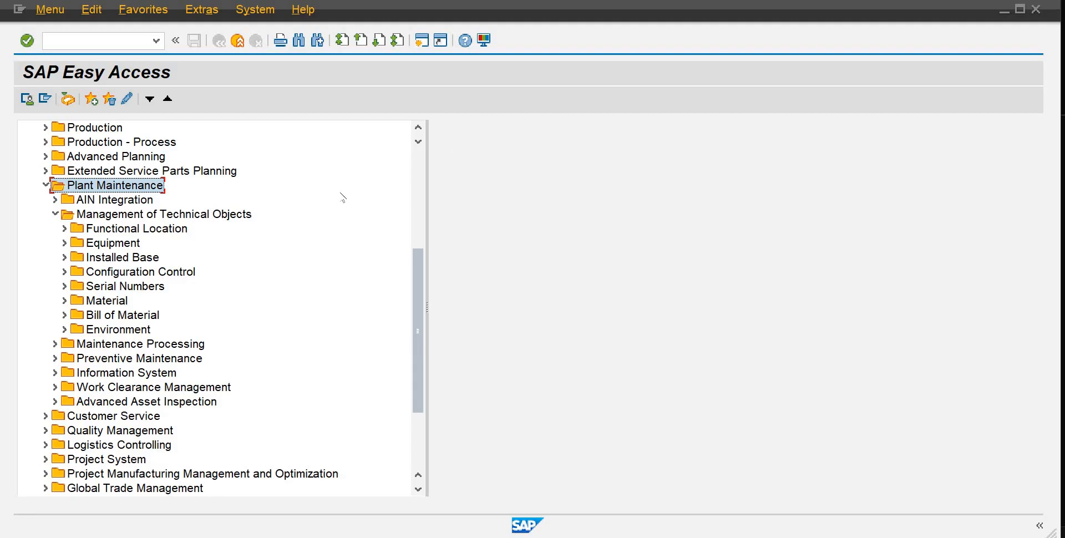
{"action": "scroll", "coordinate": [415, 180], "scroll_direction": "up", "scroll_amount": 5}
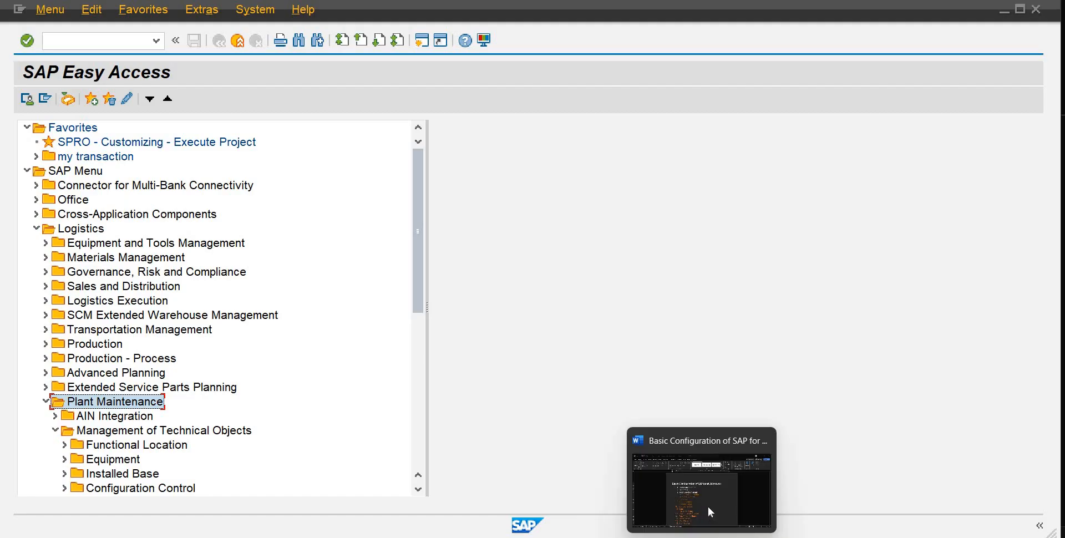
Step: Switch to the Word document 'Basic Configuration of SAP for all Modules' and highlight the Controlling Area item in the list
{"action": "left_click", "coordinate": [707, 506]}
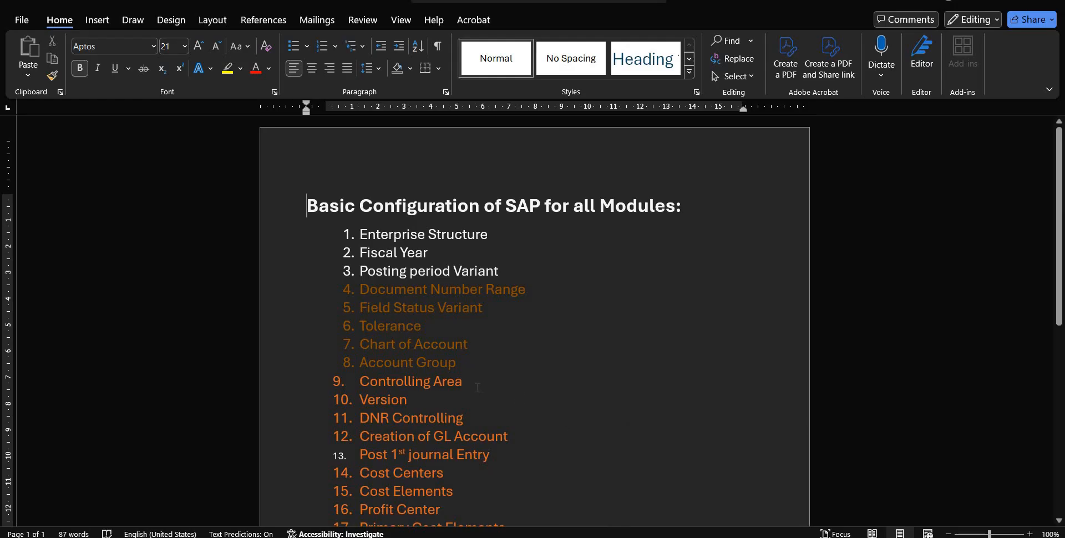
{"action": "left_click_drag", "start_coordinate": [480, 387], "coordinate": [355, 384]}
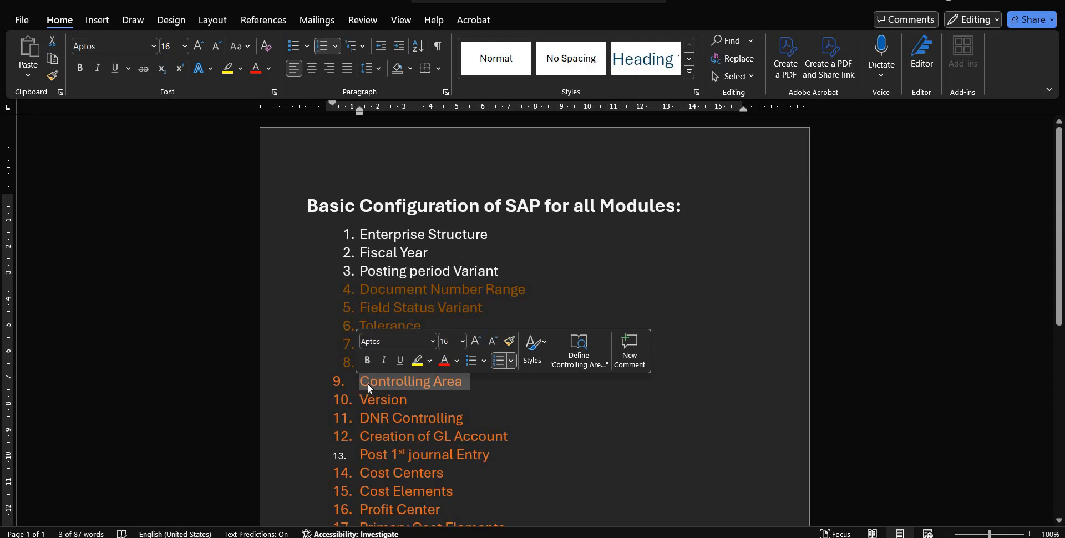
{"action": "left_click", "coordinate": [367, 384]}
{"action": "left_click", "coordinate": [338, 381]}
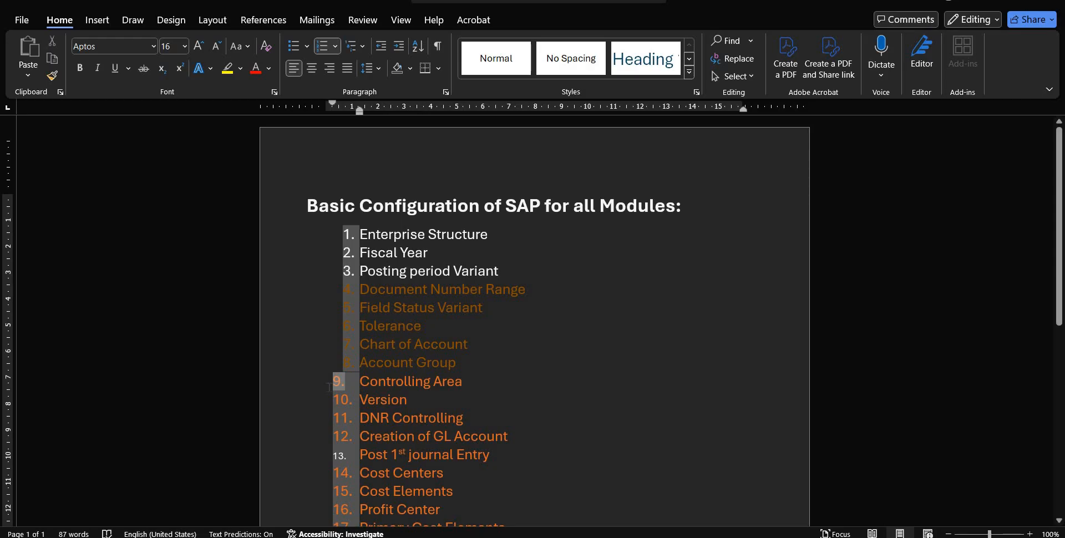
{"action": "left_click", "coordinate": [328, 387]}
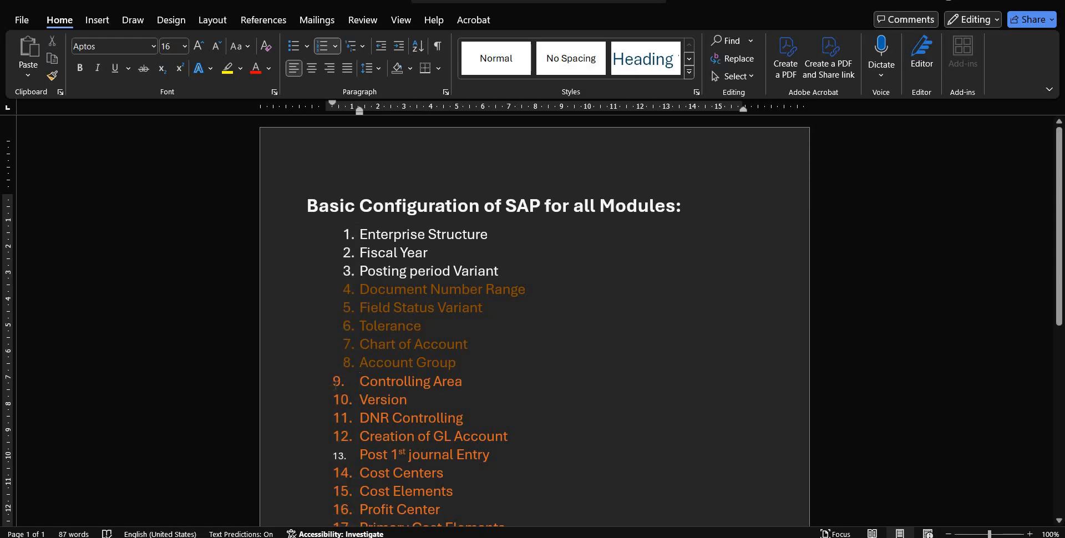
{"action": "left_click", "coordinate": [336, 383]}
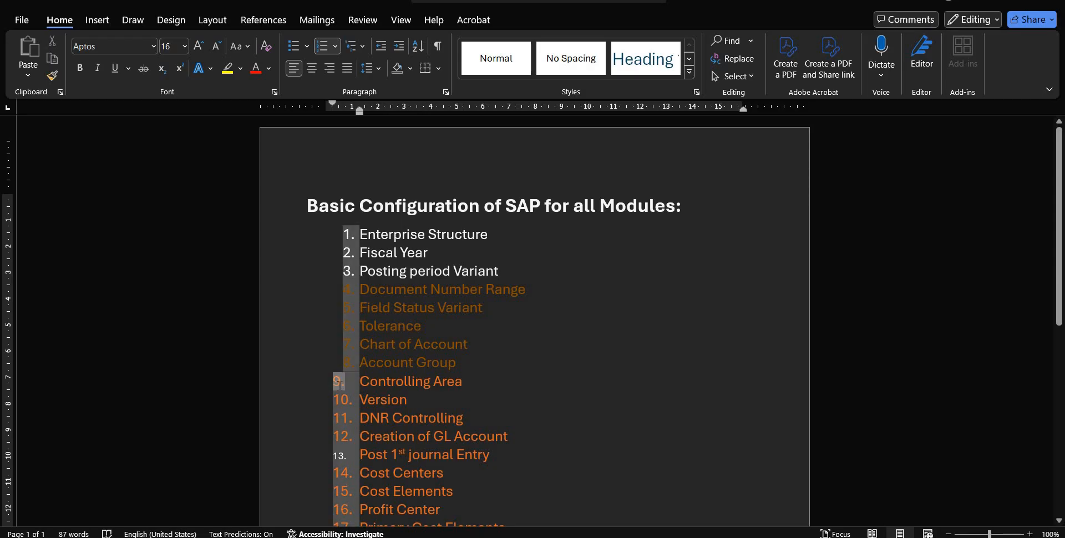
{"action": "left_click", "coordinate": [404, 381]}
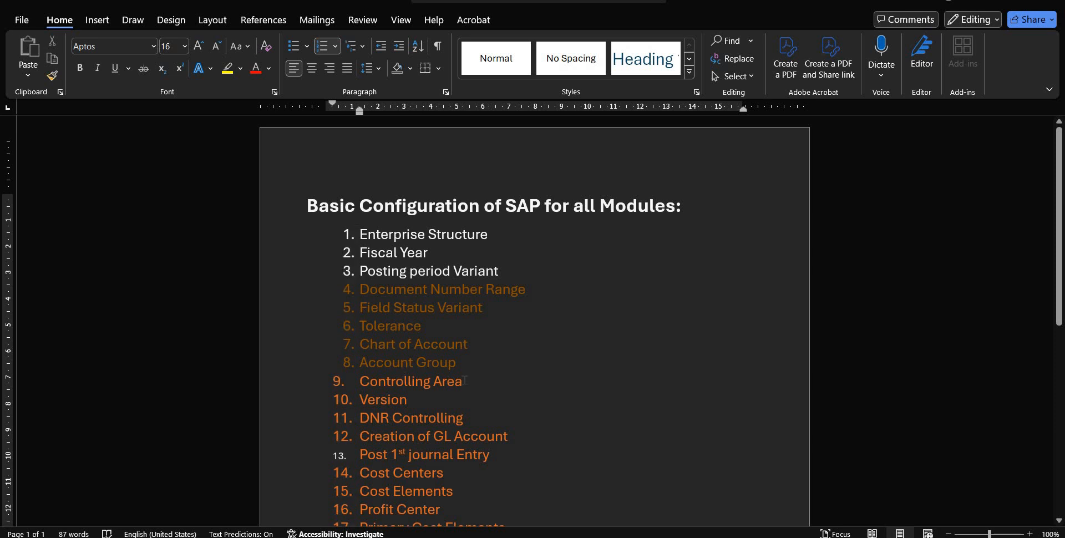
{"action": "triple_click", "coordinate": [376, 381]}
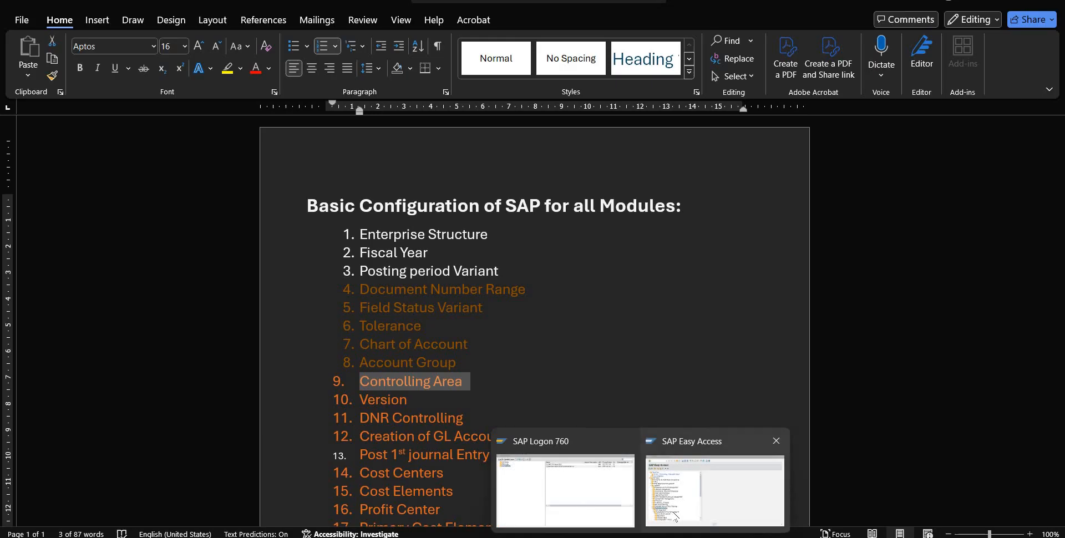
Step: Return to SAP Easy Access, collapse Plant Maintenance, and browse the Logistics sub-folders such as Materials Management
{"action": "left_click", "coordinate": [672, 516]}
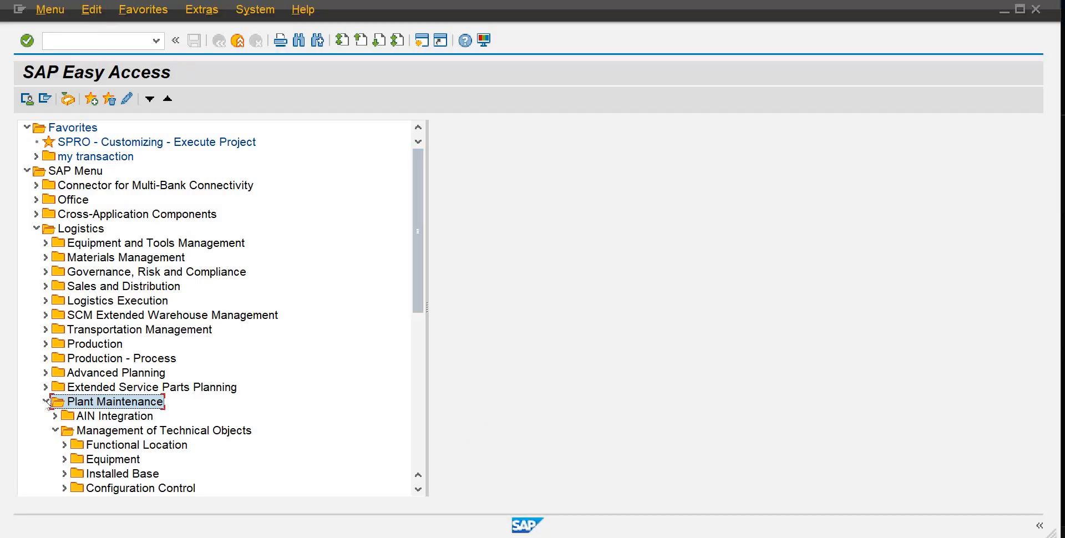
{"action": "left_click", "coordinate": [46, 401]}
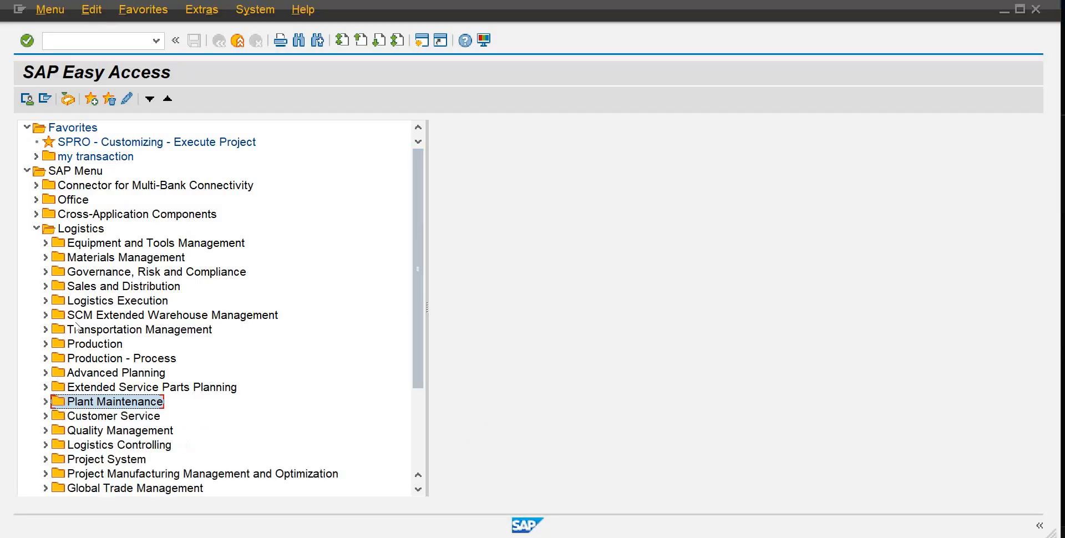
{"action": "left_click", "coordinate": [88, 244]}
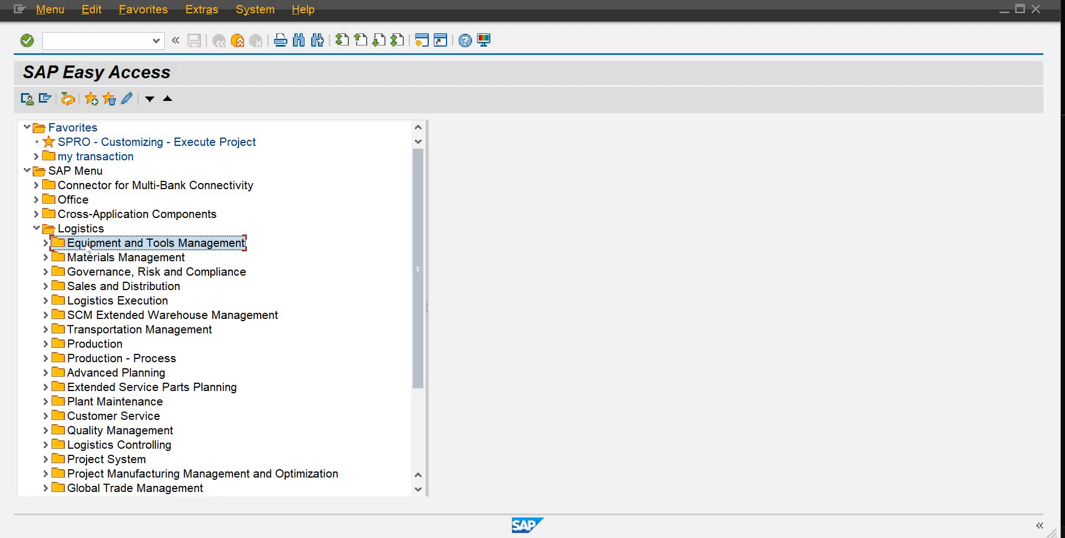
{"action": "left_click", "coordinate": [45, 243]}
{"action": "left_click", "coordinate": [46, 243]}
{"action": "left_click", "coordinate": [94, 259]}
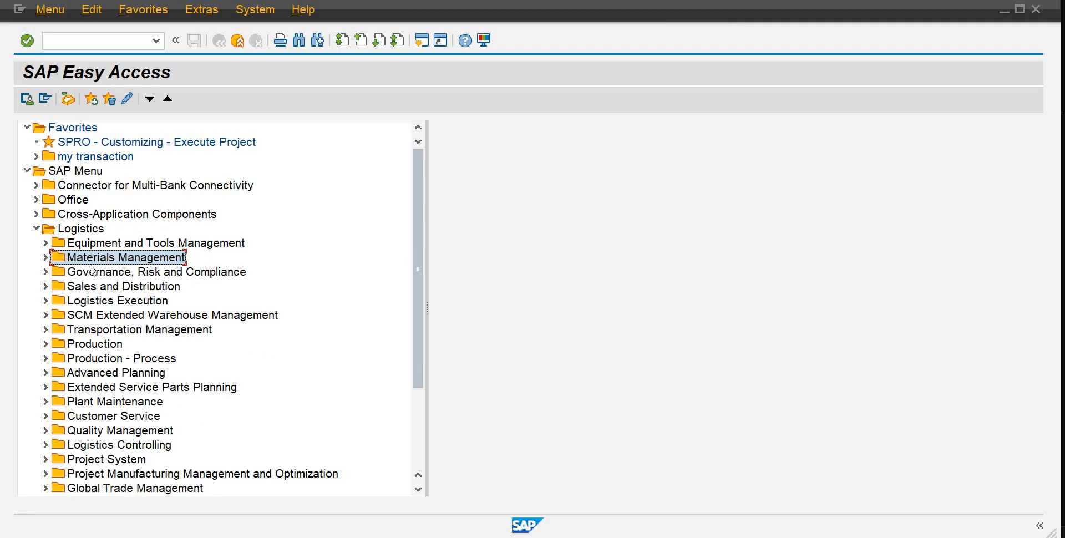
Step: Expand Materials Management, Purchasing, Purchase Order and Create, and open transaction ME21N - Vendor/Supplying Plant Known
{"action": "left_click", "coordinate": [92, 272]}
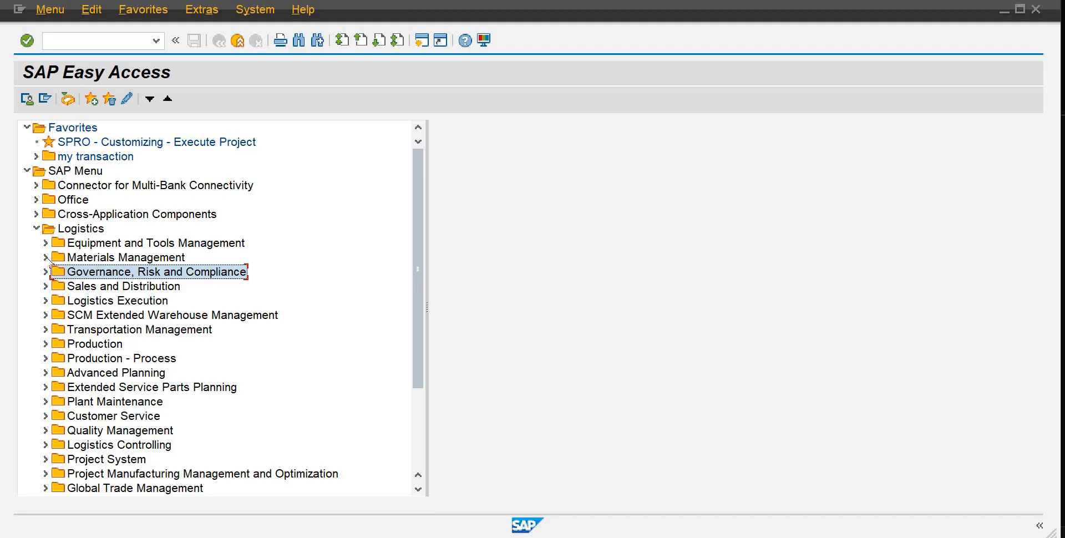
{"action": "left_click", "coordinate": [46, 258]}
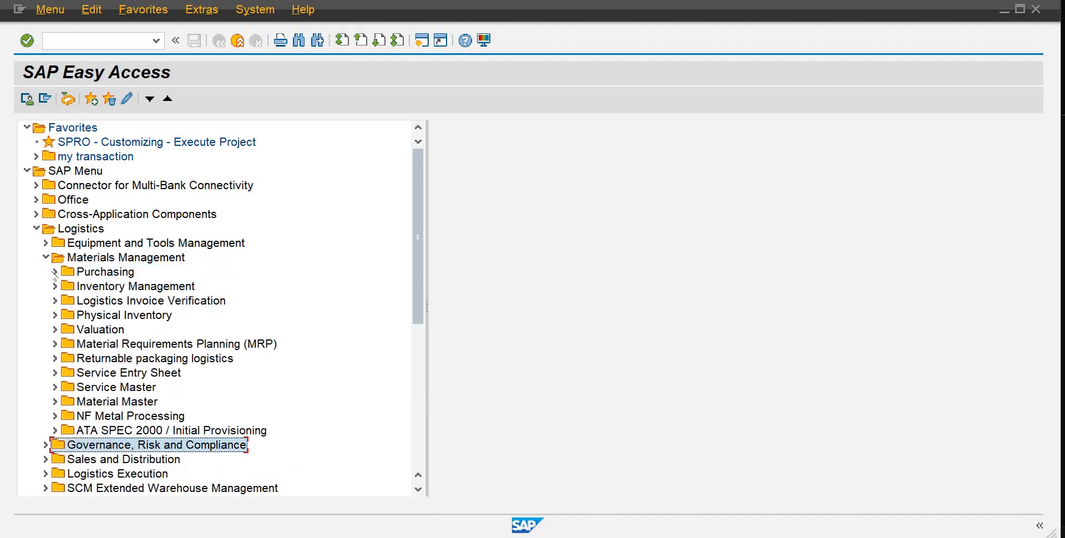
{"action": "left_click", "coordinate": [54, 271]}
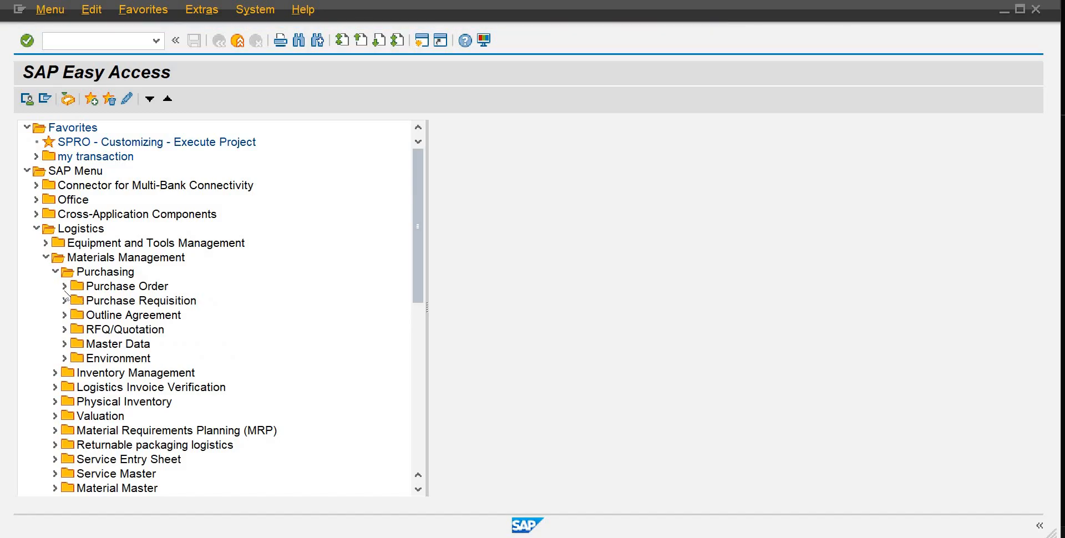
{"action": "left_click", "coordinate": [64, 286]}
{"action": "left_click", "coordinate": [73, 301]}
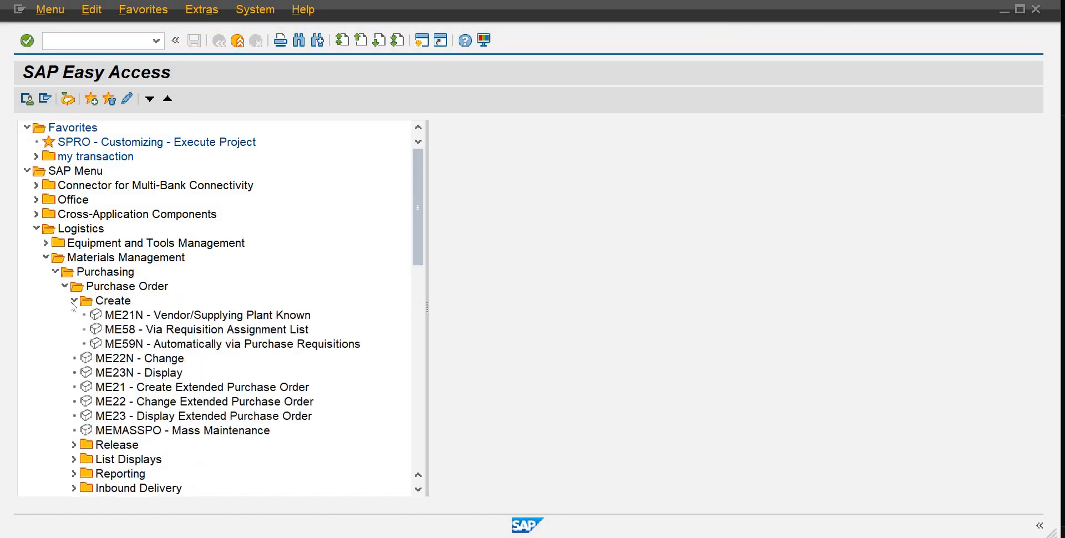
{"action": "double_click", "coordinate": [115, 315]}
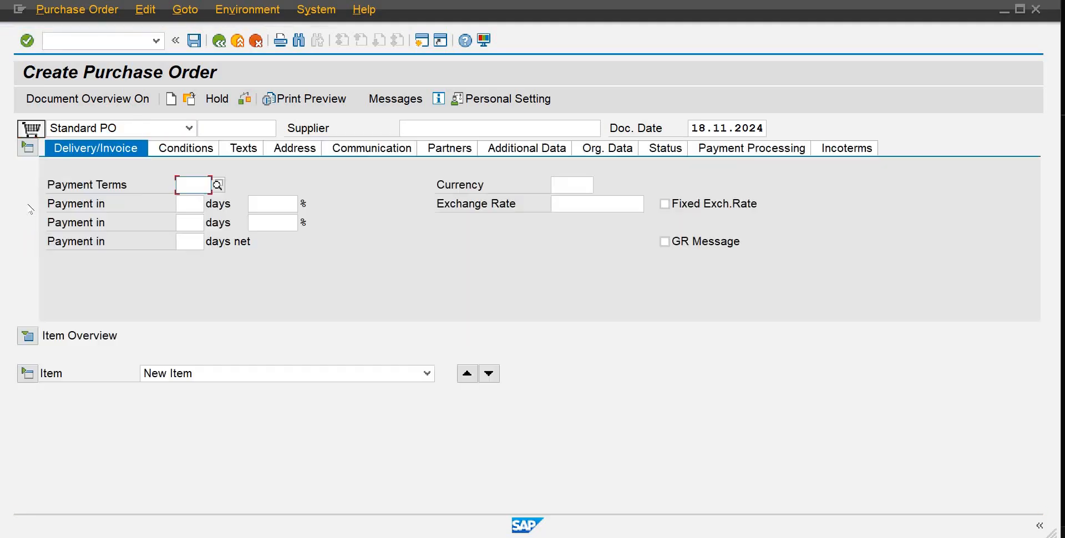
Step: Show the item overview in Create Purchase Order and scroll through the item table's columns
{"action": "left_click", "coordinate": [32, 335]}
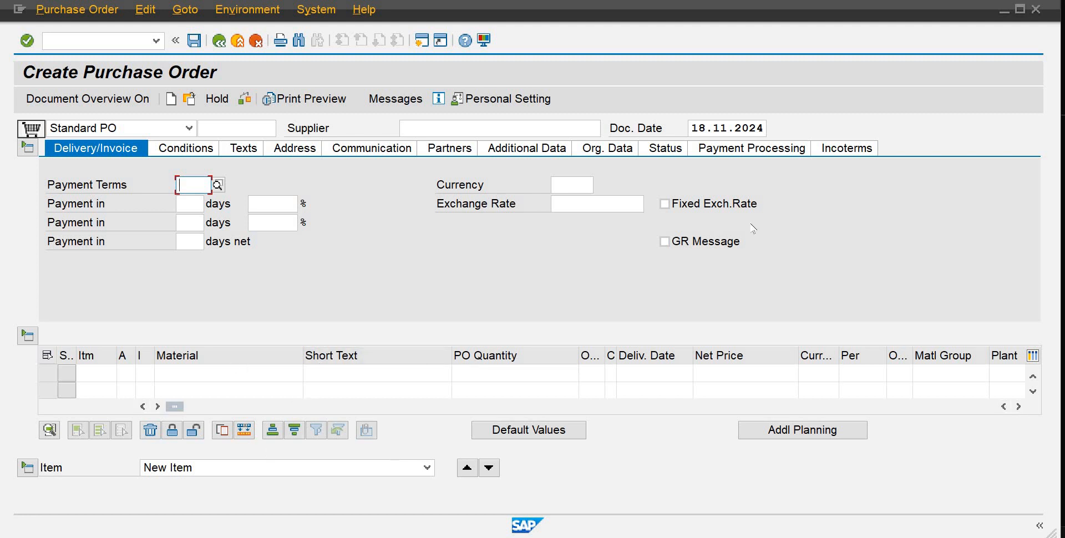
{"action": "left_click", "coordinate": [1018, 407]}
{"action": "left_click", "coordinate": [1018, 407]}
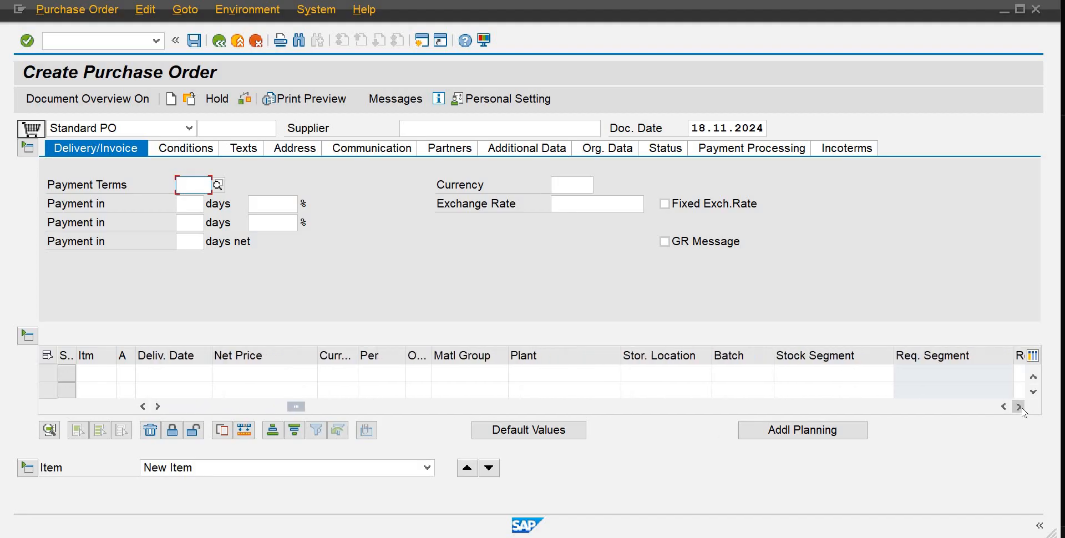
{"action": "left_click", "coordinate": [1019, 406]}
{"action": "left_click", "coordinate": [1018, 406]}
{"action": "left_click", "coordinate": [1018, 407]}
{"action": "left_click", "coordinate": [1019, 407]}
{"action": "left_click", "coordinate": [1019, 406]}
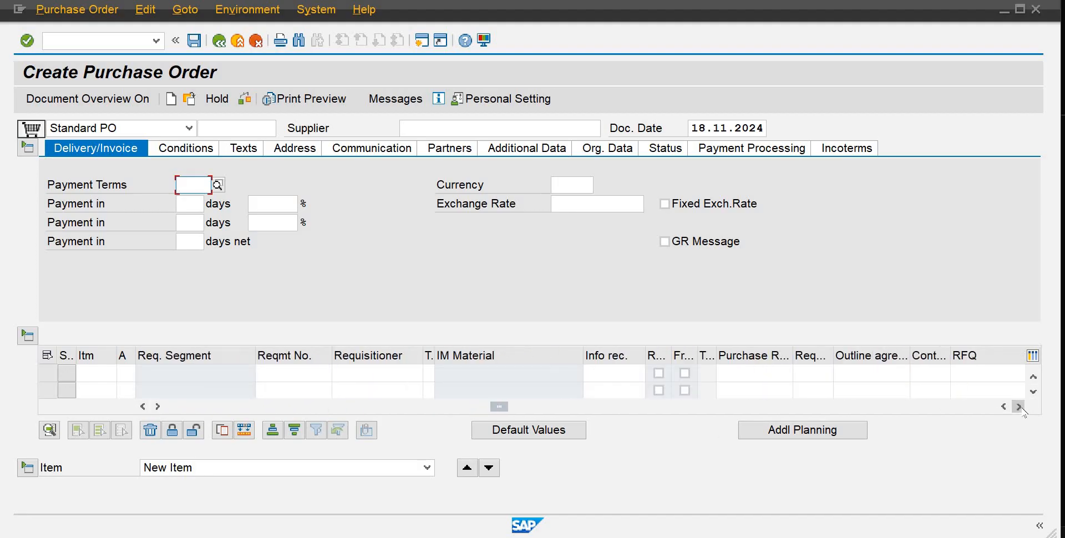
{"action": "left_click", "coordinate": [1018, 407]}
{"action": "left_click", "coordinate": [1018, 407]}
{"action": "left_click", "coordinate": [1019, 407]}
{"action": "left_click", "coordinate": [1018, 406]}
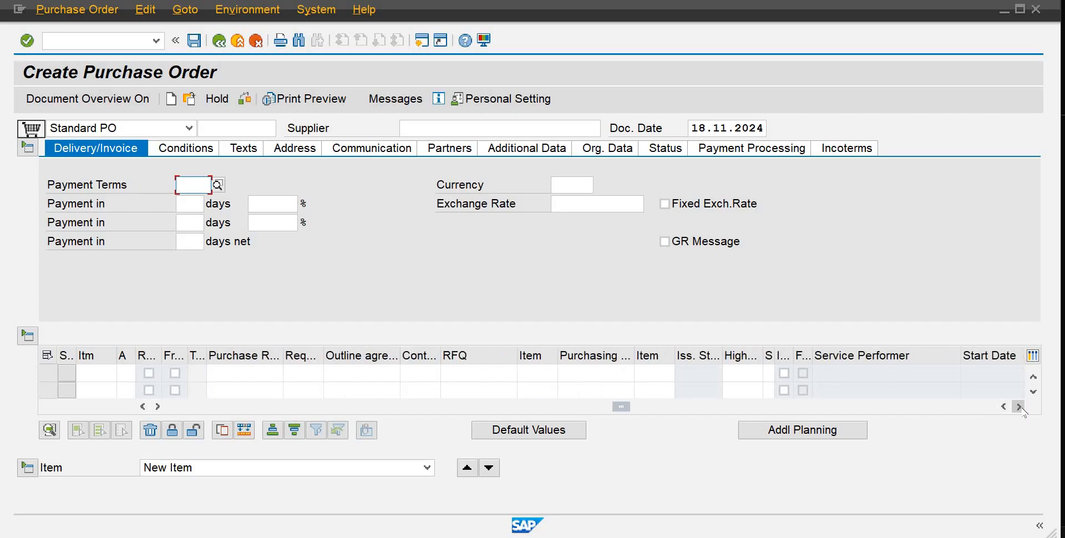
{"action": "left_click", "coordinate": [1018, 407]}
{"action": "left_click", "coordinate": [1018, 407]}
{"action": "left_click", "coordinate": [1018, 406]}
{"action": "left_click", "coordinate": [1018, 406]}
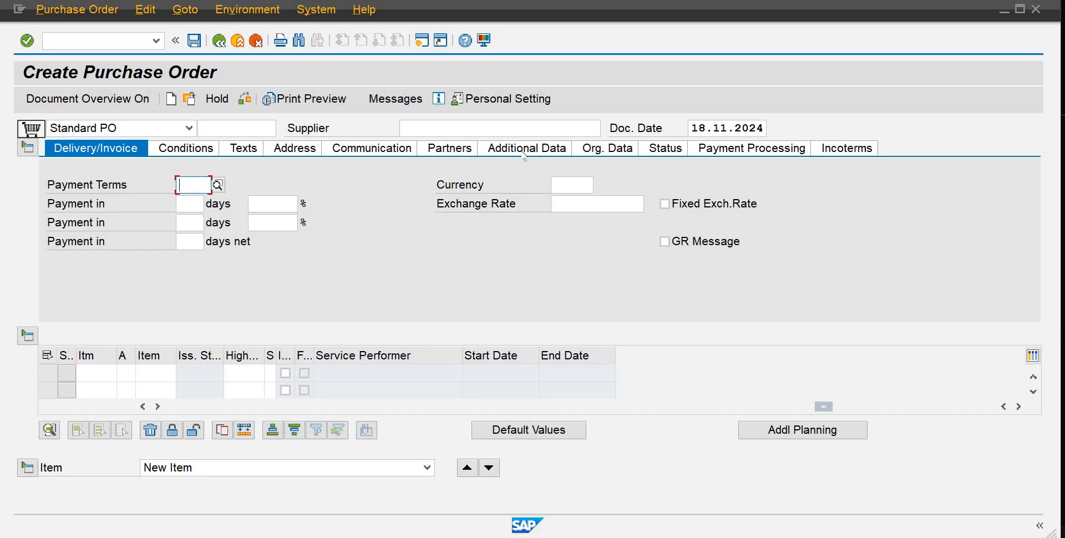
Step: Switch between the Org. Data and Delivery/Invoice header tabs, then leave the purchase order transaction
{"action": "left_click", "coordinate": [602, 148]}
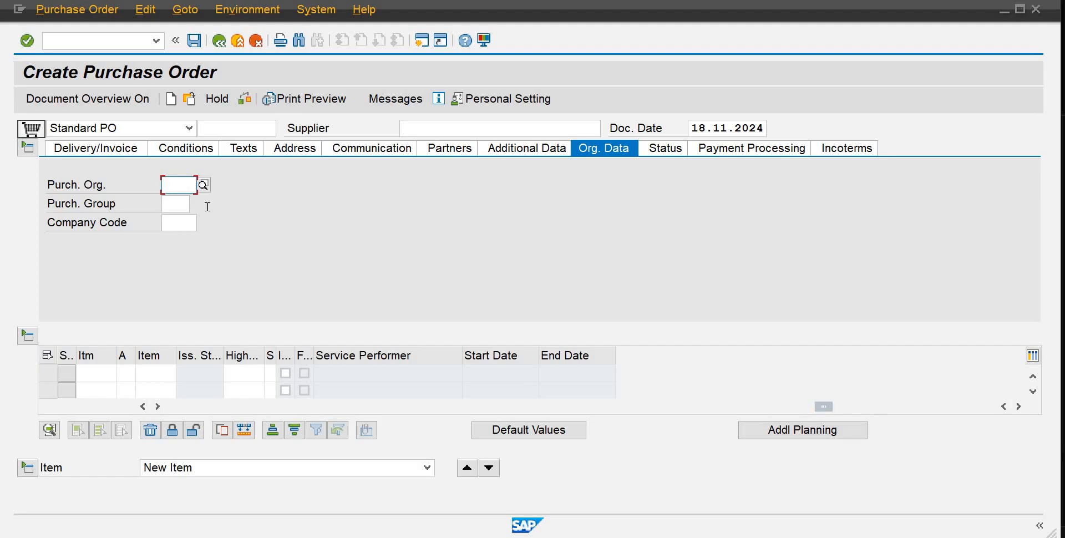
{"action": "left_click", "coordinate": [121, 150]}
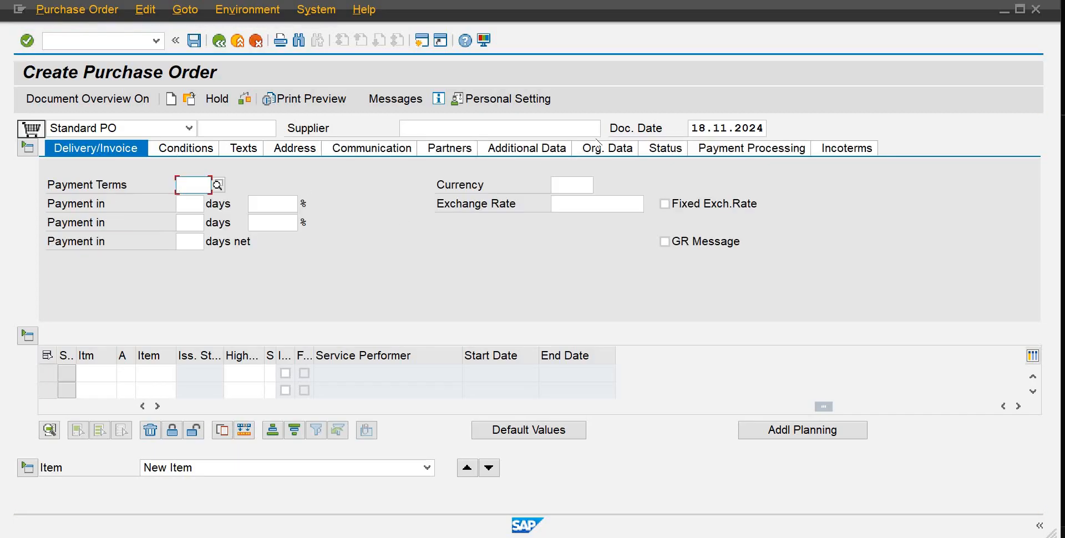
{"action": "left_click", "coordinate": [608, 150]}
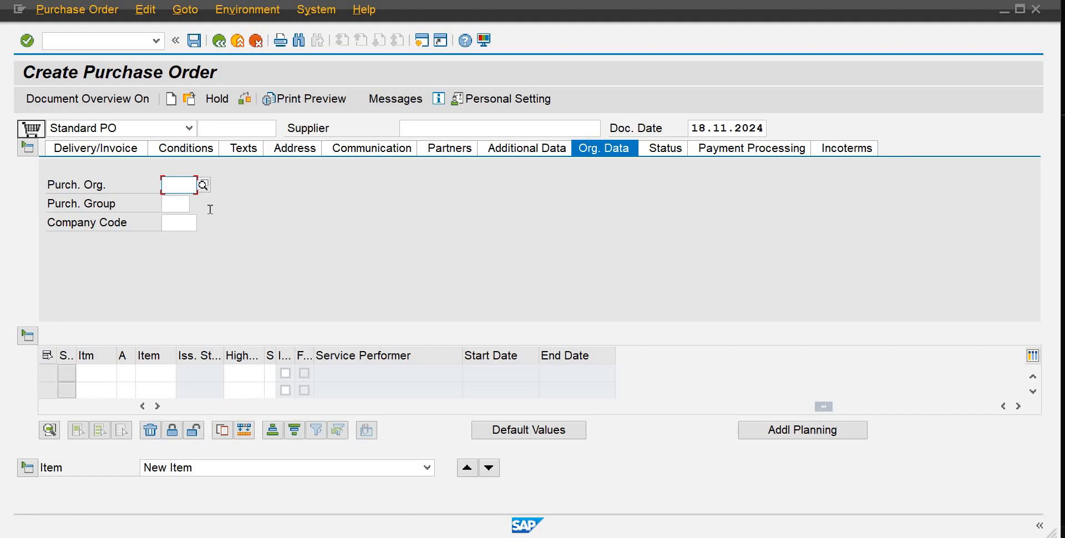
{"action": "left_click", "coordinate": [222, 45]}
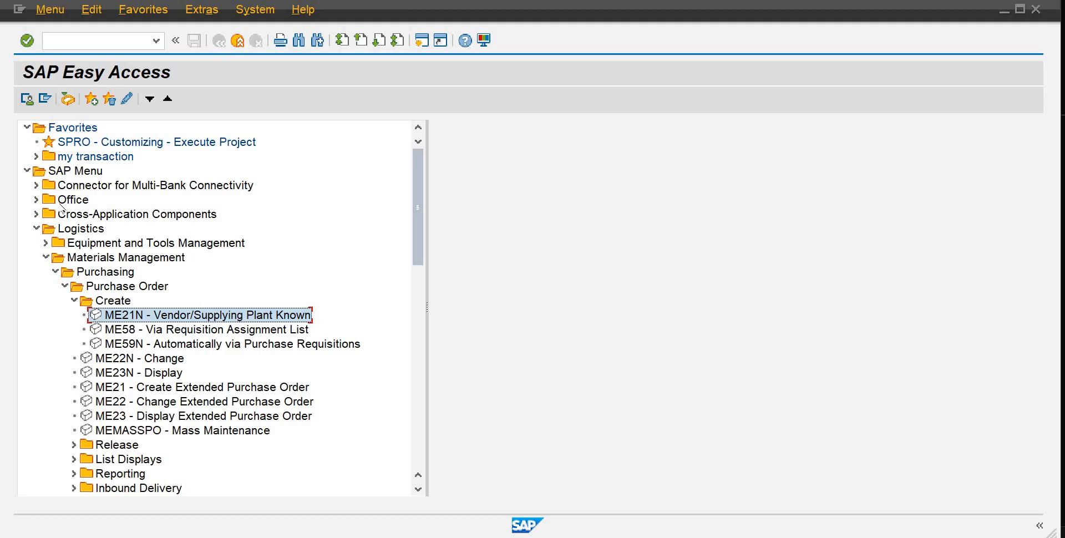
Step: Collapse the Logistics menu tree and open the SAP Customizing Implementation Guide with transaction SPRO
{"action": "left_click", "coordinate": [53, 272]}
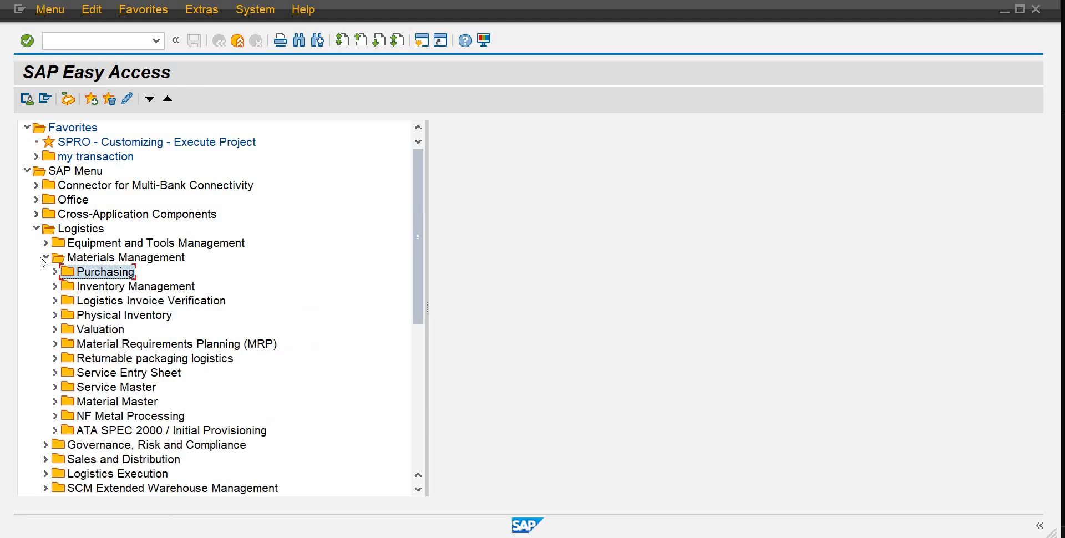
{"action": "left_click", "coordinate": [46, 257]}
{"action": "left_click", "coordinate": [36, 228]}
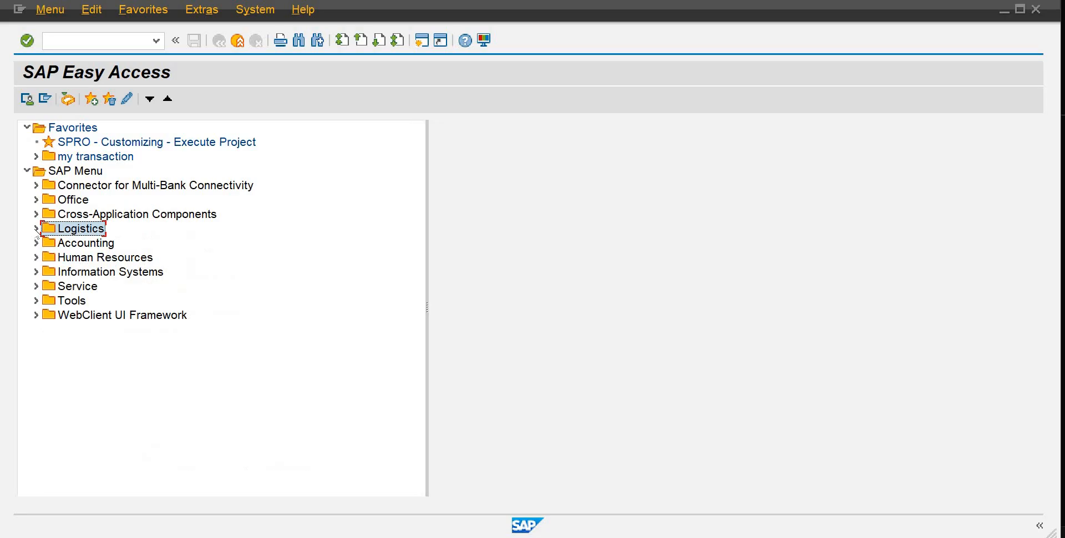
{"action": "left_click", "coordinate": [78, 45]}
{"action": "type", "text": "spro"}
{"action": "key", "text": "Return"}
{"action": "left_click", "coordinate": [114, 103]}
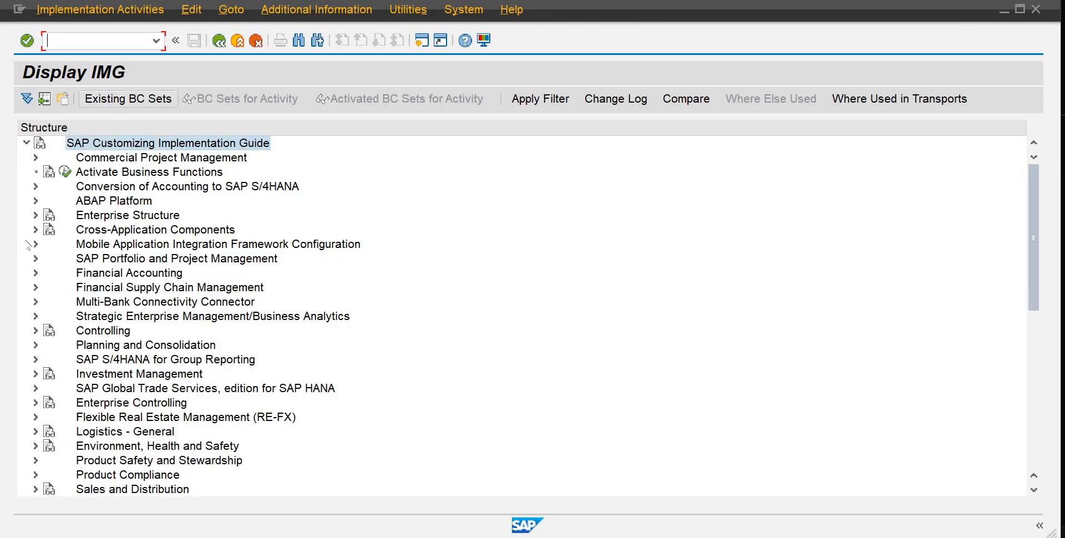
Step: Navigate to Enterprise Structure > Definition > Controlling and run the Maintain Controlling Area activity
{"action": "left_click", "coordinate": [36, 215]}
{"action": "left_click", "coordinate": [45, 230]}
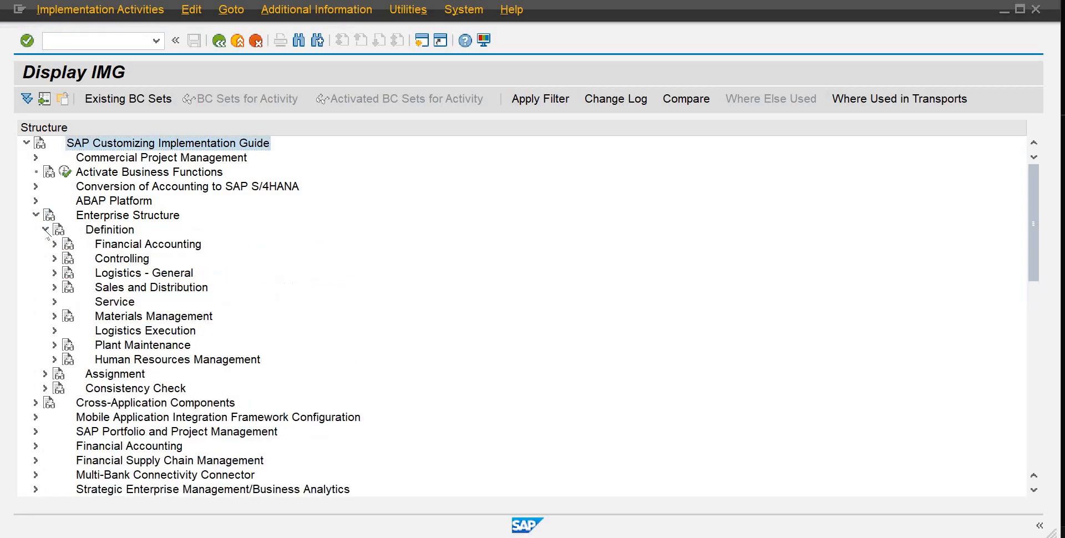
{"action": "left_click", "coordinate": [55, 259]}
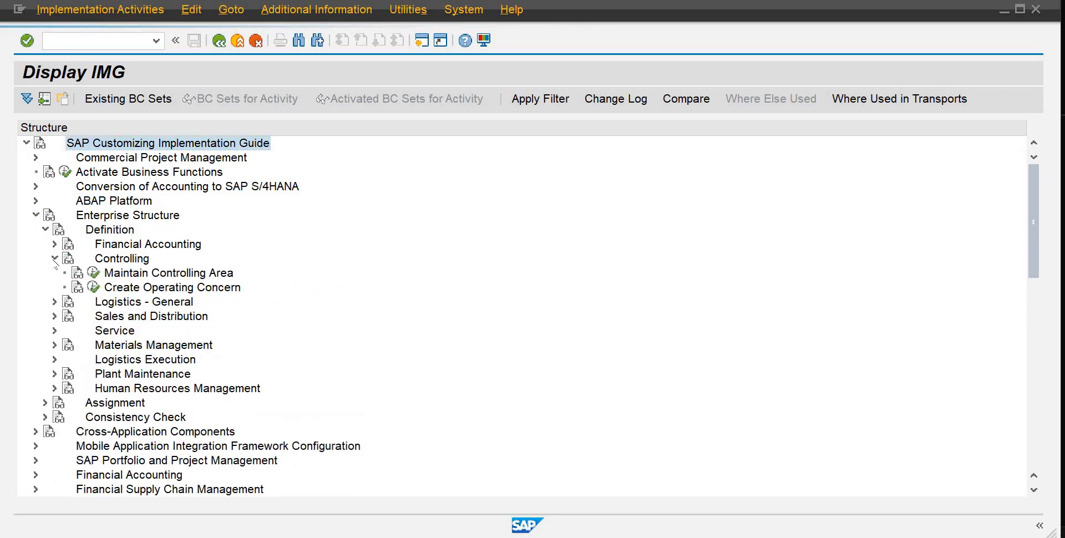
{"action": "left_click", "coordinate": [93, 272]}
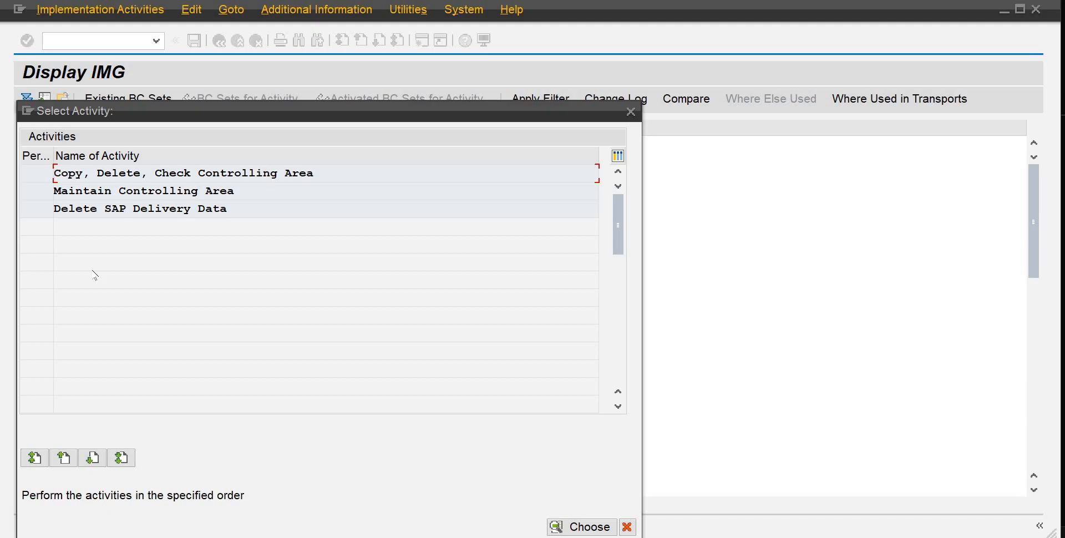
{"action": "double_click", "coordinate": [135, 191]}
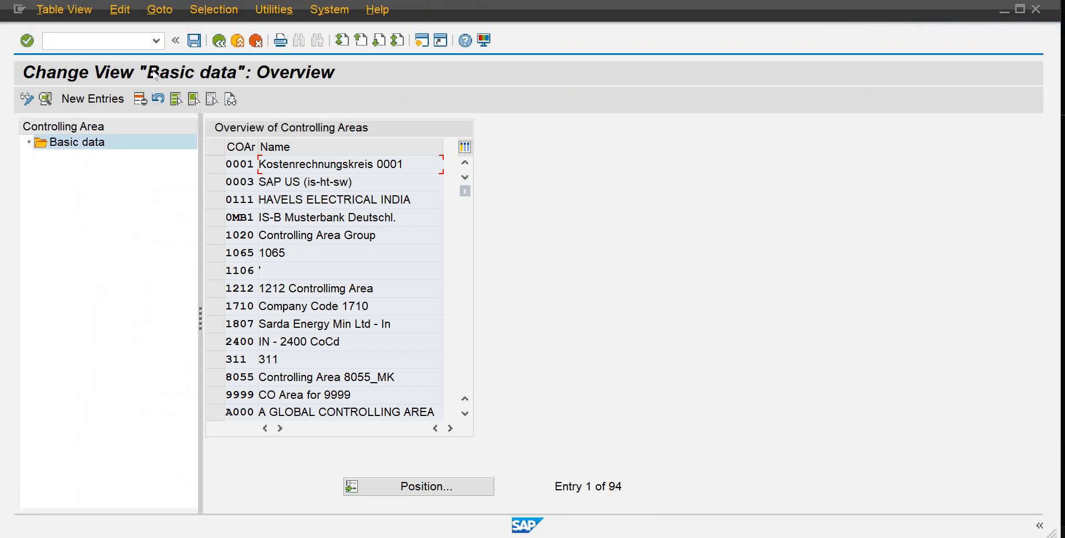
Step: Add a new controlling area entry with the code AB10
{"action": "left_click", "coordinate": [93, 98]}
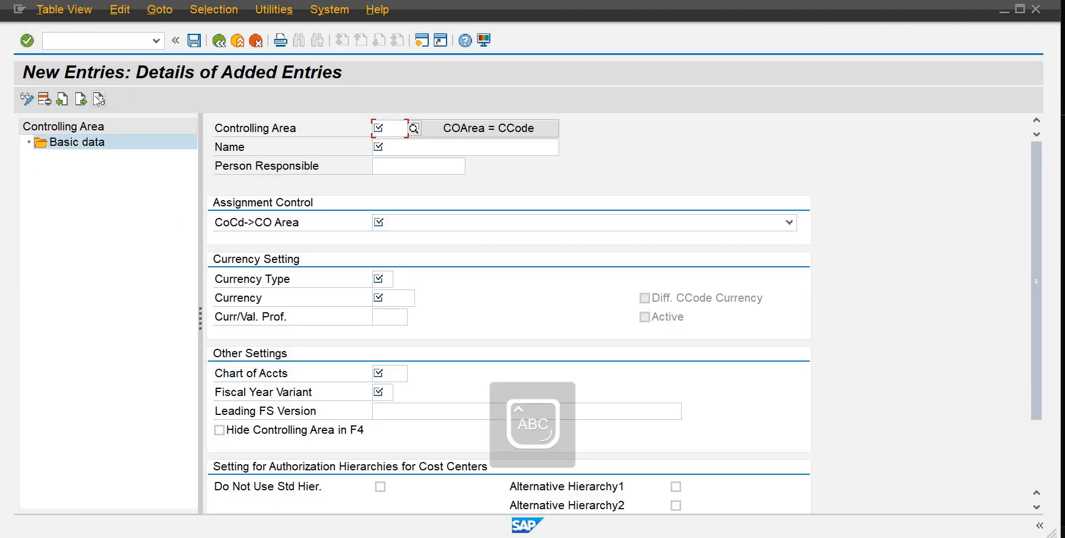
{"action": "type", "text": "AB10"}
{"action": "key", "text": "Return"}
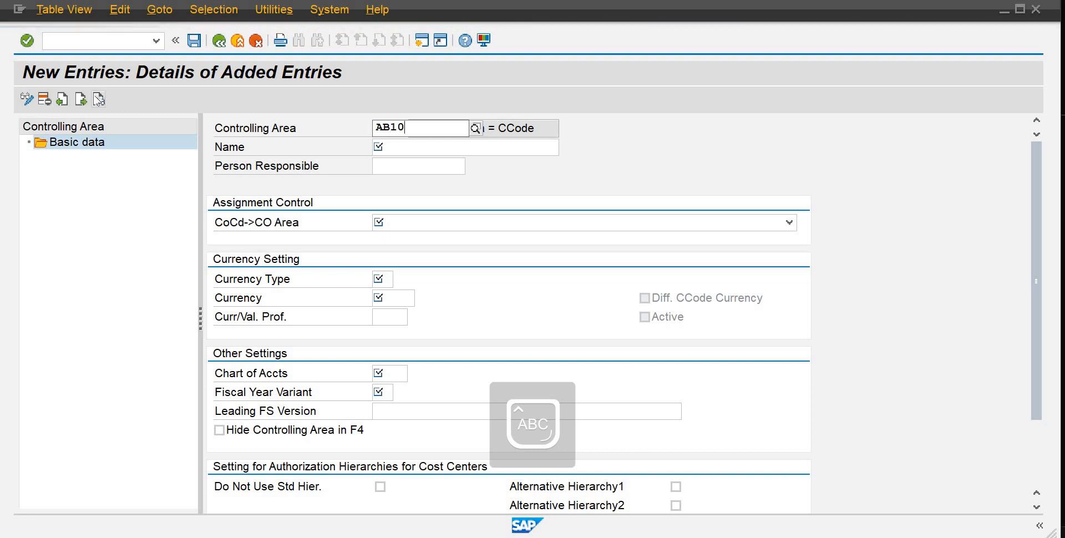
Step: Set the controlling area's name to Arabi Beverages
{"action": "key", "text": "Tab"}
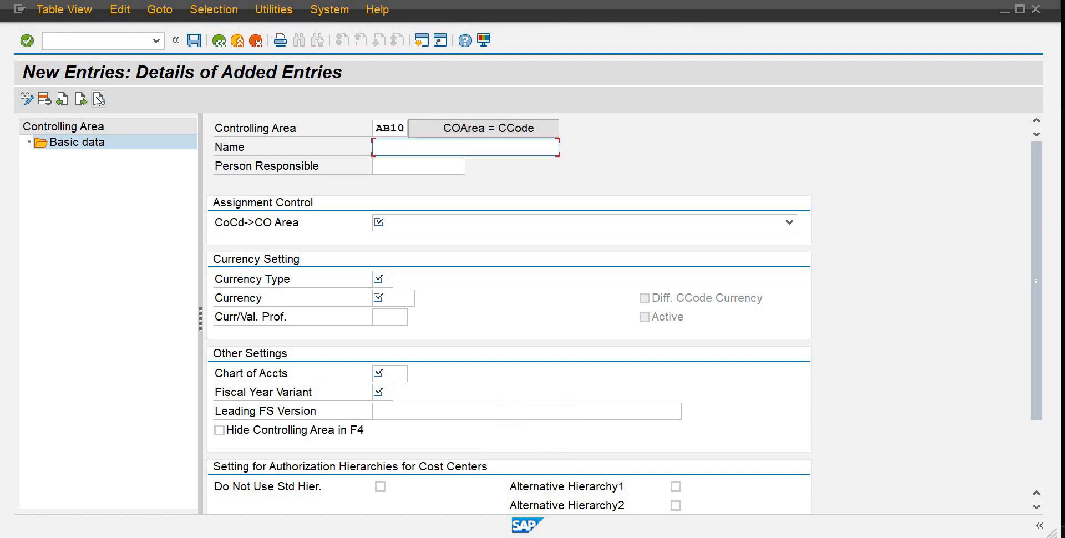
{"action": "type", "text": "ra"}
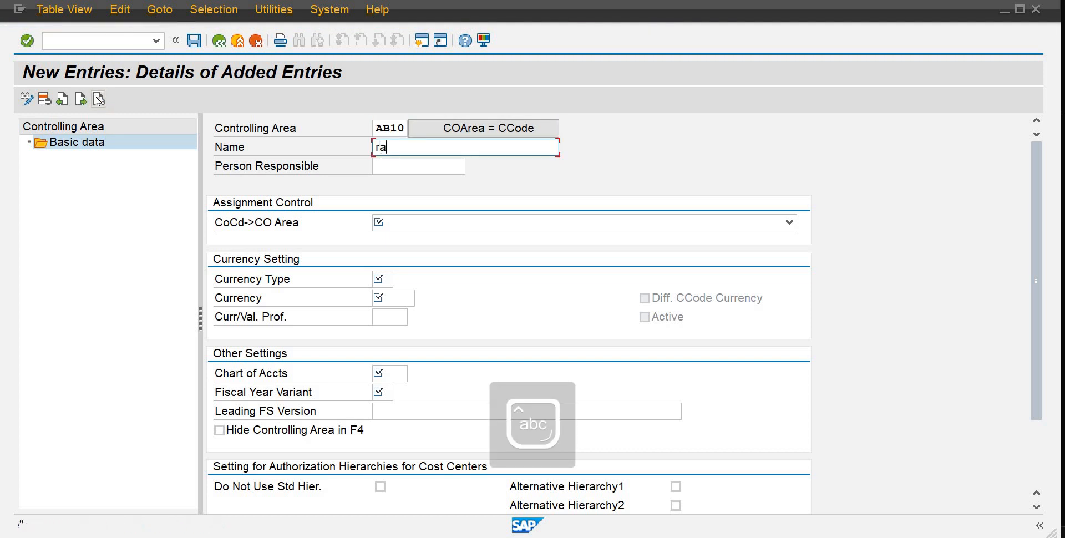
{"action": "type", "text": "bi"}
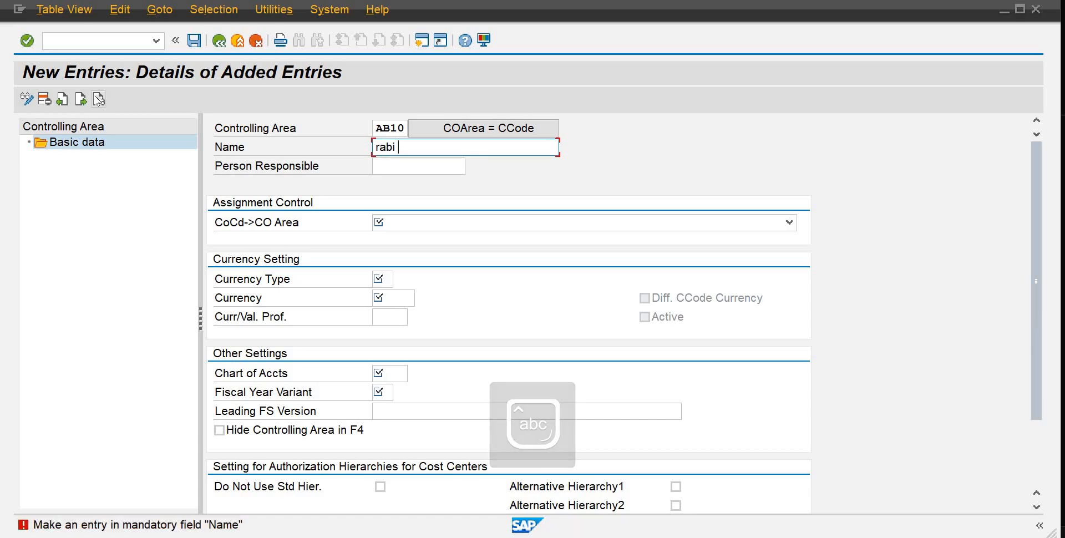
{"action": "key", "text": "BackSpace"}
{"action": "key", "text": "BackSpace"}
{"action": "key", "text": "BackSpace"}
{"action": "key", "text": "BackSpace"}
{"action": "key", "text": "BackSpace"}
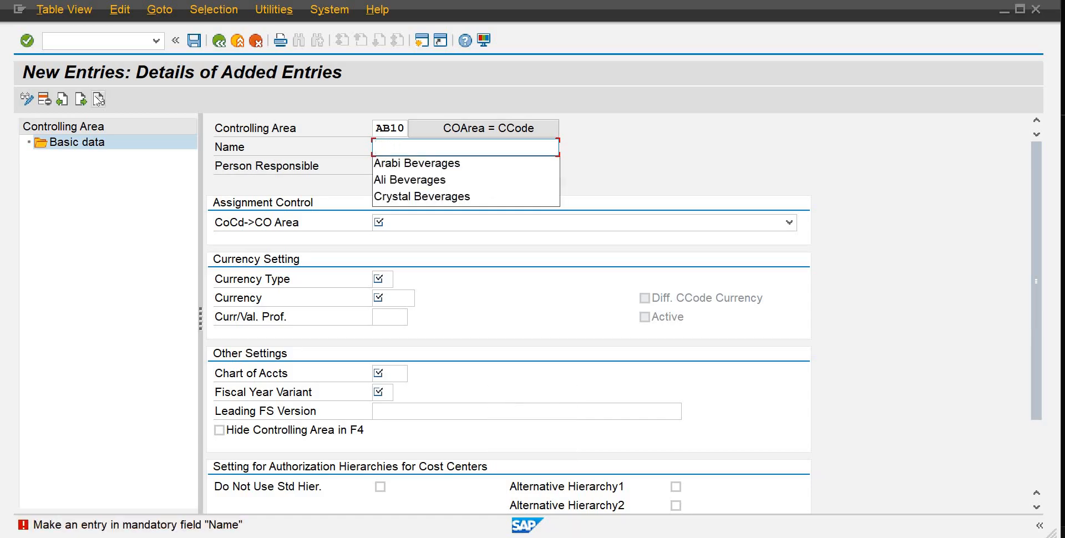
{"action": "key", "text": "Down"}
{"action": "key", "text": "Return"}
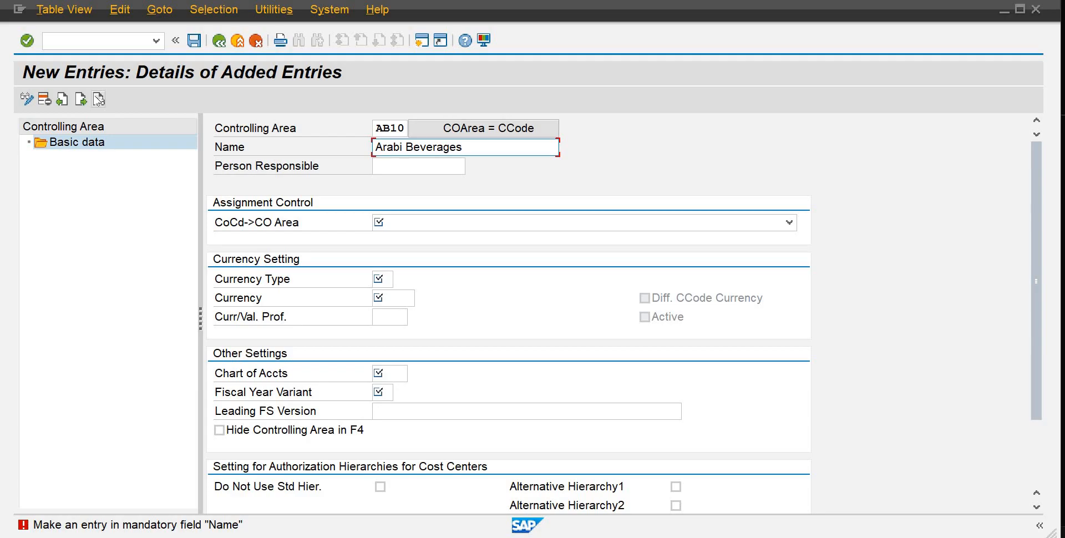
Step: Set the company code to controlling area assignment to Controlling area same as company code
{"action": "key", "text": "Tab"}
{"action": "key", "text": "Tab"}
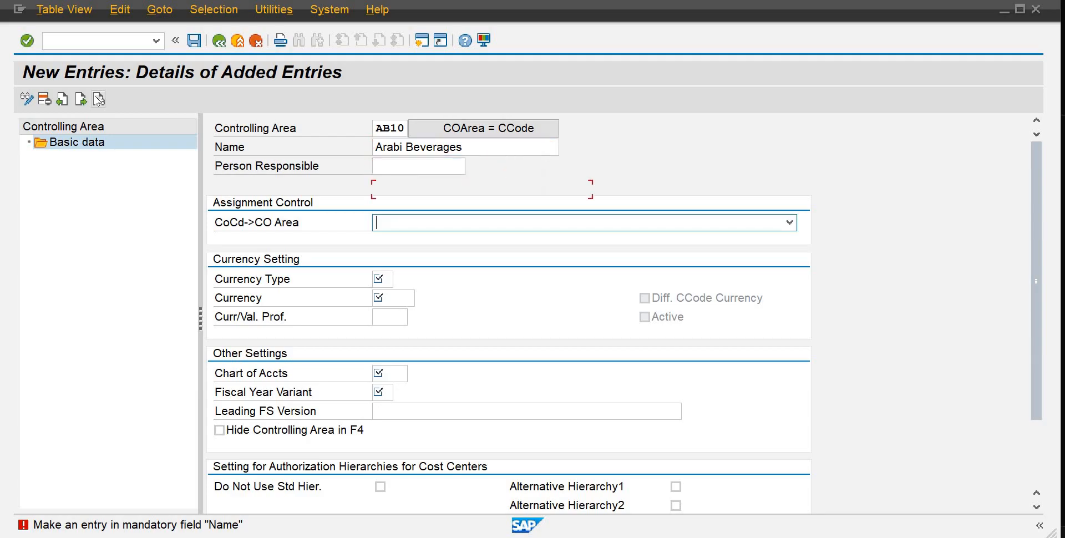
{"action": "key", "text": "Down"}
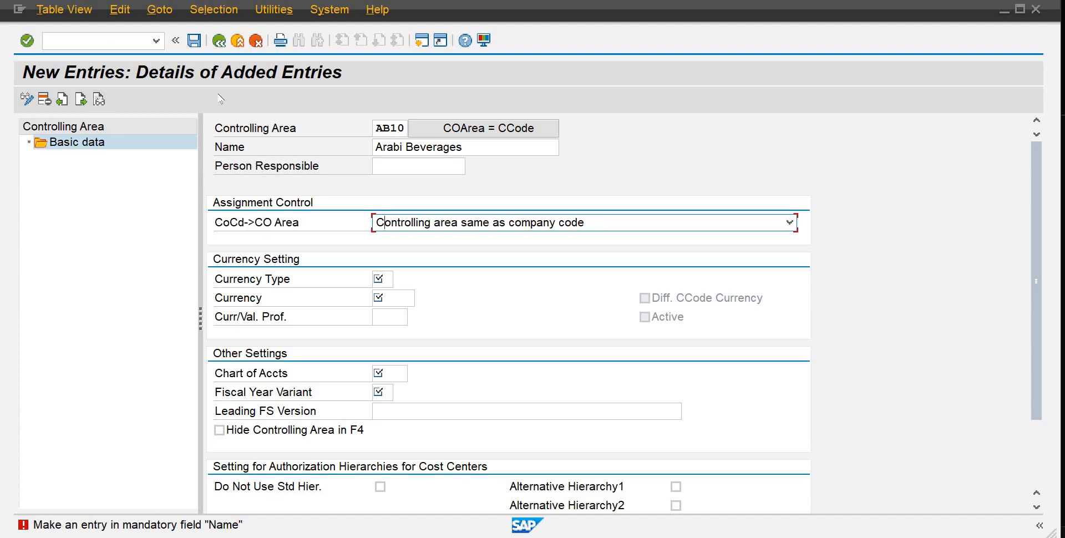
Step: Choose currency type 10, company code currency, from the value list
{"action": "left_click", "coordinate": [385, 280]}
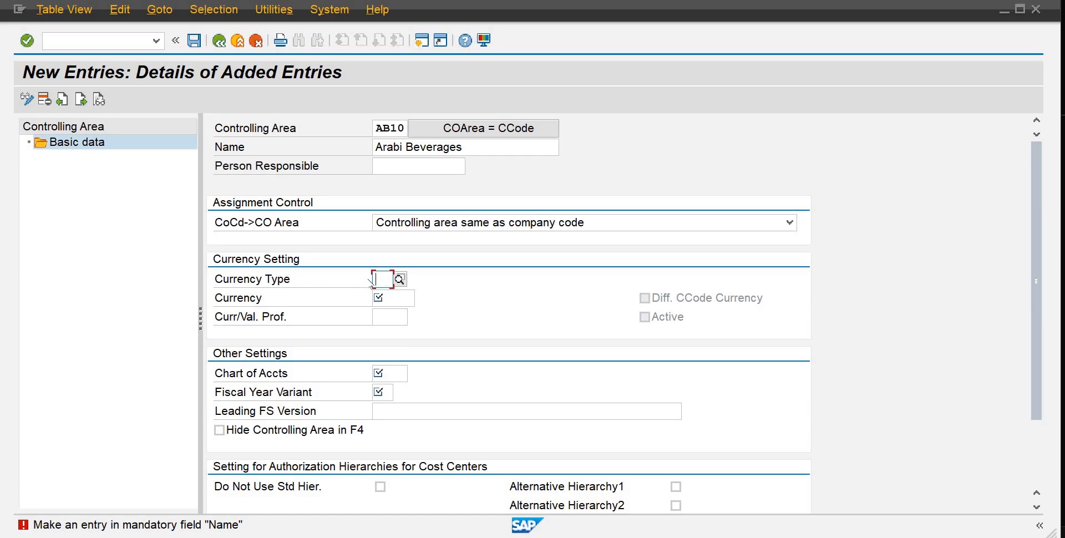
{"action": "left_click", "coordinate": [399, 279]}
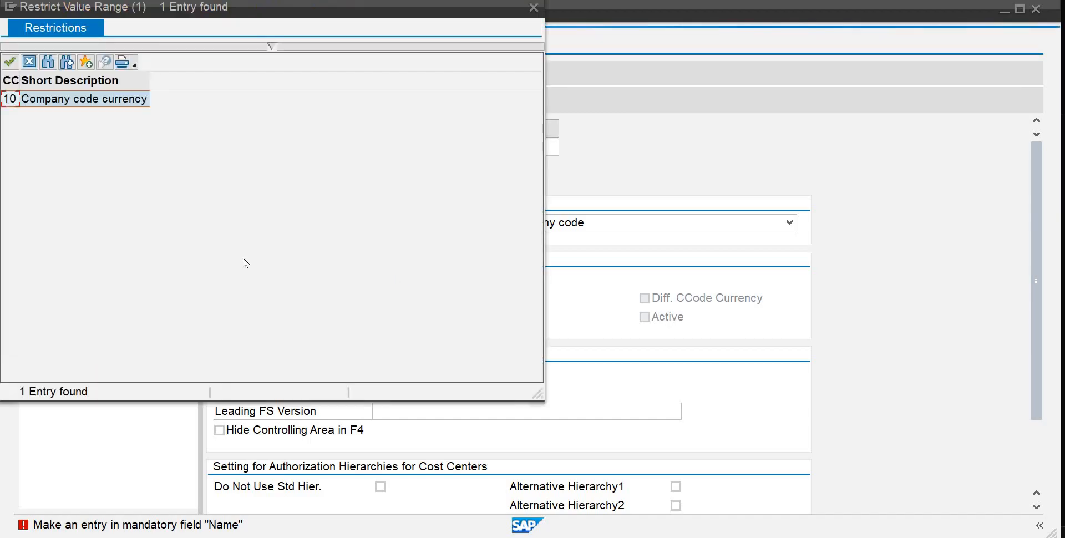
{"action": "double_click", "coordinate": [11, 99]}
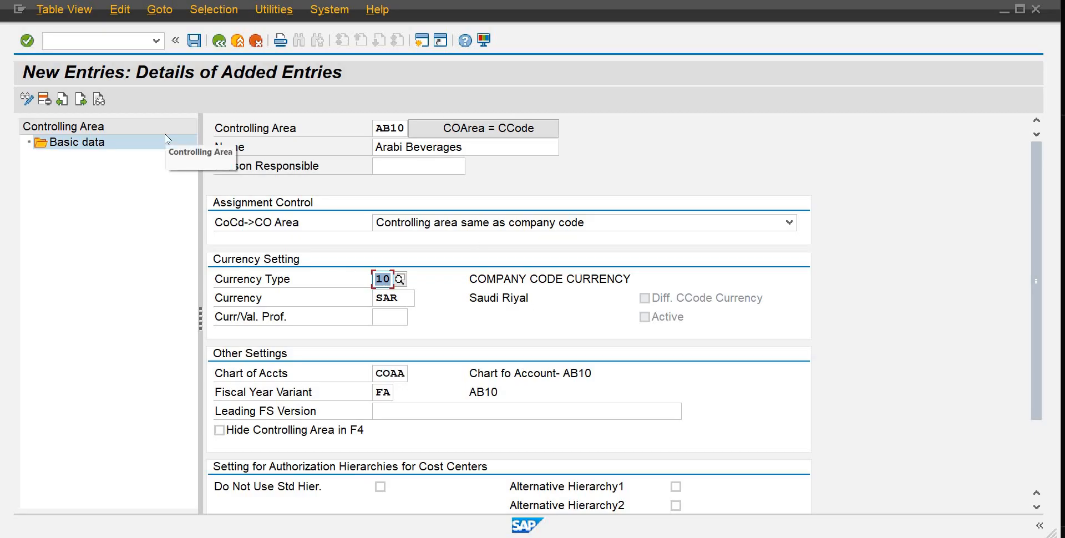
Step: Save the new controlling area and confirm the customizing request
{"action": "left_click", "coordinate": [197, 48]}
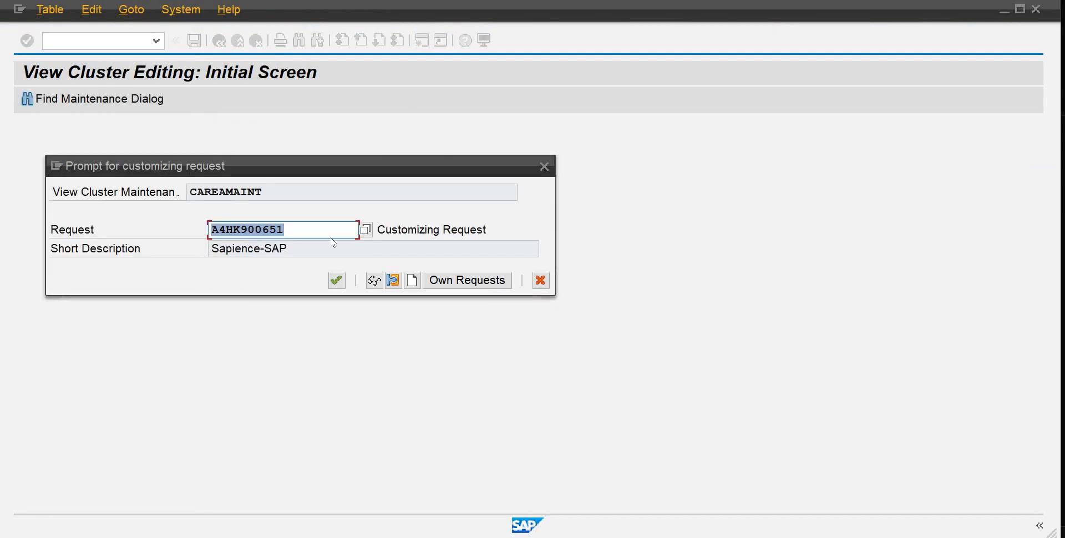
{"action": "key", "text": "Return"}
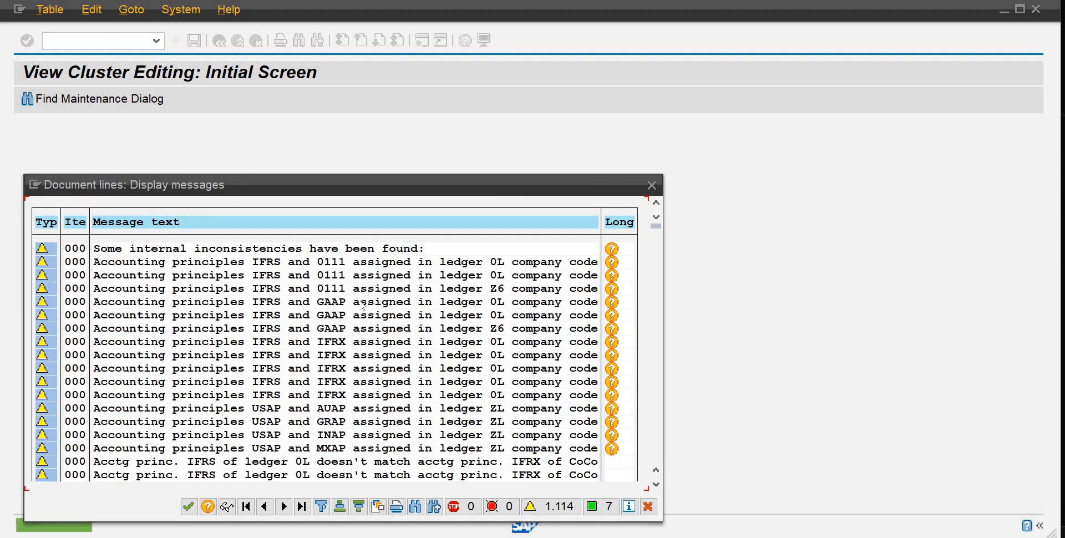
Step: Leave the controlling area maintenance, saving the changes when prompted, and close the activity selection
{"action": "key", "text": "Return"}
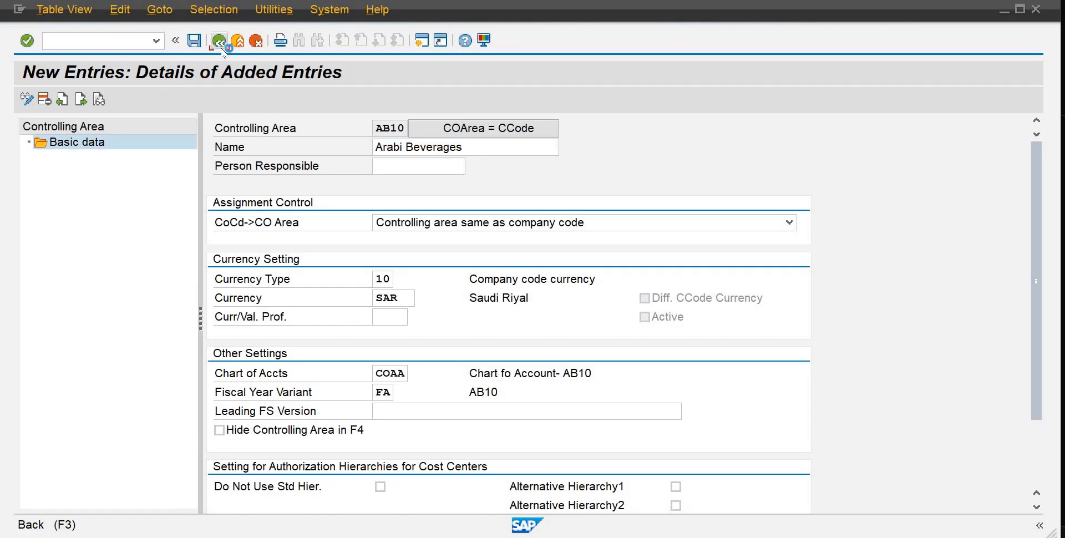
{"action": "left_click", "coordinate": [221, 44]}
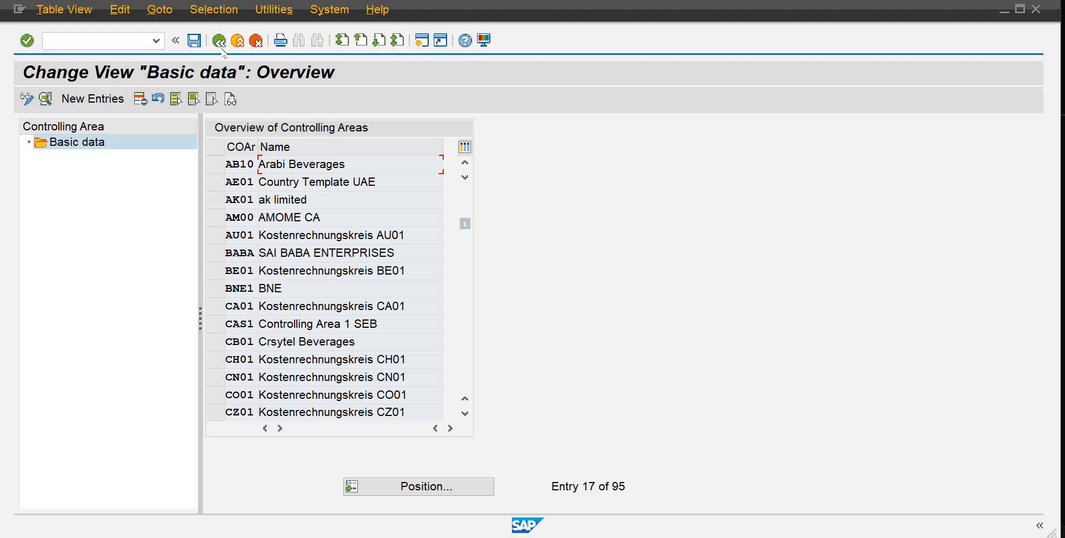
{"action": "left_click", "coordinate": [220, 41]}
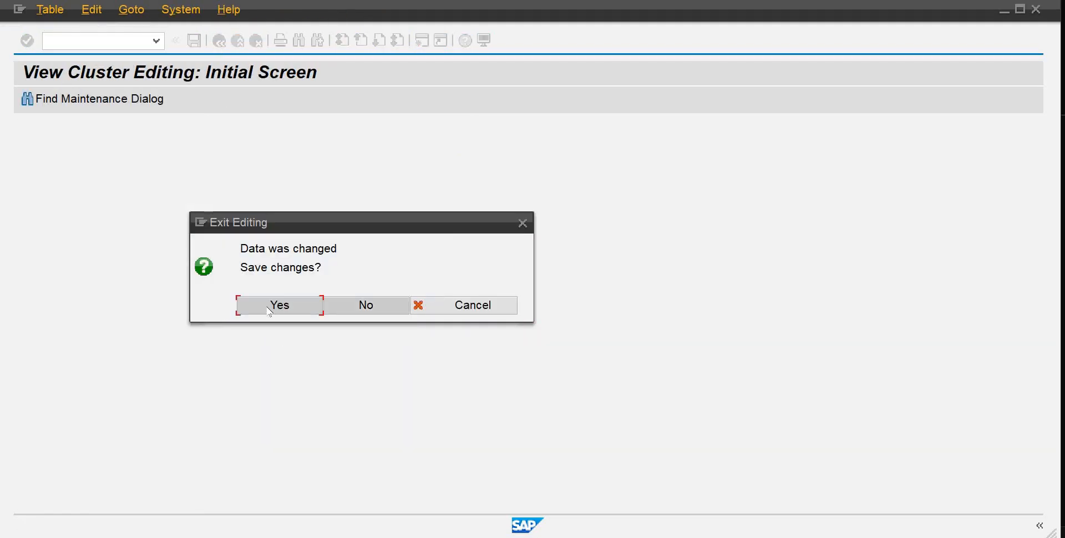
{"action": "left_click", "coordinate": [269, 308]}
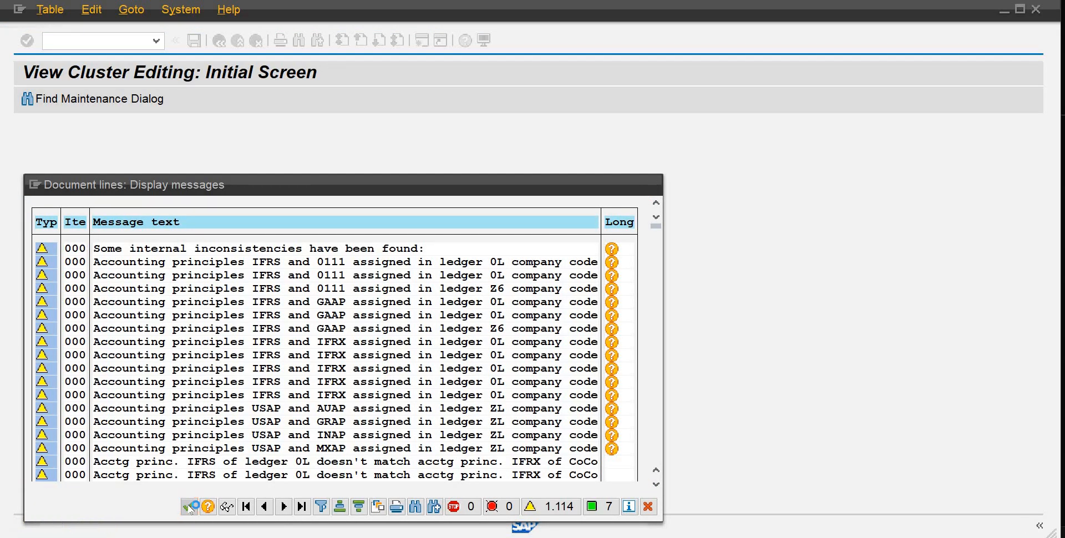
{"action": "left_click", "coordinate": [190, 507]}
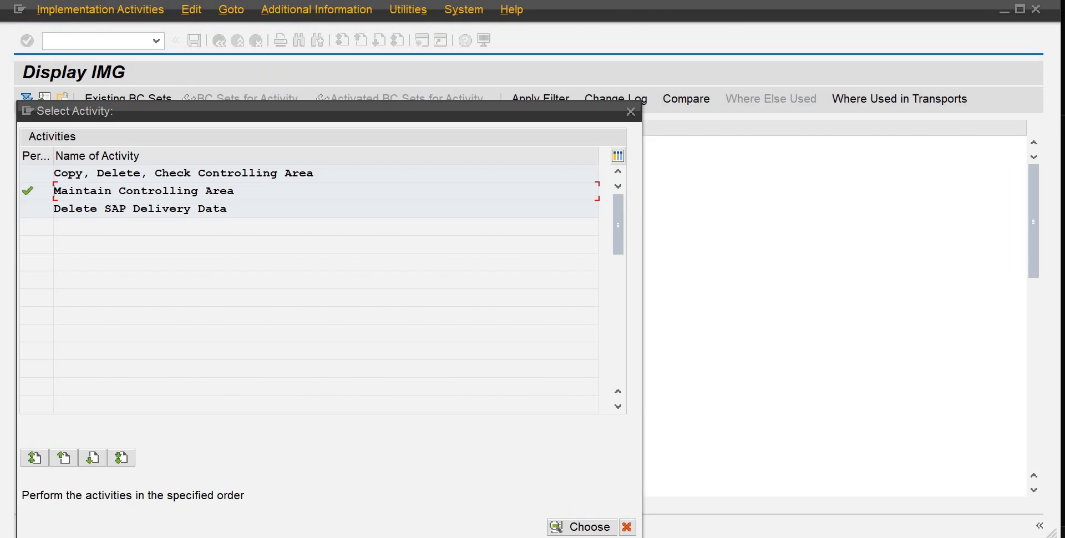
{"action": "left_click", "coordinate": [626, 528]}
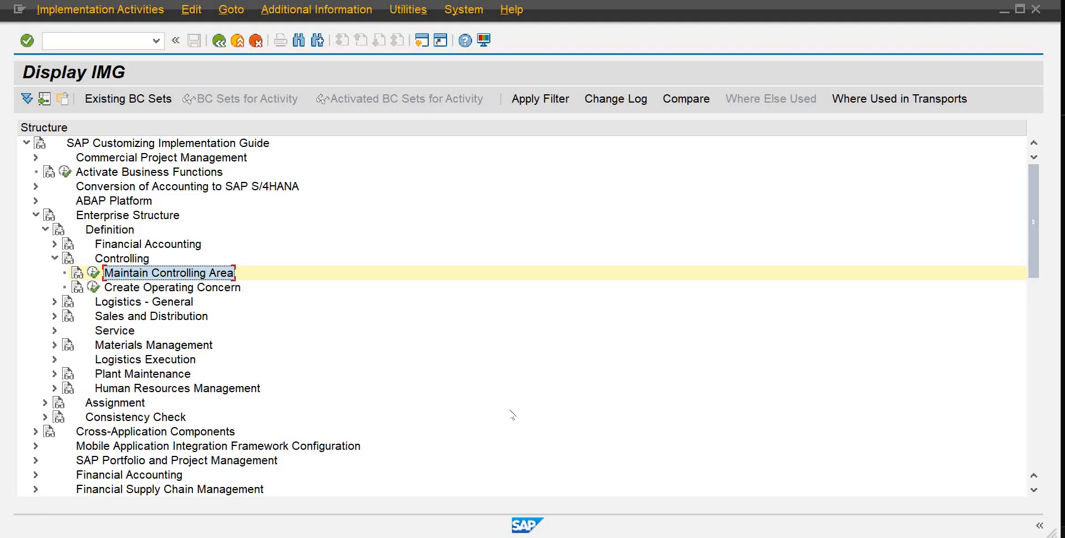
Step: Open Assign company code to controlling area under Enterprise Structure Assignment and position the list on controlling area AB10
{"action": "left_click", "coordinate": [46, 231]}
{"action": "left_click", "coordinate": [46, 244]}
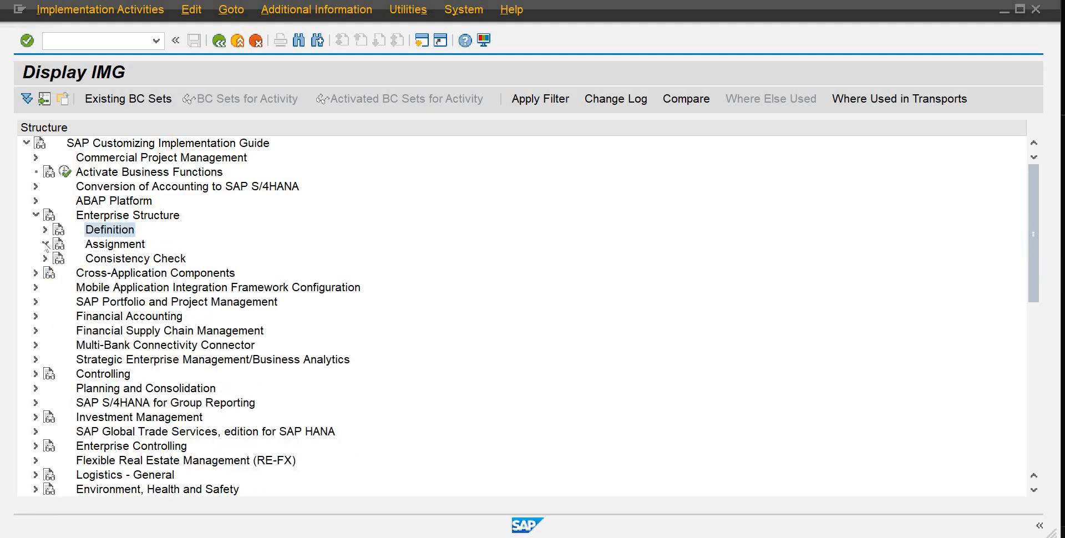
{"action": "left_click", "coordinate": [54, 273]}
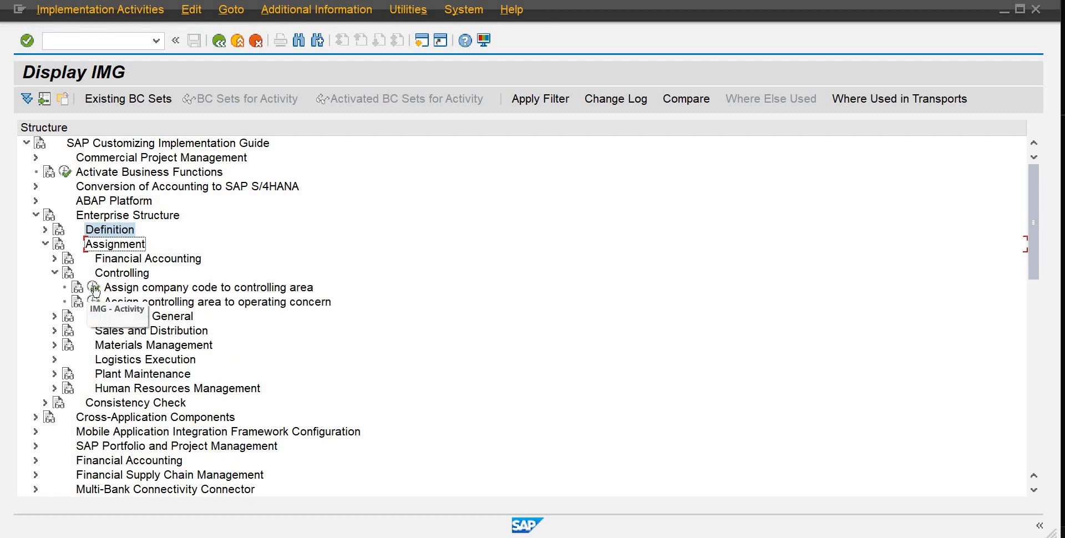
{"action": "left_click", "coordinate": [94, 288]}
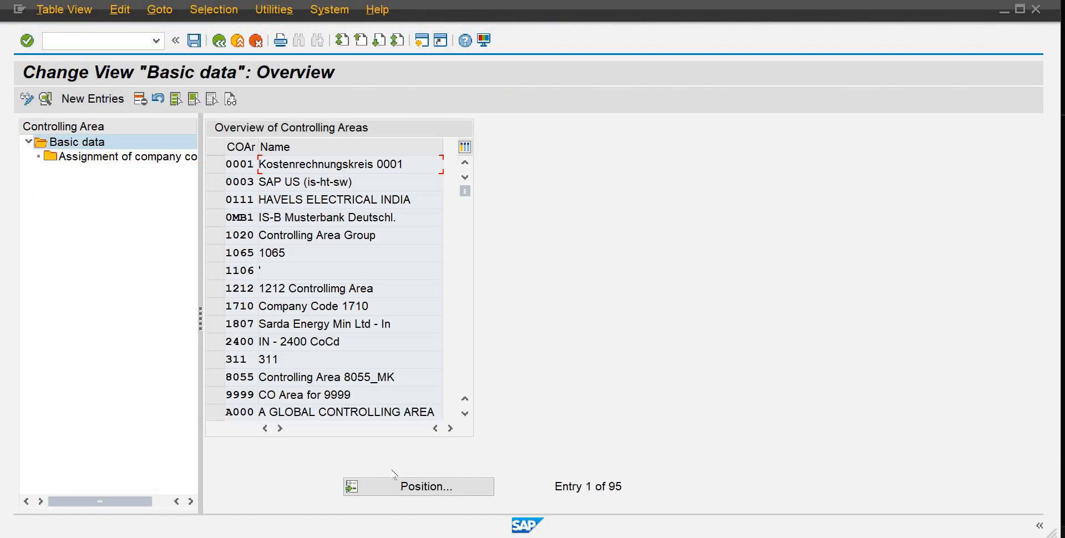
{"action": "left_click", "coordinate": [405, 489]}
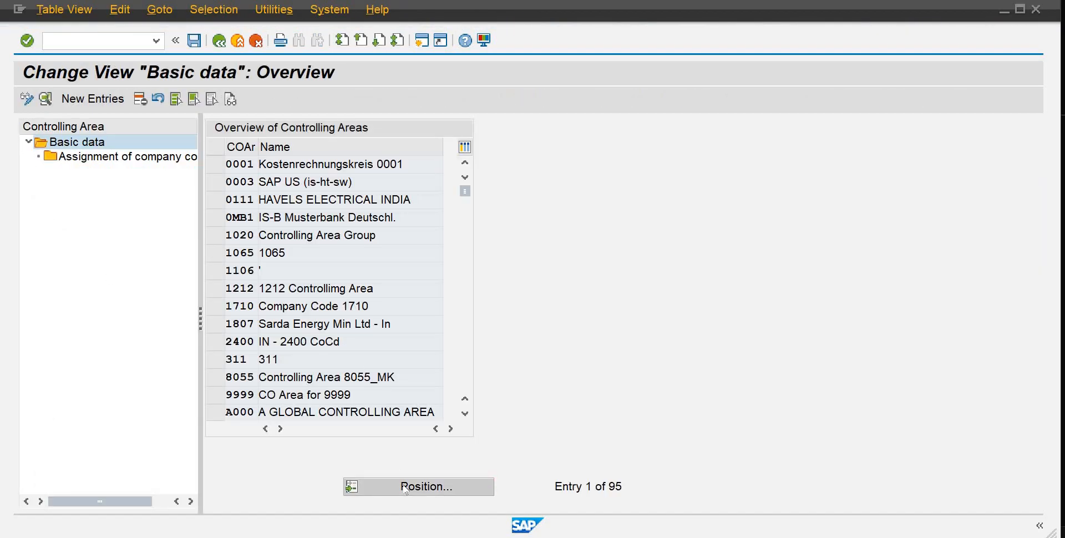
{"action": "type", "text": "ab"}
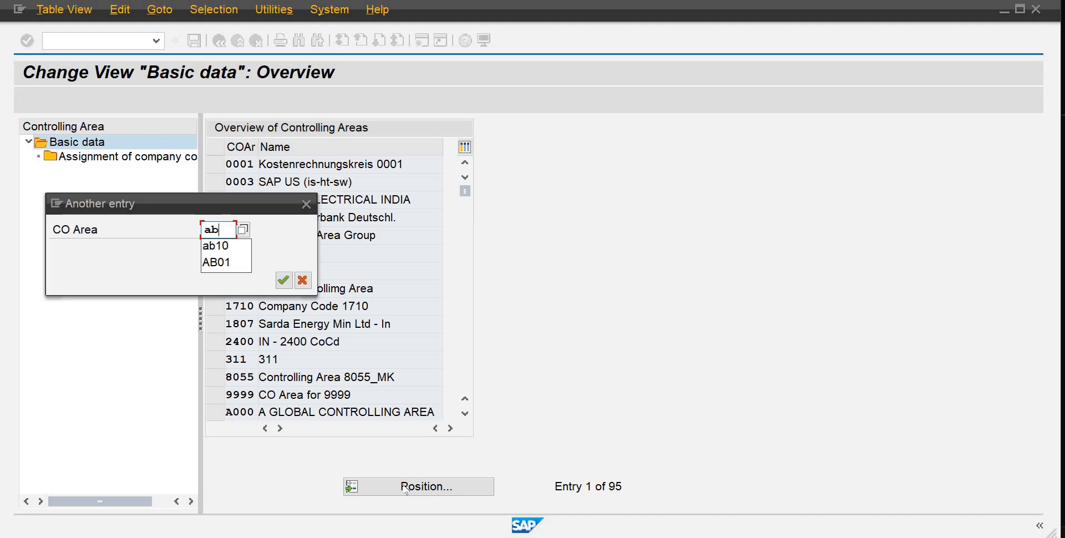
{"action": "type", "text": "10"}
{"action": "key", "text": "Return"}
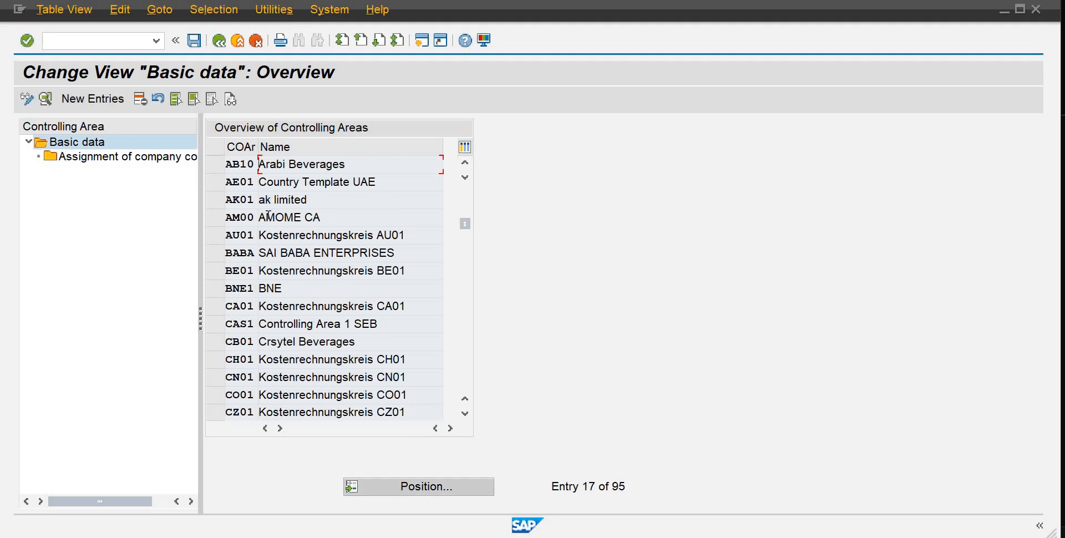
Step: Select controlling area AB10, open its company code assignments and start a new entry
{"action": "left_click", "coordinate": [216, 164]}
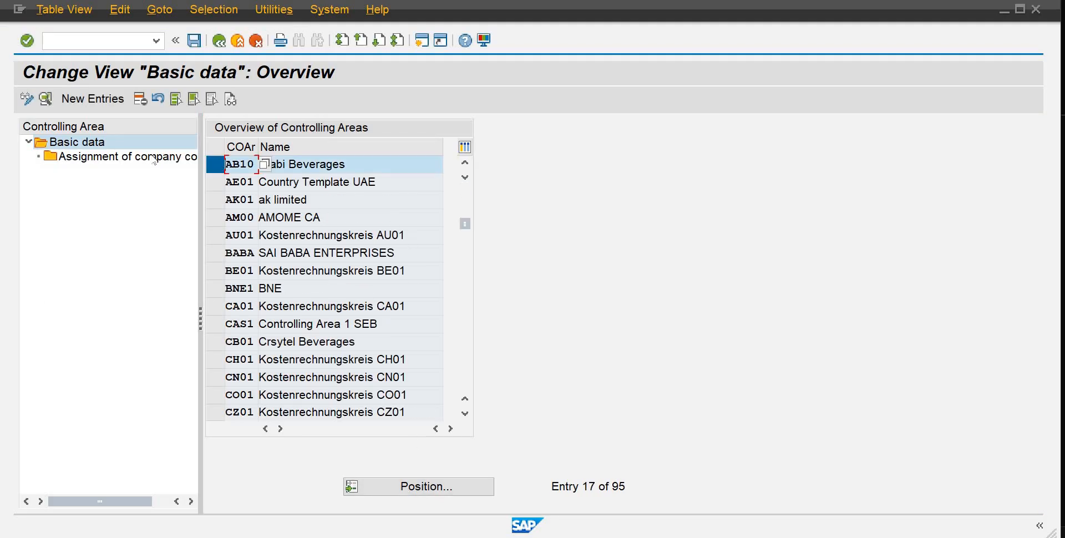
{"action": "double_click", "coordinate": [151, 157]}
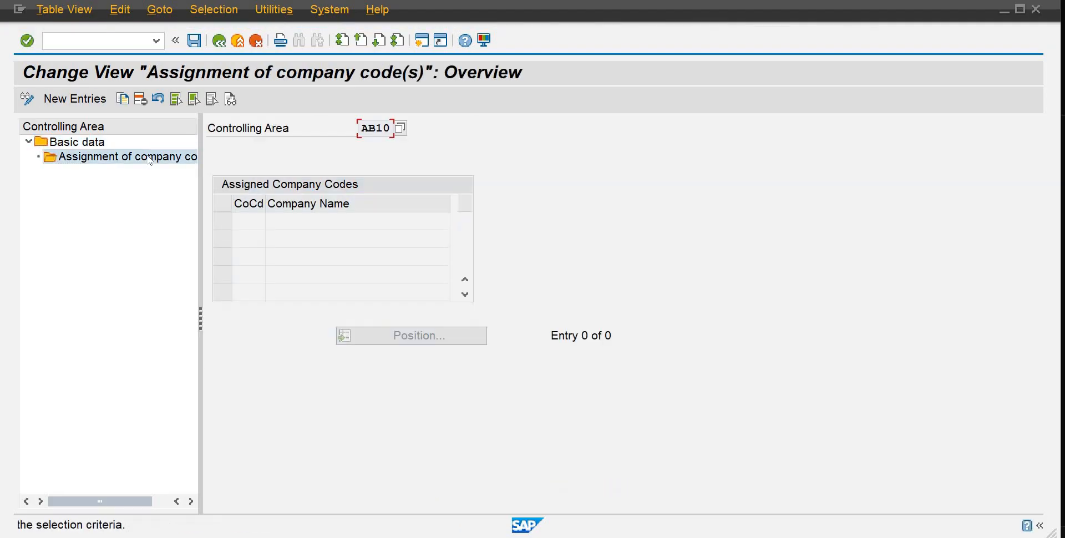
{"action": "left_click", "coordinate": [75, 99]}
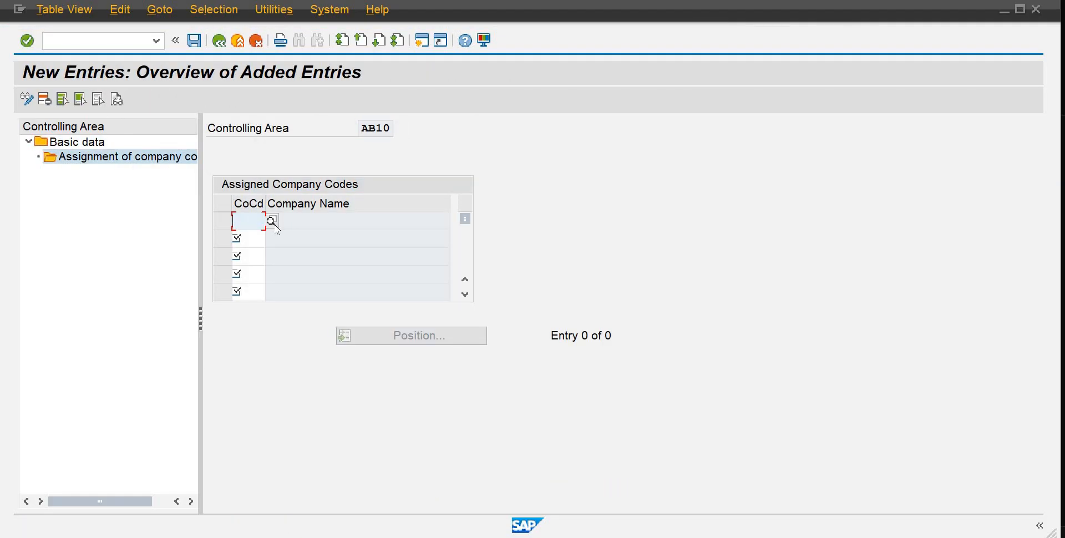
Step: Assign company code AB10 to the controlling area, picking it from the company code value list
{"action": "left_click", "coordinate": [271, 221]}
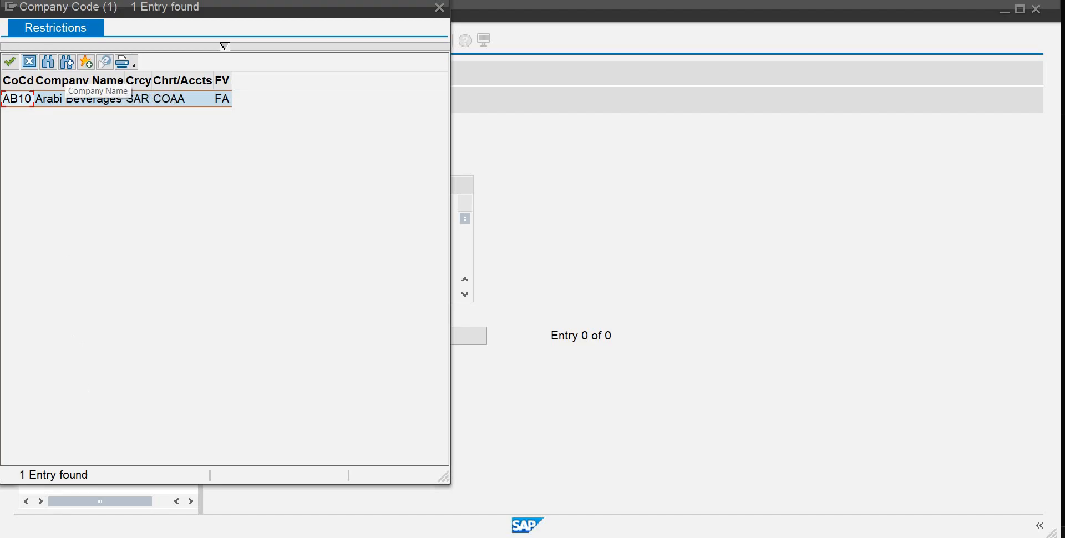
{"action": "left_click", "coordinate": [440, 7]}
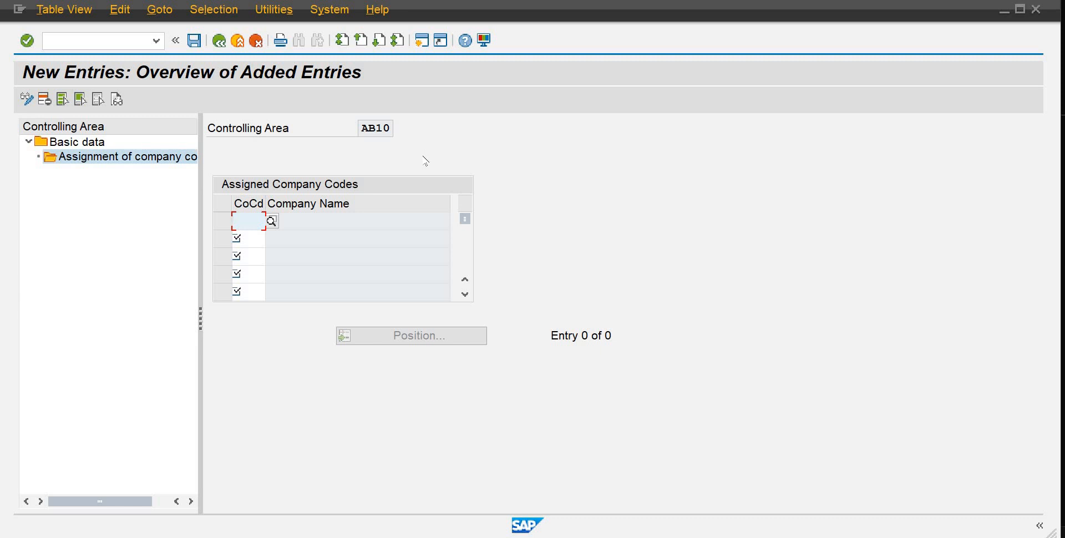
{"action": "type", "text": "ab10"}
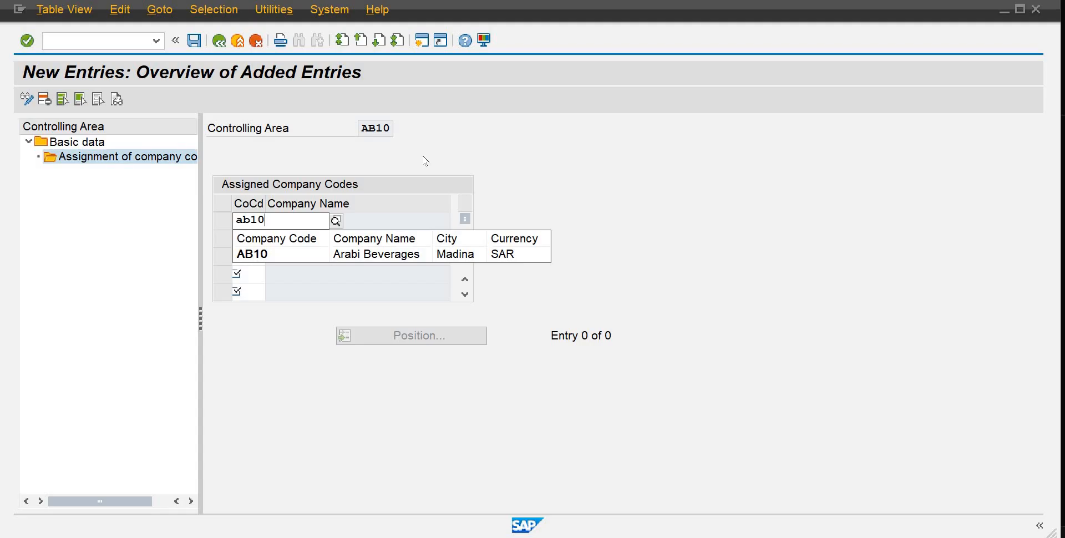
{"action": "key", "text": "BackSpace"}
{"action": "key", "text": "BackSpace"}
{"action": "key", "text": "BackSpace"}
{"action": "key", "text": "BackSpace"}
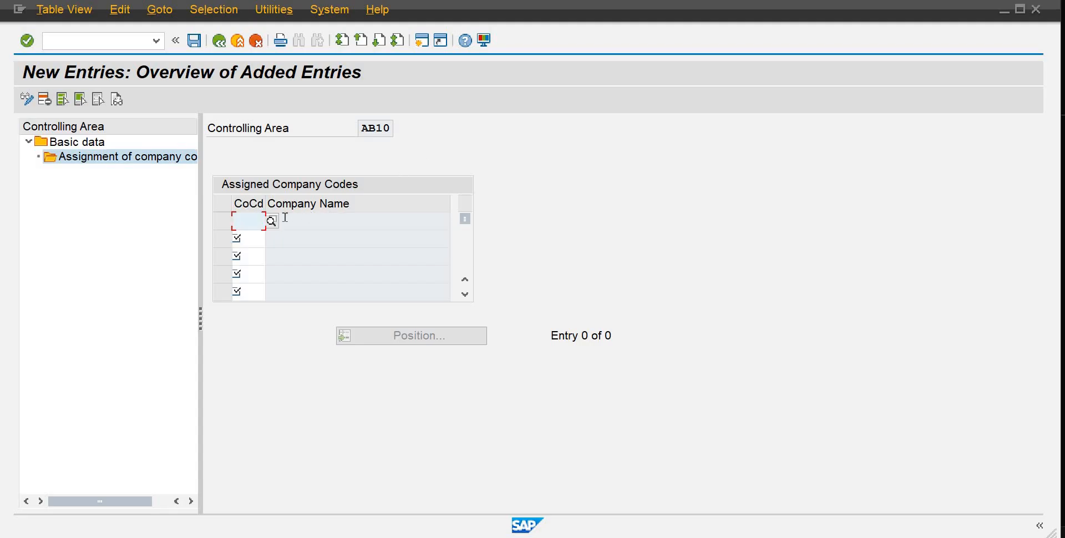
{"action": "left_click", "coordinate": [272, 220]}
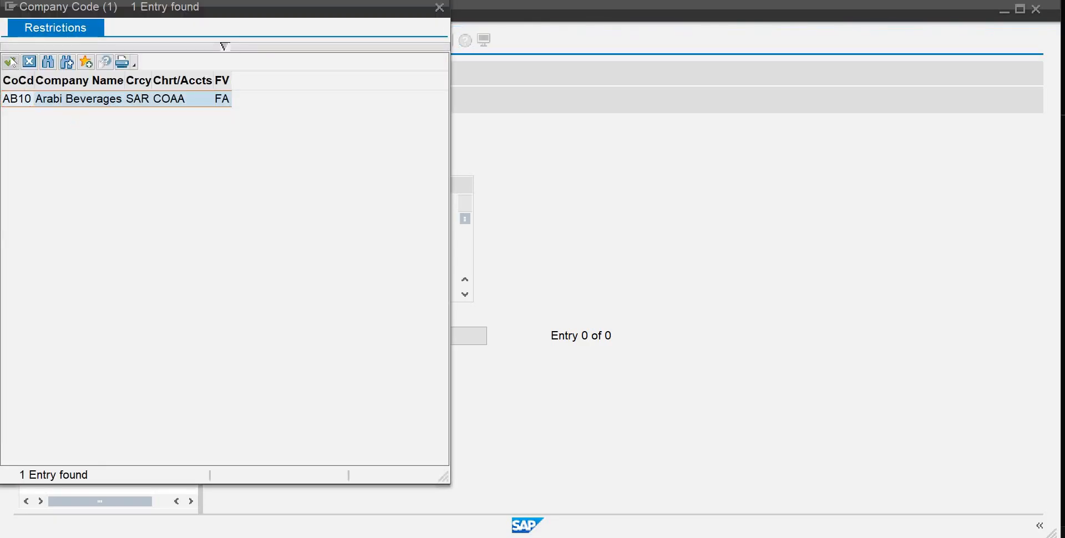
{"action": "left_click", "coordinate": [12, 62]}
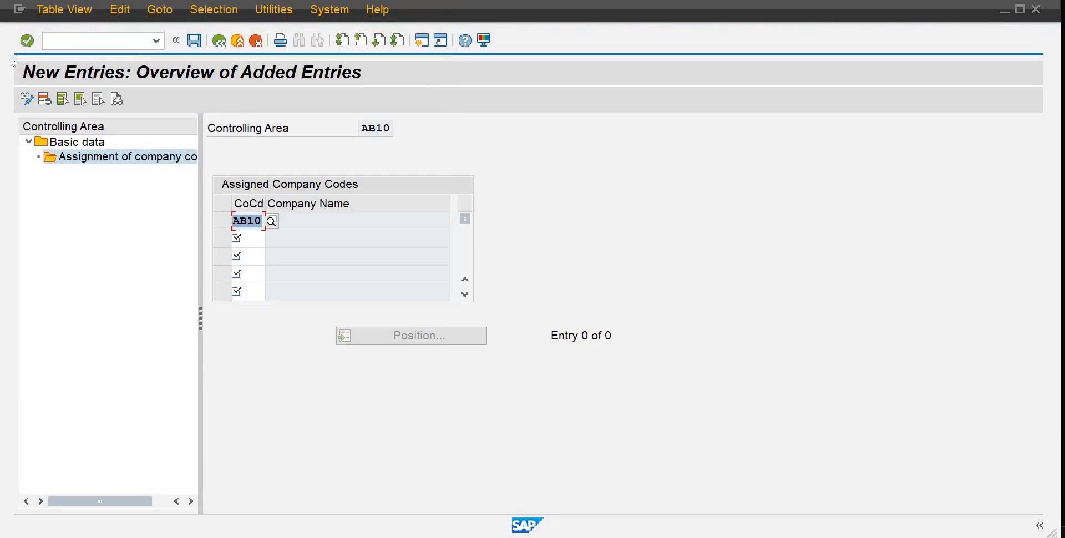
{"action": "key", "text": "Return"}
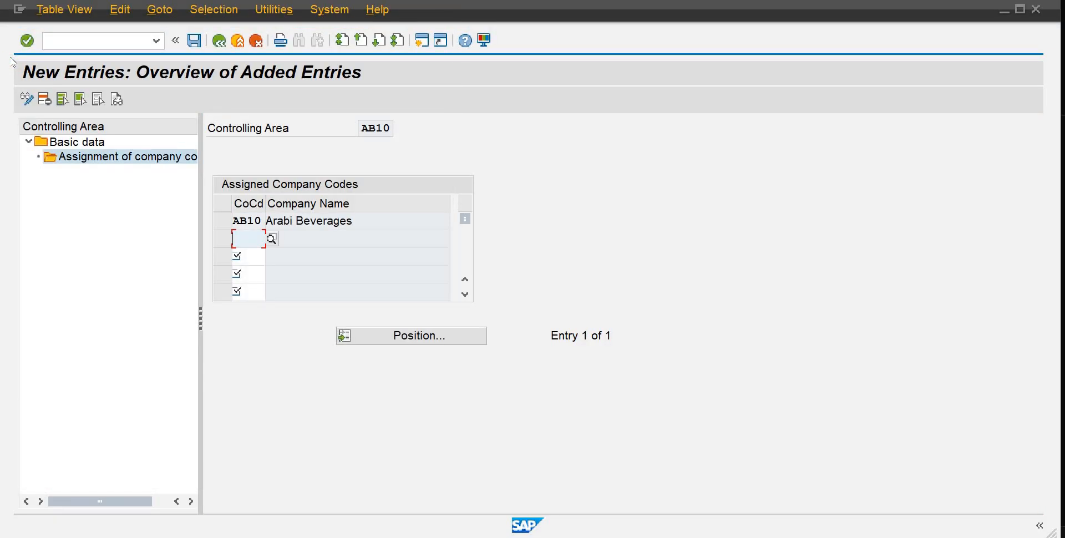
Step: Save the company code assignment and return to the implementation guide
{"action": "key", "text": "ctrl+s"}
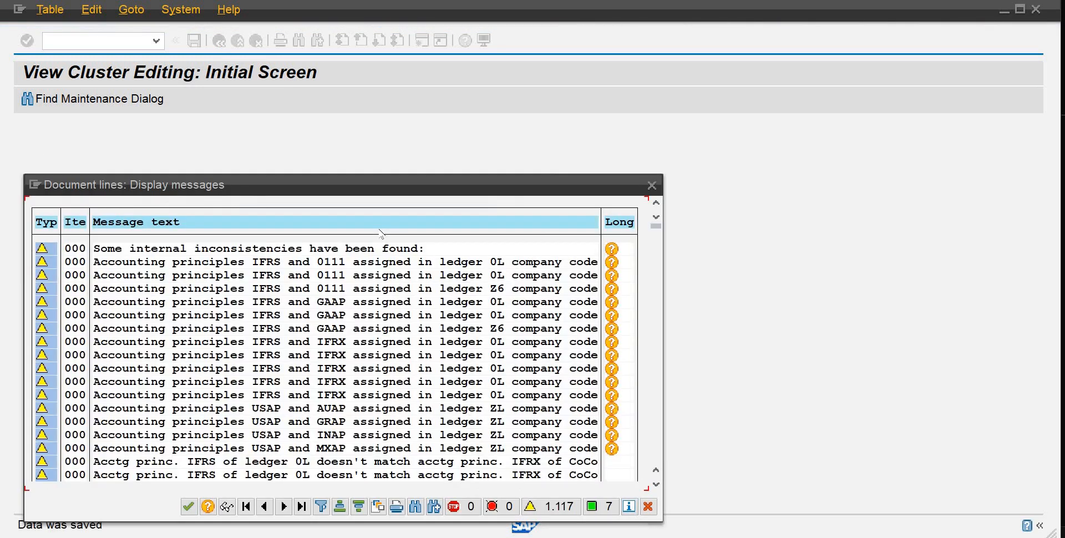
{"action": "left_click", "coordinate": [188, 507]}
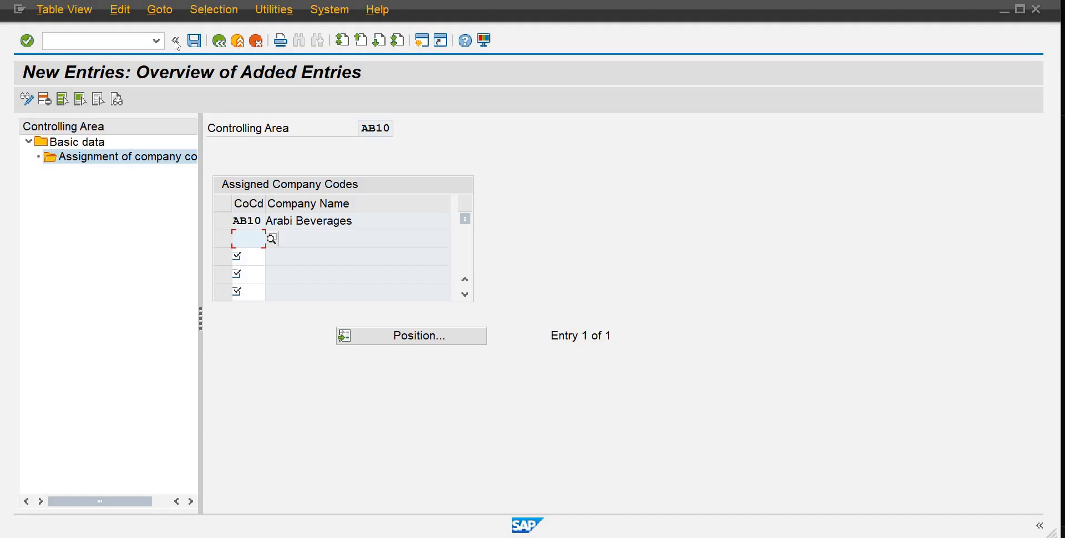
{"action": "left_click", "coordinate": [220, 42]}
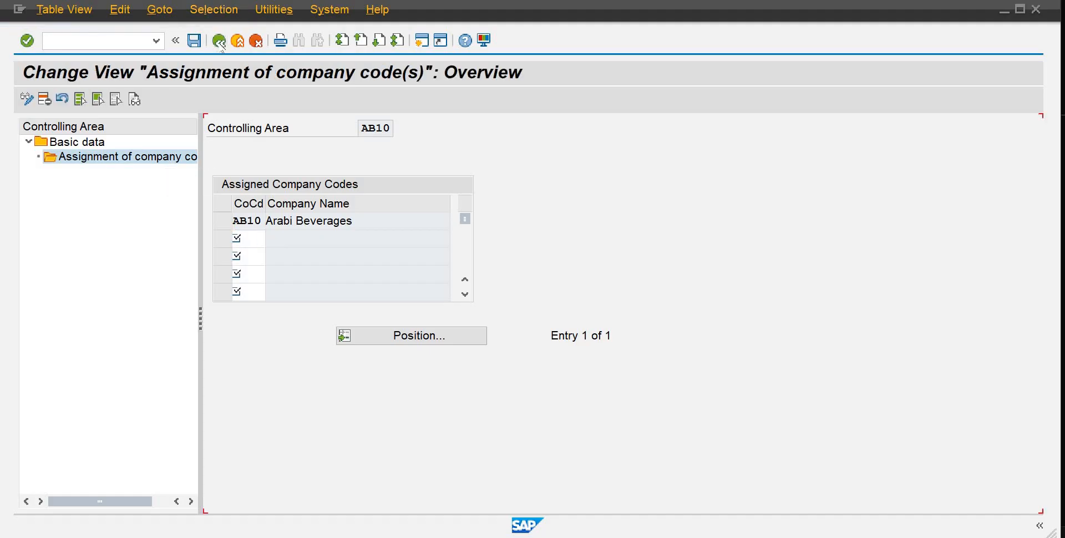
{"action": "left_click", "coordinate": [219, 43]}
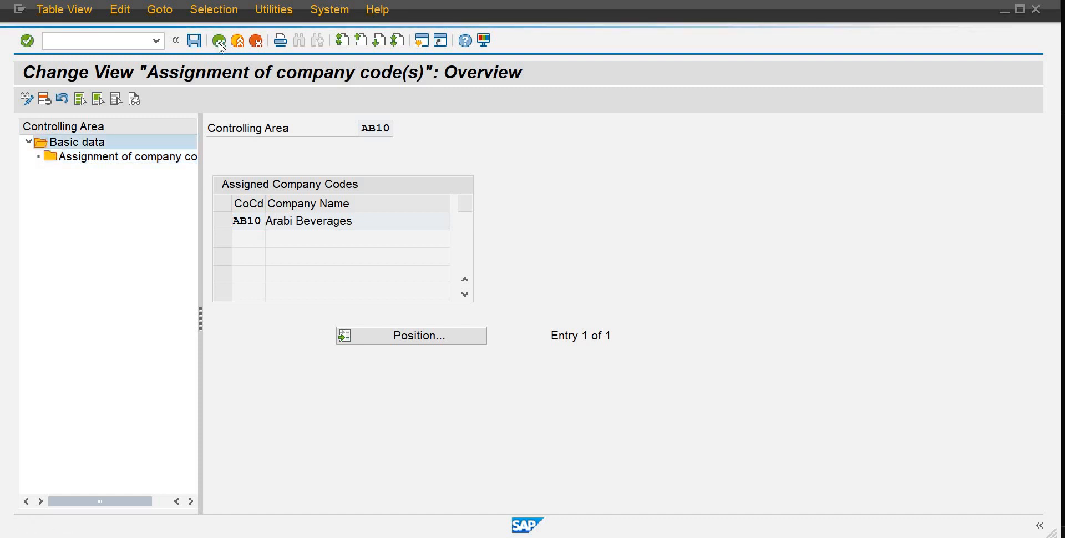
{"action": "left_click", "coordinate": [219, 43]}
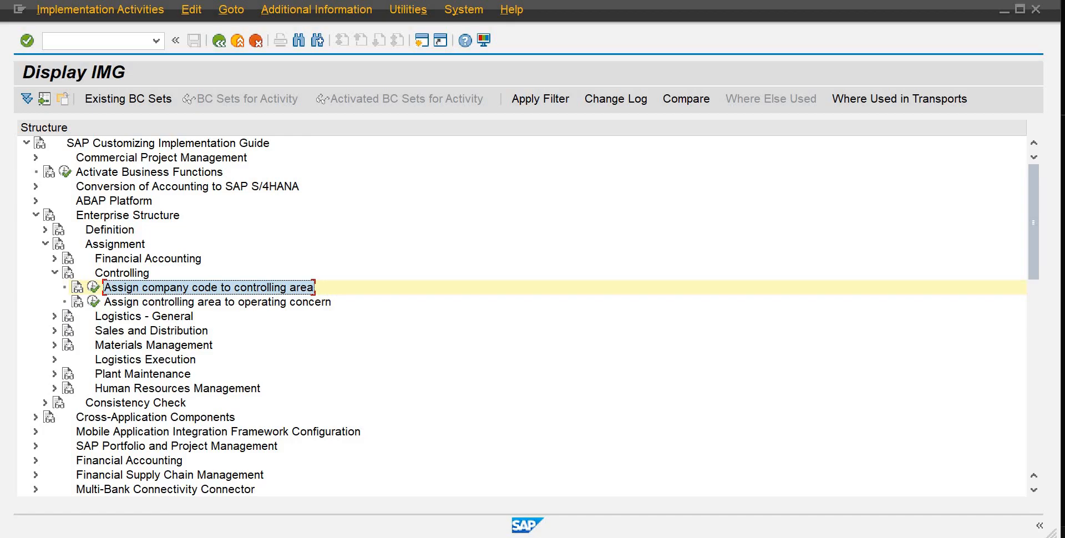
Step: Review the configuration checklist in the Word document, then return to SAP
{"action": "left_click", "coordinate": [730, 490]}
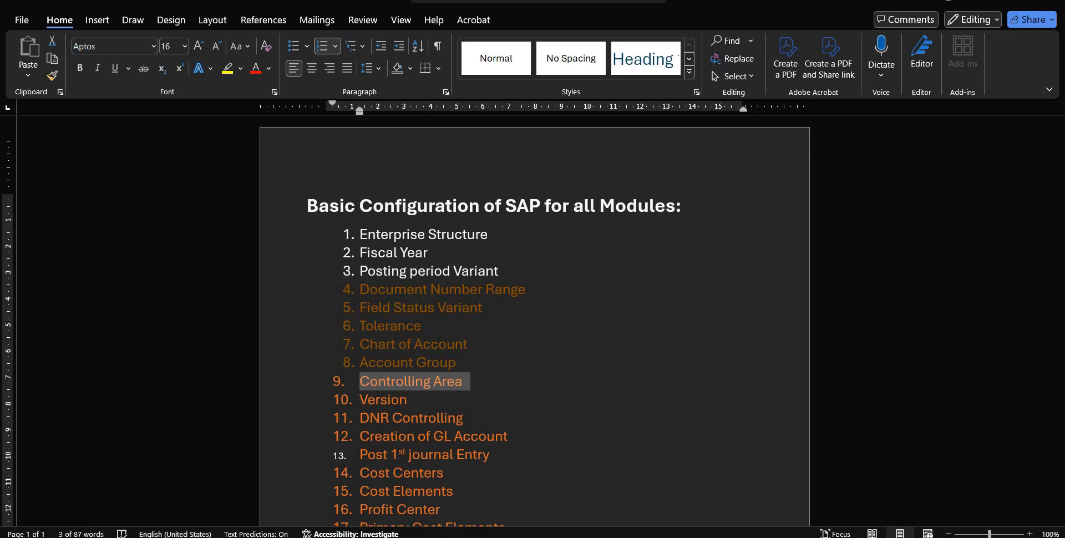
{"action": "mouse_move", "coordinate": [640, 537]}
{"action": "left_click", "coordinate": [693, 492]}
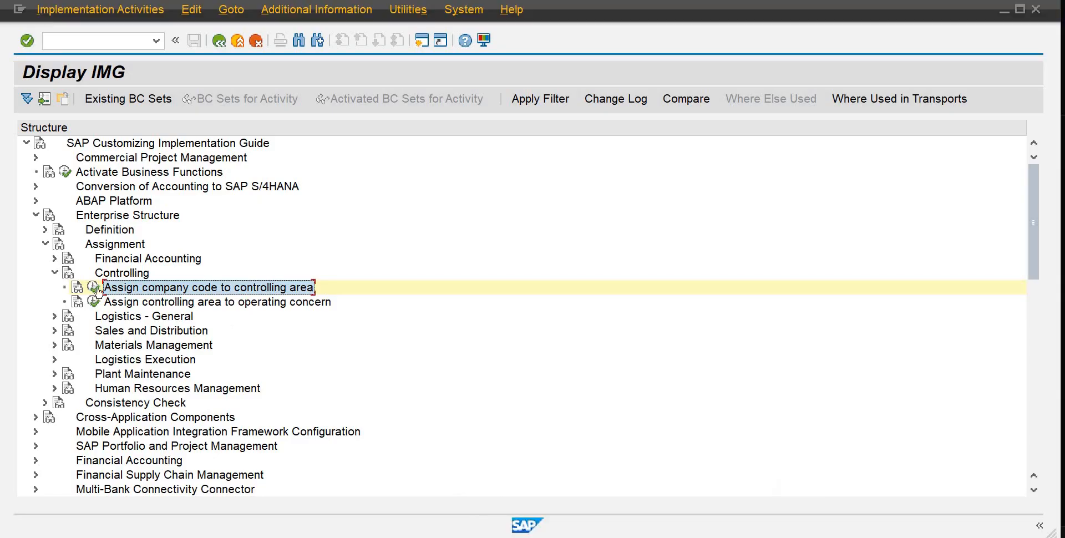
Step: Acknowledge the SAP system message in the SAP GUI window and switch back to the IMG session
{"action": "left_click", "coordinate": [54, 273]}
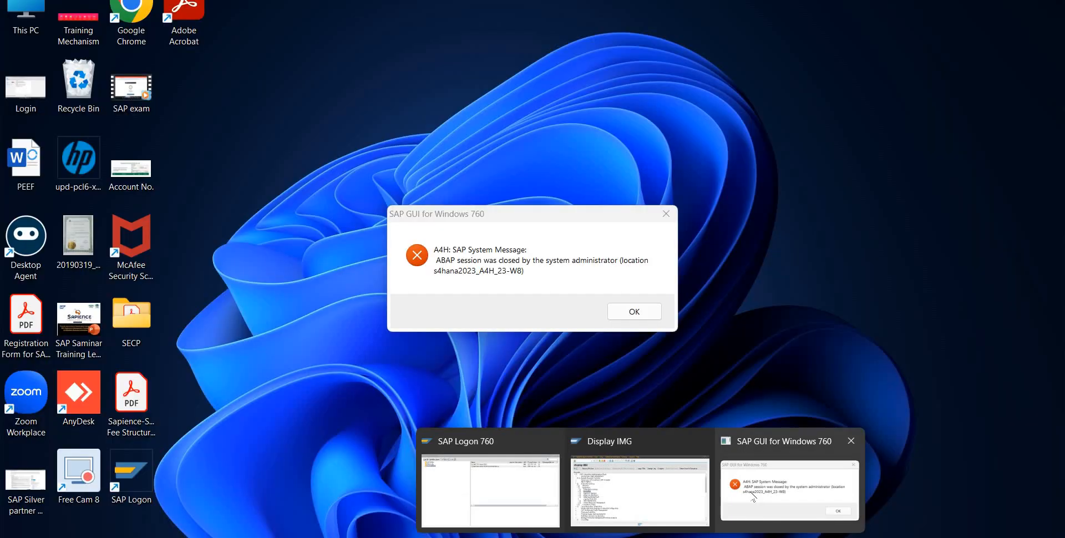
{"action": "left_click", "coordinate": [752, 496]}
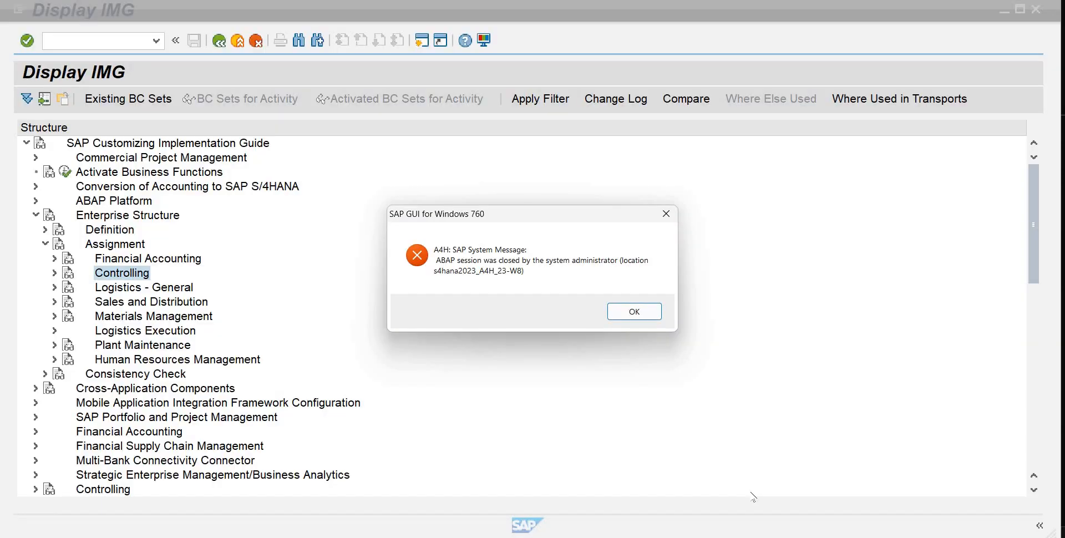
{"action": "left_click", "coordinate": [618, 316]}
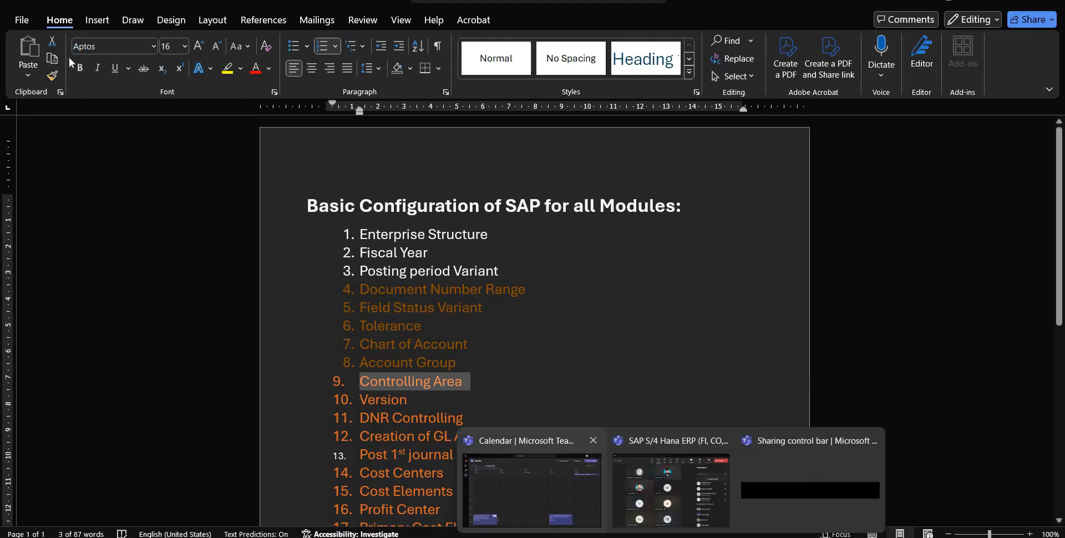
{"action": "key", "text": "alt+Tab"}
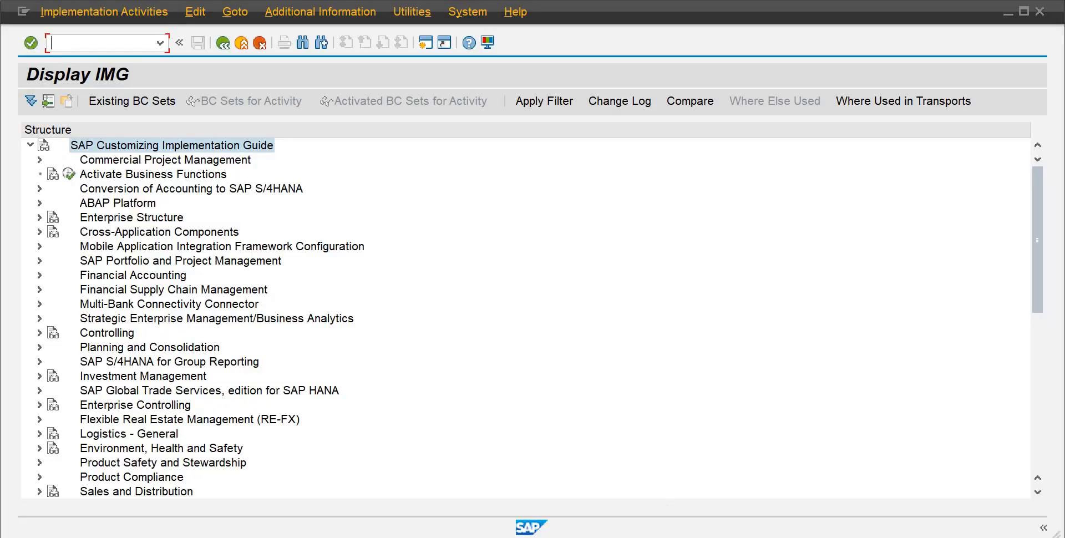
Step: Expand the Controlling section of the customizing implementation guide
{"action": "mouse_move", "coordinate": [701, 536]}
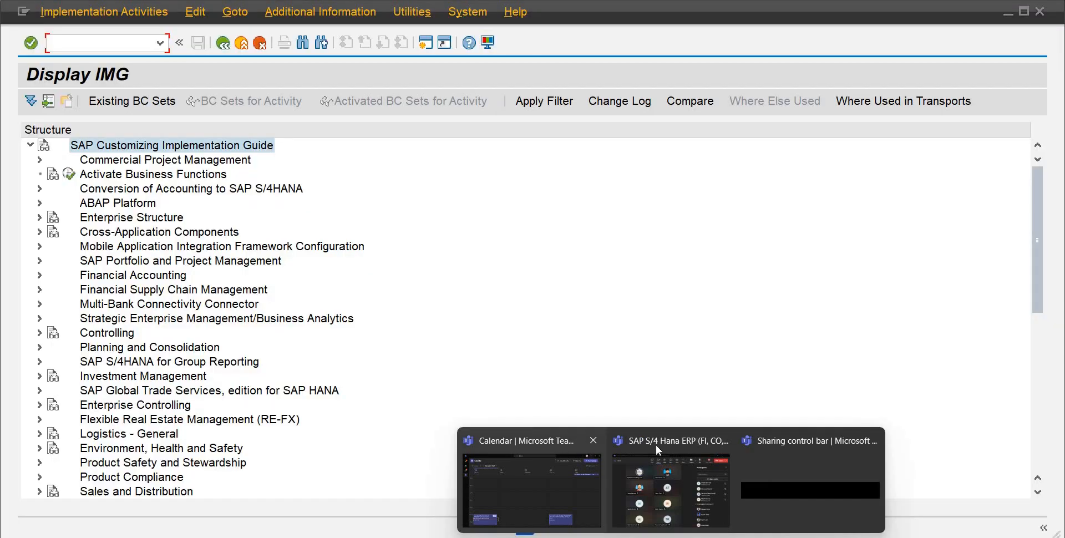
{"action": "left_click", "coordinate": [93, 334]}
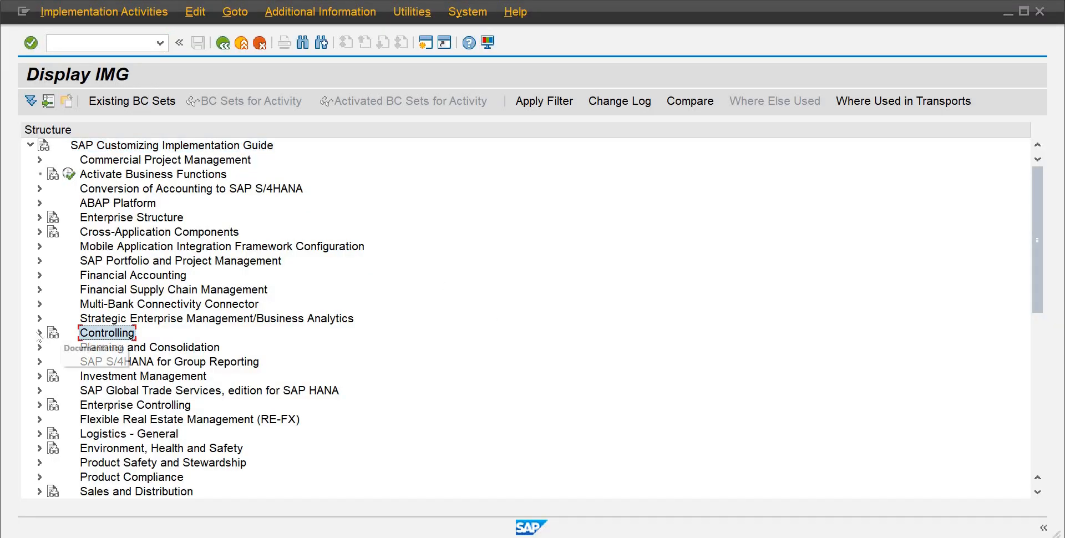
{"action": "left_click", "coordinate": [40, 333]}
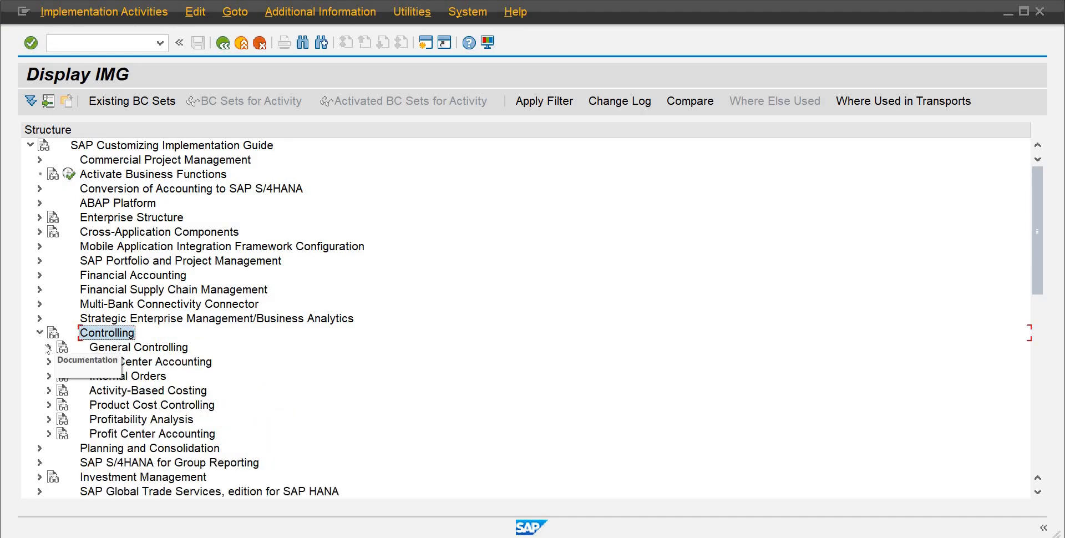
Step: Expand General Controlling and Organization, try to open Maintain Controlling Area, decline displaying the locked data and close the activity list
{"action": "left_click", "coordinate": [49, 347]}
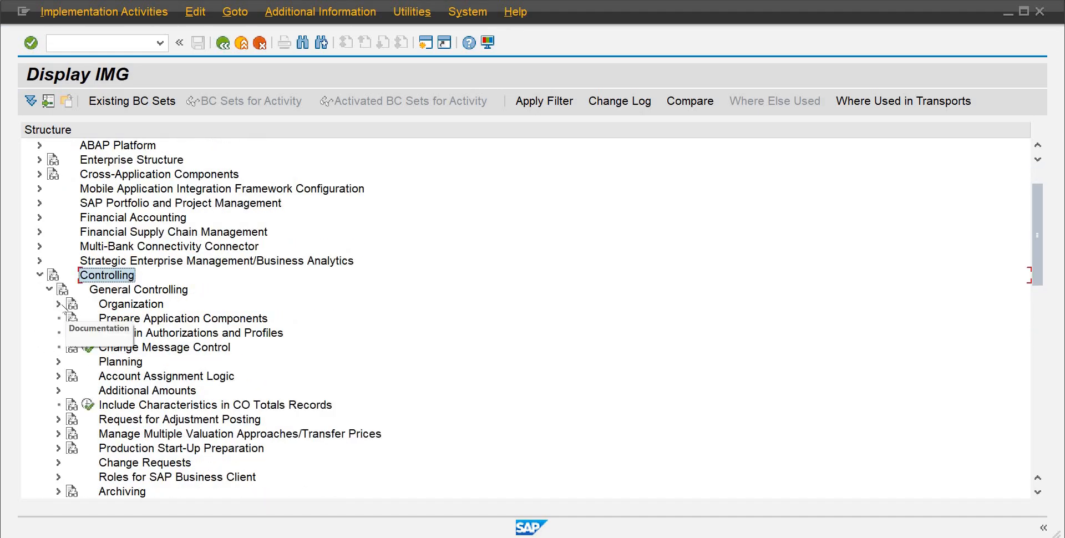
{"action": "left_click", "coordinate": [59, 304]}
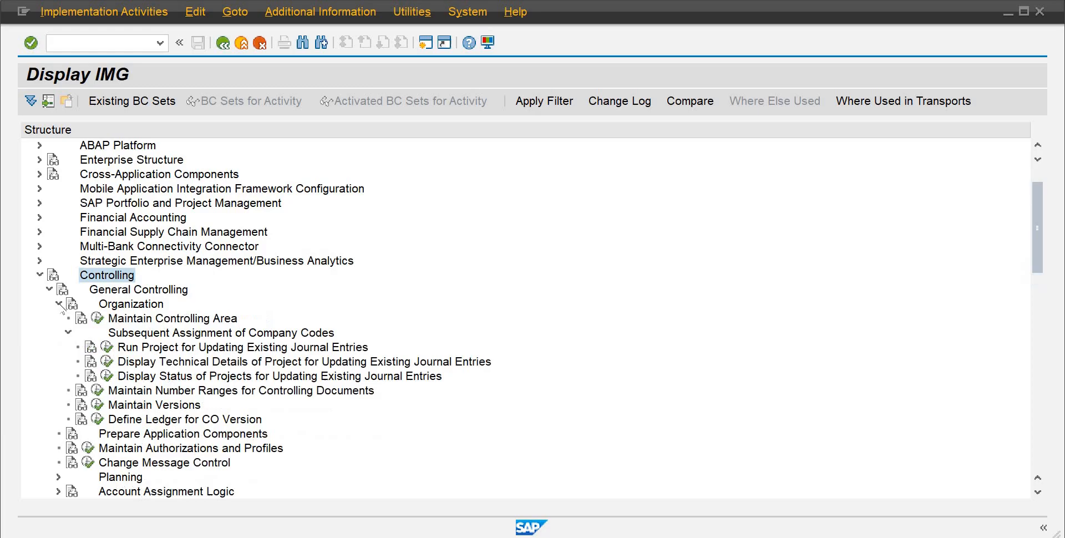
{"action": "left_click", "coordinate": [97, 318]}
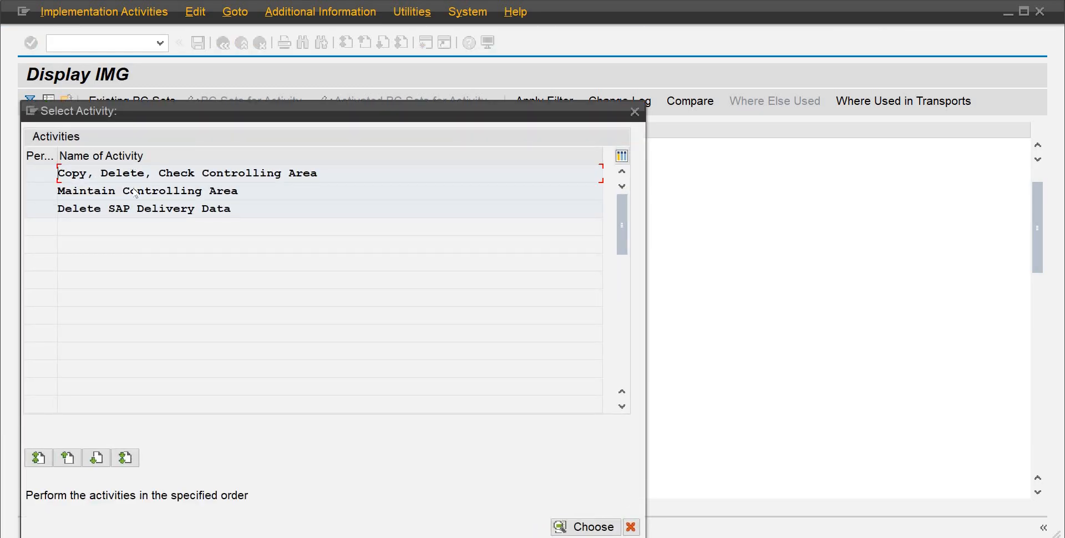
{"action": "double_click", "coordinate": [136, 192]}
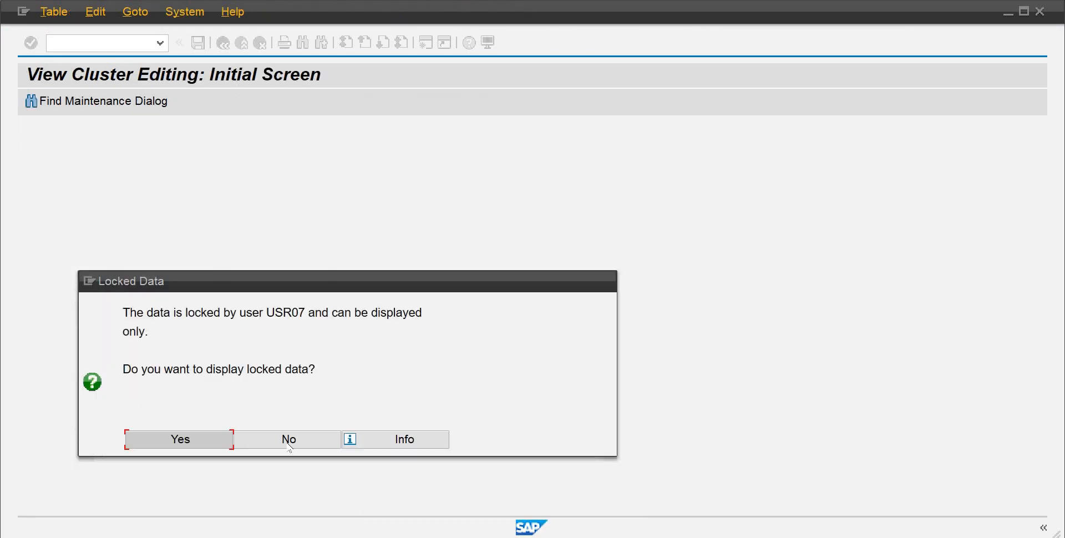
{"action": "left_click", "coordinate": [289, 441]}
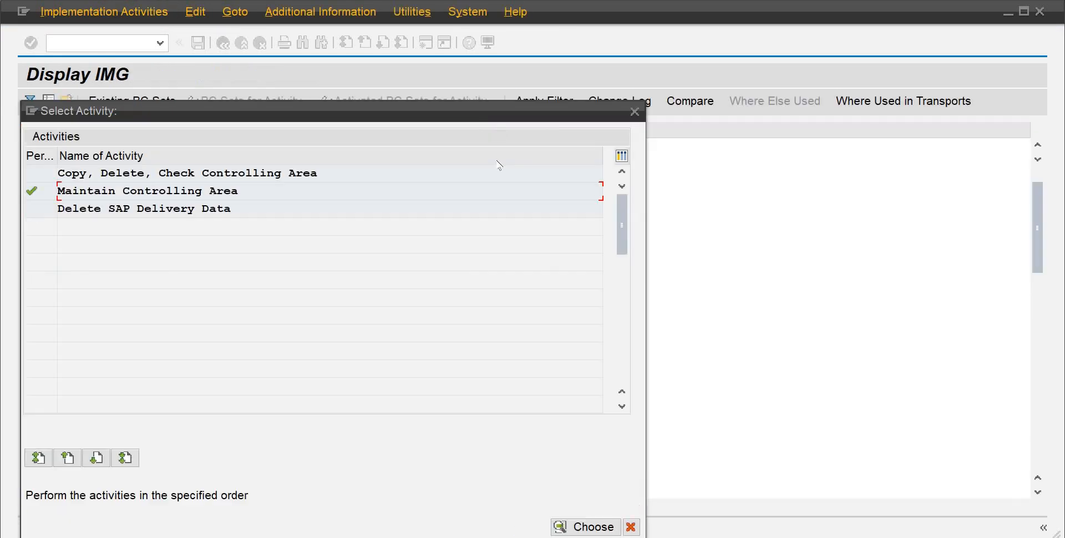
{"action": "left_click", "coordinate": [631, 527]}
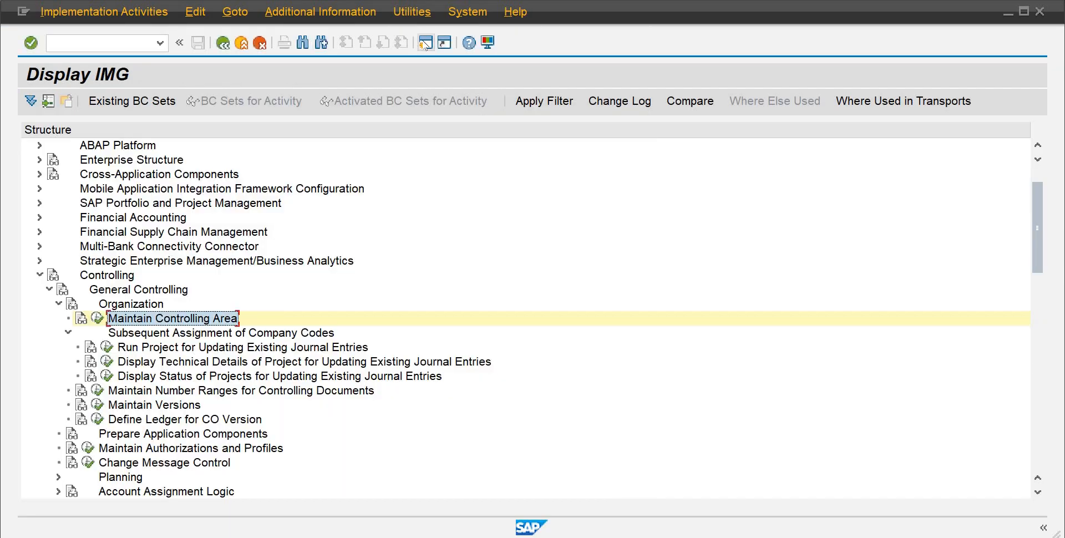
Step: Open a new session and start transaction SM12 for lock entries
{"action": "left_click", "coordinate": [425, 43]}
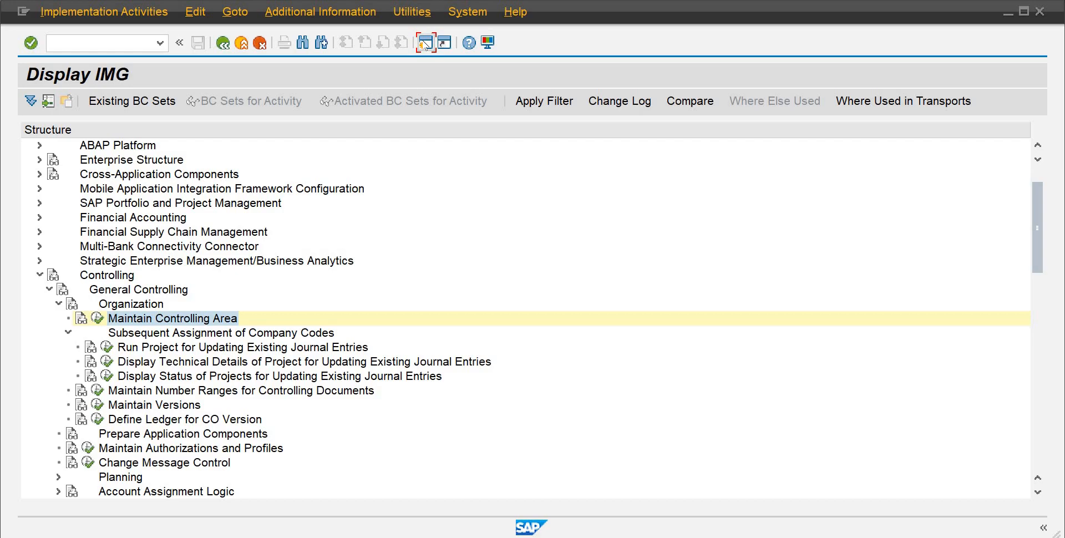
{"action": "left_click", "coordinate": [425, 43]}
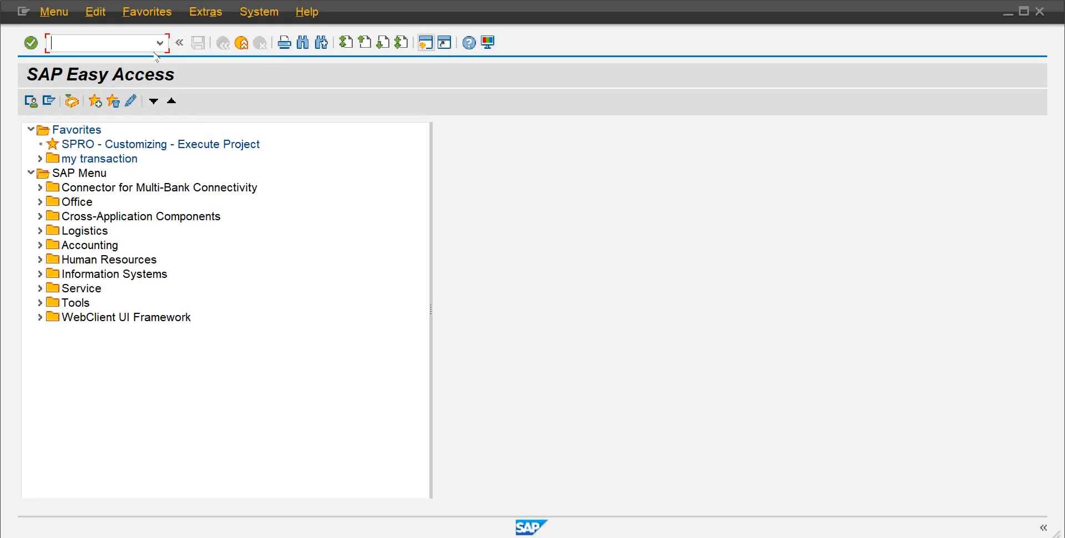
{"action": "type", "text": "sm12"}
{"action": "key", "text": "Return"}
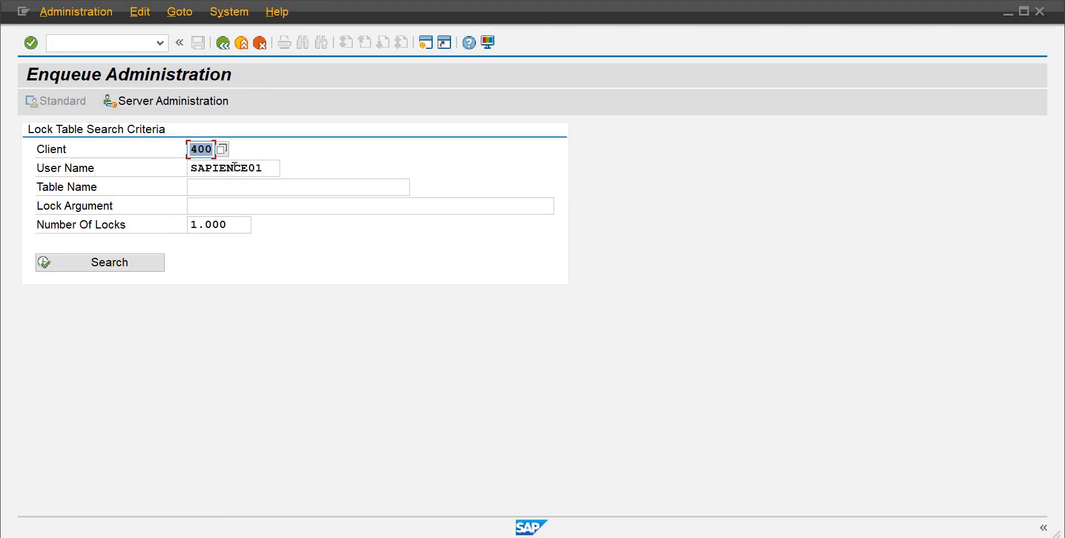
Step: Clear the user name filter, list all lock entries for client 400, and delete all of them
{"action": "left_click", "coordinate": [268, 173]}
{"action": "key", "text": "BackSpace"}
{"action": "key", "text": "BackSpace"}
{"action": "key", "text": "BackSpace"}
{"action": "key", "text": "BackSpace"}
{"action": "key", "text": "BackSpace"}
{"action": "key", "text": "BackSpace"}
{"action": "key", "text": "BackSpace"}
{"action": "key", "text": "BackSpace"}
{"action": "key", "text": "BackSpace"}
{"action": "key", "text": "BackSpace"}
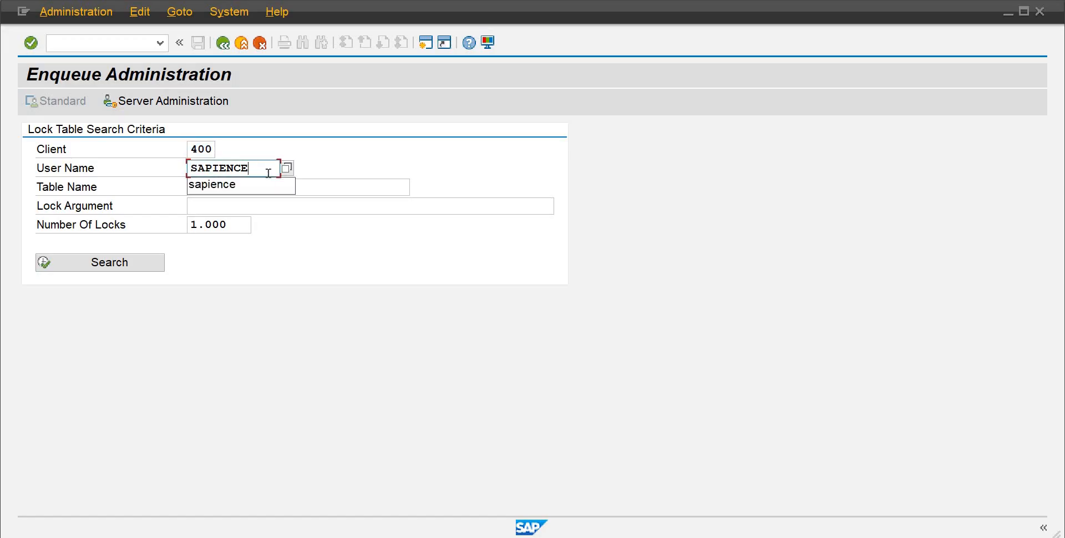
{"action": "left_click", "coordinate": [127, 262]}
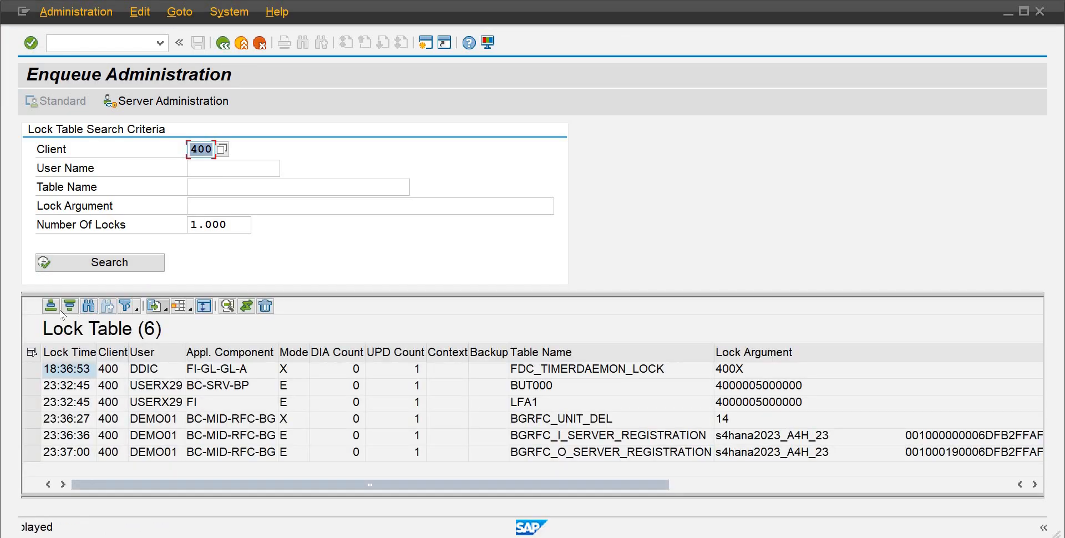
{"action": "left_click", "coordinate": [32, 369]}
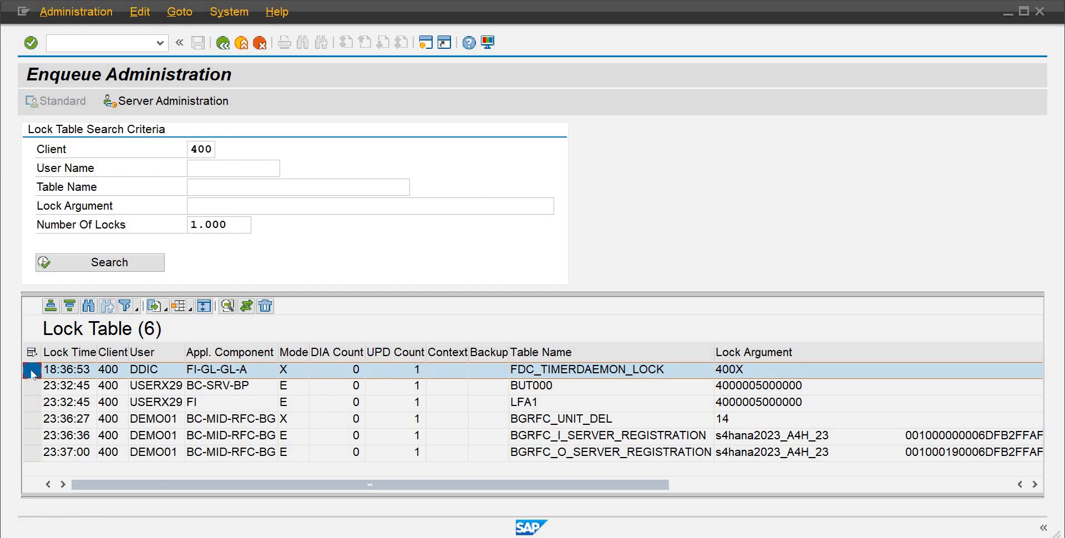
{"action": "key", "text": "ctrl+a"}
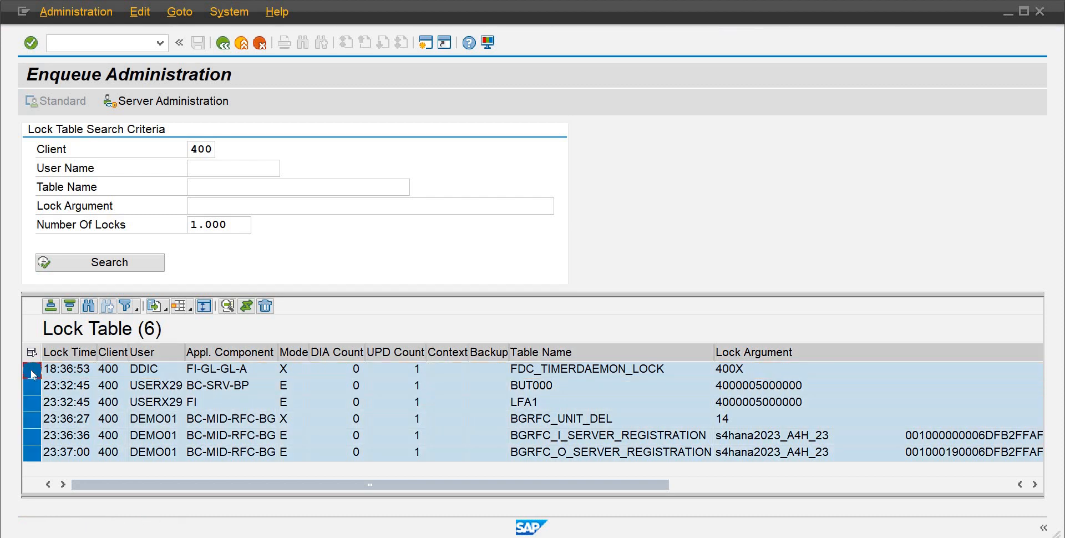
{"action": "left_click", "coordinate": [265, 306]}
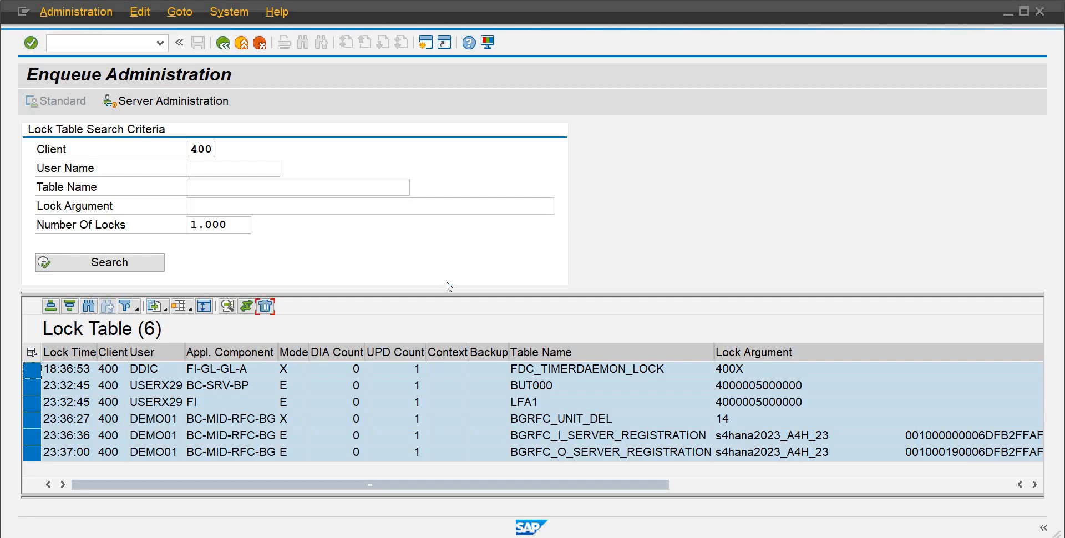
{"action": "left_click", "coordinate": [299, 364]}
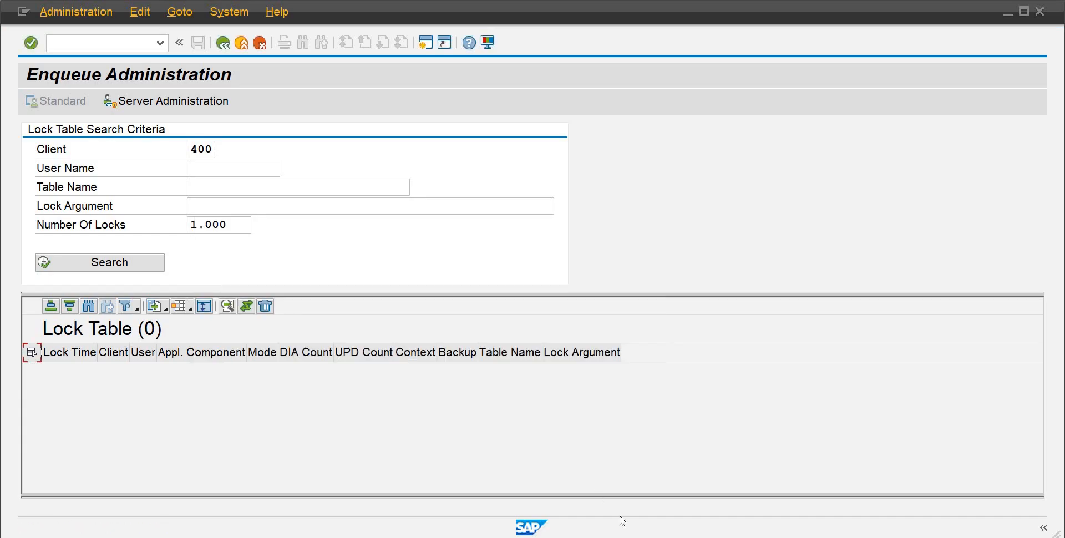
Step: Switch back to the IMG session and open the Maintain Controlling Area activity
{"action": "mouse_move", "coordinate": [641, 537]}
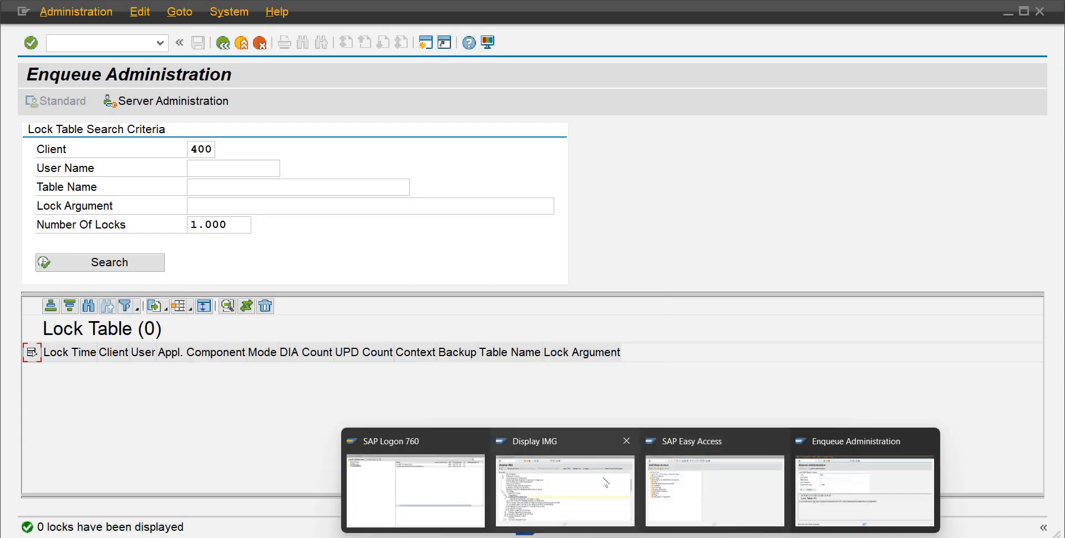
{"action": "left_click", "coordinate": [604, 482]}
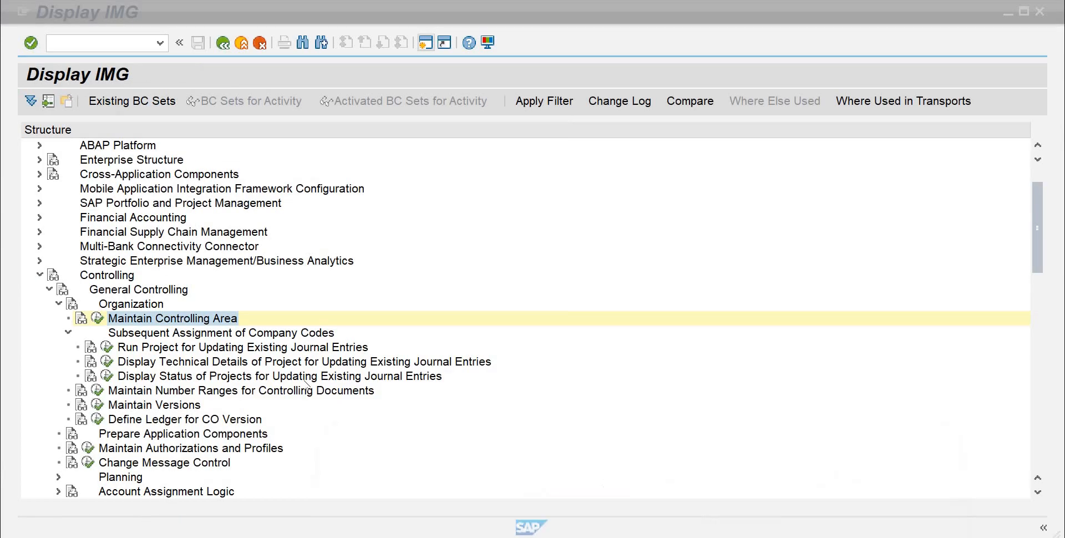
{"action": "left_click", "coordinate": [98, 320]}
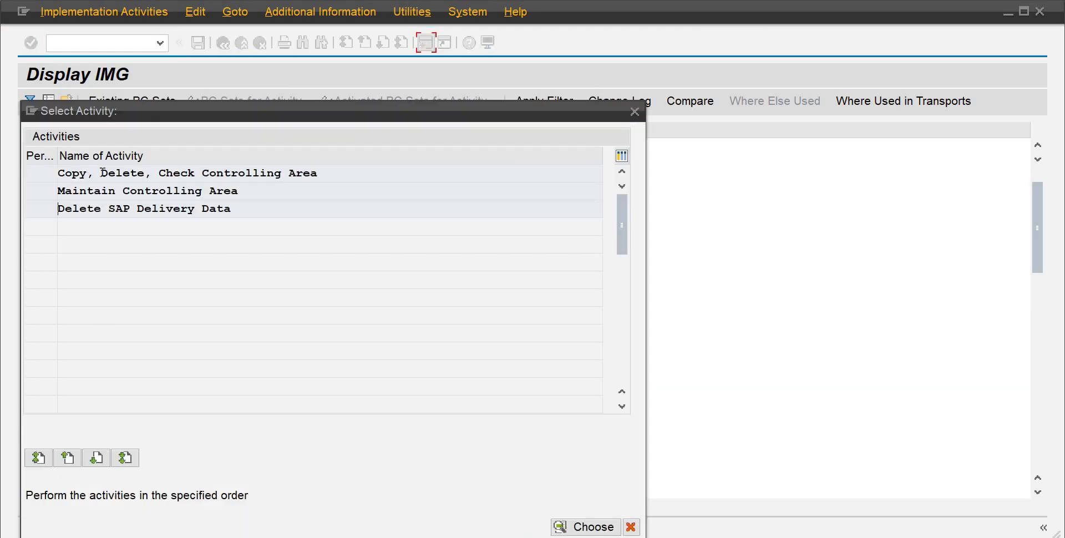
{"action": "double_click", "coordinate": [111, 191]}
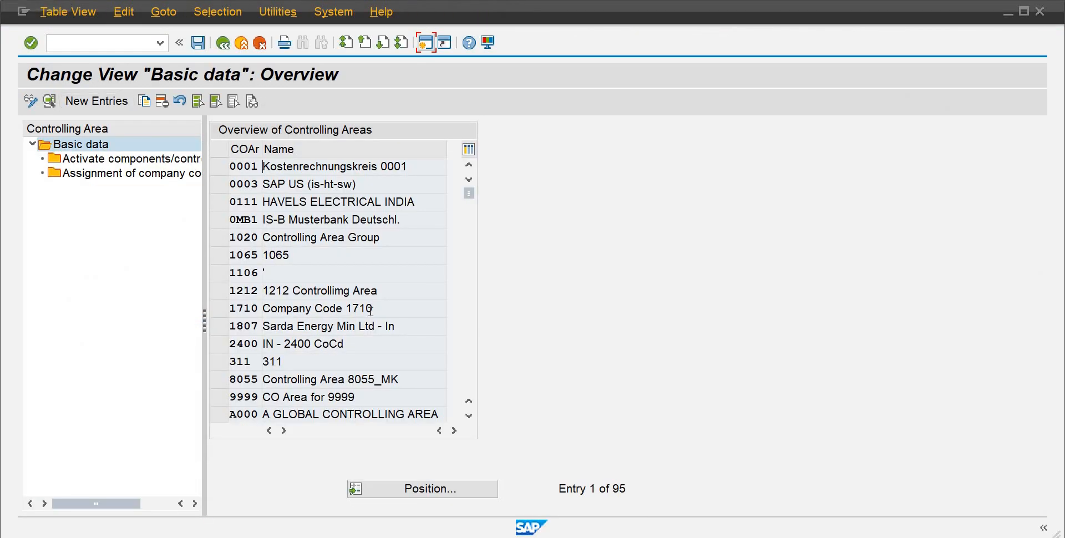
Step: Position the list on controlling area AB10 and create new entries under Activate components/control indicators
{"action": "left_click", "coordinate": [408, 490]}
{"action": "type", "text": "ab"}
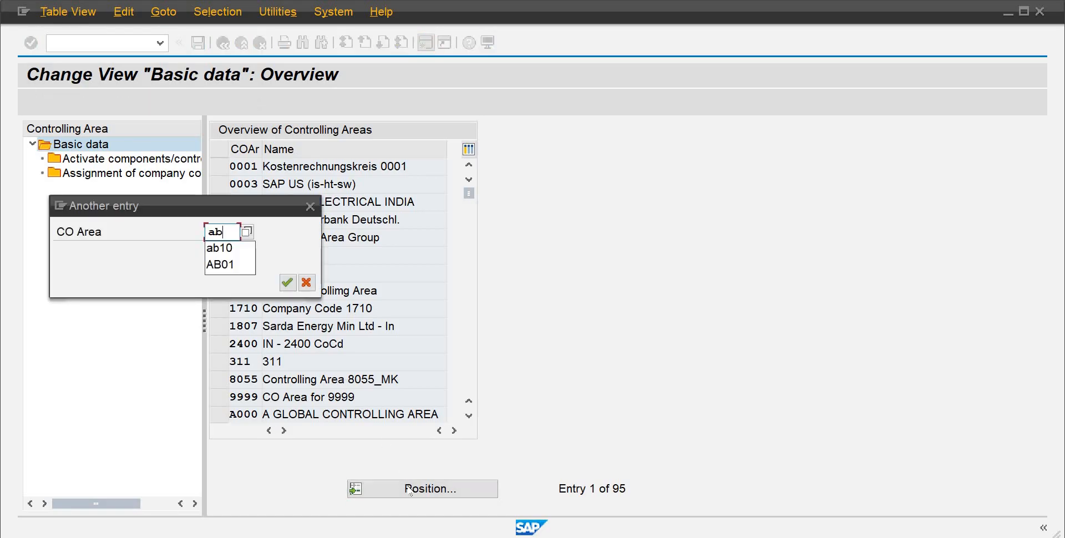
{"action": "key", "text": "Down"}
{"action": "key", "text": "Return"}
{"action": "key", "text": "Return"}
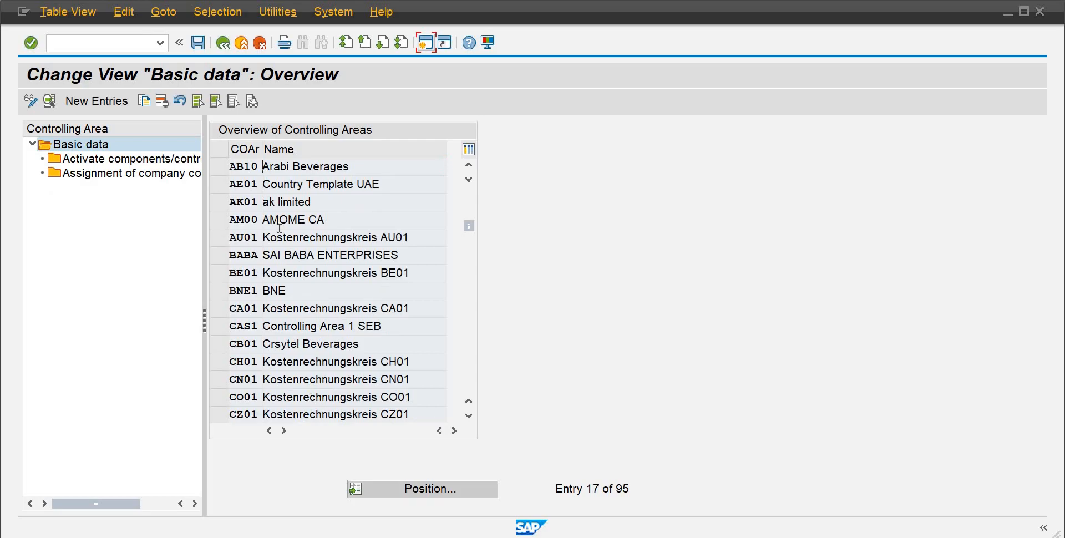
{"action": "left_click", "coordinate": [218, 167]}
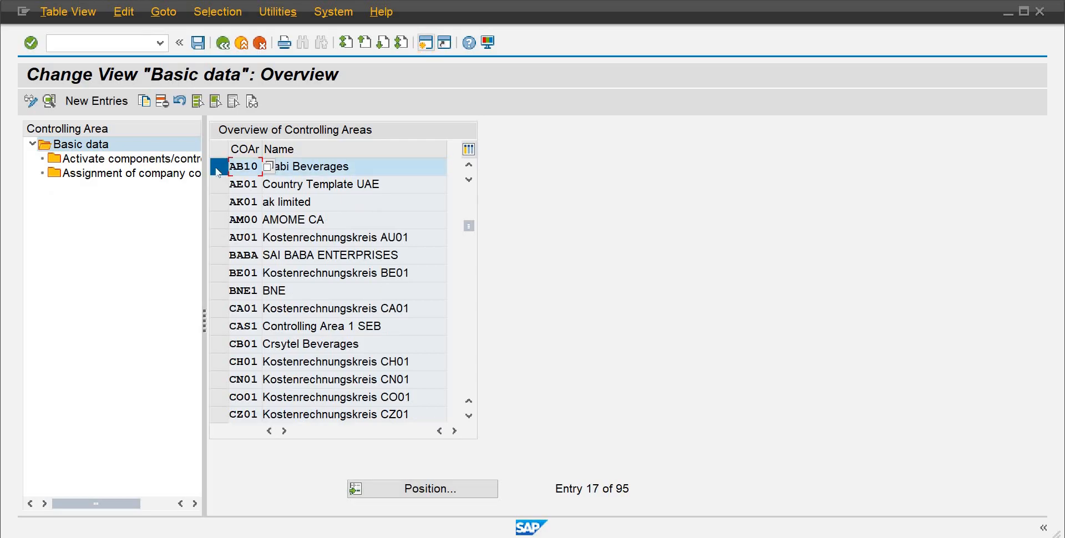
{"action": "double_click", "coordinate": [122, 161]}
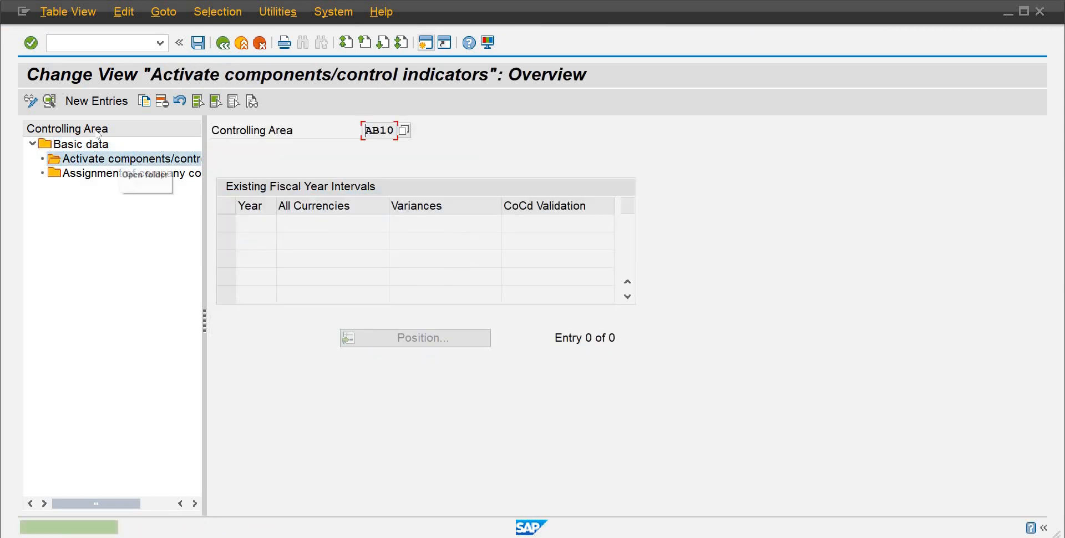
{"action": "left_click", "coordinate": [97, 104]}
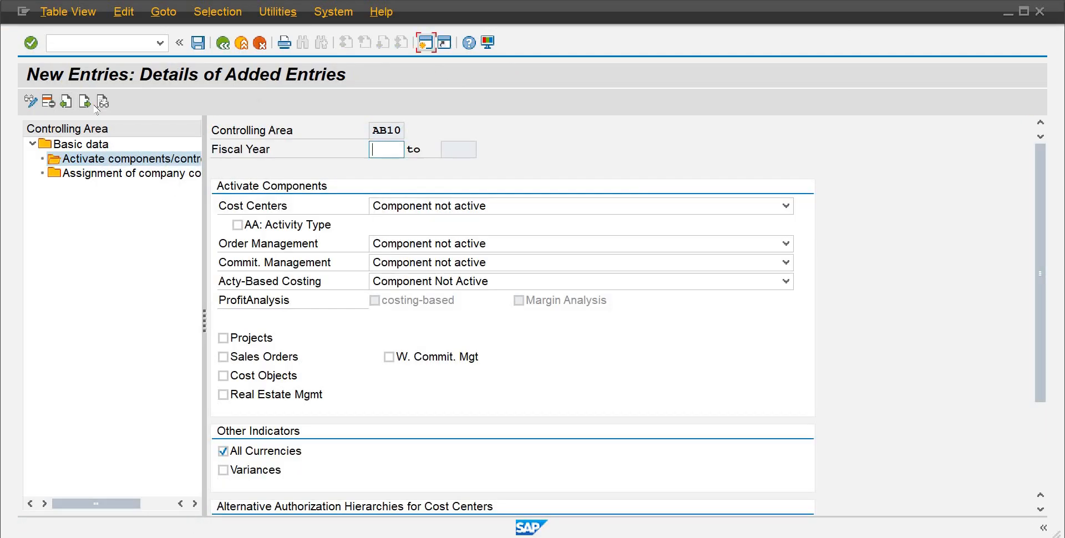
Step: Set the fiscal year to 2024 and activate Cost Centers with AA: Activity Type checked
{"action": "type", "text": "2024"}
{"action": "key", "text": "Tab"}
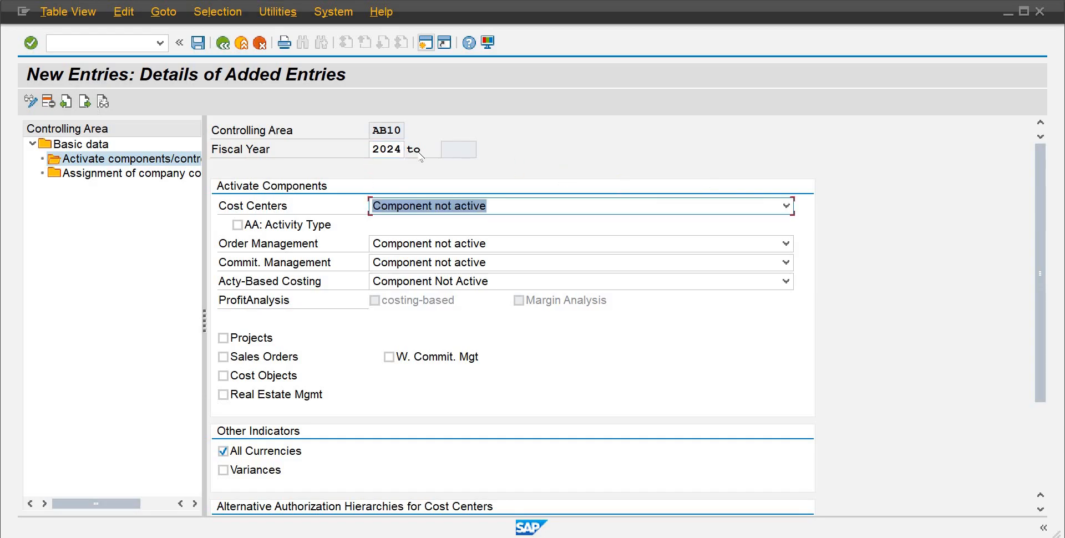
{"action": "left_click", "coordinate": [786, 206]}
{"action": "left_click", "coordinate": [493, 240]}
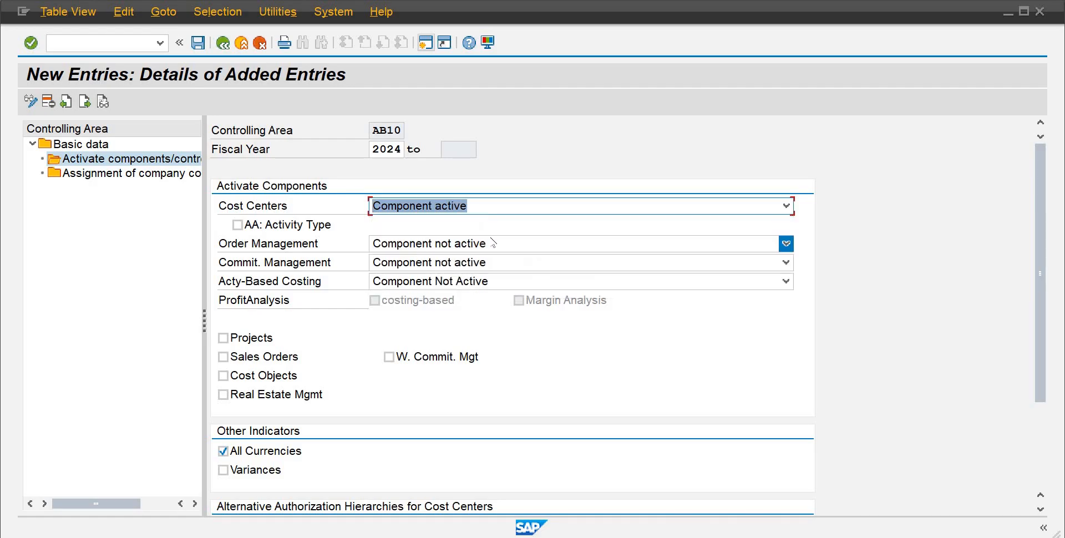
{"action": "left_click", "coordinate": [238, 225]}
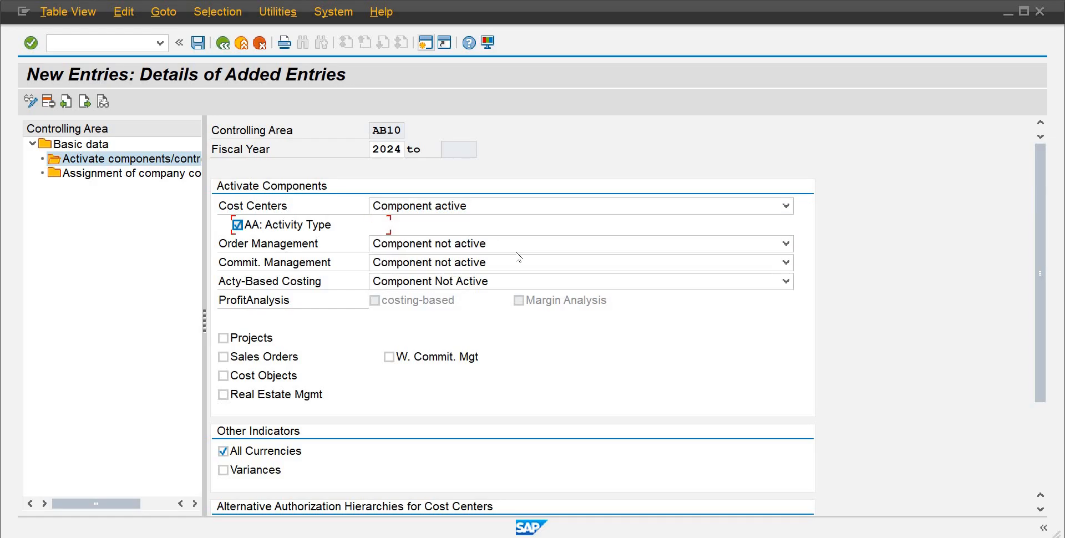
Step: Activate Order Management and Commitment Management, and set Activity-Based Costing to Component Active for Parallel Calculation
{"action": "left_click", "coordinate": [786, 244]}
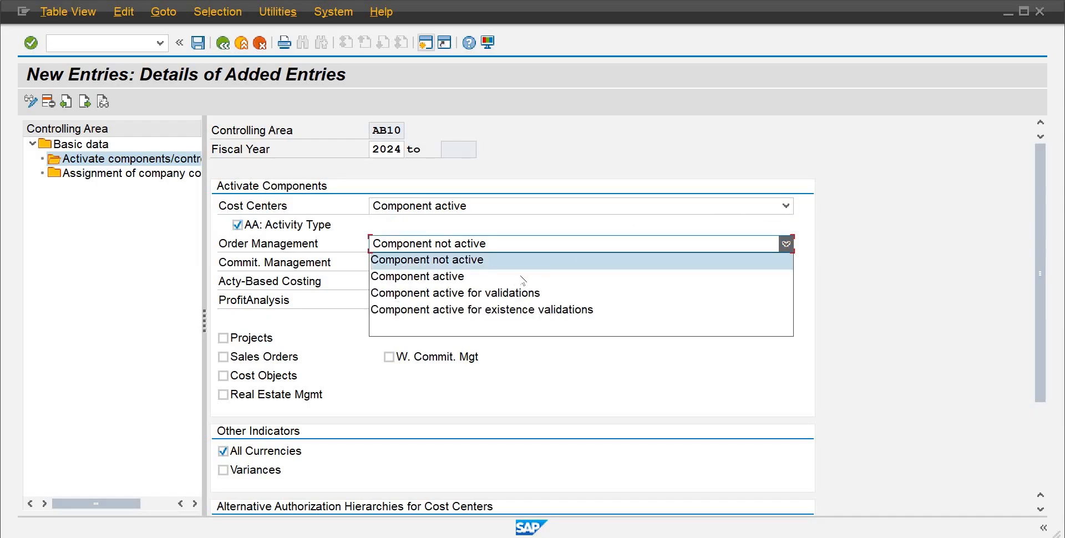
{"action": "left_click", "coordinate": [521, 276]}
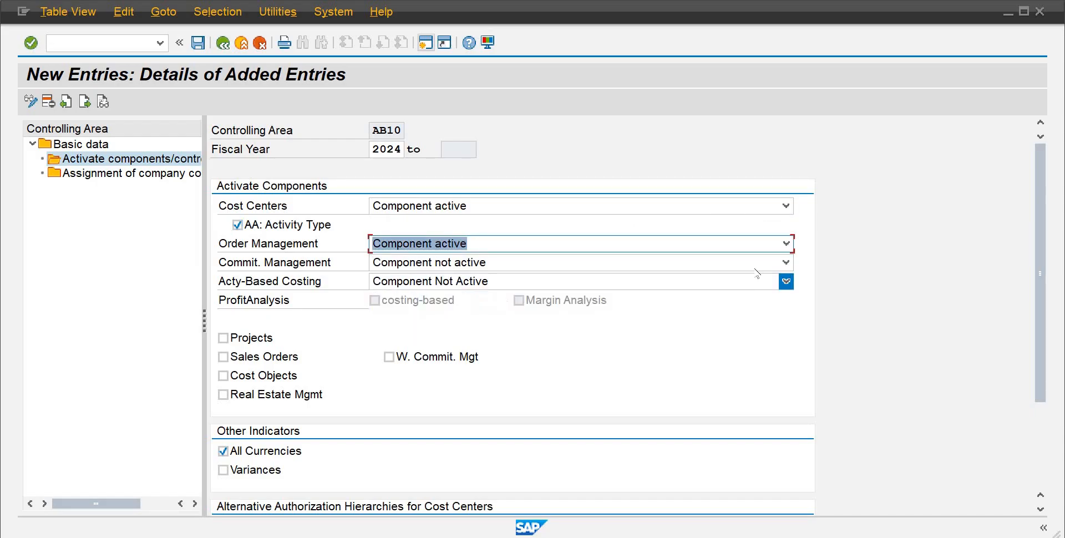
{"action": "left_click", "coordinate": [785, 263]}
{"action": "left_click", "coordinate": [501, 297]}
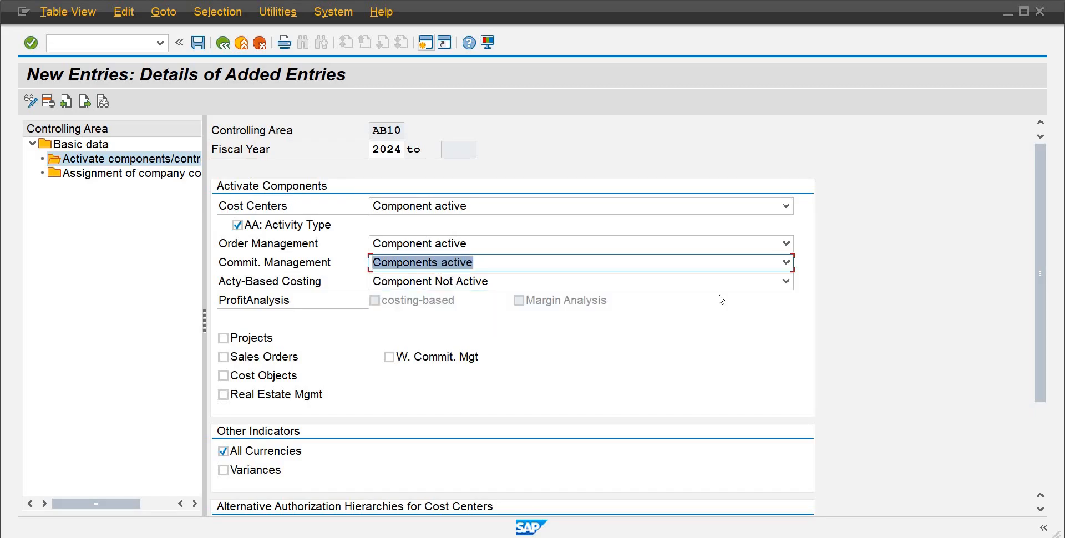
{"action": "left_click", "coordinate": [785, 281]}
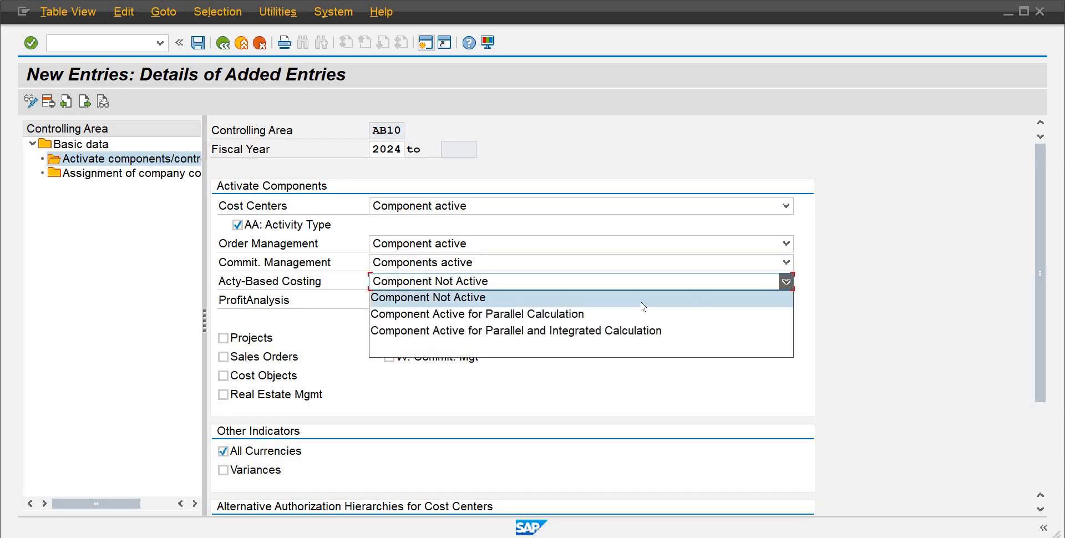
{"action": "left_click", "coordinate": [504, 314]}
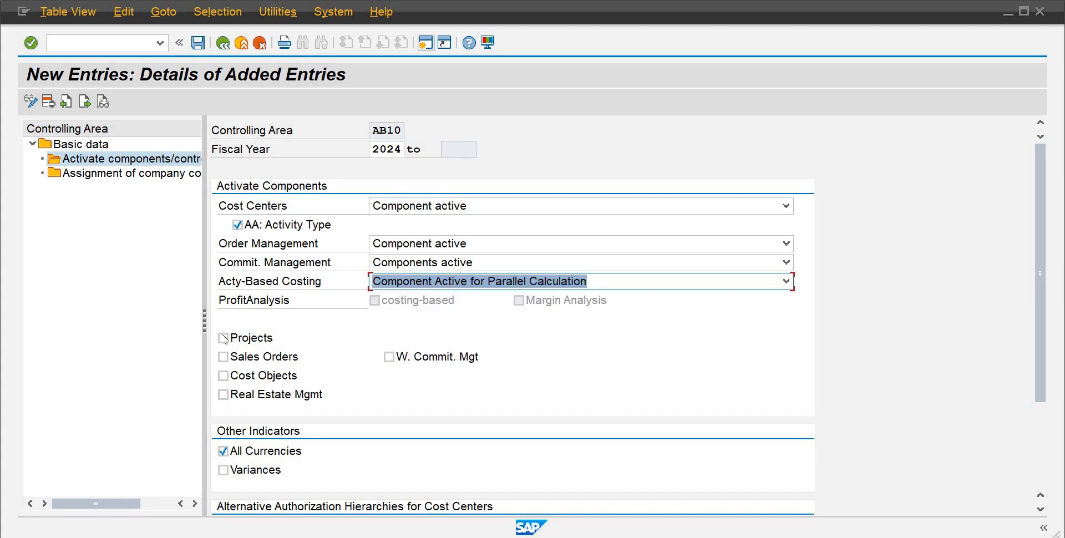
Step: Enable the Projects, Sales Orders and Cost Objects indicators
{"action": "key", "text": "Tab"}
{"action": "key", "text": "space"}
{"action": "left_click", "coordinate": [224, 359]}
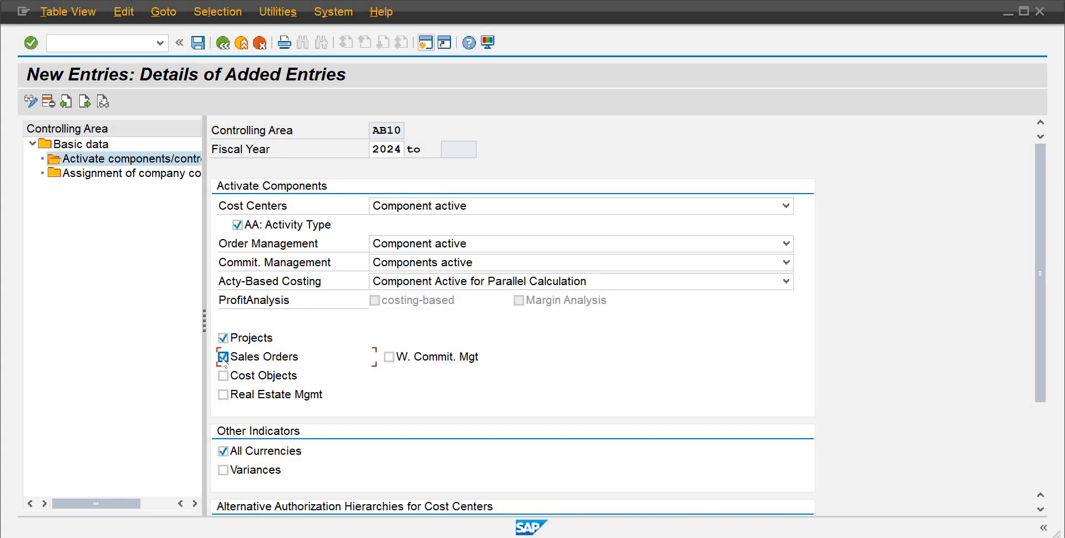
{"action": "left_click", "coordinate": [223, 376]}
{"action": "left_click", "coordinate": [1042, 442]}
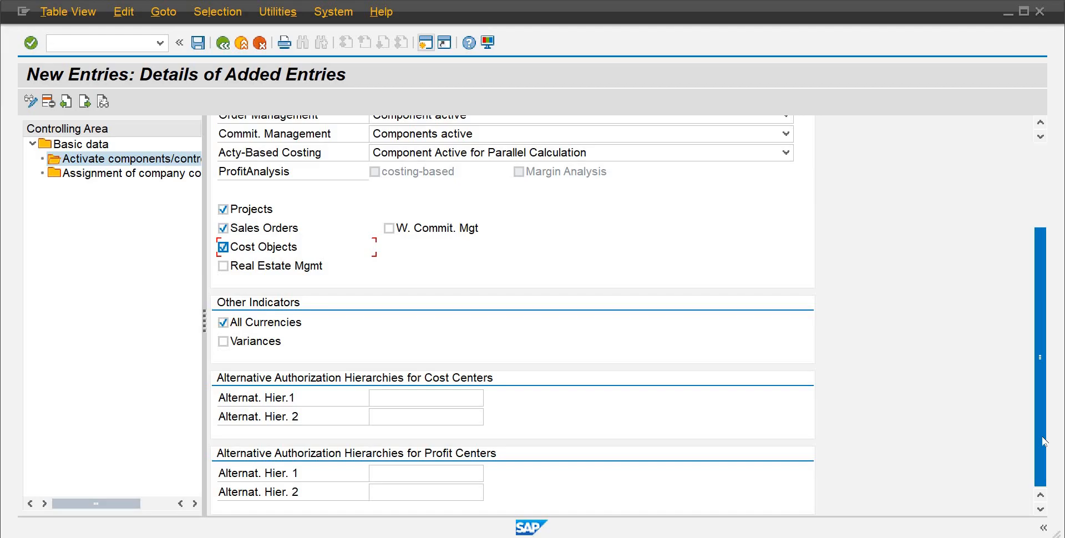
{"action": "scroll", "coordinate": [997, 249], "scroll_direction": "up", "scroll_amount": 5}
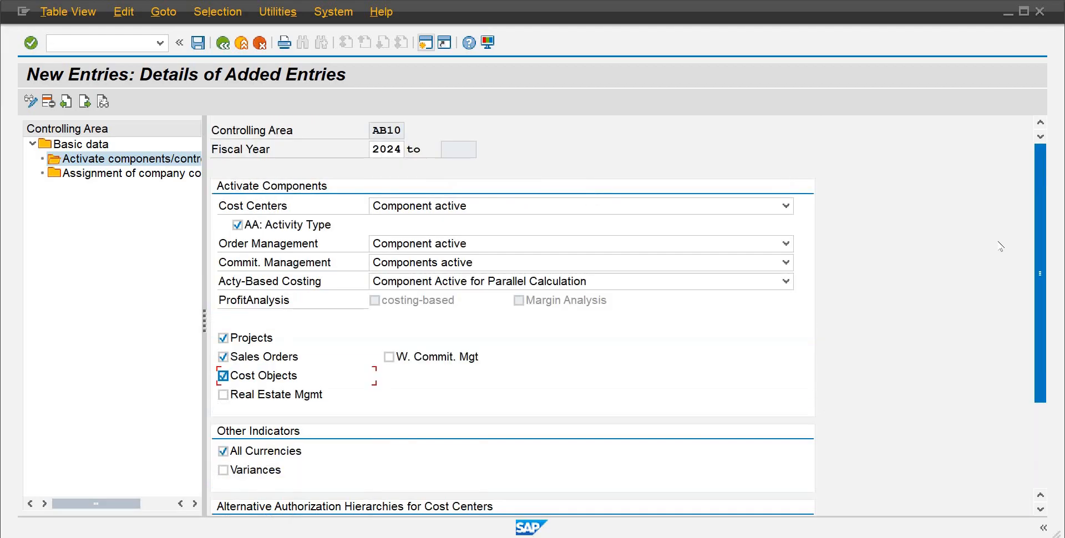
Step: Save the component activation for AB10, confirming the customizing request, the critical transport notice and the message log
{"action": "left_click", "coordinate": [202, 45]}
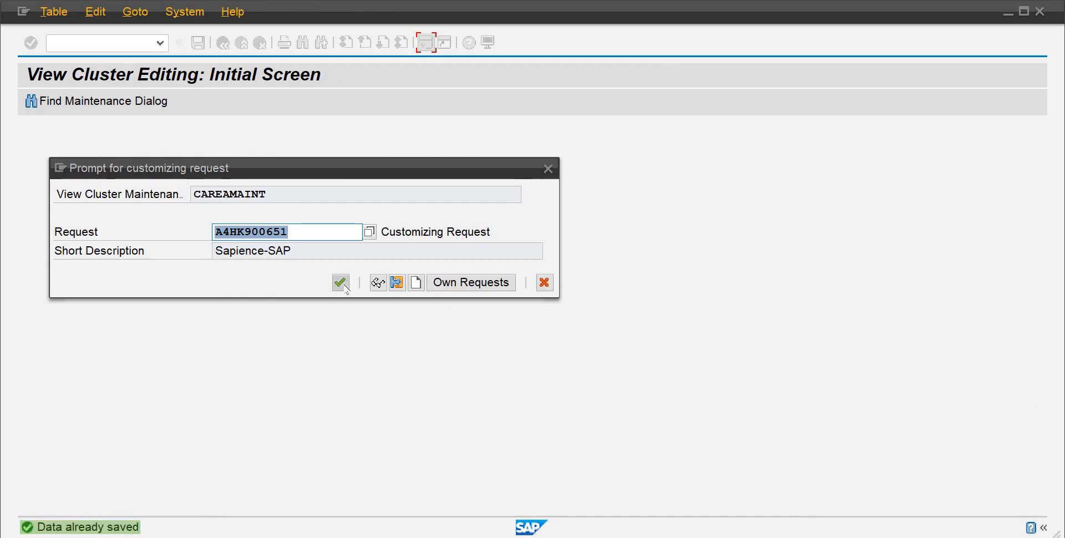
{"action": "left_click", "coordinate": [344, 284]}
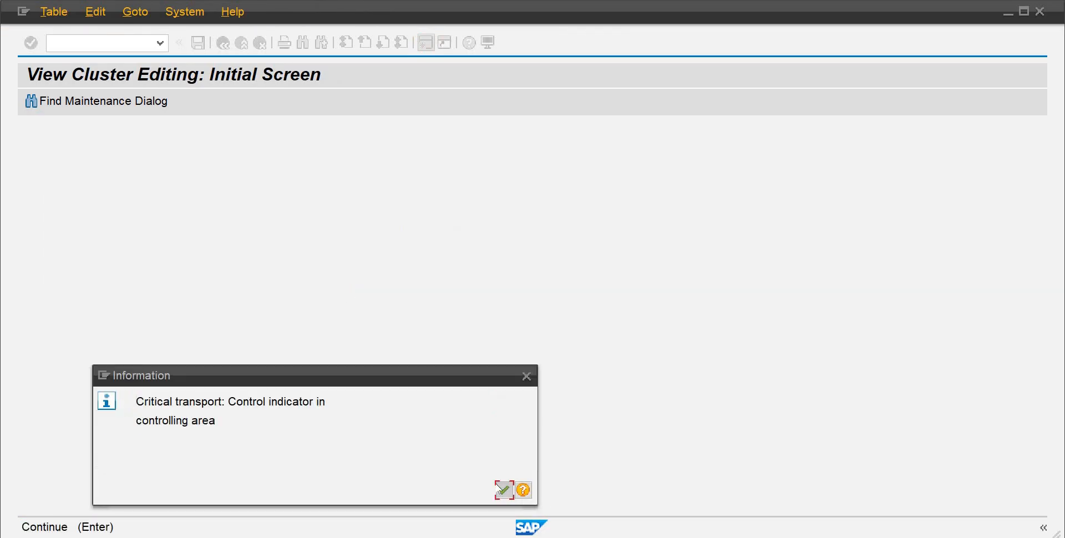
{"action": "left_click", "coordinate": [502, 489]}
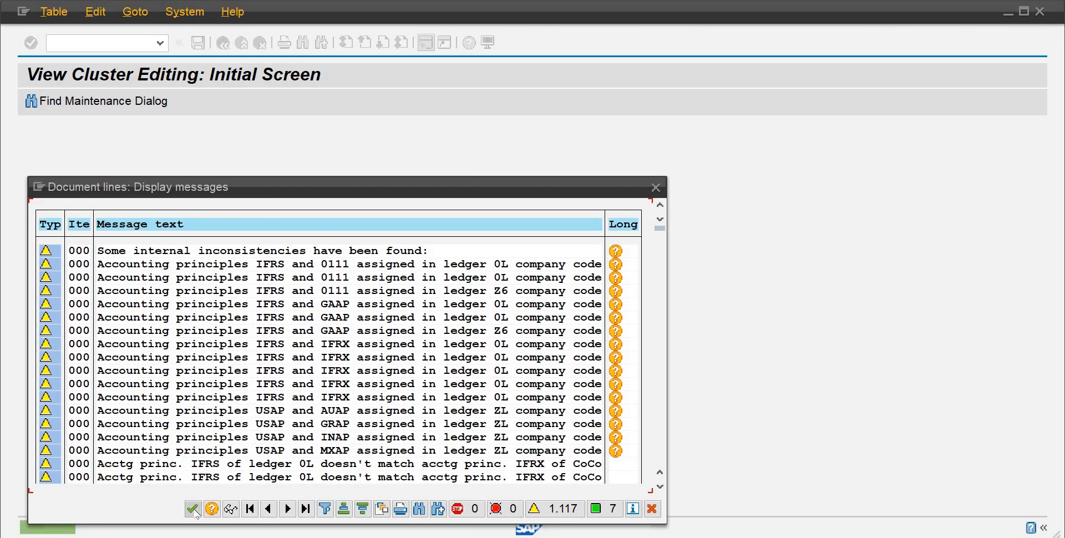
{"action": "left_click", "coordinate": [193, 509]}
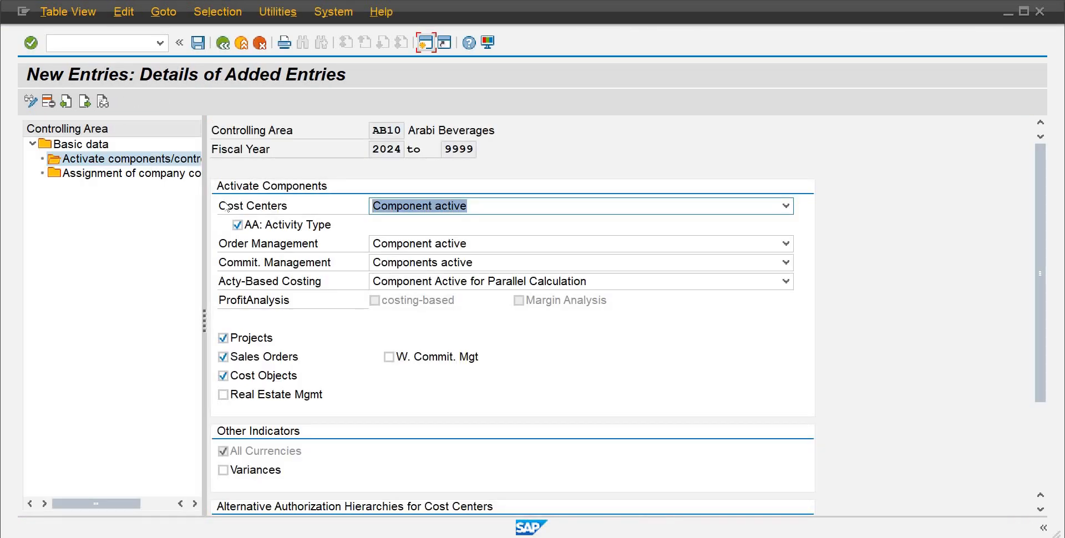
Step: Check the company code assignment for controlling area AB10, then leave Maintain Controlling Area back to the IMG
{"action": "left_click", "coordinate": [141, 174]}
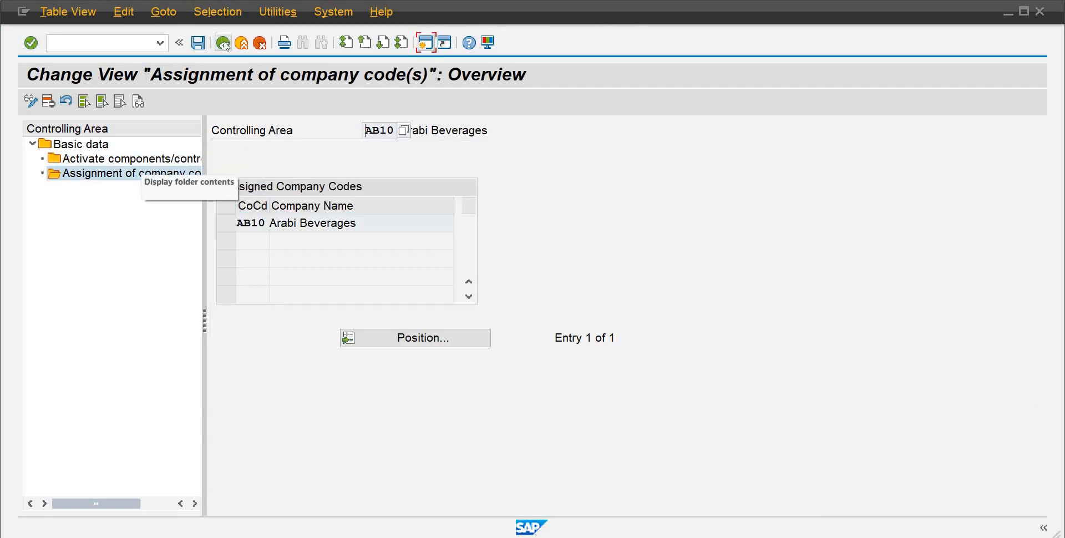
{"action": "left_click", "coordinate": [223, 44]}
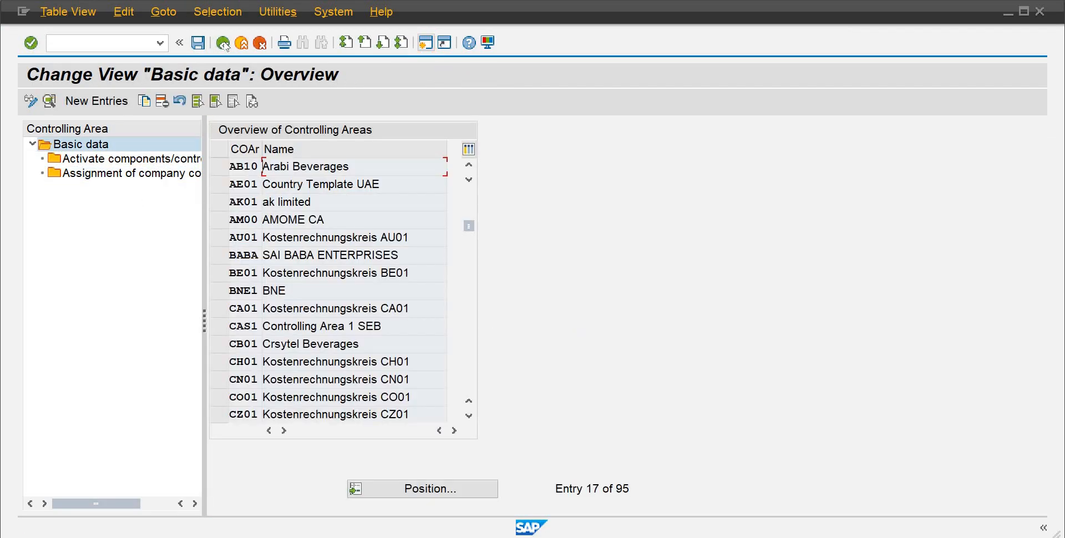
{"action": "left_click", "coordinate": [224, 44]}
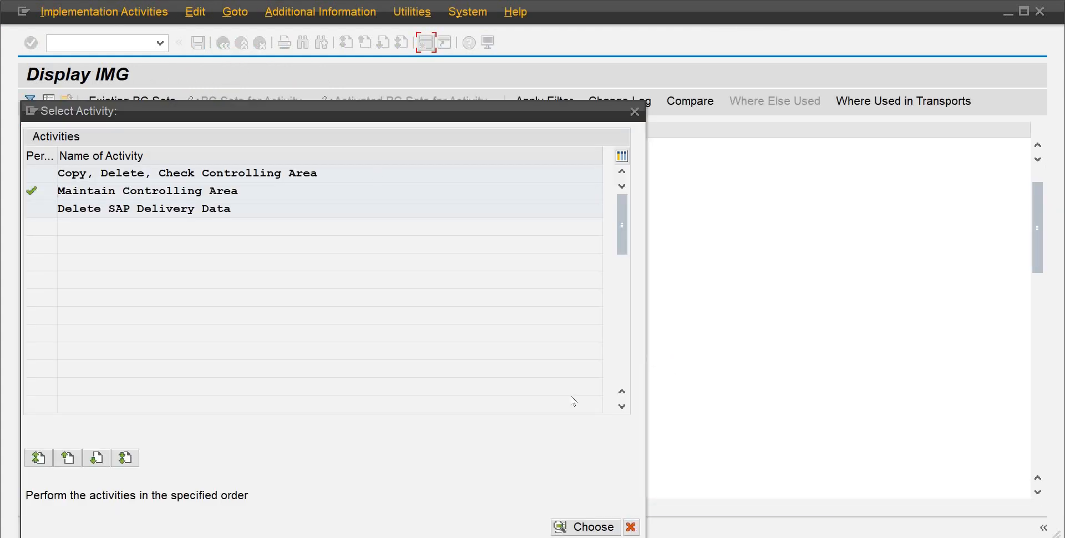
{"action": "left_click", "coordinate": [631, 527]}
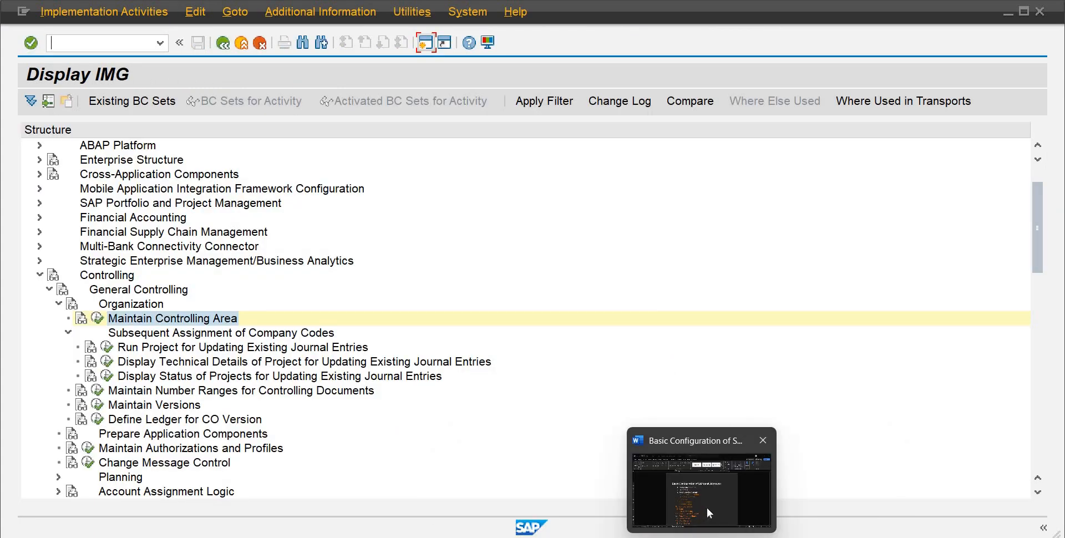
Step: Switch to the Word checklist and review the Controlling Area and Version items before returning to SAP
{"action": "left_click", "coordinate": [707, 508]}
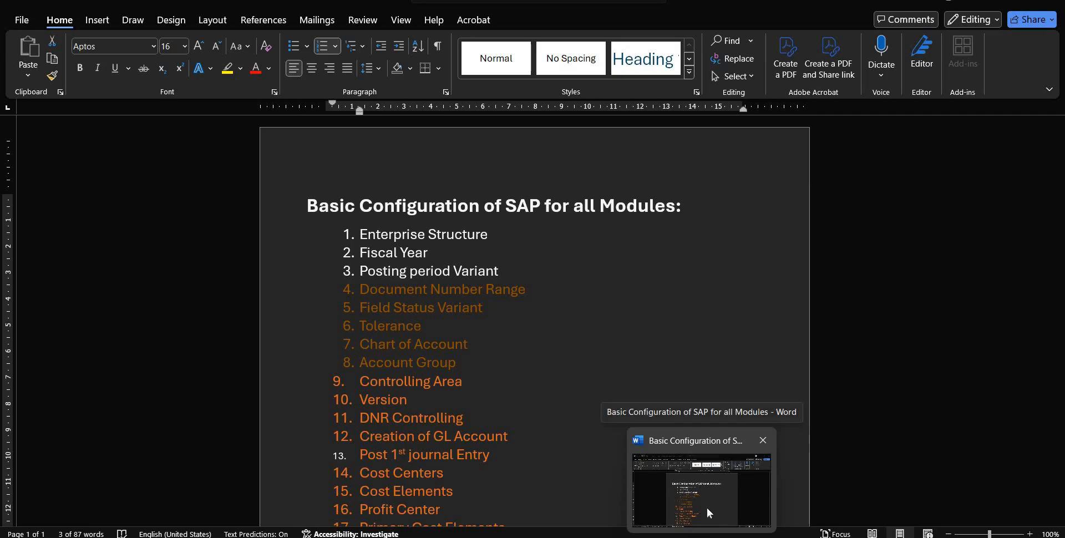
{"action": "left_click", "coordinate": [706, 508]}
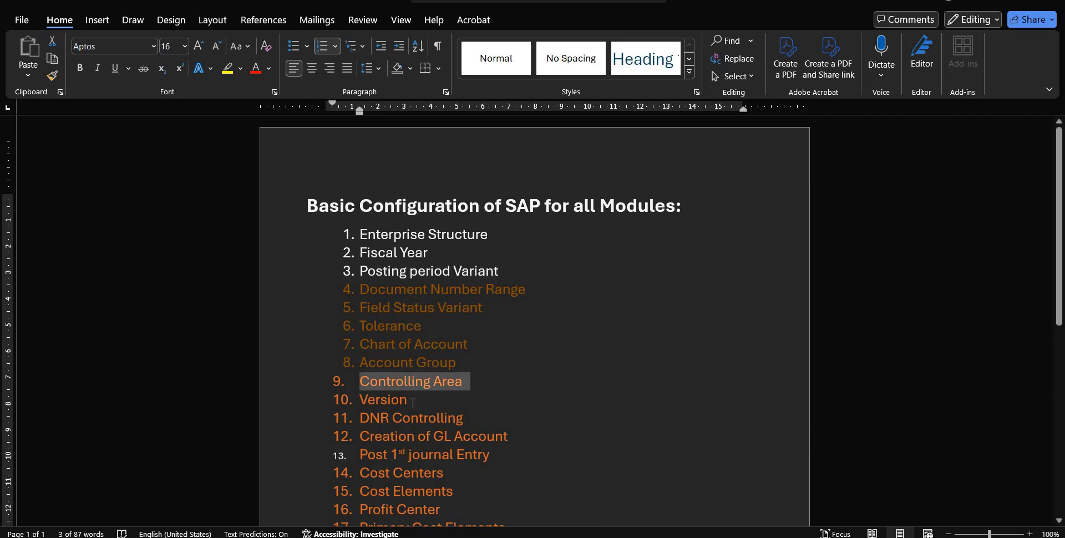
{"action": "left_click", "coordinate": [412, 402]}
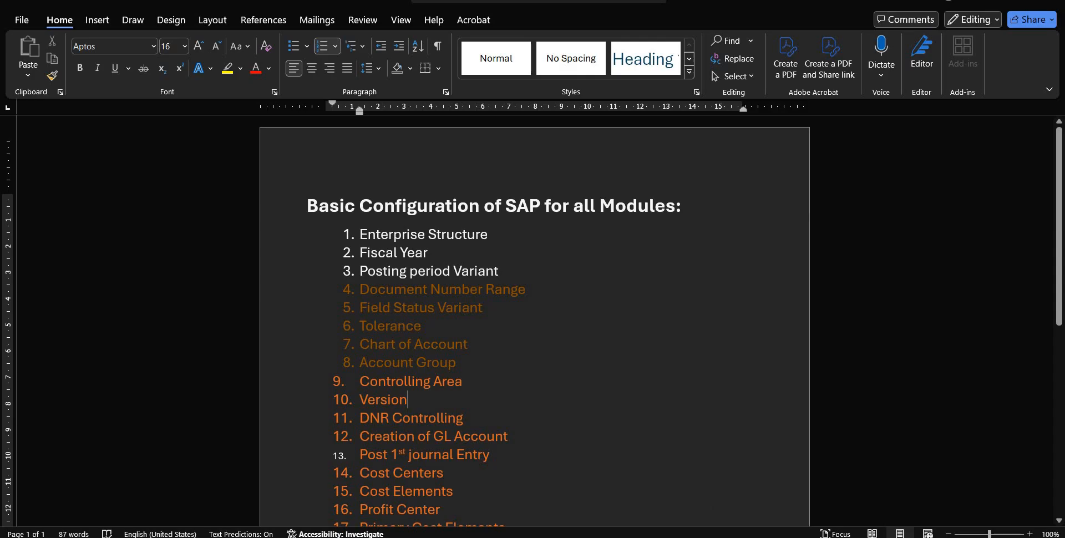
{"action": "mouse_move", "coordinate": [671, 537]}
{"action": "left_click", "coordinate": [582, 504]}
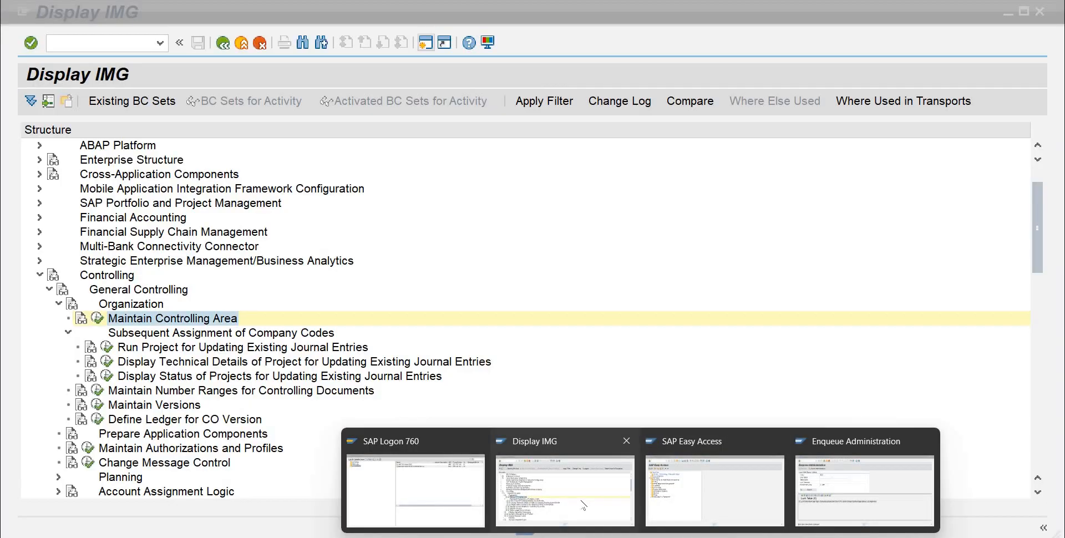
Step: Collapse the company code assignment node and open the Maintain Versions activity under Controlling Organization
{"action": "left_click", "coordinate": [66, 333]}
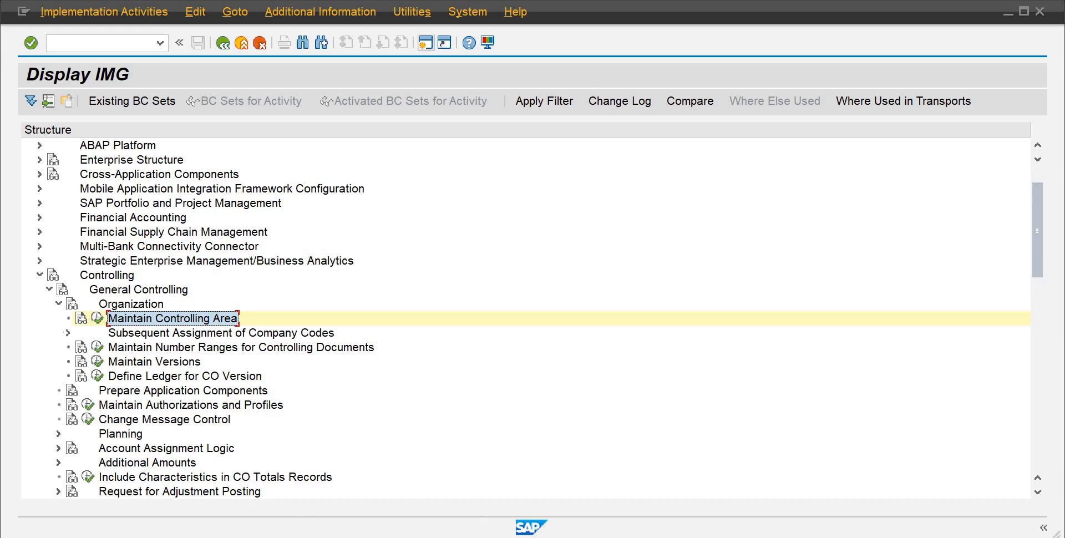
{"action": "mouse_move", "coordinate": [671, 537]}
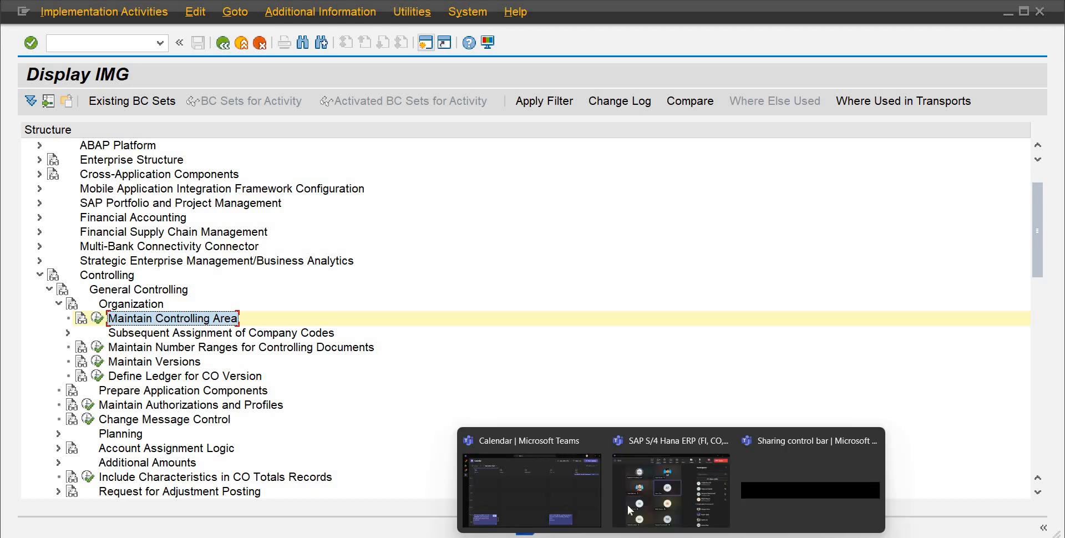
{"action": "mouse_move", "coordinate": [625, 504]}
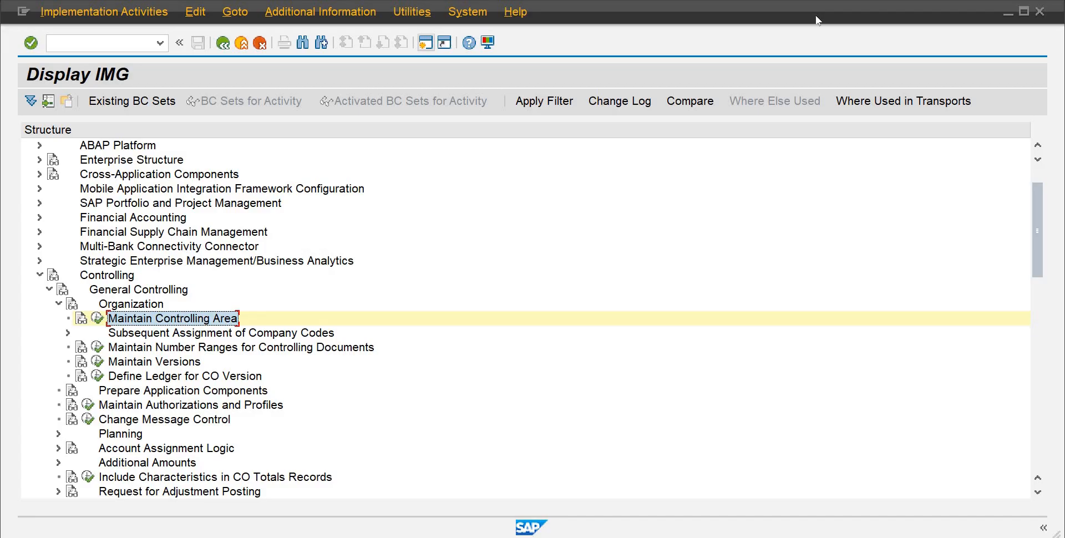
{"action": "left_click", "coordinate": [98, 363]}
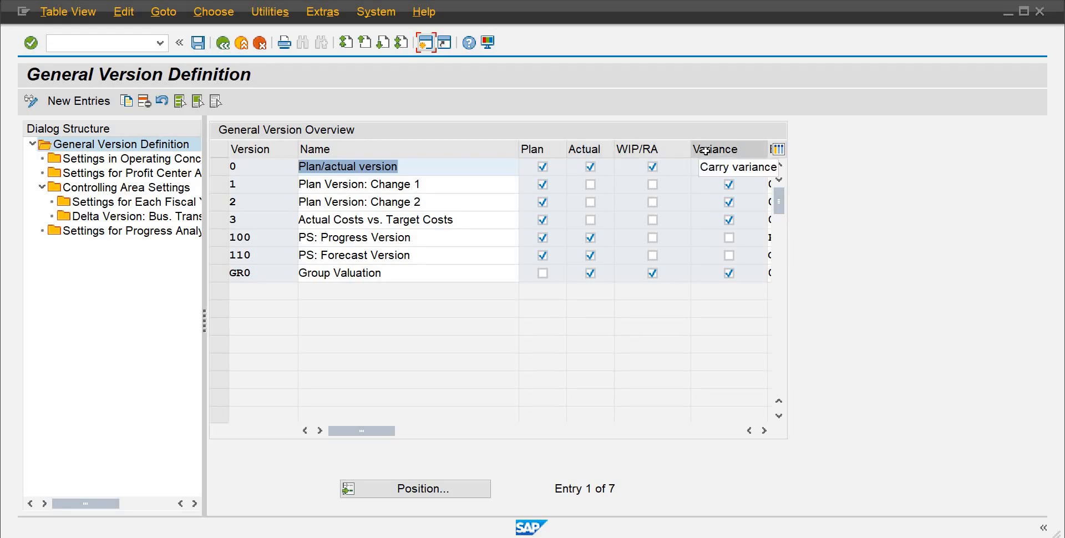
Step: Select version 0 and open its Controlling Area Settings for controlling area AB10
{"action": "left_click", "coordinate": [765, 431]}
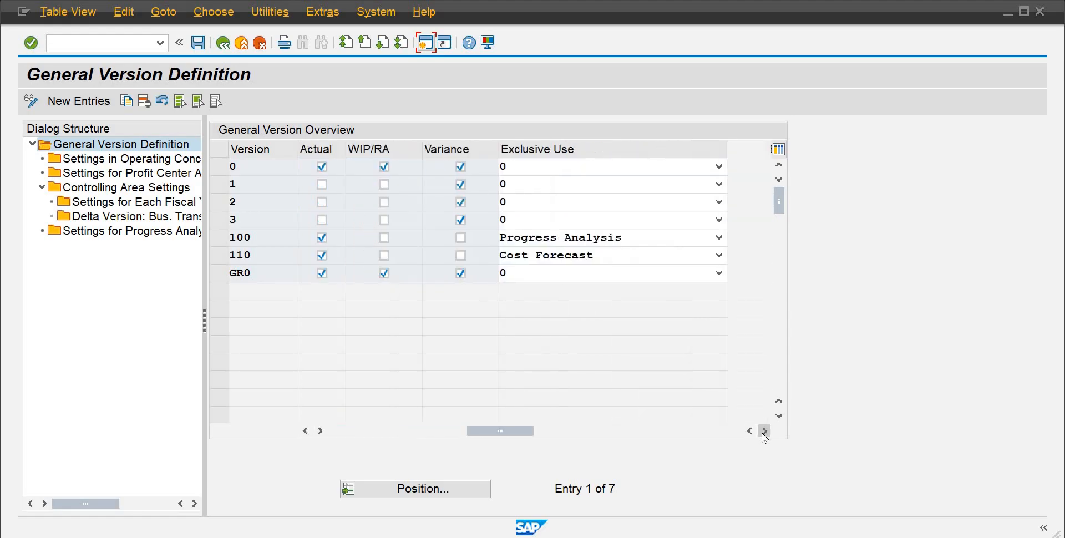
{"action": "left_click", "coordinate": [764, 431]}
{"action": "left_click", "coordinate": [765, 431]}
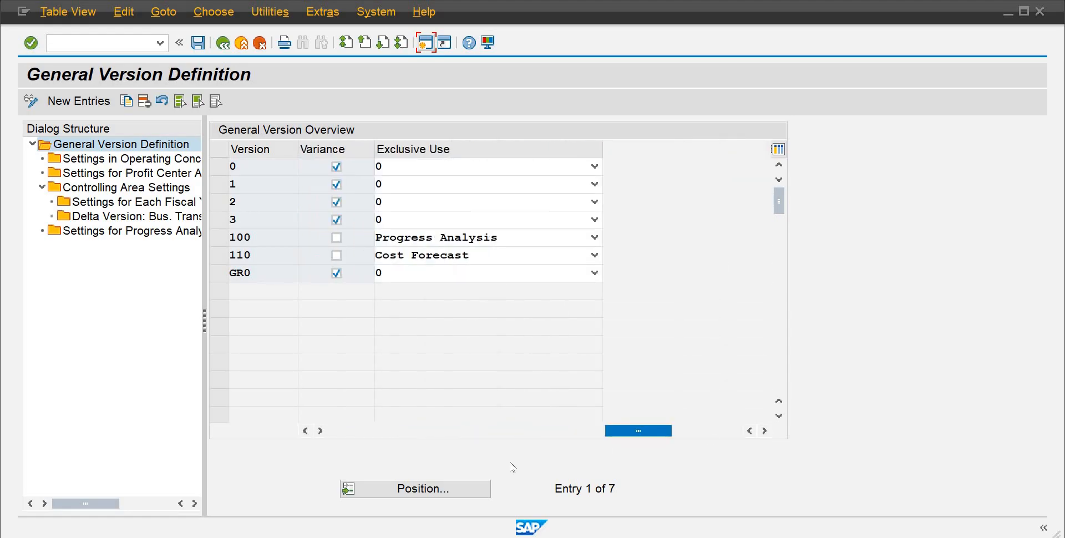
{"action": "left_click", "coordinate": [305, 431]}
{"action": "left_click", "coordinate": [305, 432]}
{"action": "left_click", "coordinate": [305, 432]}
{"action": "left_click", "coordinate": [305, 431]}
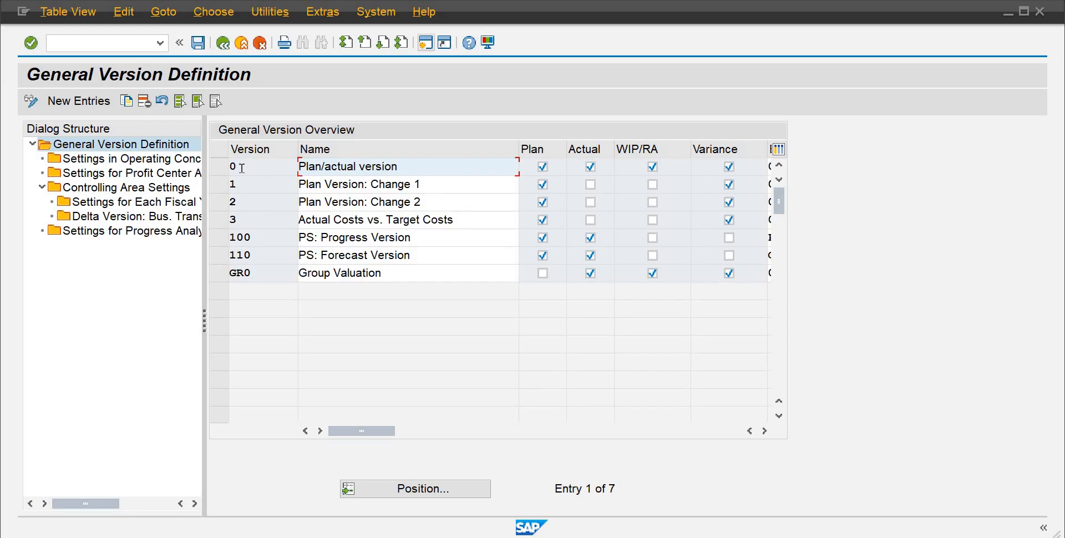
{"action": "left_click", "coordinate": [219, 166]}
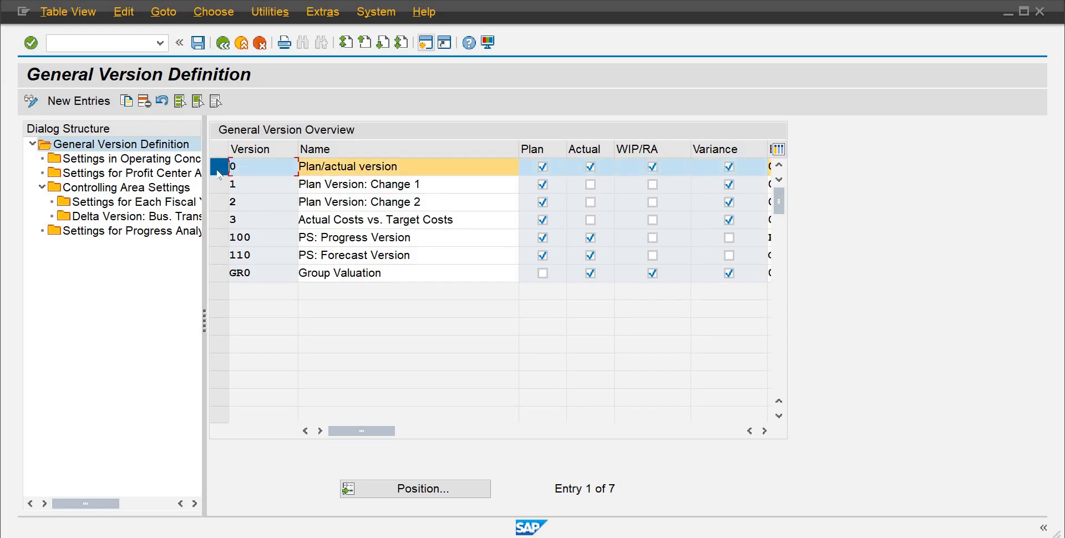
{"action": "double_click", "coordinate": [90, 191]}
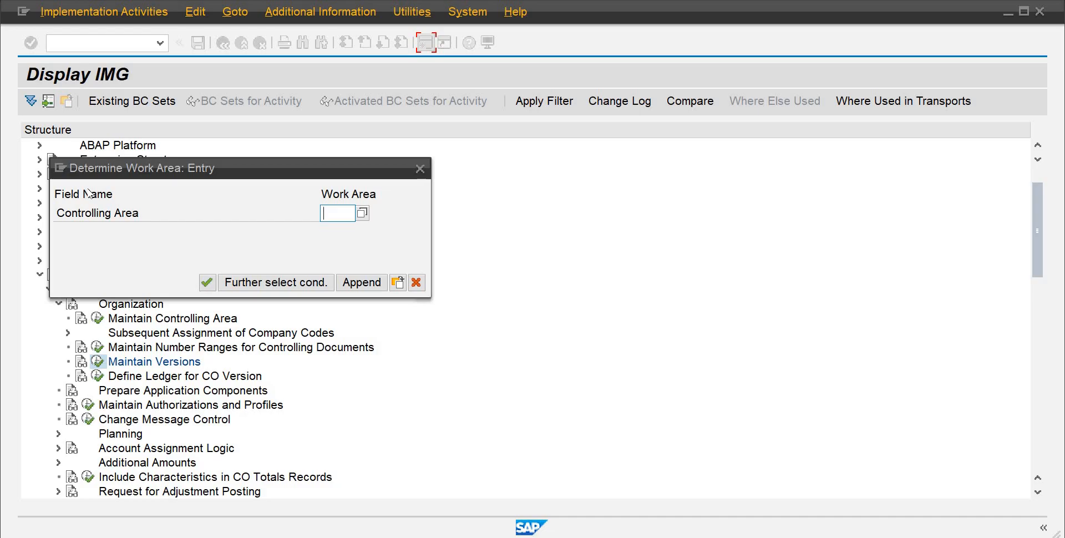
{"action": "type", "text": "ab10"}
{"action": "key", "text": "Return"}
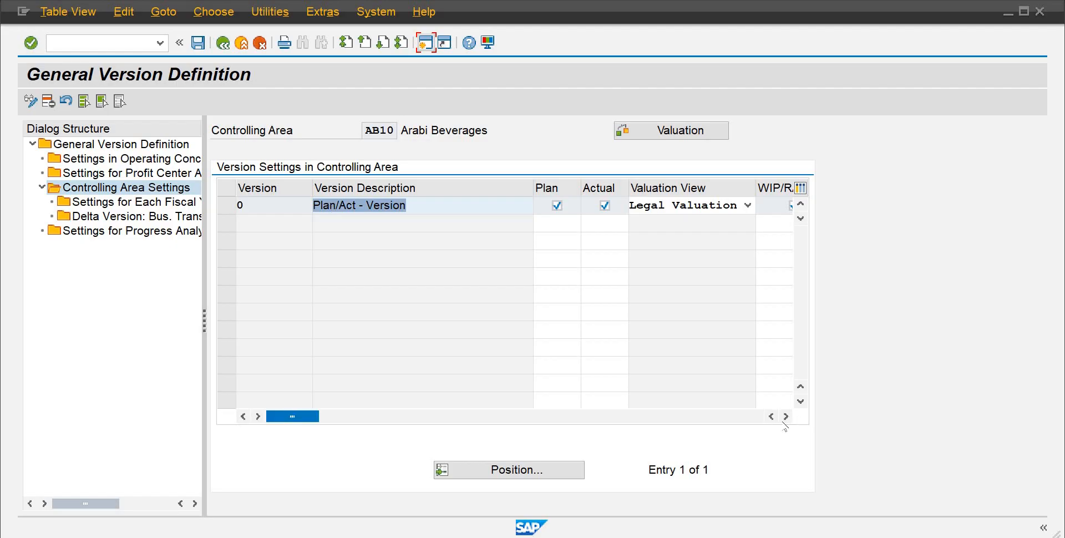
Step: Review the version 0 settings for AB10, save them to the customizing request, and return to the version overview
{"action": "left_click", "coordinate": [785, 417]}
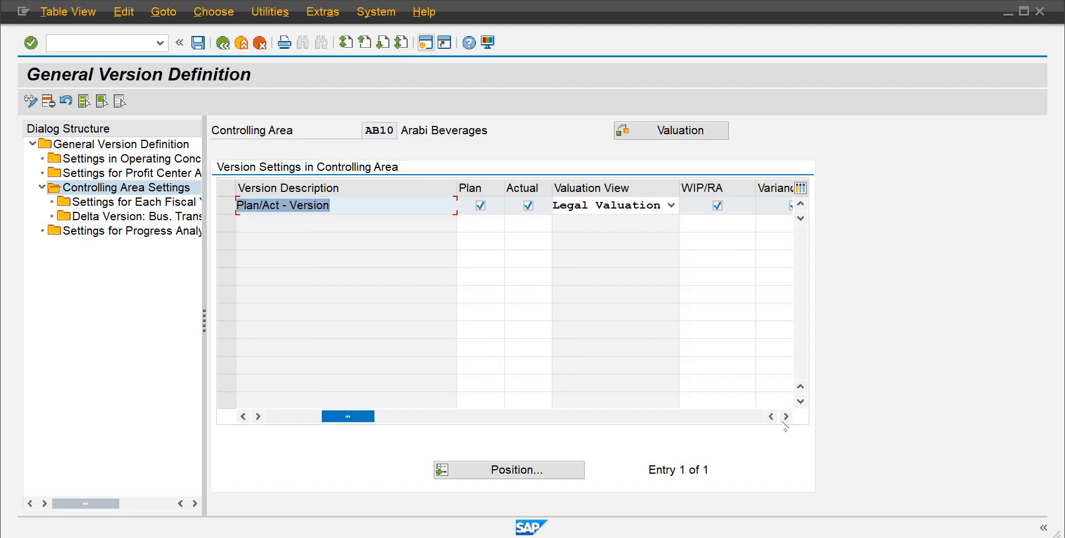
{"action": "left_click", "coordinate": [784, 425]}
{"action": "left_click", "coordinate": [784, 425]}
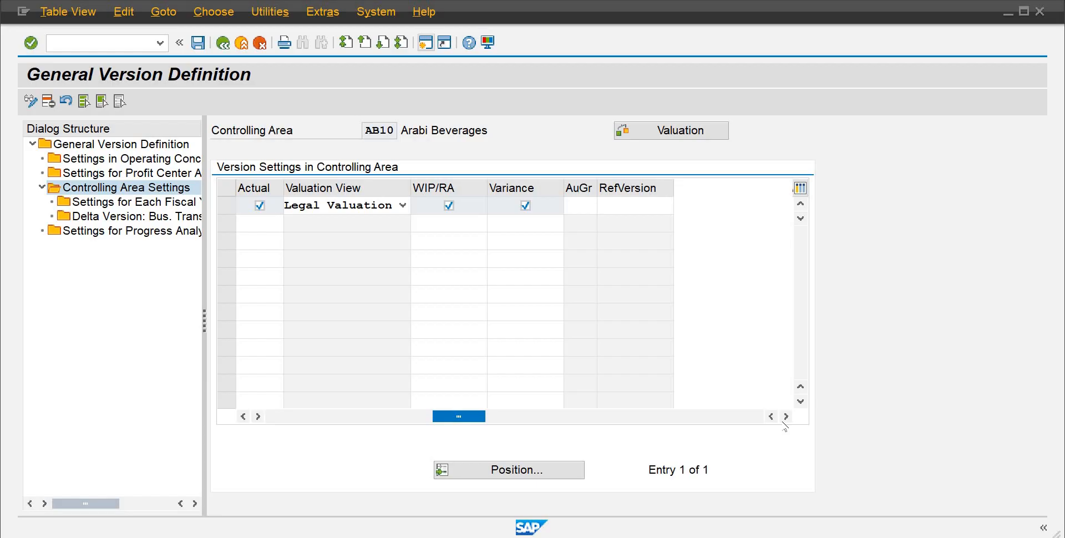
{"action": "left_click", "coordinate": [244, 417]}
{"action": "left_click", "coordinate": [244, 417]}
{"action": "left_click", "coordinate": [244, 416]}
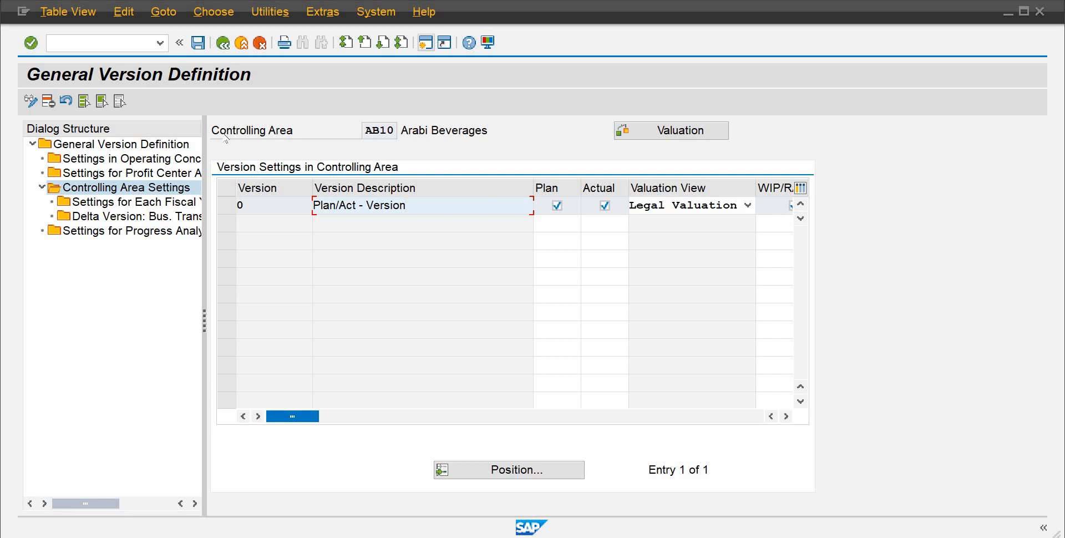
{"action": "left_click", "coordinate": [196, 42]}
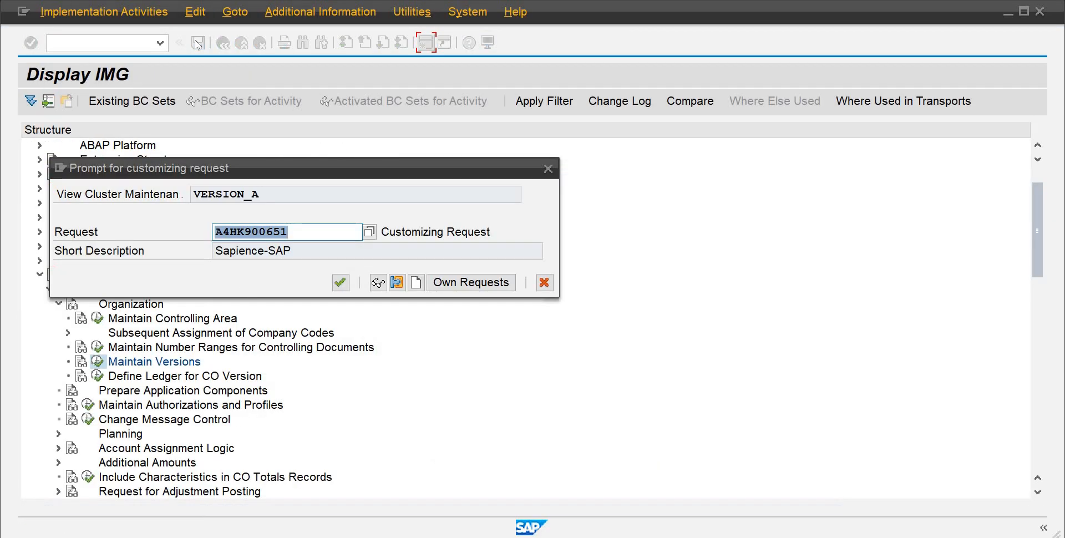
{"action": "left_click", "coordinate": [340, 283]}
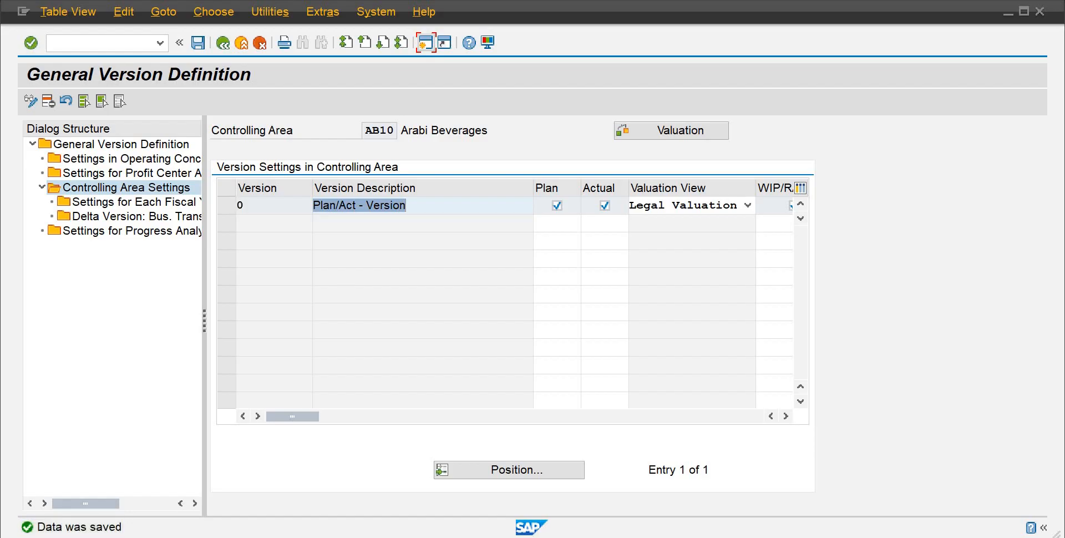
{"action": "left_click", "coordinate": [222, 43]}
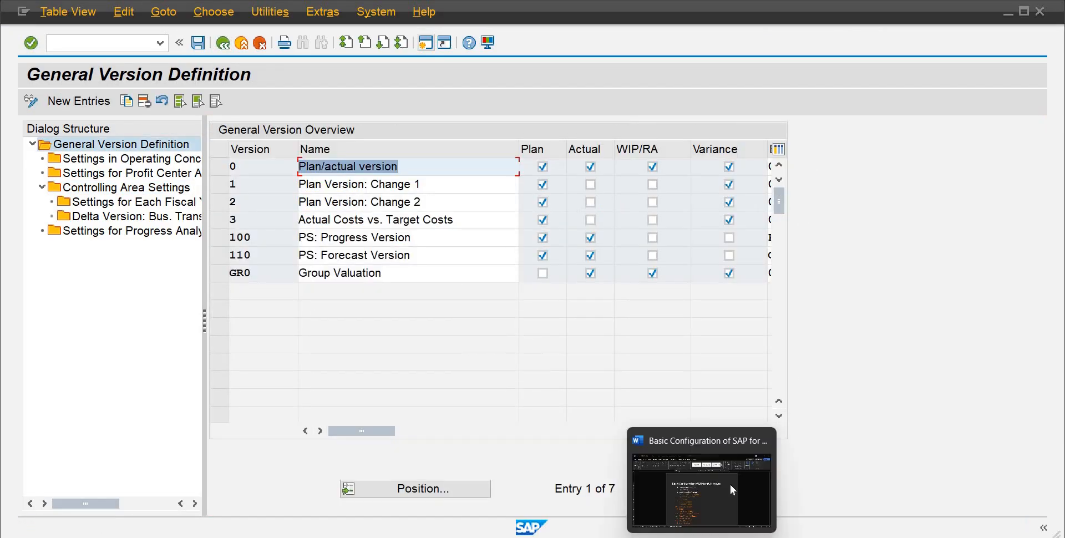
Step: Highlight DNR Controlling in the Word checklist and exit Maintain Versions back to the IMG structure
{"action": "left_click", "coordinate": [731, 485]}
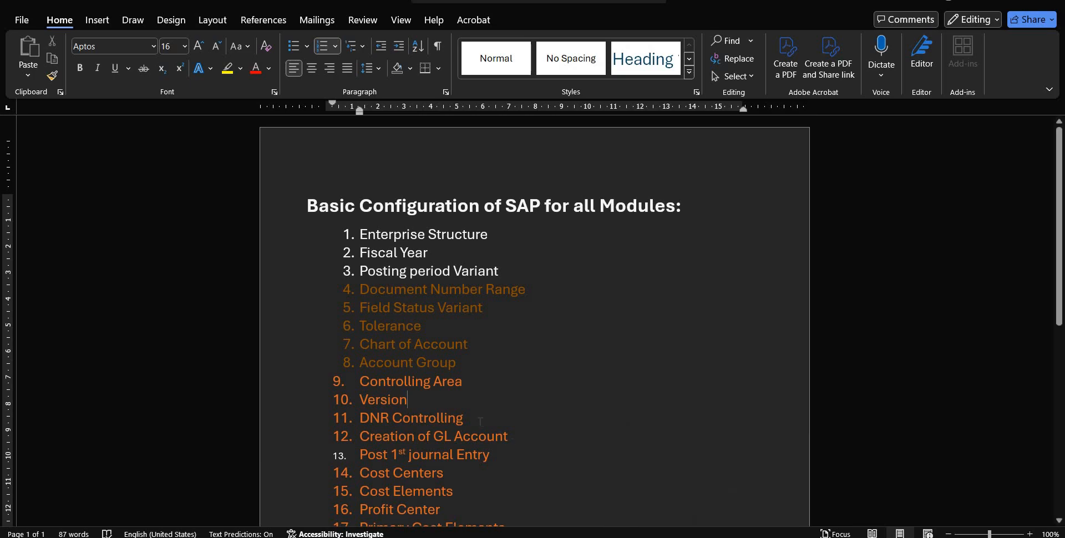
{"action": "left_click_drag", "start_coordinate": [438, 416], "coordinate": [358, 417]}
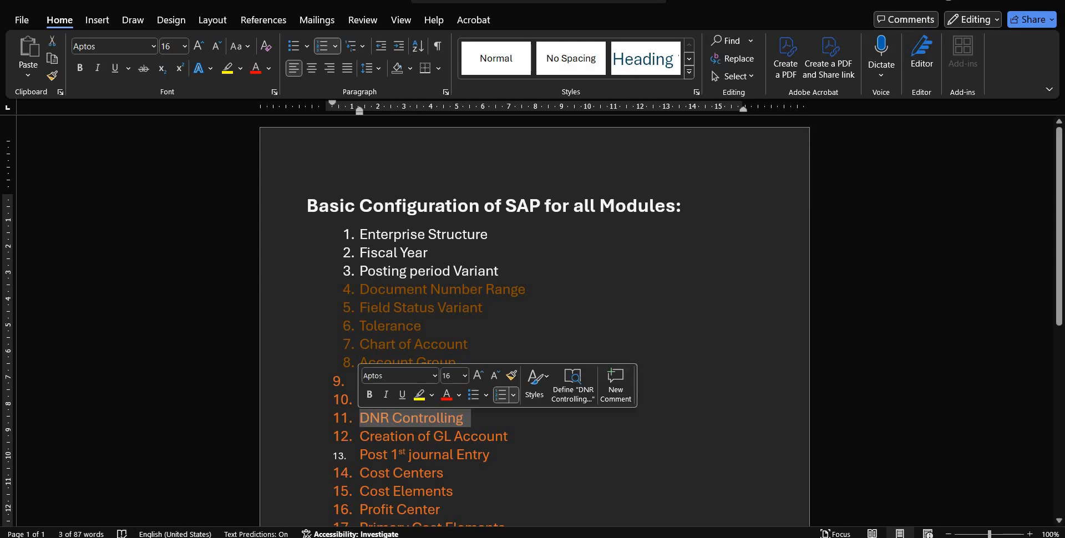
{"action": "left_click", "coordinate": [694, 495]}
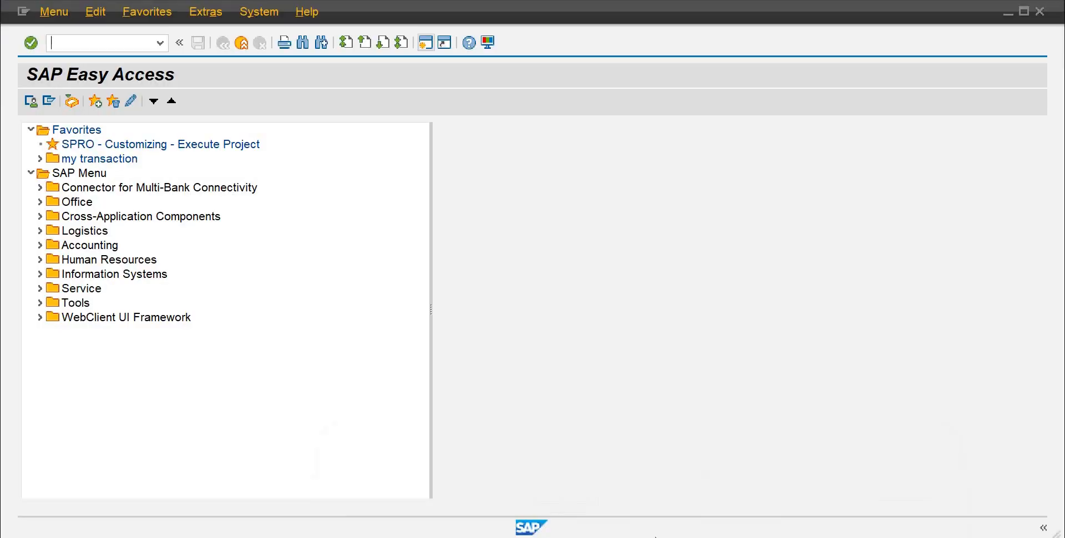
{"action": "left_click", "coordinate": [580, 481]}
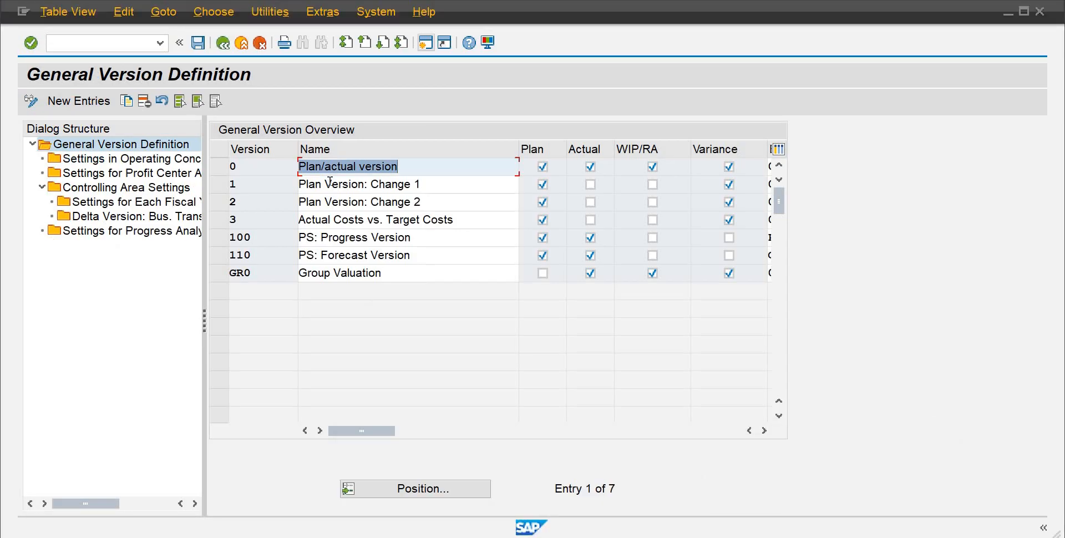
{"action": "left_click", "coordinate": [223, 42]}
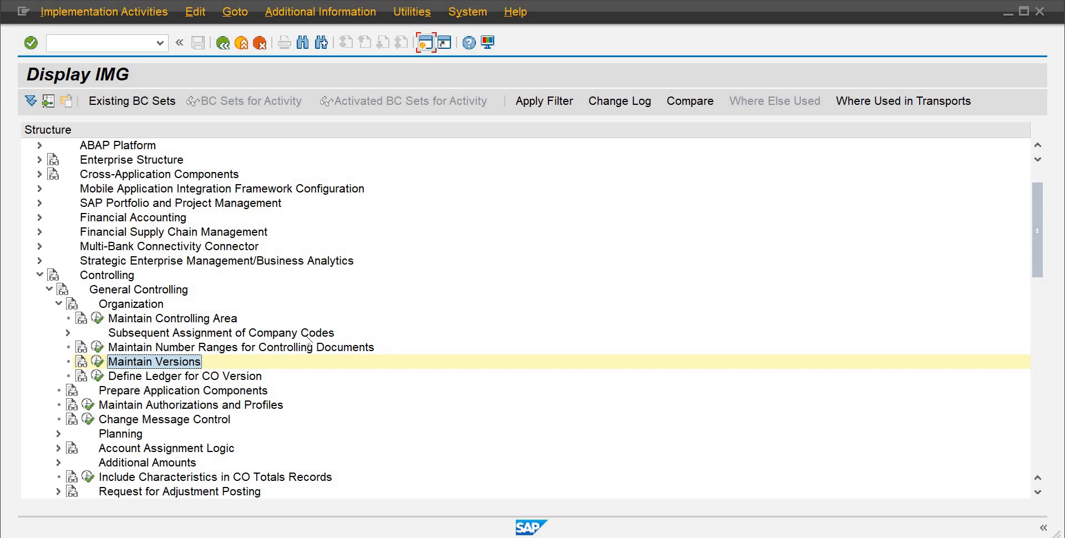
{"action": "mouse_move", "coordinate": [702, 537]}
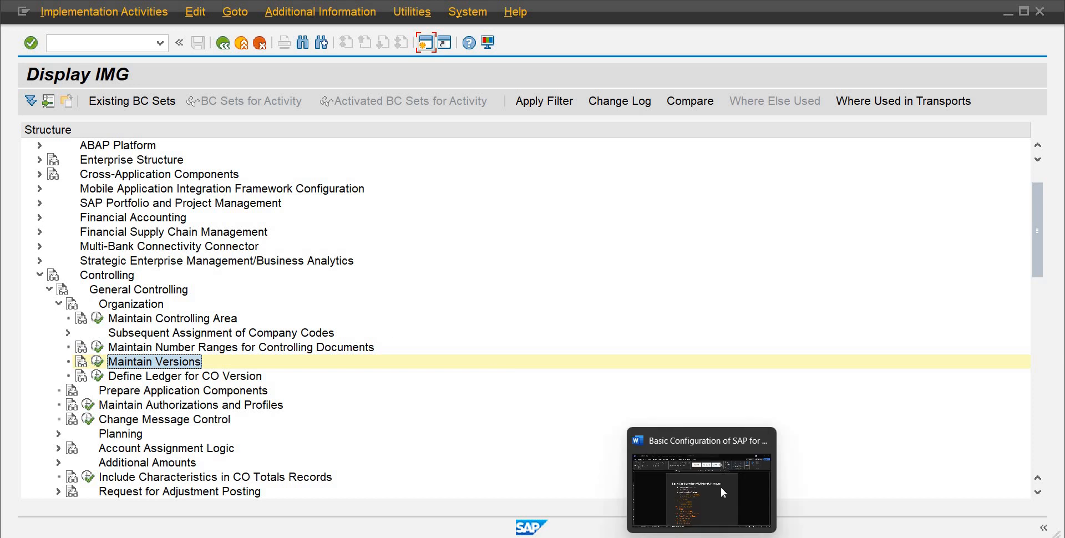
{"action": "left_click", "coordinate": [721, 487]}
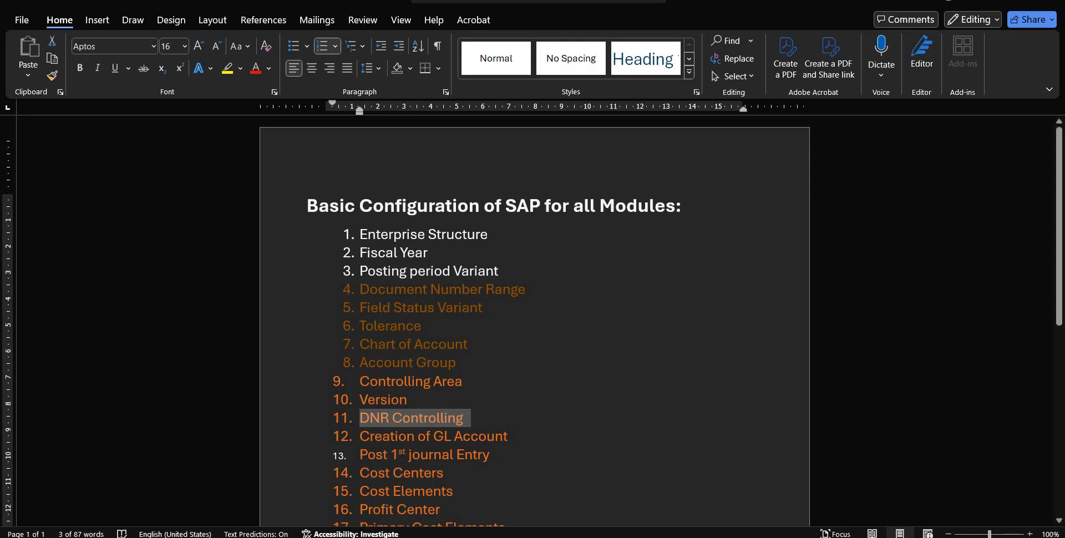
Step: Close the extra SAP Easy Access session window and switch back to the Display IMG window
{"action": "mouse_move", "coordinate": [682, 492]}
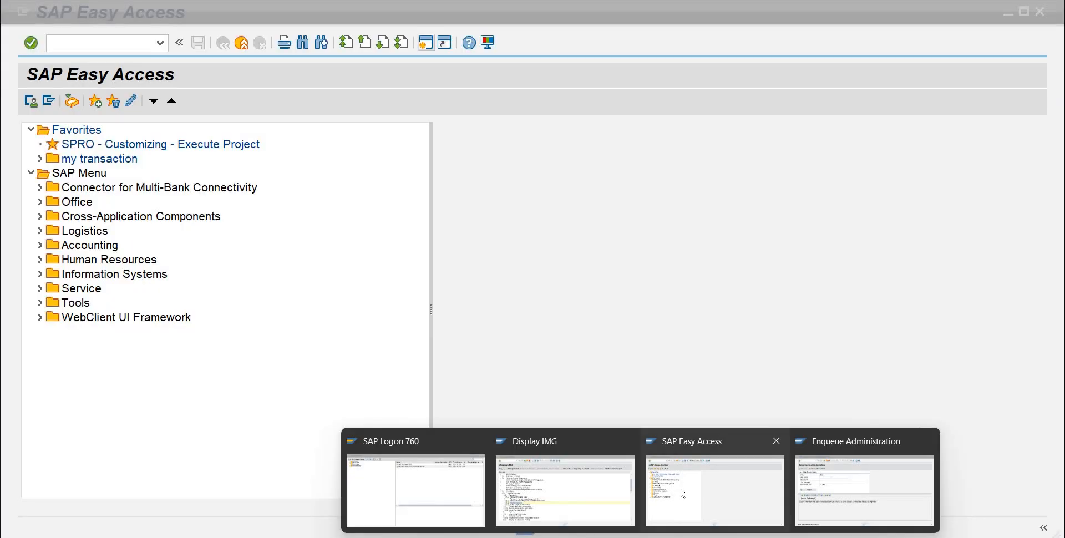
{"action": "left_click", "coordinate": [776, 441]}
{"action": "left_click", "coordinate": [644, 492]}
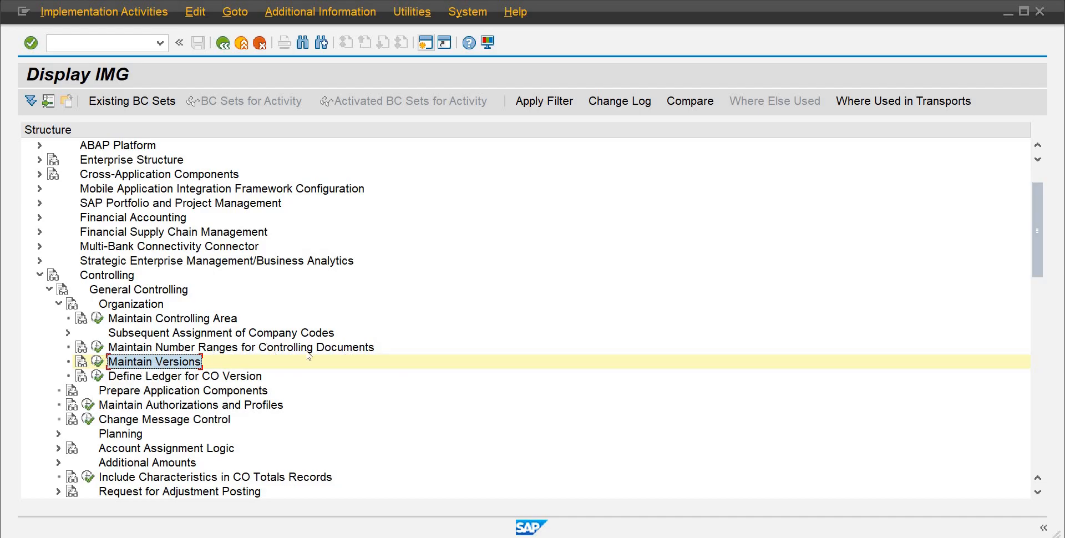
Step: Open the Maintain Number Ranges for Controlling Documents activity under Controlling's Organization node
{"action": "left_click", "coordinate": [58, 304]}
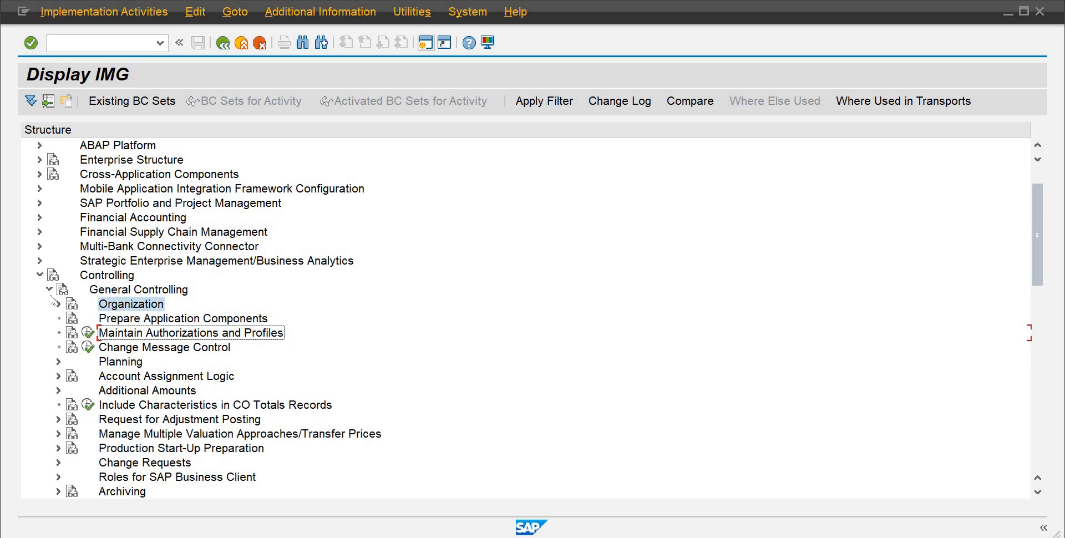
{"action": "left_click", "coordinate": [94, 276]}
{"action": "left_click", "coordinate": [105, 291]}
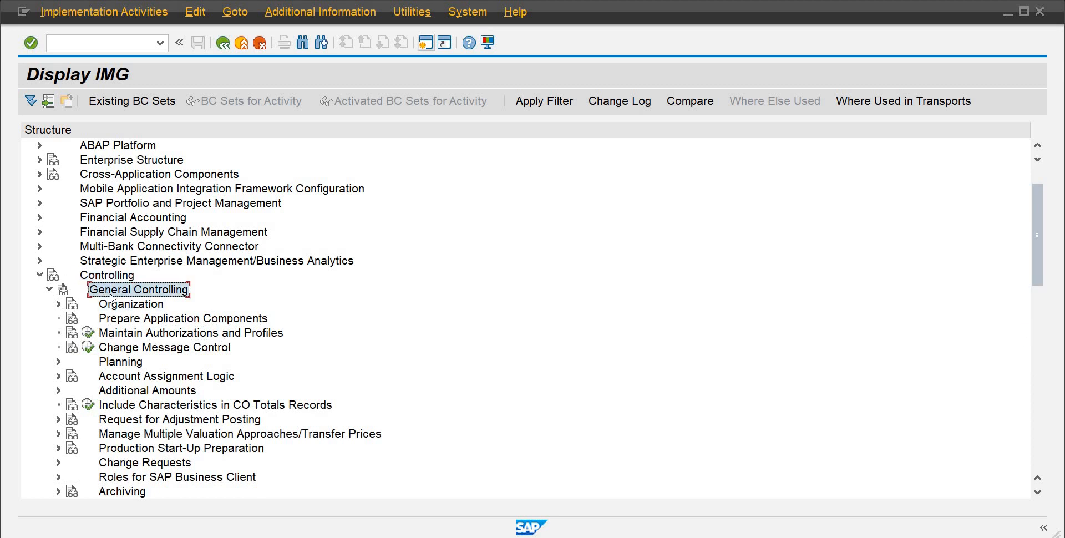
{"action": "left_click", "coordinate": [115, 304]}
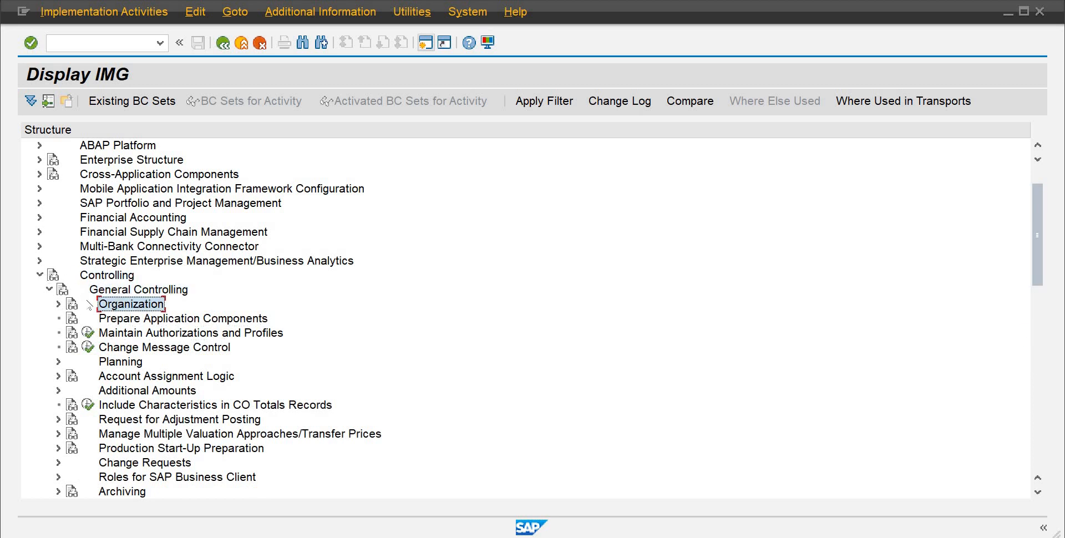
{"action": "left_click", "coordinate": [59, 304]}
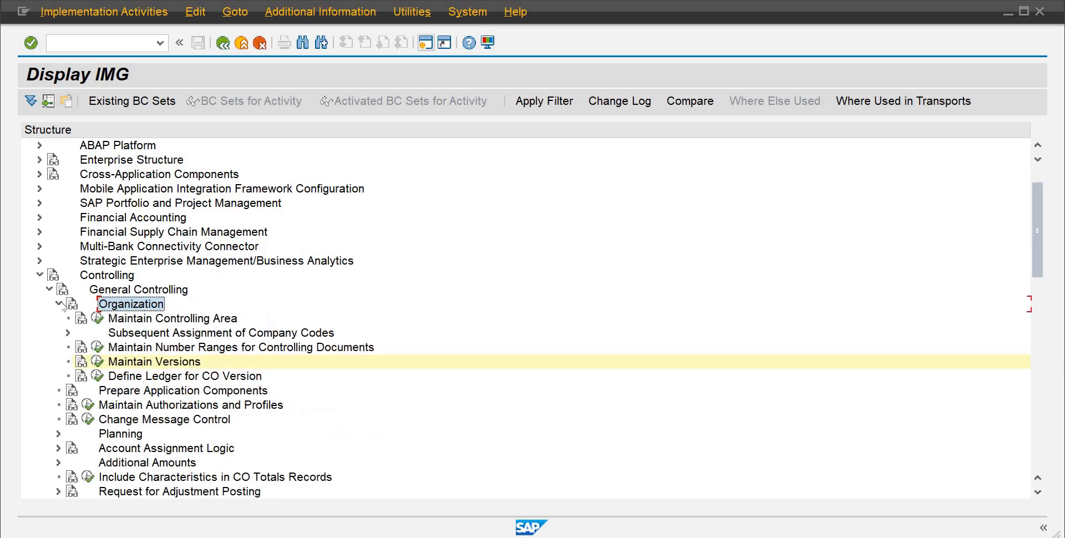
{"action": "left_click", "coordinate": [117, 347]}
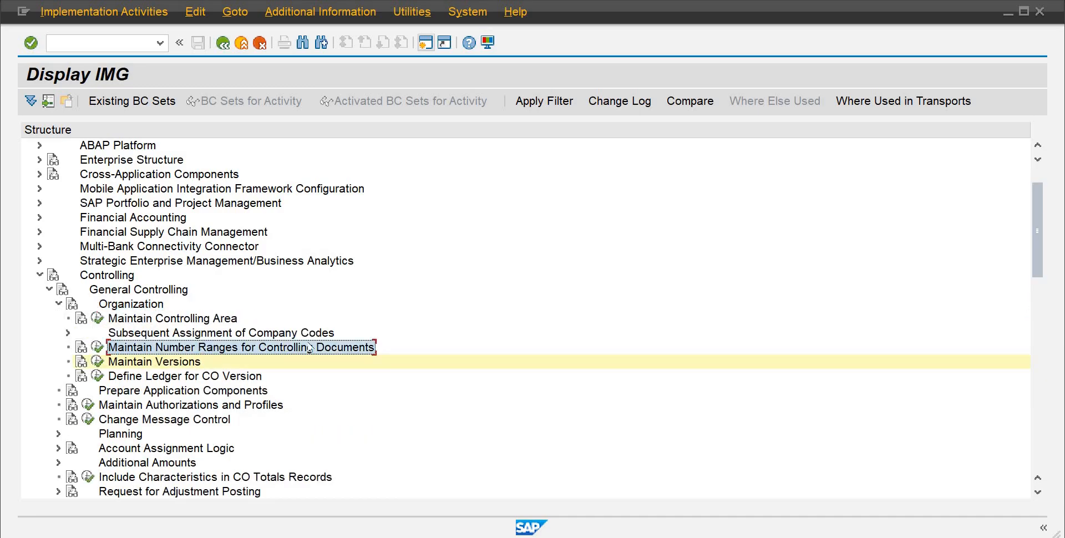
{"action": "left_click", "coordinate": [97, 347]}
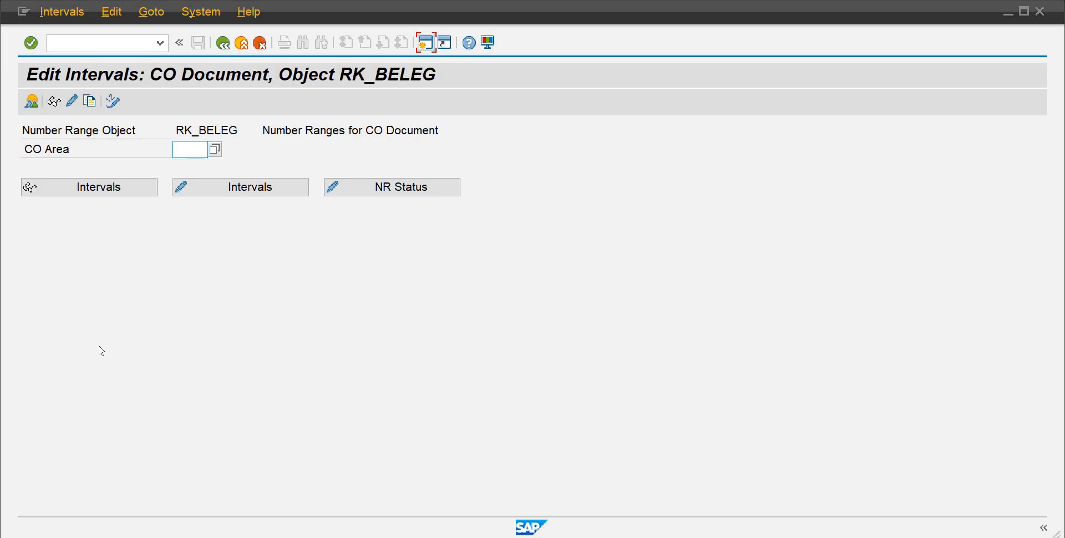
Step: Copy the CO document number ranges from controlling area 0001 to AB10 and acknowledge the transport notice
{"action": "left_click", "coordinate": [90, 101]}
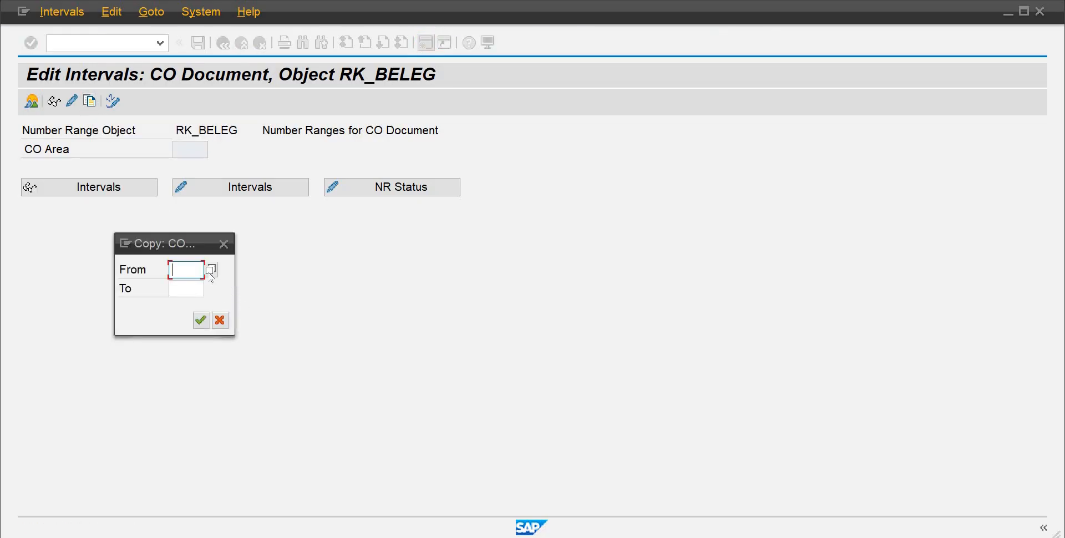
{"action": "left_click", "coordinate": [211, 271]}
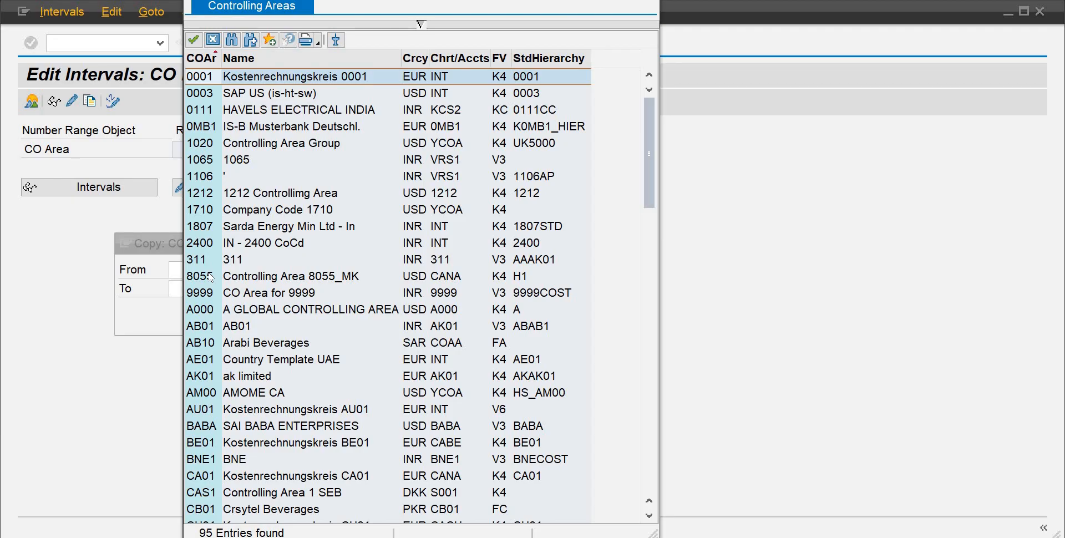
{"action": "double_click", "coordinate": [212, 78]}
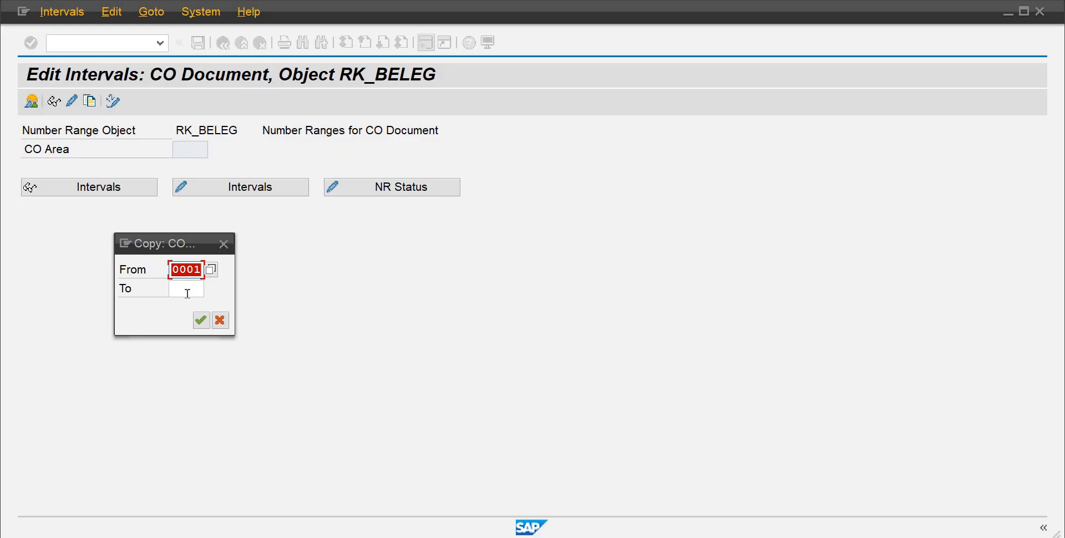
{"action": "left_click", "coordinate": [187, 293]}
{"action": "type", "text": "ab"}
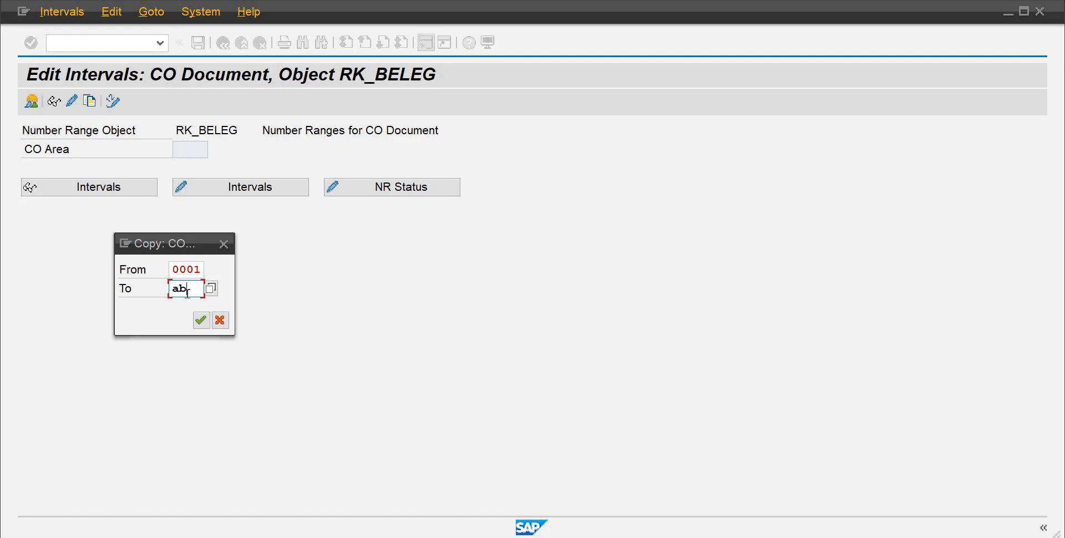
{"action": "type", "text": "10"}
{"action": "key", "text": "Return"}
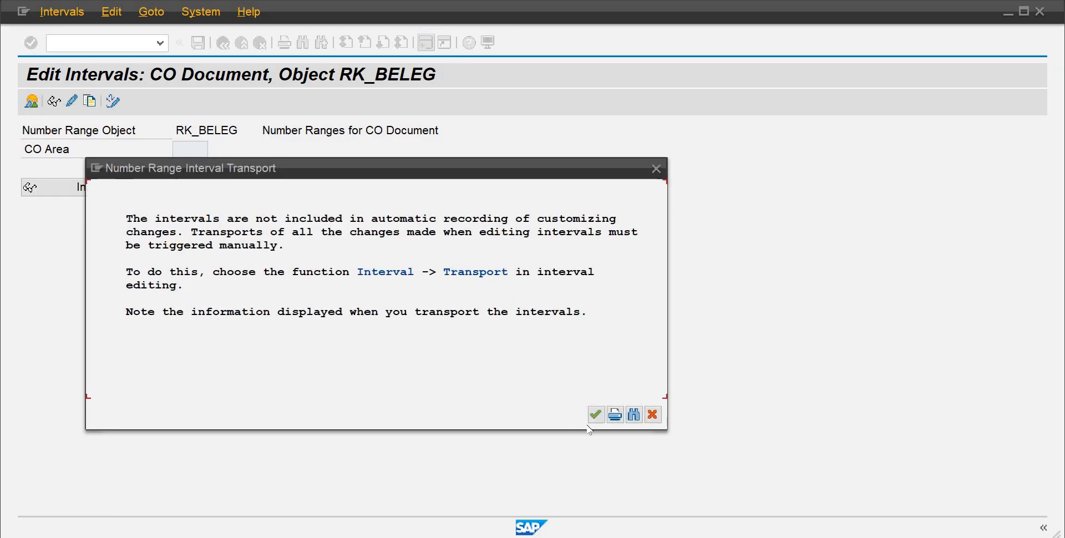
{"action": "left_click", "coordinate": [596, 414]}
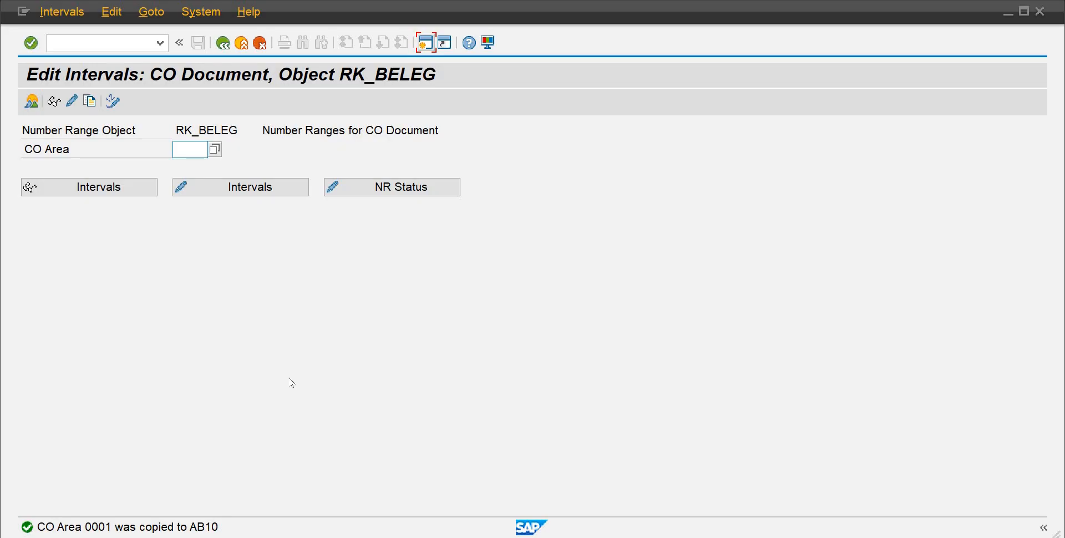
Step: Open the group overview of CO document number ranges and scroll through its groups and transactions
{"action": "left_click", "coordinate": [32, 106]}
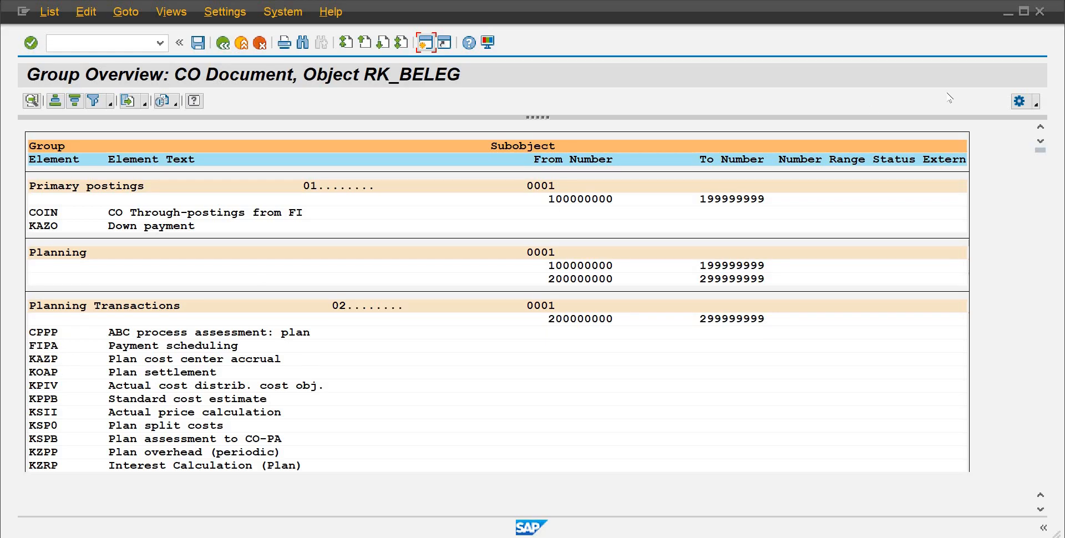
{"action": "left_click", "coordinate": [1040, 509]}
{"action": "left_click", "coordinate": [1040, 508]}
{"action": "left_click", "coordinate": [1040, 508]}
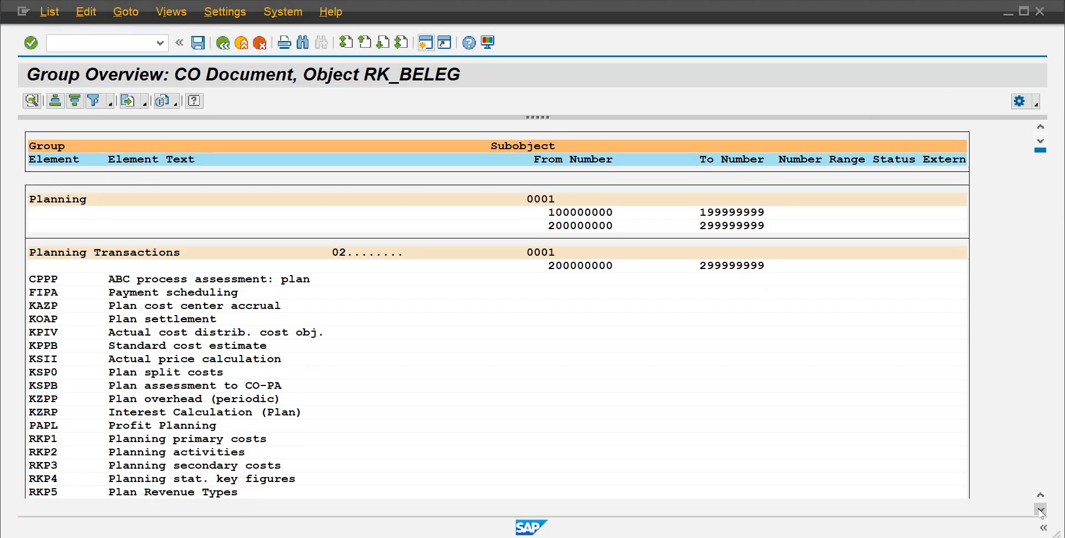
{"action": "left_click", "coordinate": [1041, 509]}
{"action": "left_click", "coordinate": [1040, 509]}
{"action": "left_click", "coordinate": [1041, 509]}
{"action": "left_click", "coordinate": [1041, 508]}
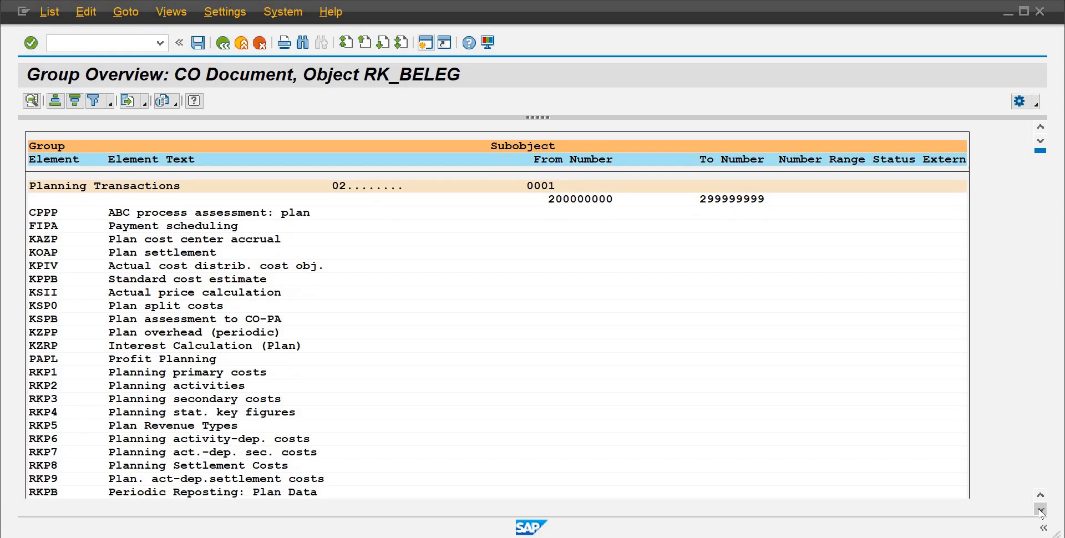
{"action": "left_click", "coordinate": [1040, 508]}
{"action": "left_click", "coordinate": [1040, 509]}
{"action": "left_click", "coordinate": [1040, 509]}
{"action": "left_click", "coordinate": [1040, 508]}
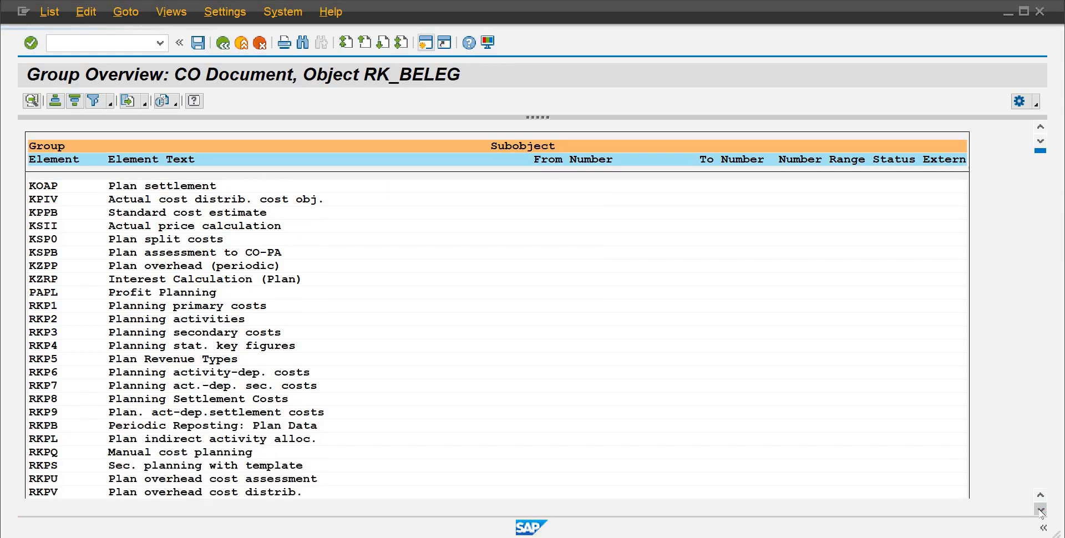
{"action": "left_click", "coordinate": [1040, 509]}
{"action": "left_click", "coordinate": [1040, 509]}
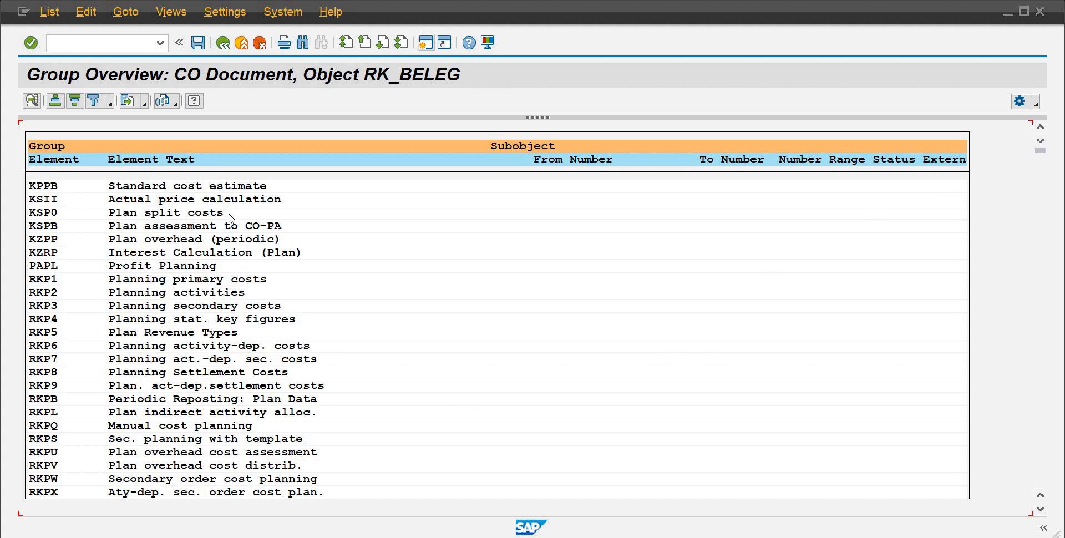
Step: Leave the number range group overview and interval editing, returning to the IMG structure
{"action": "left_click", "coordinate": [200, 187]}
{"action": "left_click", "coordinate": [192, 200]}
{"action": "left_click", "coordinate": [130, 202]}
{"action": "left_click", "coordinate": [426, 44]}
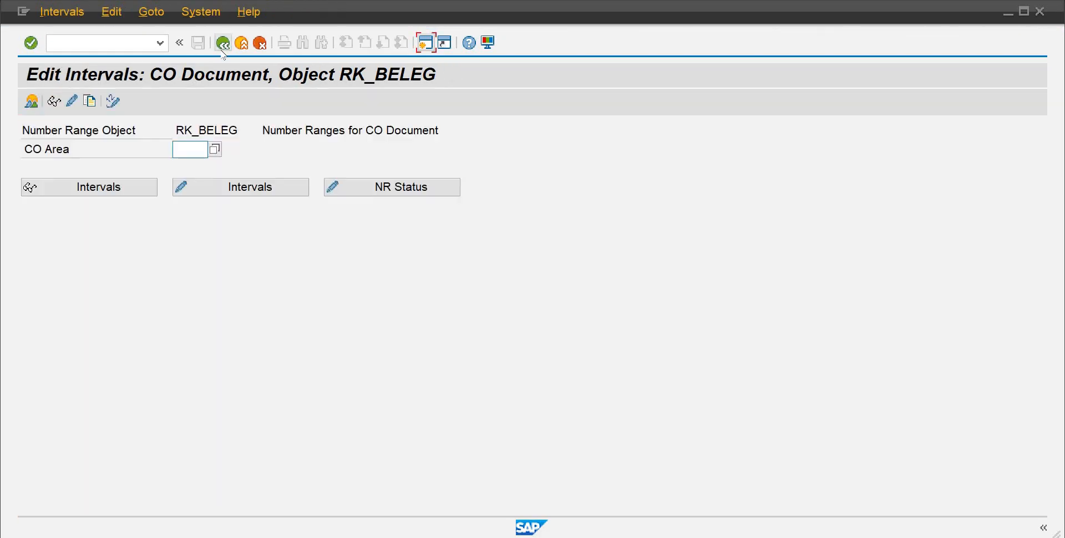
{"action": "left_click", "coordinate": [222, 50]}
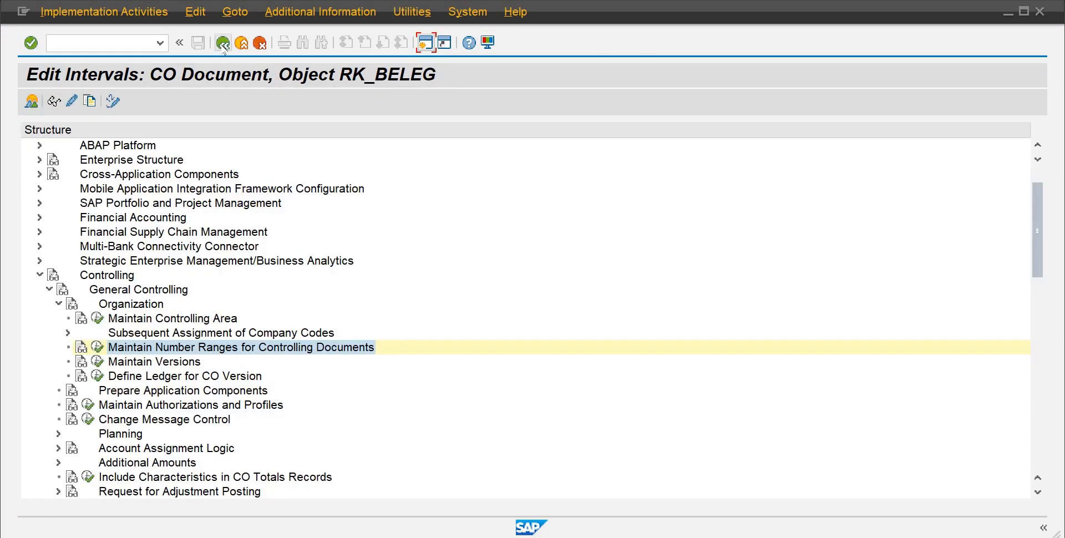
Step: Collapse the Organization node and mark Creation of GL Account in the Word checklist
{"action": "left_click", "coordinate": [58, 304]}
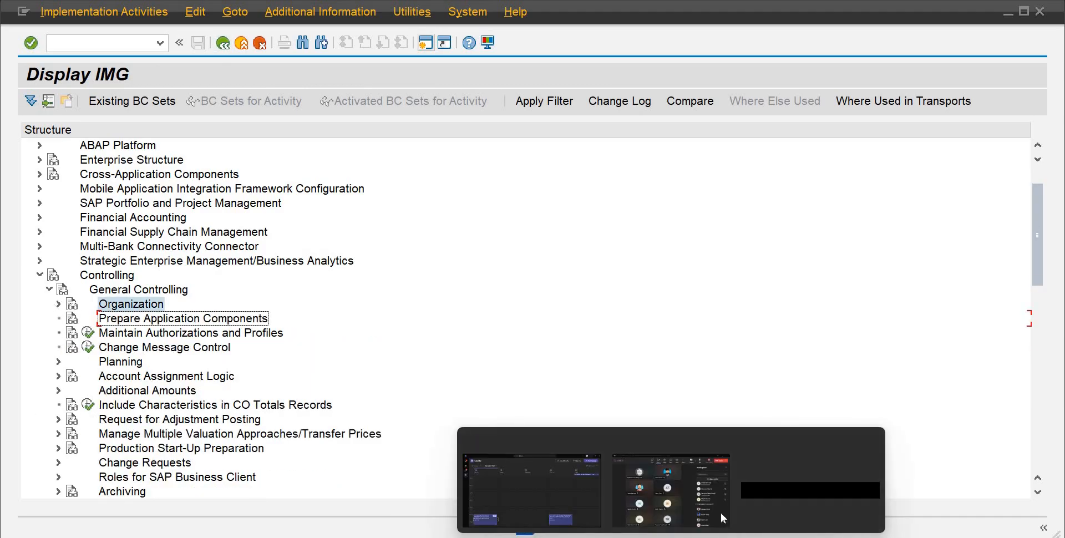
{"action": "left_click", "coordinate": [720, 511]}
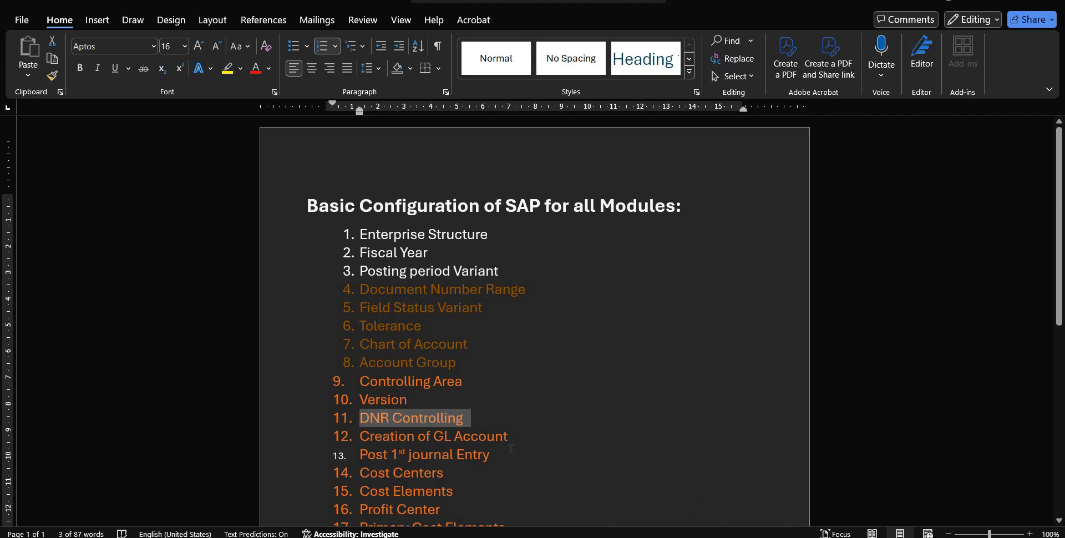
{"action": "left_click_drag", "start_coordinate": [510, 436], "coordinate": [344, 444]}
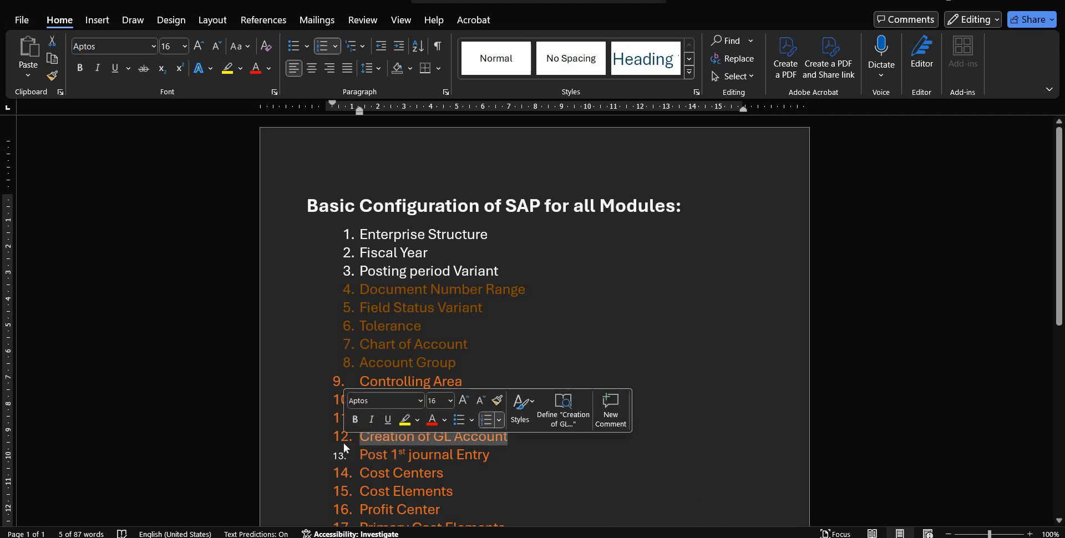
{"action": "left_click", "coordinate": [389, 435]}
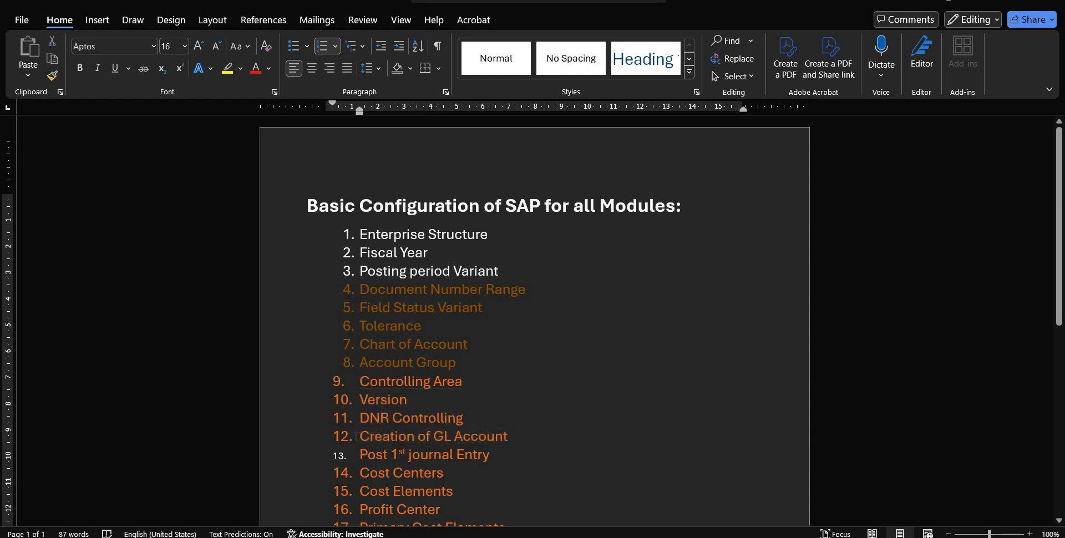
{"action": "left_click_drag", "start_coordinate": [390, 436], "coordinate": [502, 437]}
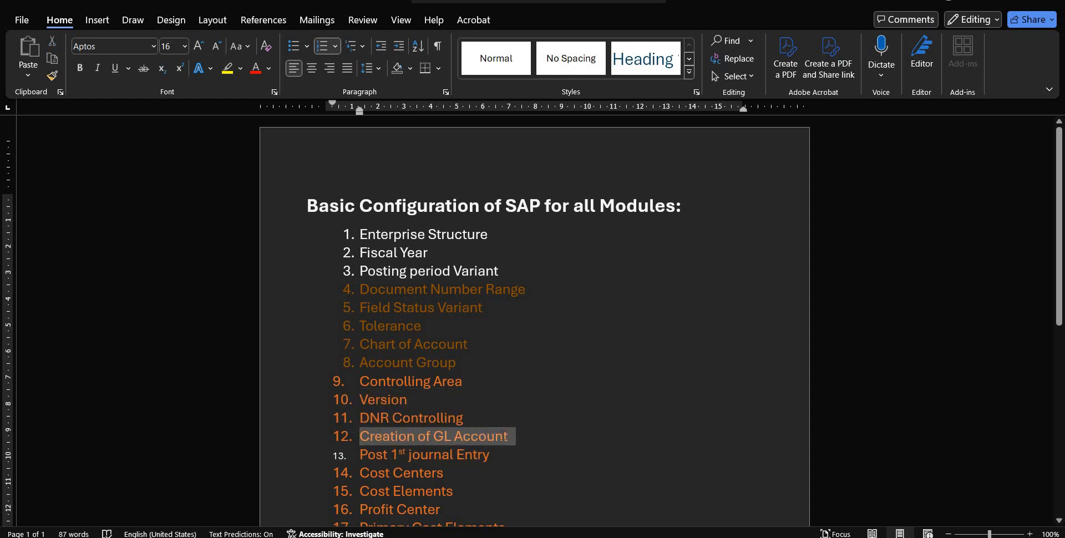
Step: Switch back to the SAP Display IMG window and open a new SAP Easy Access session
{"action": "mouse_move", "coordinate": [641, 537]}
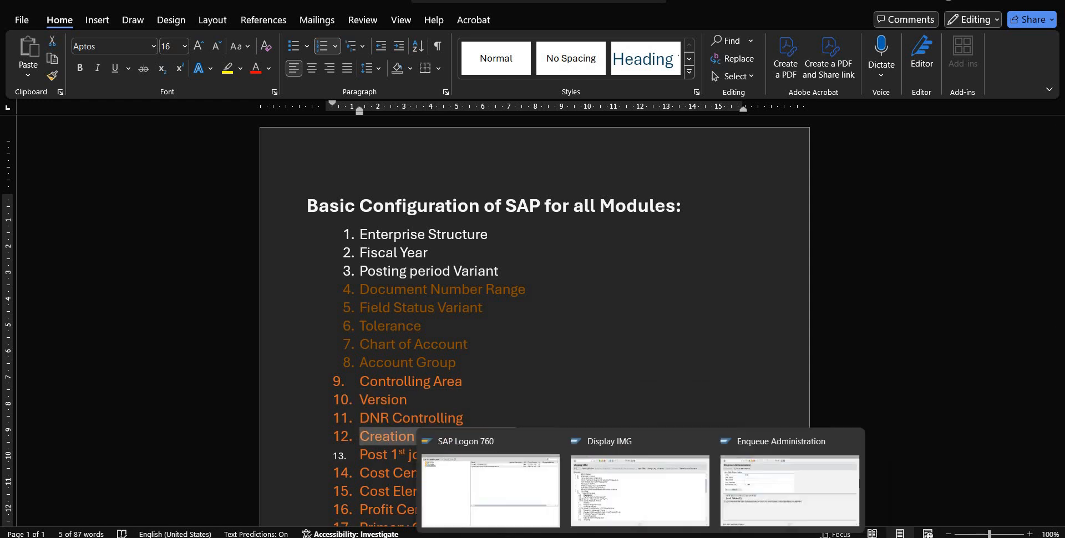
{"action": "left_click", "coordinate": [739, 502]}
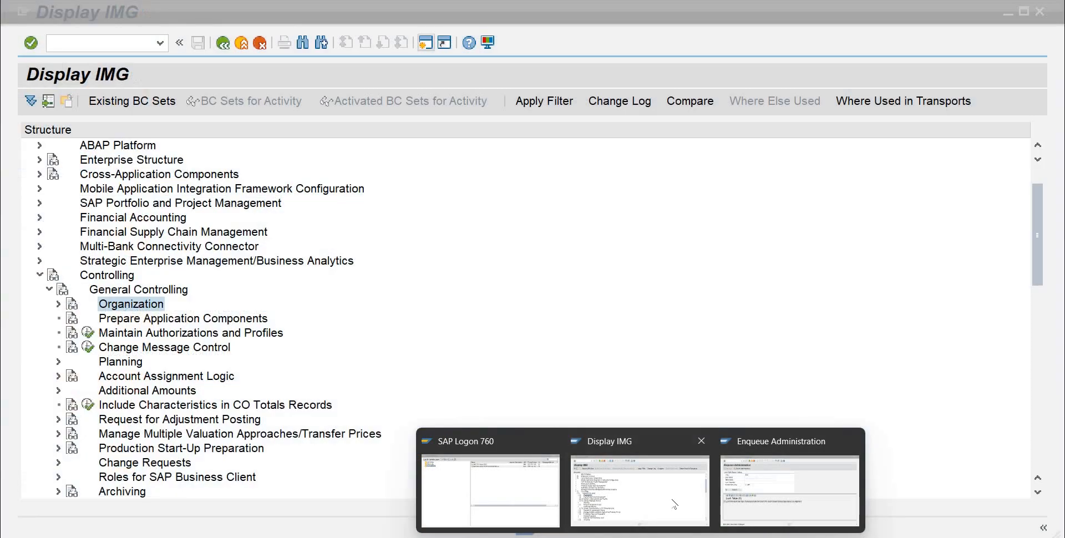
{"action": "left_click", "coordinate": [674, 504]}
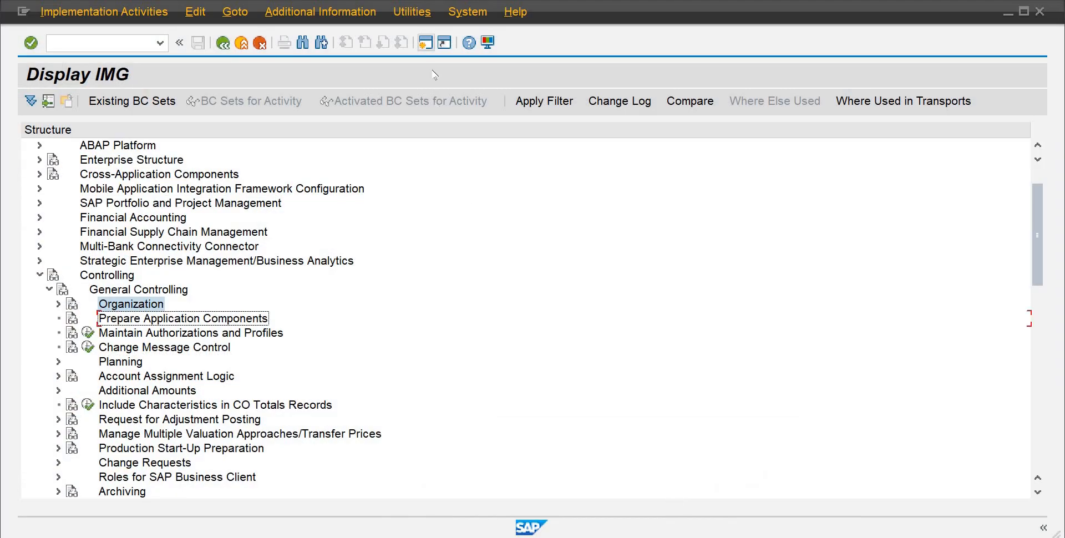
{"action": "left_click", "coordinate": [430, 47]}
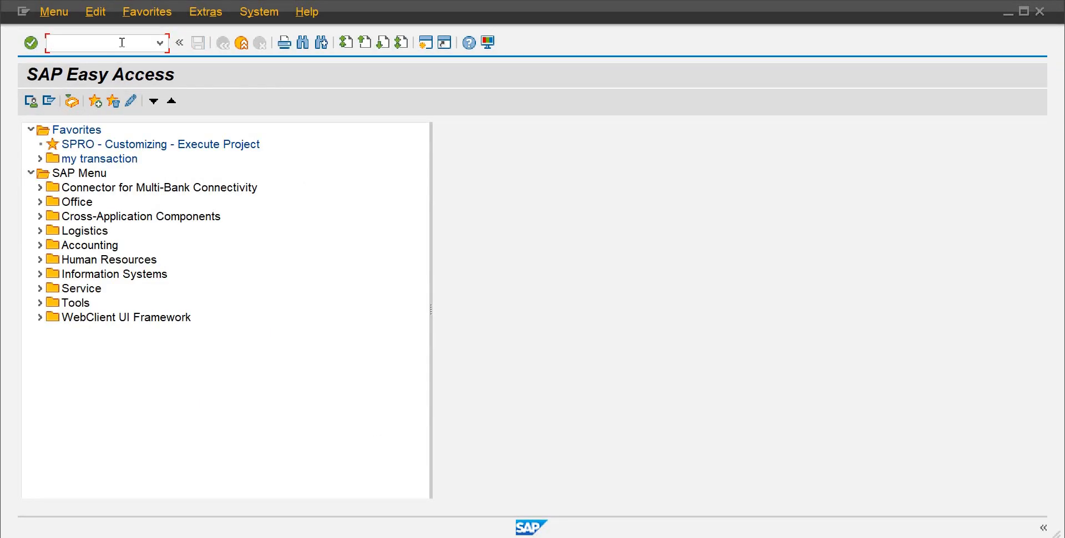
Step: Start FB50 – Enter G/L Account Document from Accounting > Financial Accounting > General Ledger > Document Entry
{"action": "left_click", "coordinate": [40, 245]}
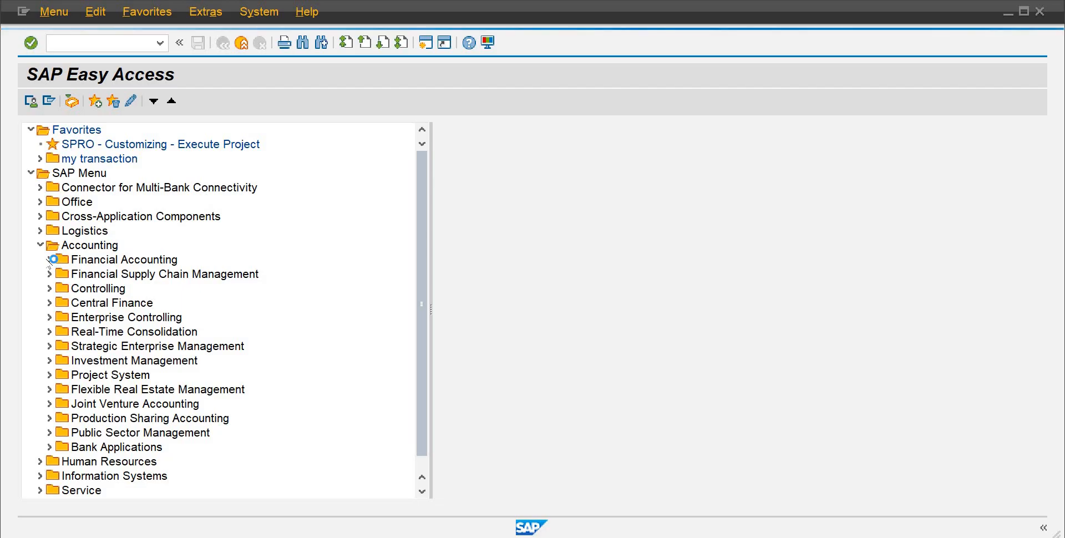
{"action": "left_click", "coordinate": [50, 260]}
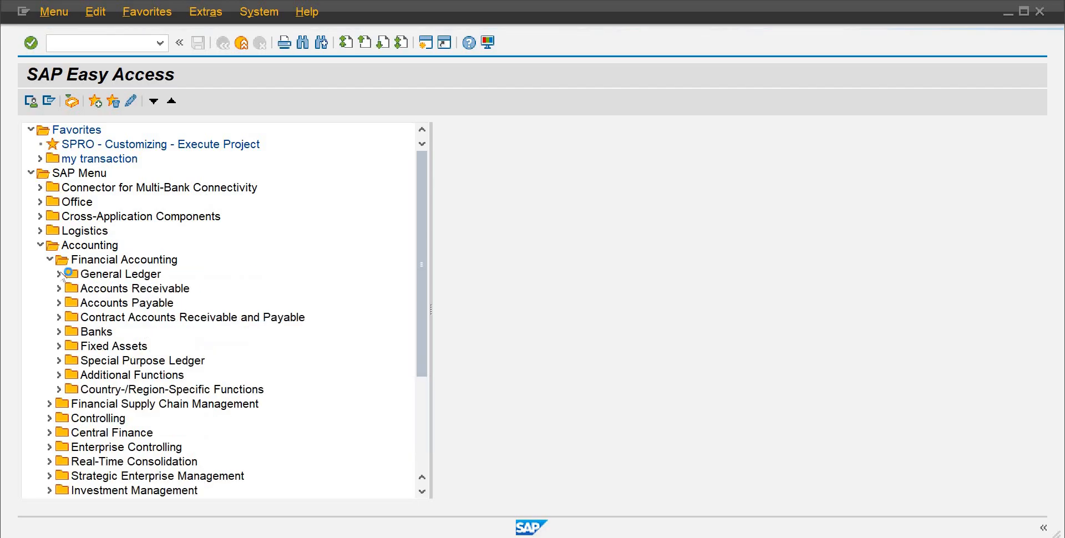
{"action": "left_click", "coordinate": [58, 273]}
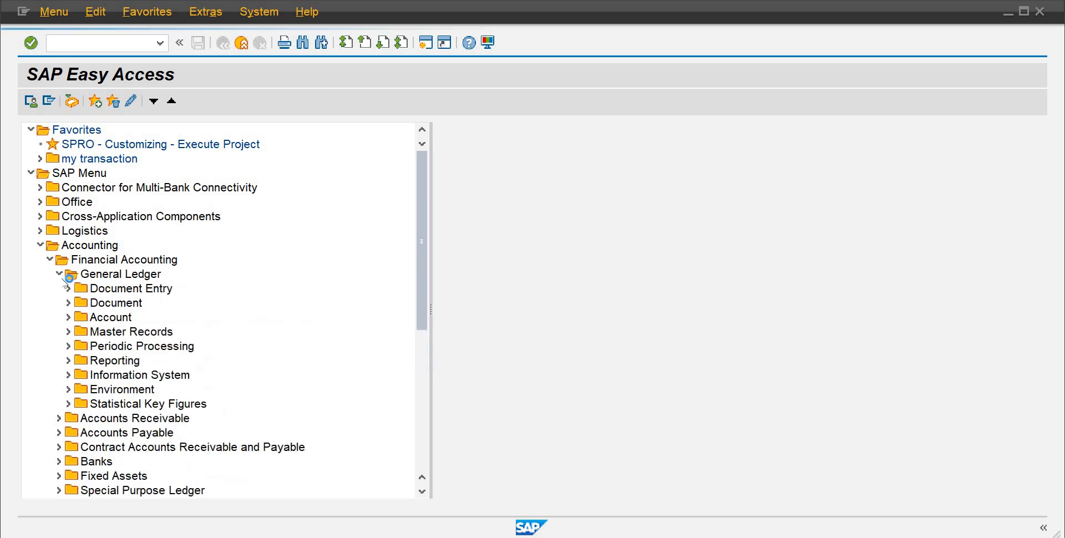
{"action": "left_click", "coordinate": [69, 289]}
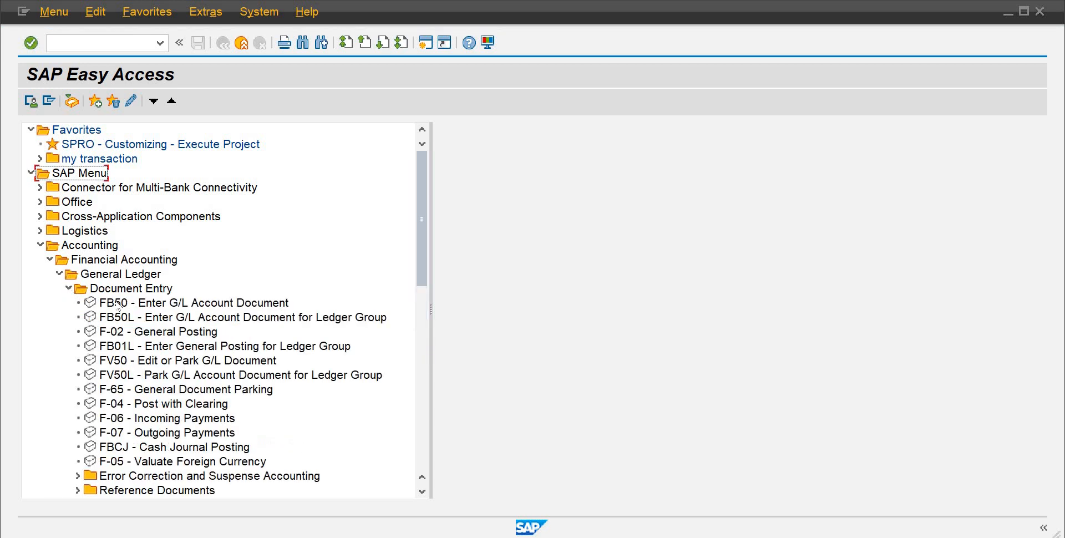
{"action": "double_click", "coordinate": [118, 304]}
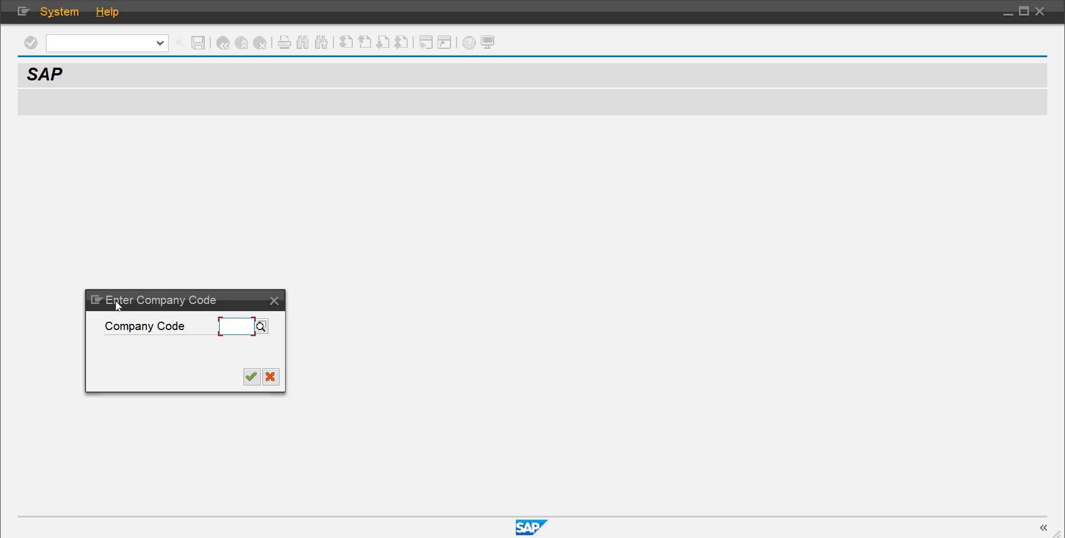
{"action": "type", "text": "a"}
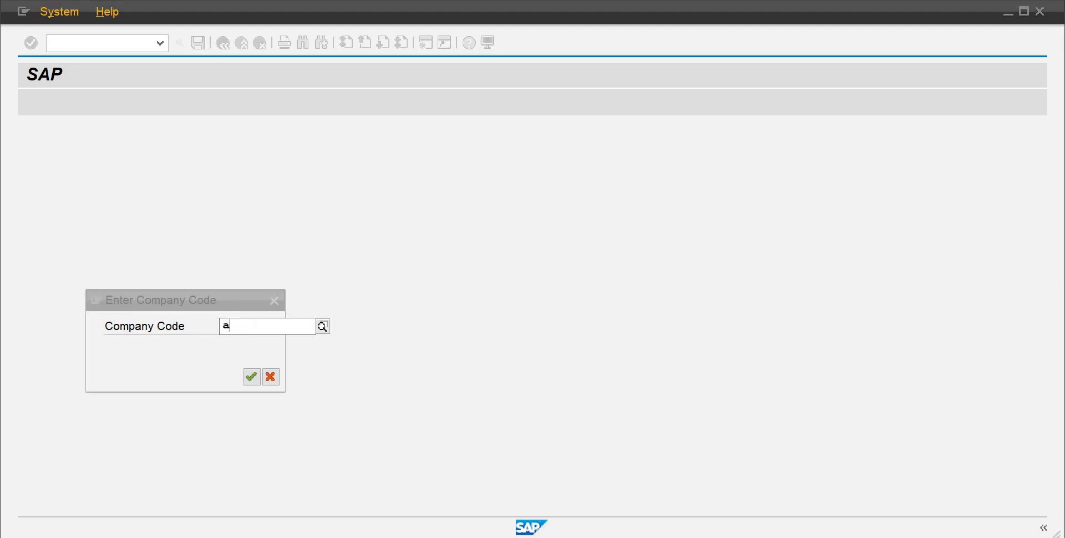
{"action": "type", "text": "b10"}
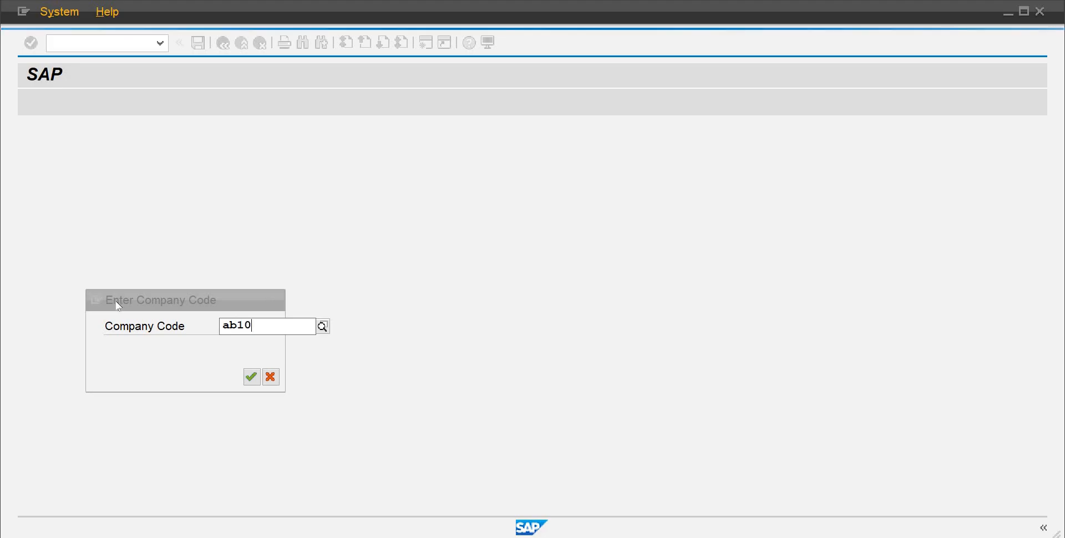
{"action": "key", "text": "Return"}
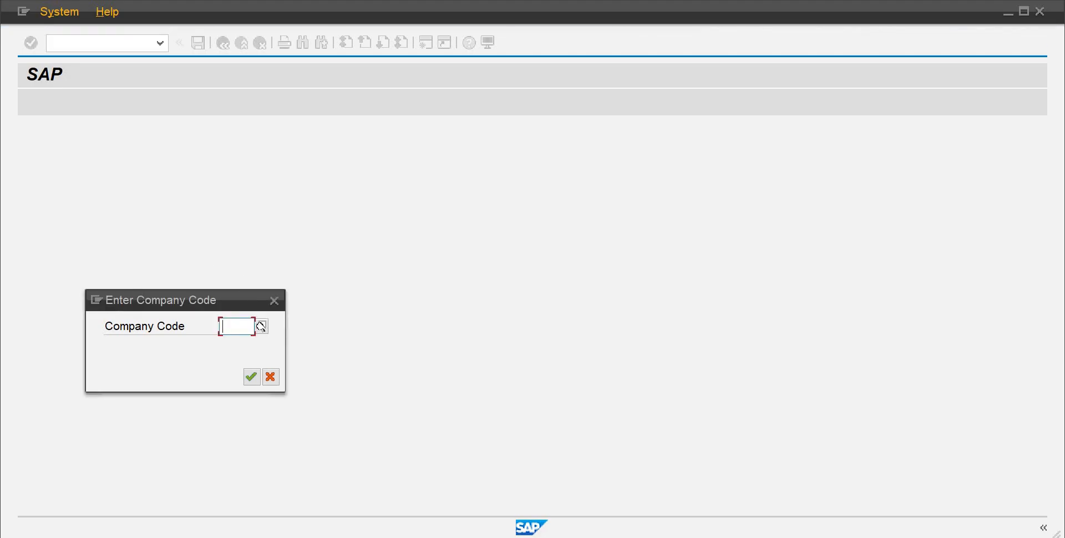
Step: Pick company code AB10 by finding it in the company code search list, and confirm the company code
{"action": "left_click", "coordinate": [261, 326]}
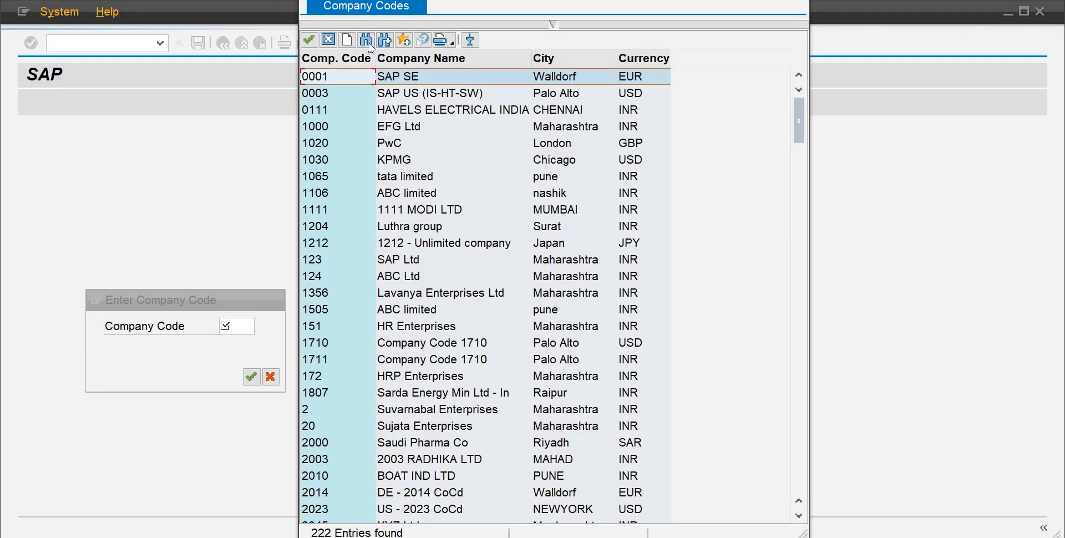
{"action": "left_click", "coordinate": [367, 43]}
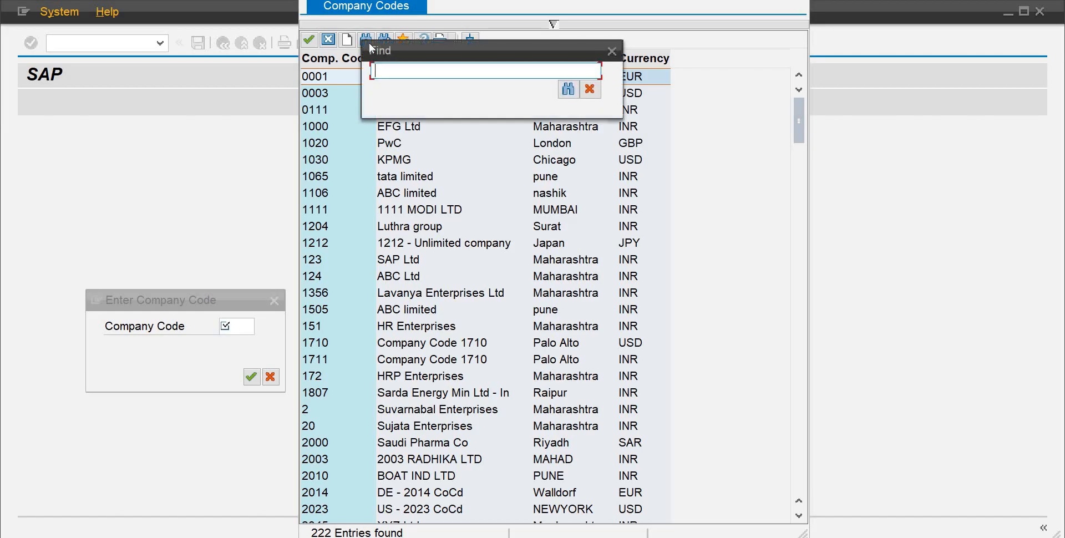
{"action": "type", "text": "ab10"}
{"action": "key", "text": "Return"}
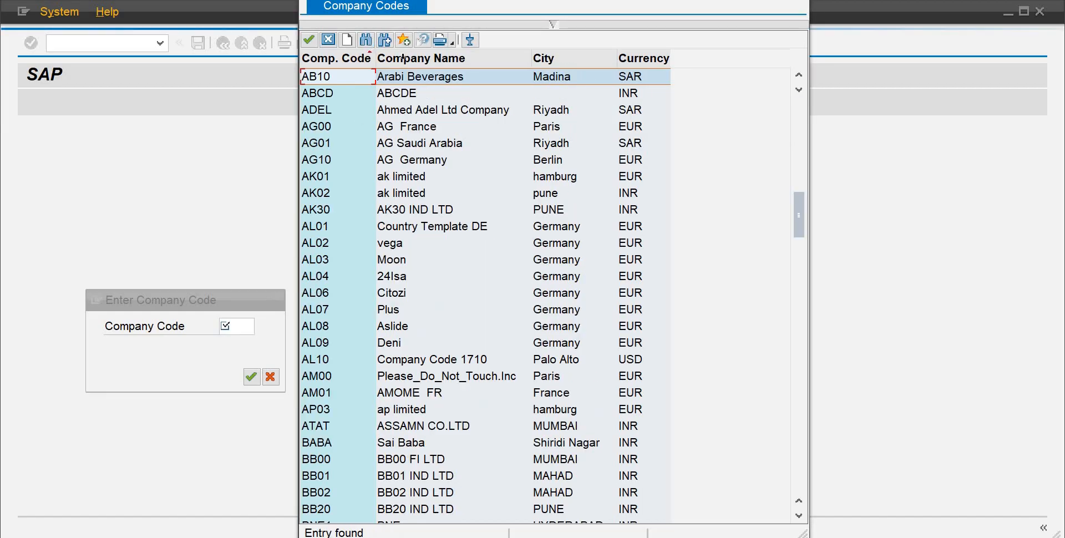
{"action": "double_click", "coordinate": [406, 77]}
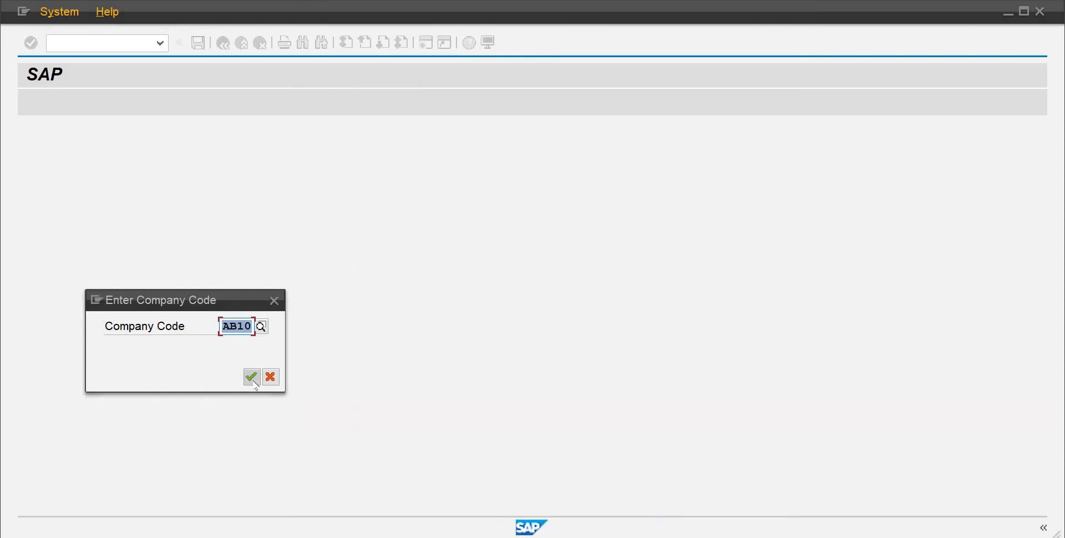
{"action": "left_click", "coordinate": [252, 377]}
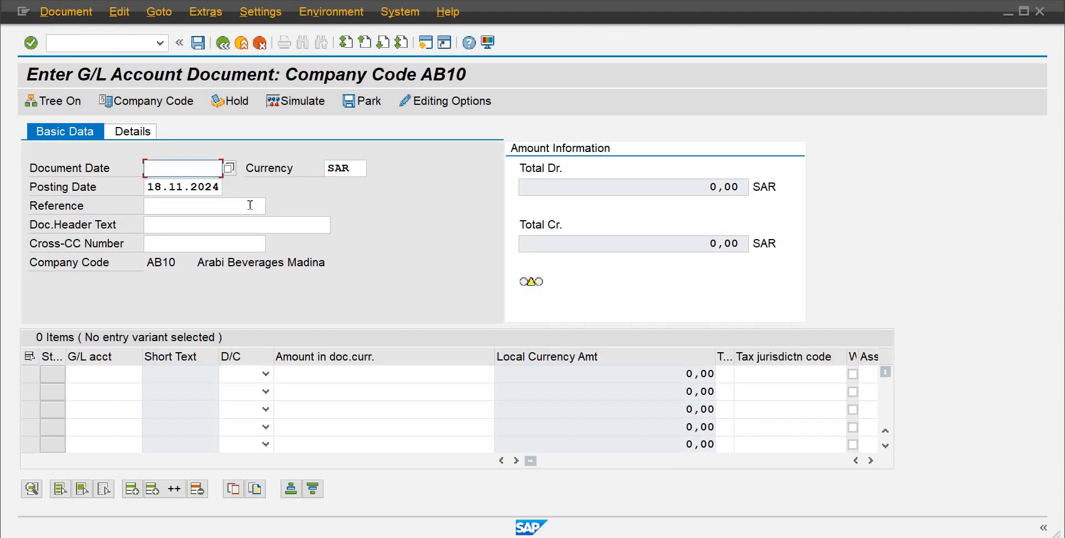
Step: Leave the G/L account document entry and return to SAP Easy Access with /n
{"action": "left_click", "coordinate": [105, 44]}
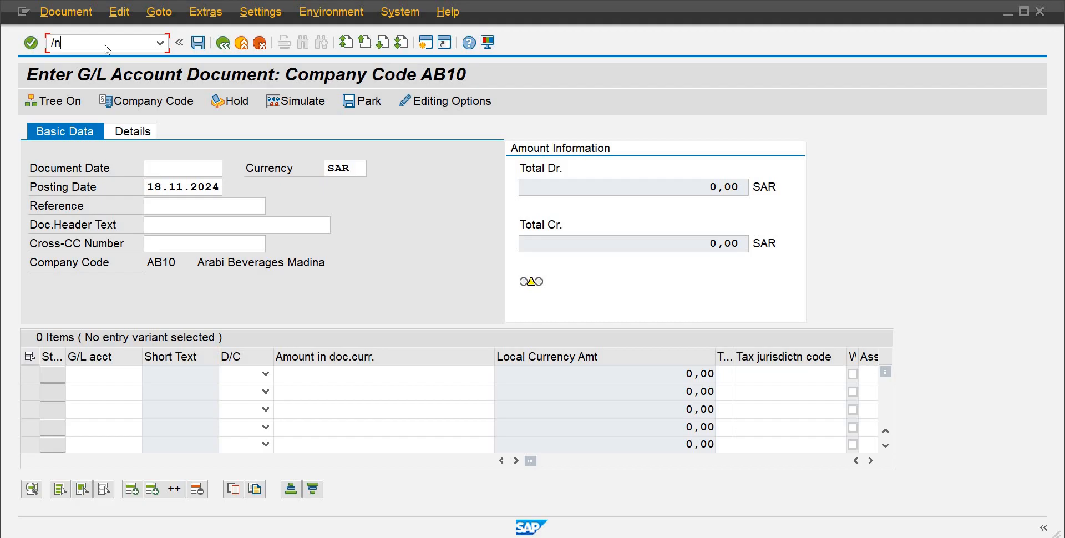
{"action": "type", "text": "/n"}
{"action": "key", "text": "Return"}
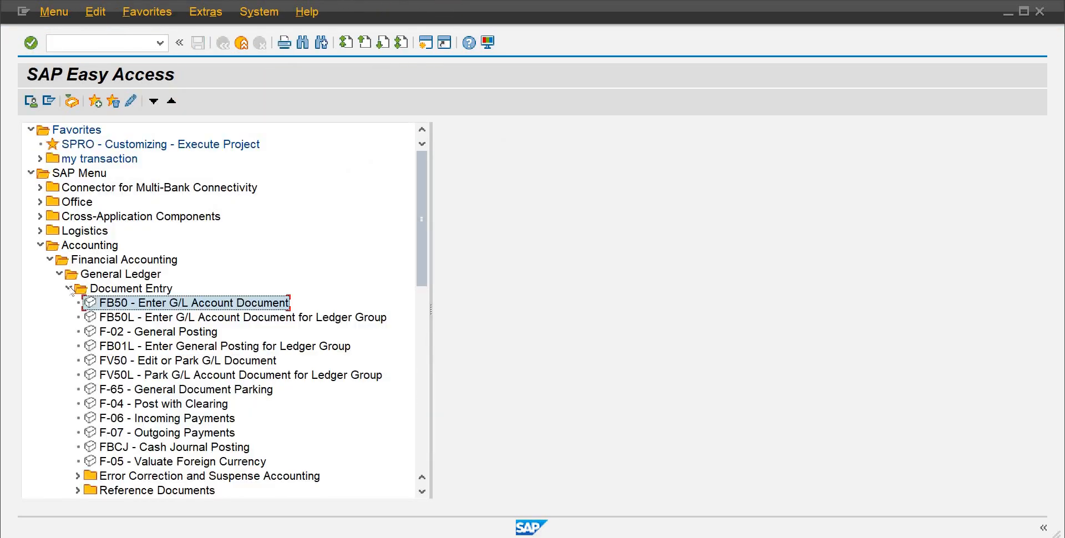
Step: Open FS00 – Centrally under General Ledger > Master Records > G/L Accounts > Individual Processing and start creating a G/L account
{"action": "left_click", "coordinate": [69, 288]}
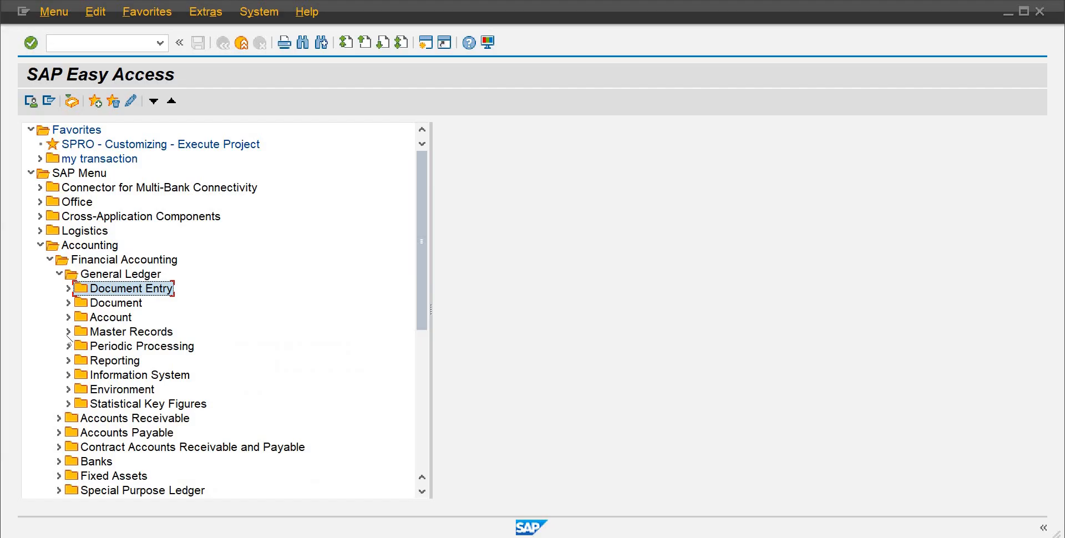
{"action": "left_click", "coordinate": [68, 332]}
{"action": "left_click", "coordinate": [78, 346]}
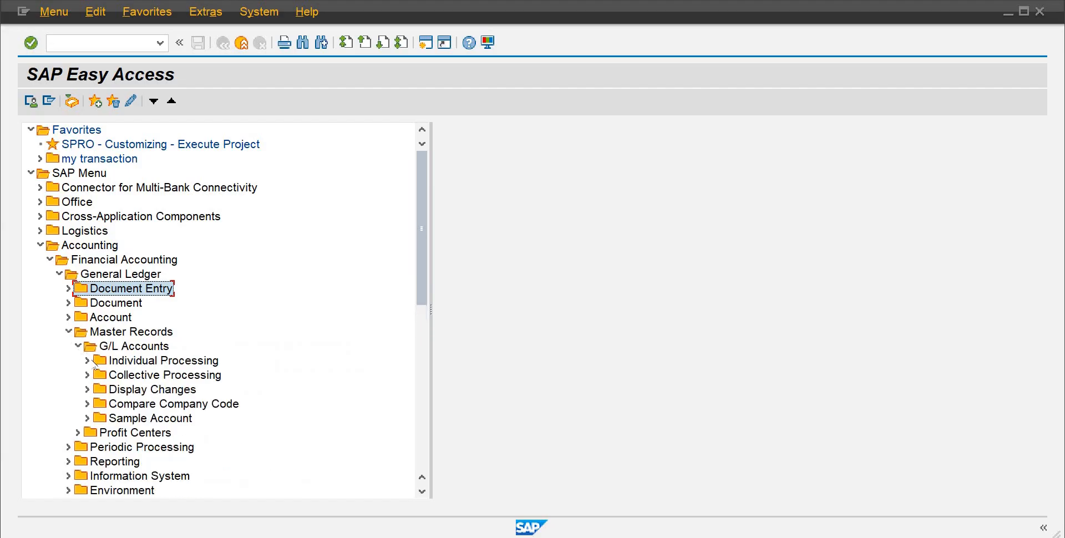
{"action": "left_click", "coordinate": [87, 362]}
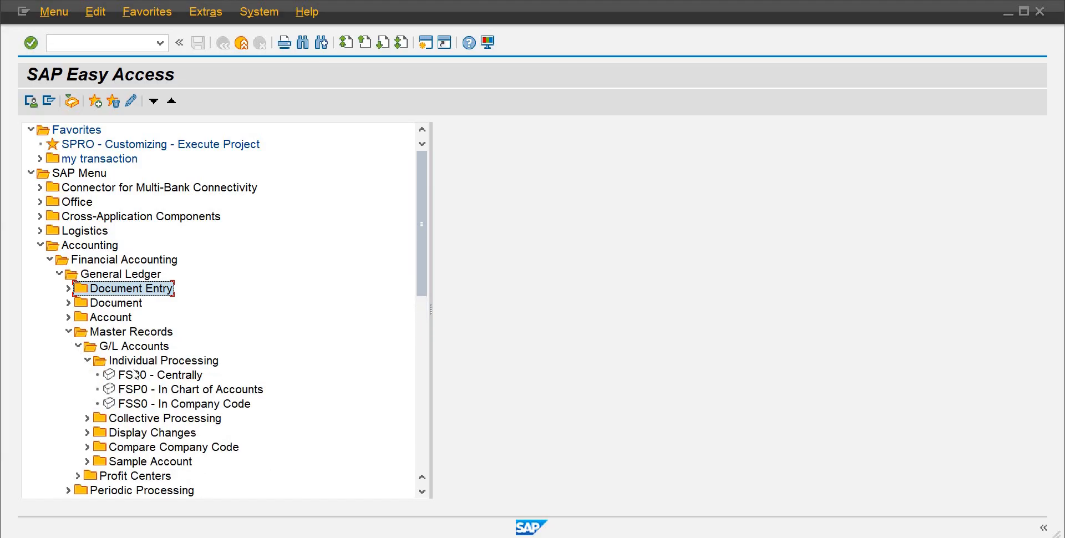
{"action": "left_click", "coordinate": [137, 374]}
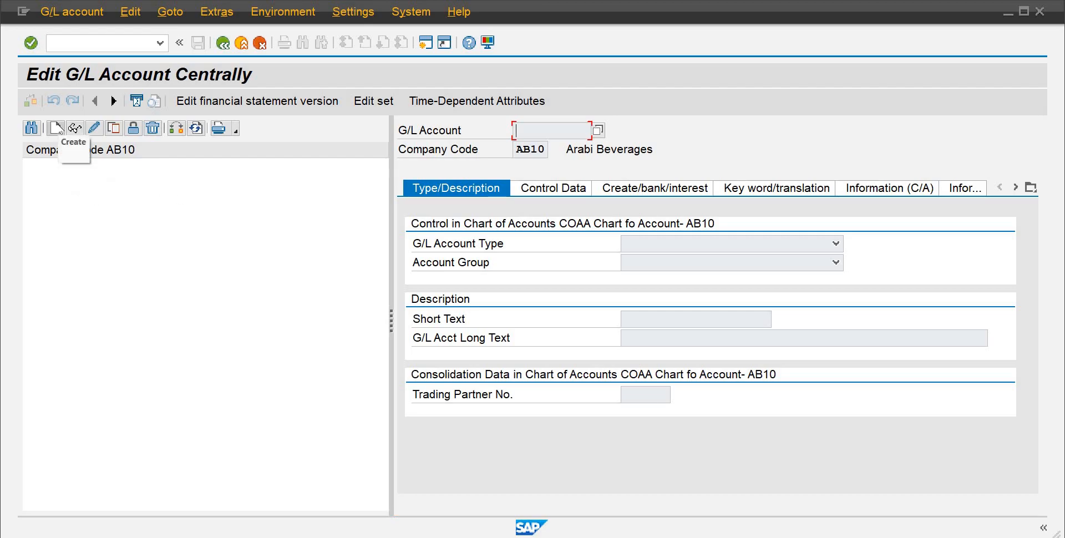
{"action": "left_click", "coordinate": [54, 129]}
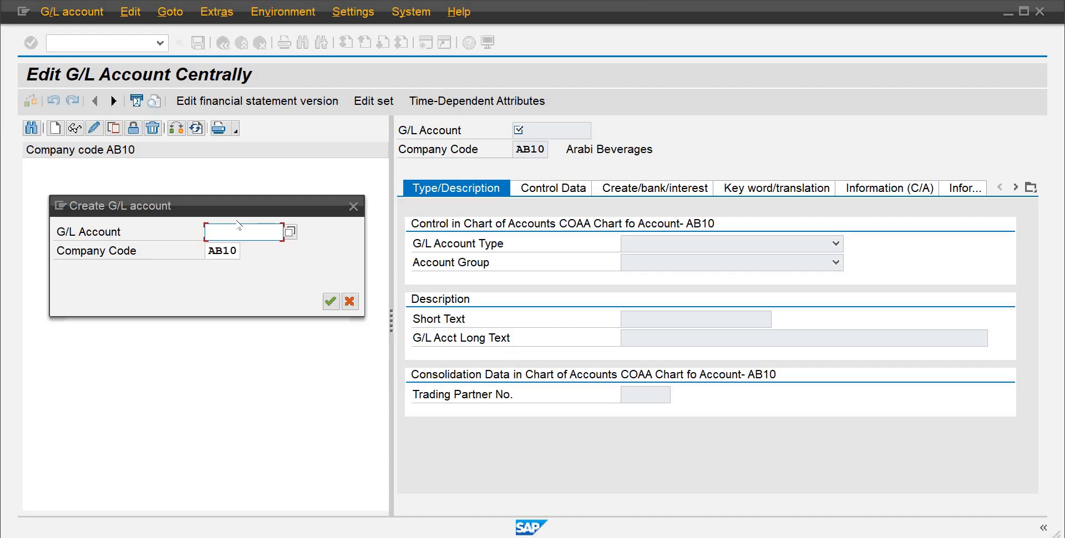
Step: Try to create G/L account 100 in company code AB10
{"action": "type", "text": "100"}
{"action": "key", "text": "Return"}
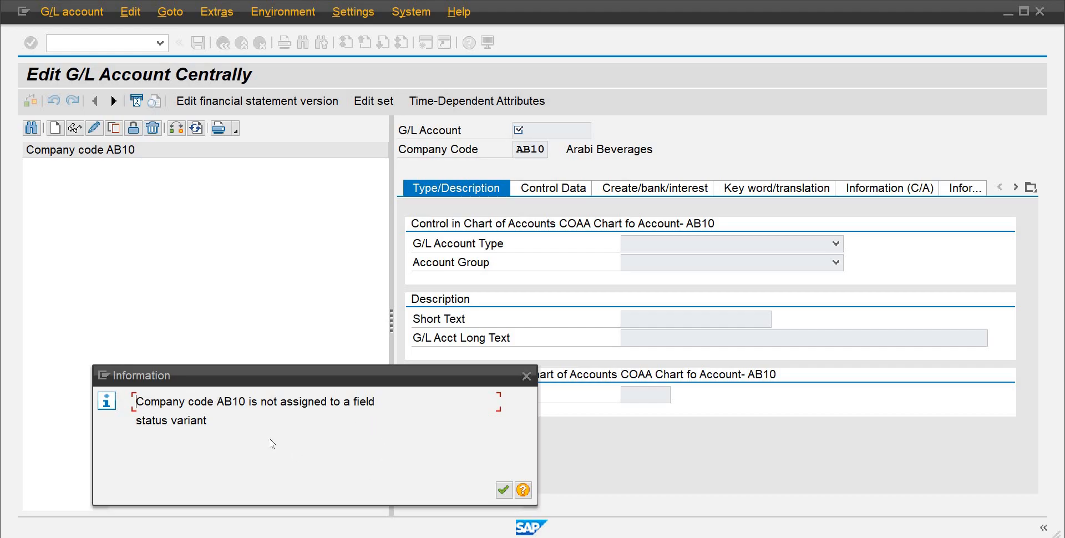
{"action": "left_click_drag", "start_coordinate": [206, 420], "coordinate": [126, 392]}
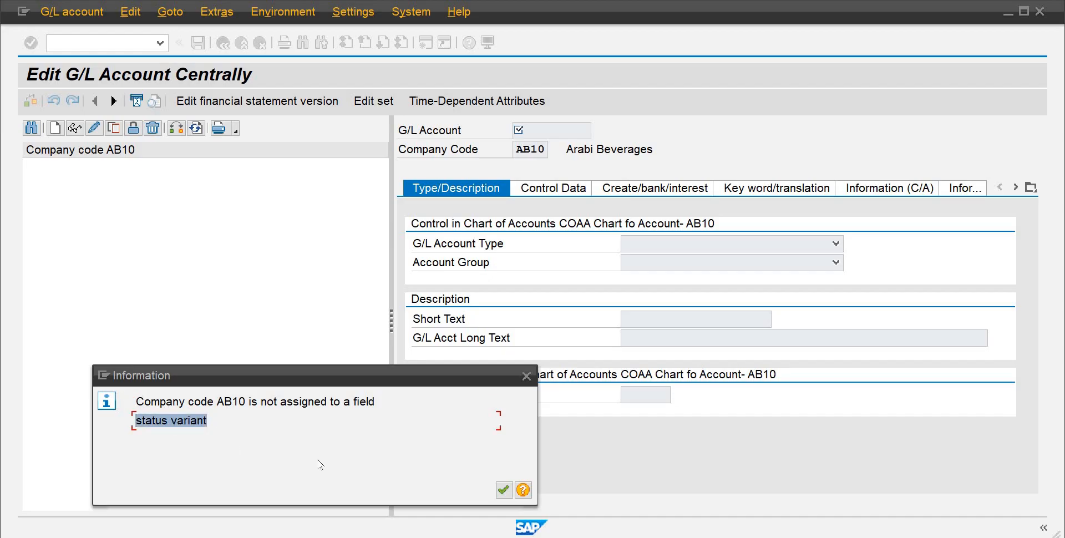
{"action": "key", "text": "Return"}
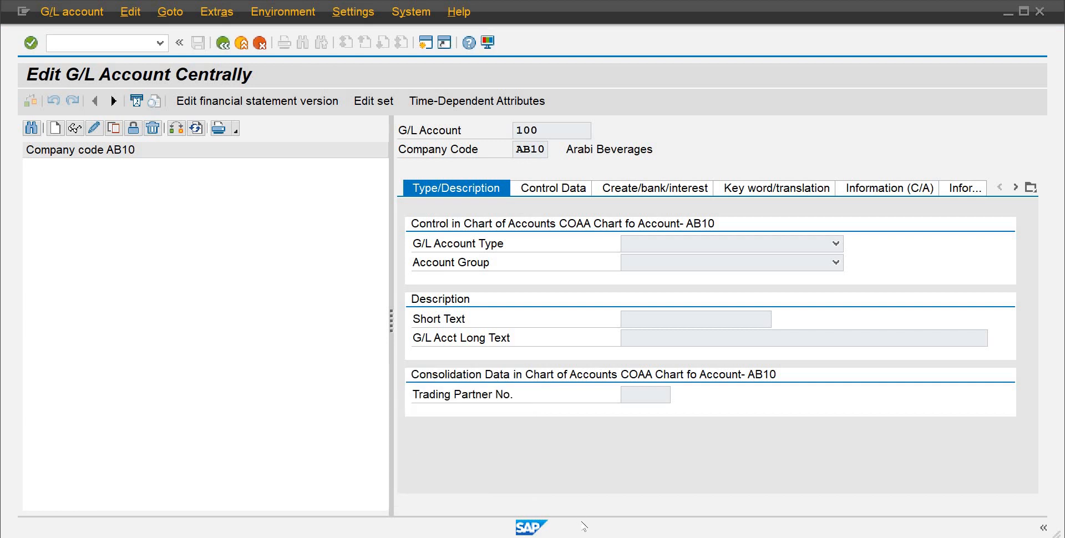
Step: Switch to the IMG session and open Assign Company Code to Field Status Variants under Financial Accounting Global Settings > Ledgers > Fields
{"action": "mouse_move", "coordinate": [641, 537]}
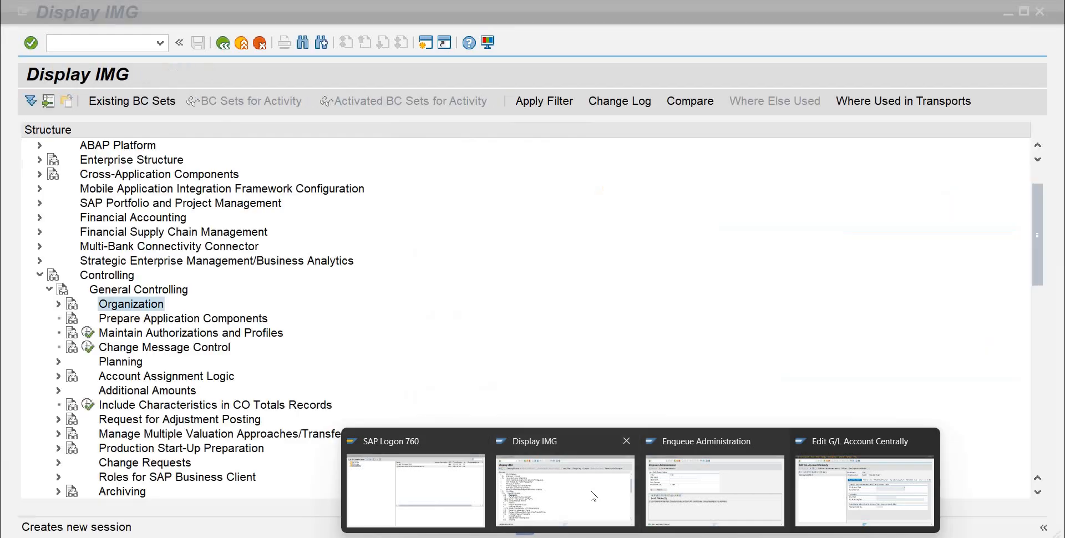
{"action": "left_click", "coordinate": [566, 488]}
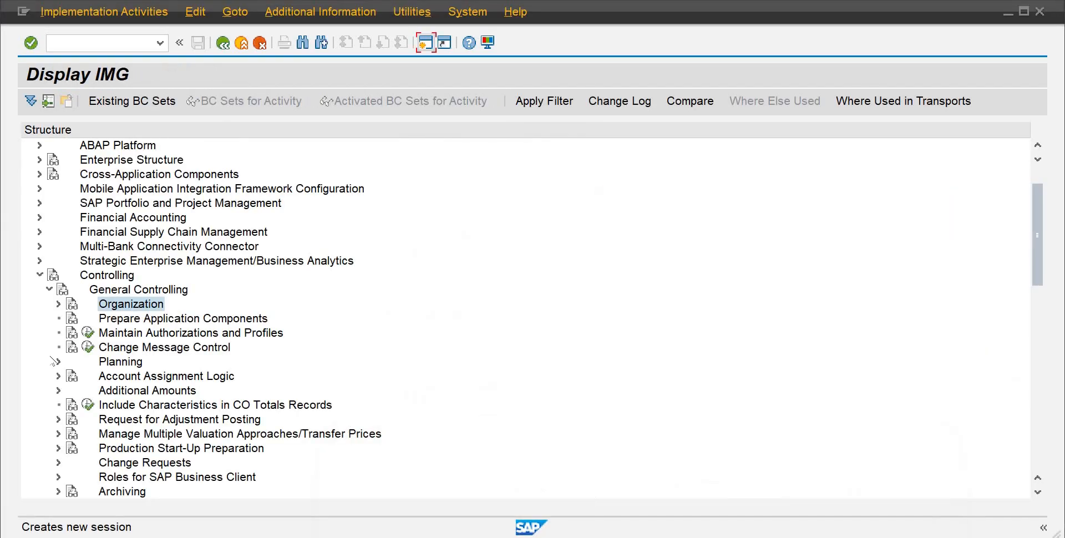
{"action": "left_click", "coordinate": [40, 275]}
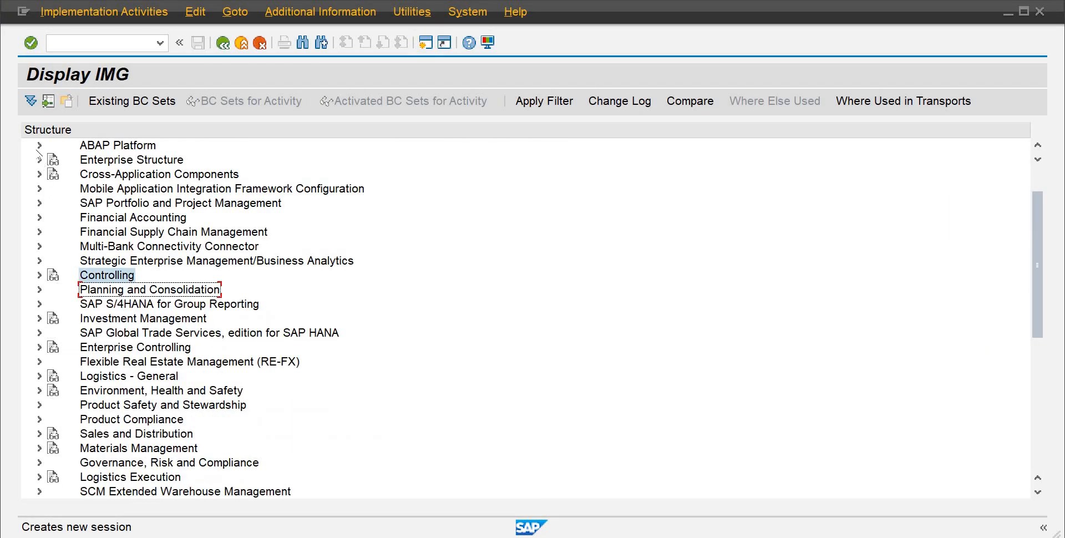
{"action": "left_click", "coordinate": [40, 218]}
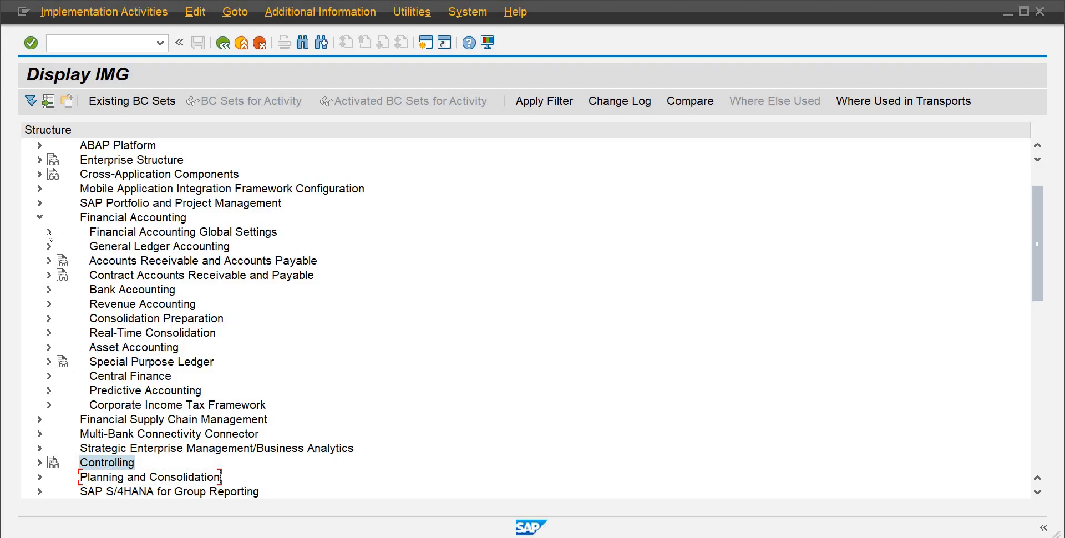
{"action": "left_click", "coordinate": [49, 232]}
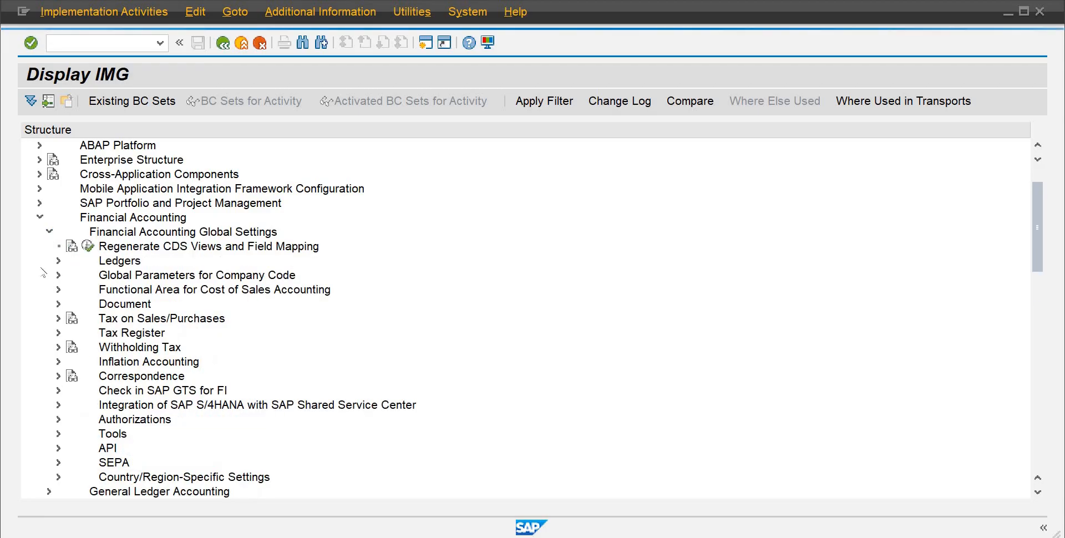
{"action": "left_click", "coordinate": [148, 233]}
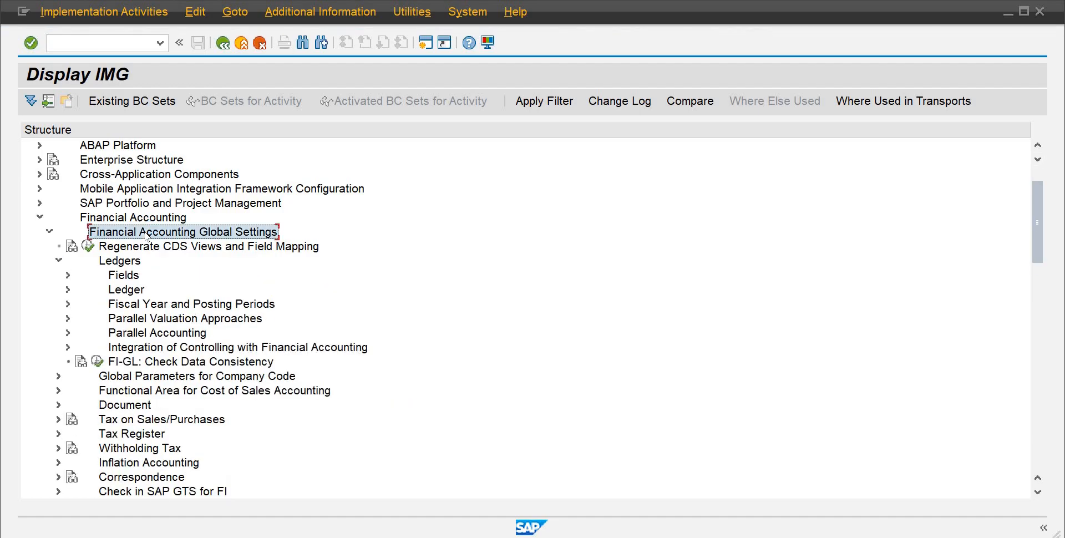
{"action": "left_click", "coordinate": [128, 267]}
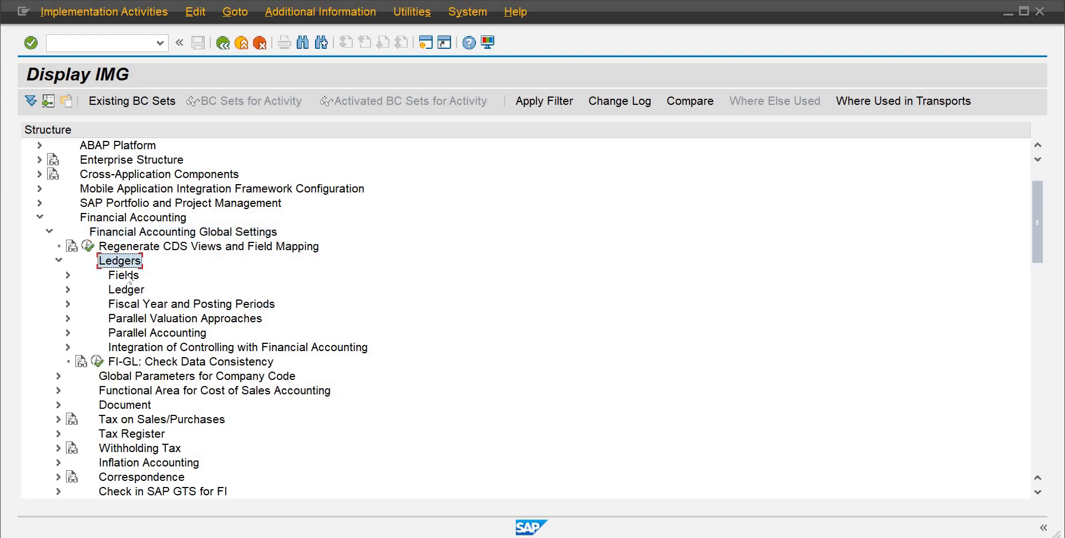
{"action": "left_click", "coordinate": [68, 276]}
{"action": "left_click", "coordinate": [68, 276]}
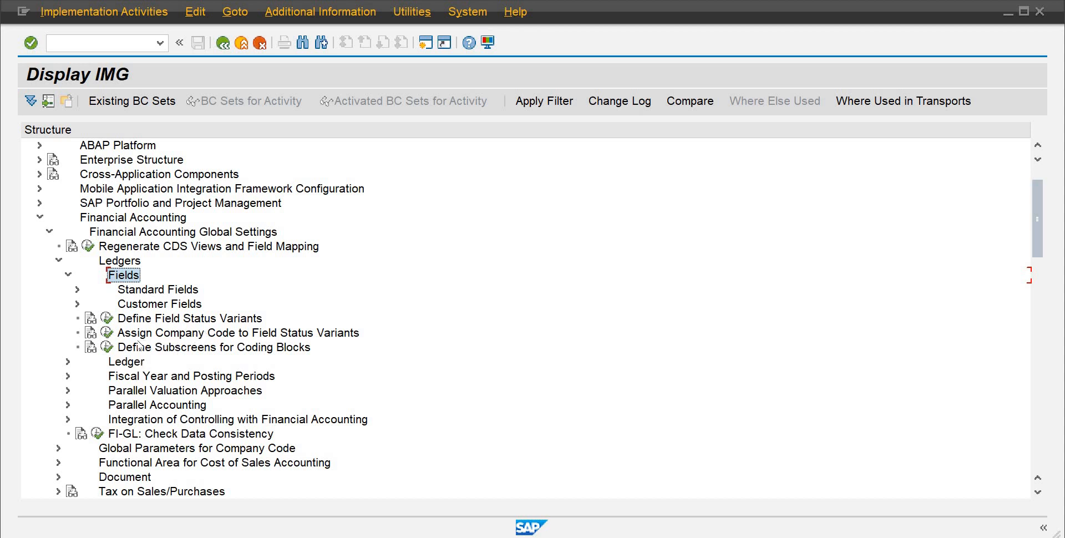
{"action": "left_click", "coordinate": [106, 332]}
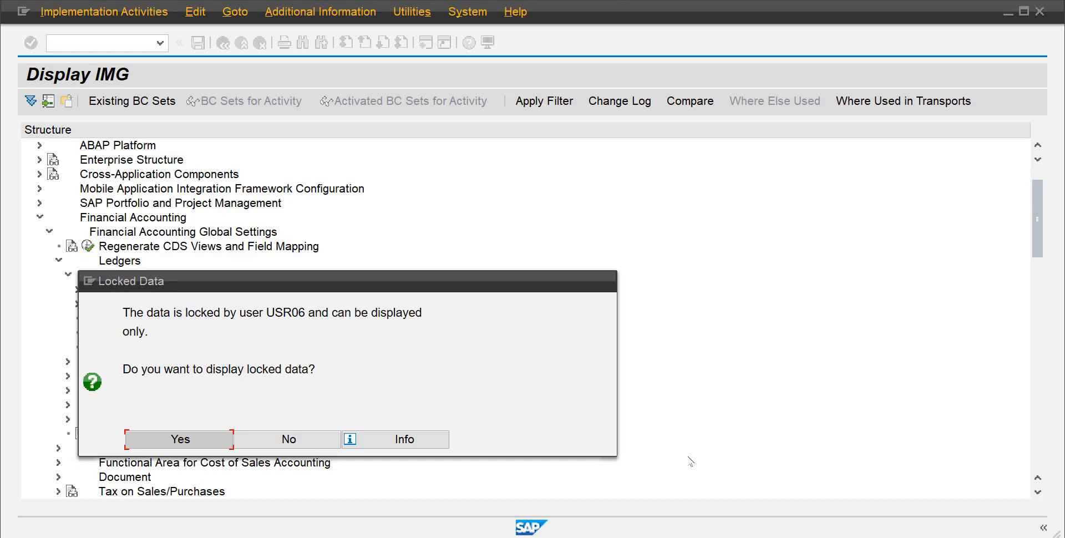
Step: Open the company code to field status variant assignment table in change mode and position it on company code ab10
{"action": "mouse_move", "coordinate": [641, 537]}
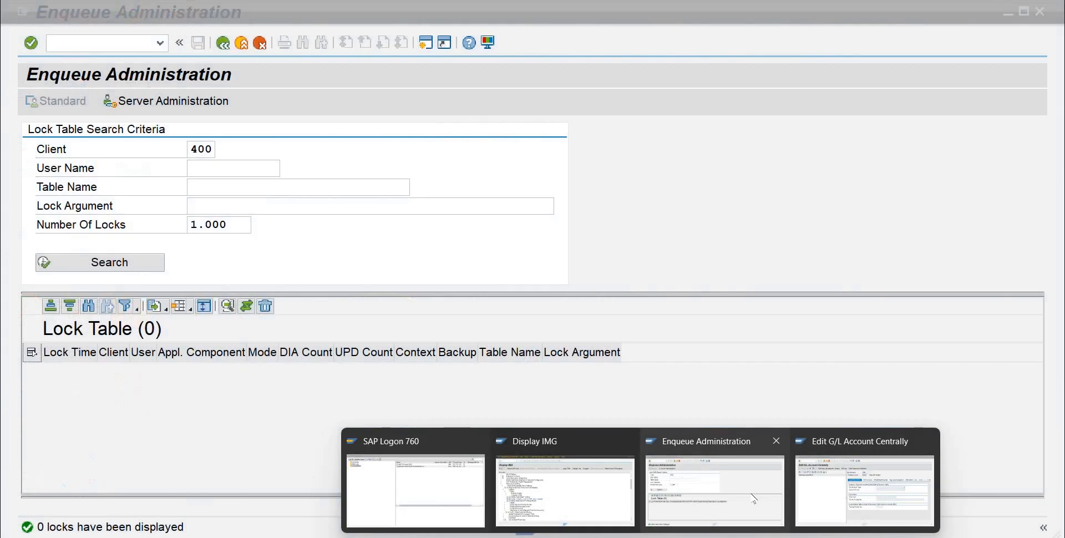
{"action": "left_click", "coordinate": [753, 498]}
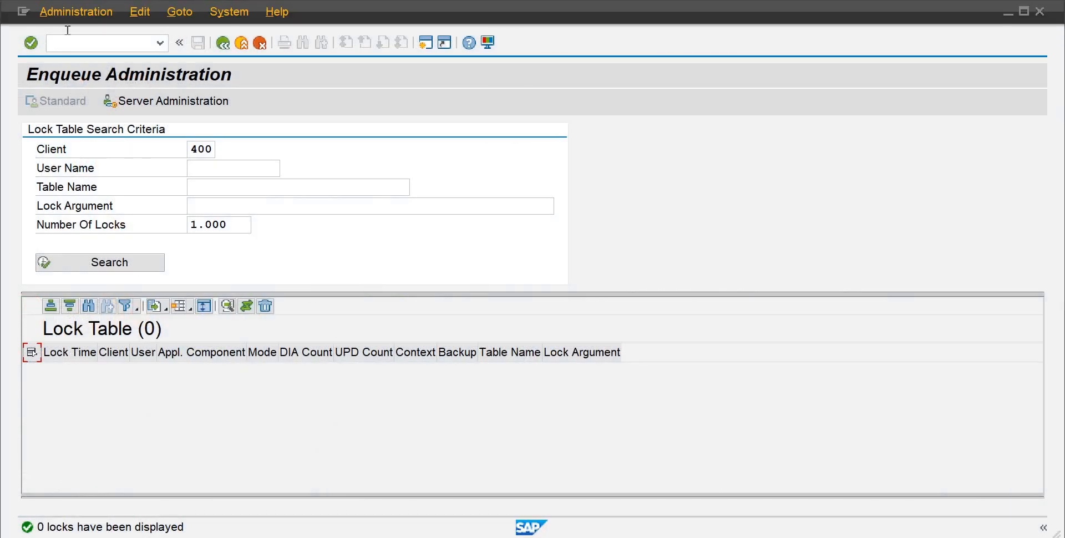
{"action": "left_click", "coordinate": [223, 42]}
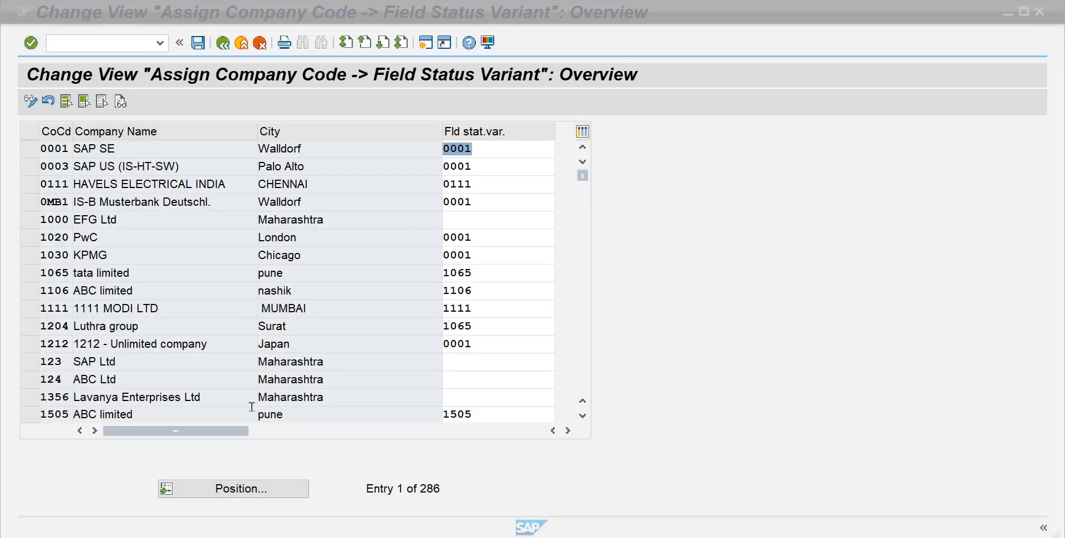
{"action": "left_click", "coordinate": [250, 487]}
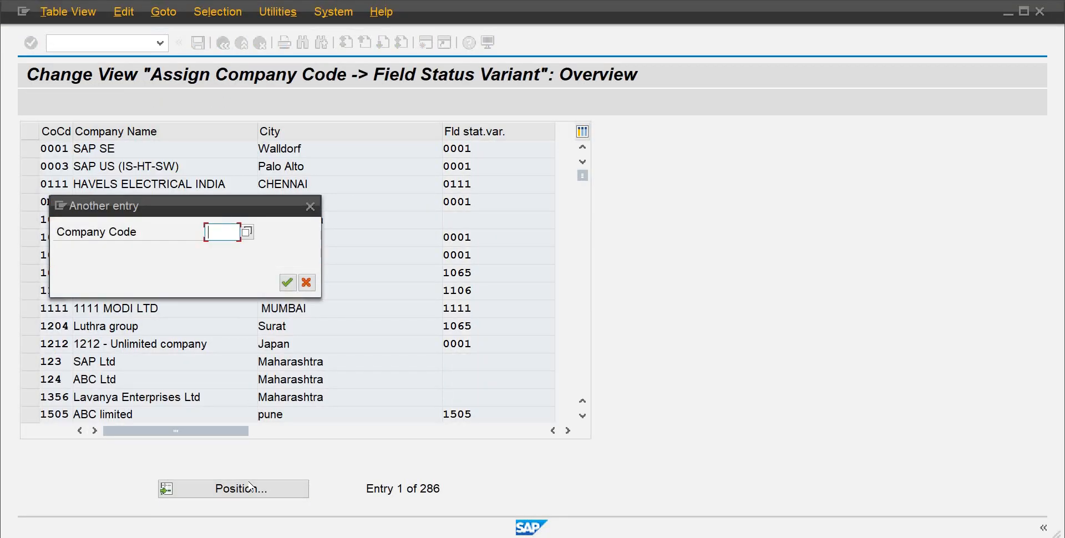
{"action": "type", "text": "a"}
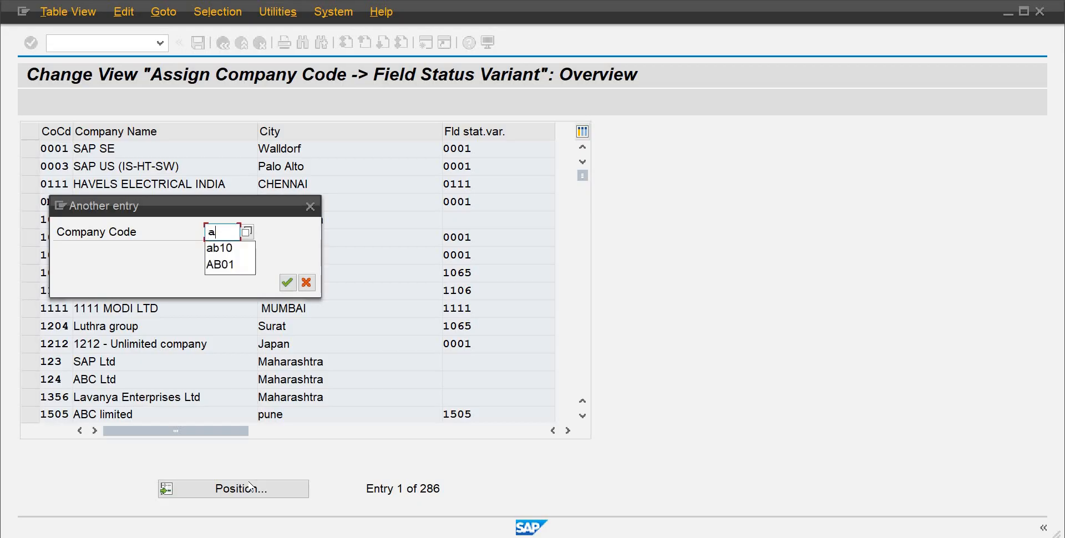
{"action": "type", "text": "b10"}
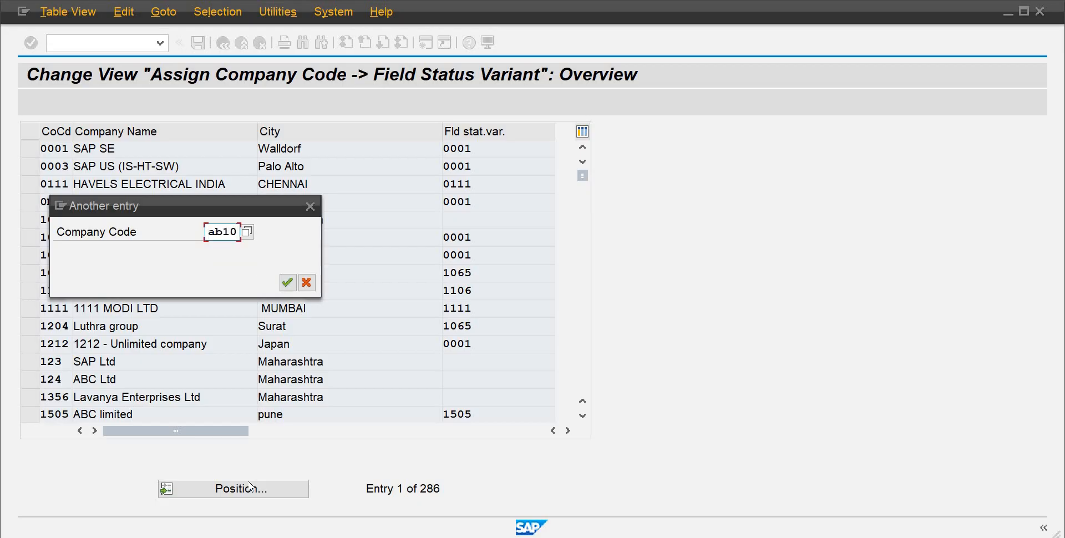
{"action": "key", "text": "Return"}
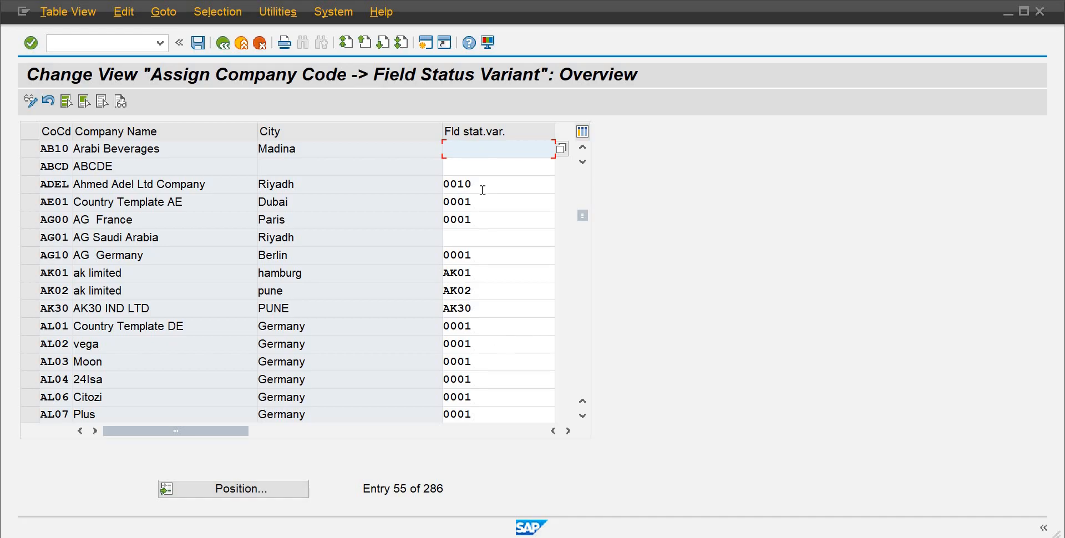
Step: Assign field status variant FSVA to company code AB10 from the variant search list
{"action": "key", "text": "BackSpace"}
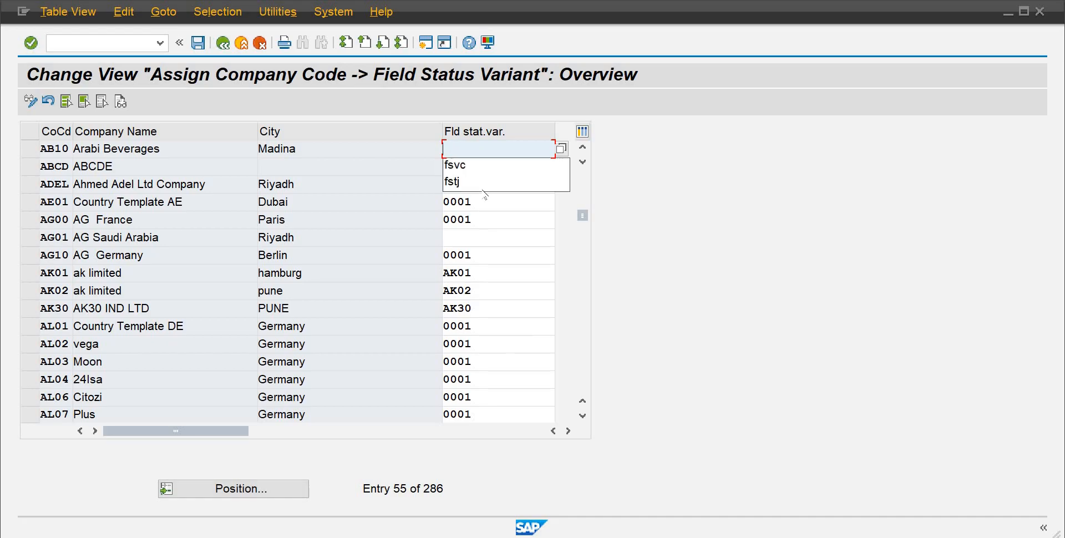
{"action": "key", "text": "Down"}
{"action": "left_click", "coordinate": [562, 149]}
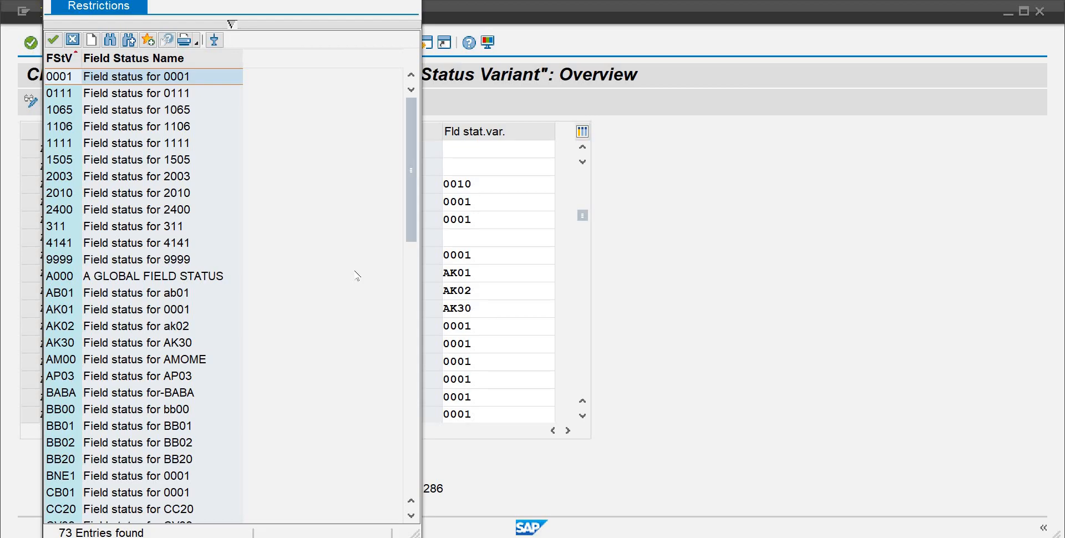
{"action": "left_click", "coordinate": [411, 515]}
{"action": "left_click", "coordinate": [411, 515]}
{"action": "left_click", "coordinate": [411, 515]}
{"action": "left_click", "coordinate": [411, 515]}
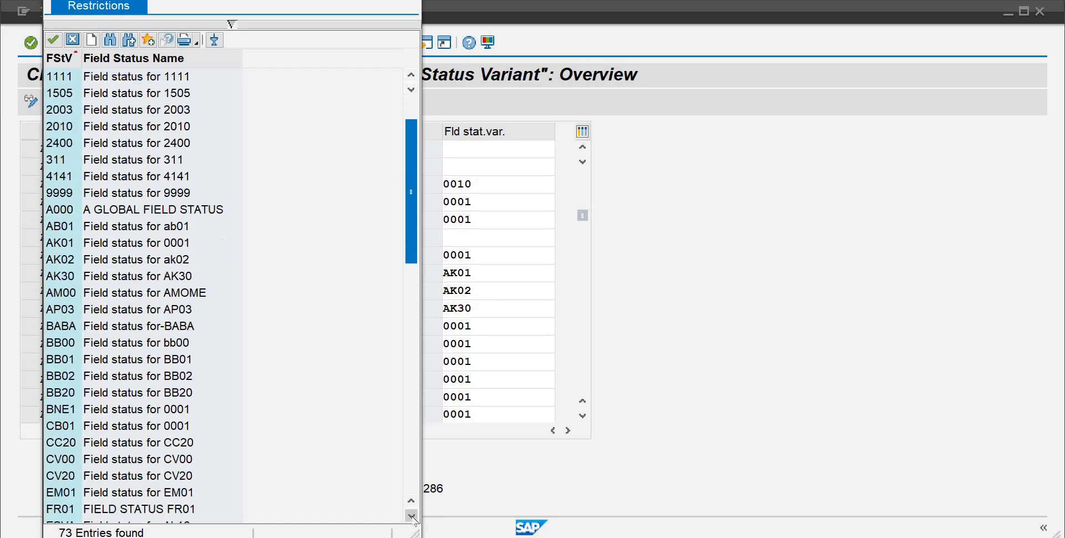
{"action": "left_click", "coordinate": [411, 516]}
{"action": "left_click", "coordinate": [411, 515]}
{"action": "left_click", "coordinate": [410, 515]}
{"action": "left_click", "coordinate": [411, 515]}
{"action": "left_click", "coordinate": [411, 515]}
{"action": "left_click", "coordinate": [411, 515]}
{"action": "left_click", "coordinate": [411, 515]}
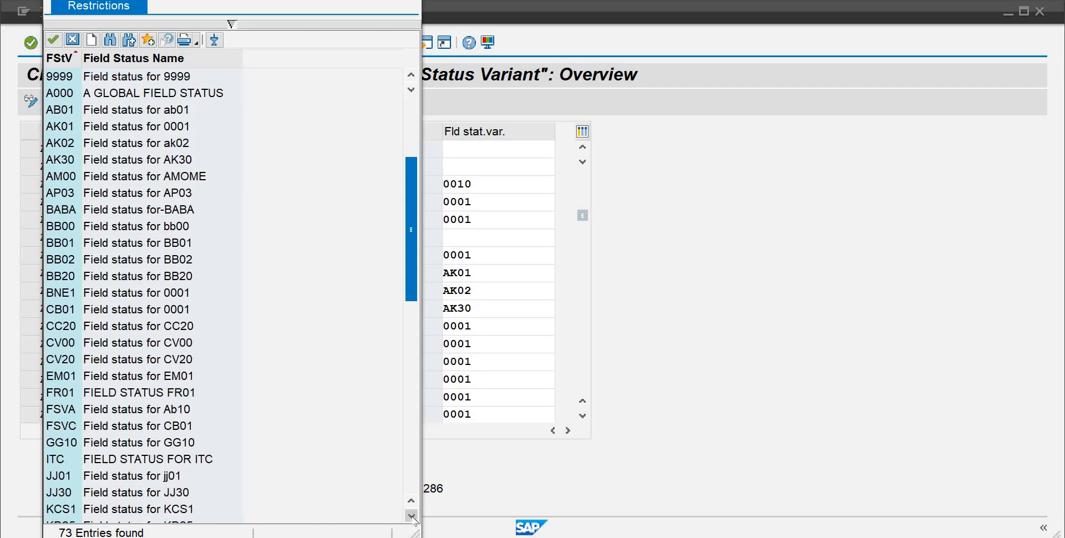
{"action": "left_click", "coordinate": [411, 515]}
{"action": "left_click", "coordinate": [411, 515]}
{"action": "left_click", "coordinate": [411, 515]}
{"action": "left_click", "coordinate": [411, 516]}
{"action": "left_click", "coordinate": [411, 515]}
{"action": "left_click", "coordinate": [410, 515]}
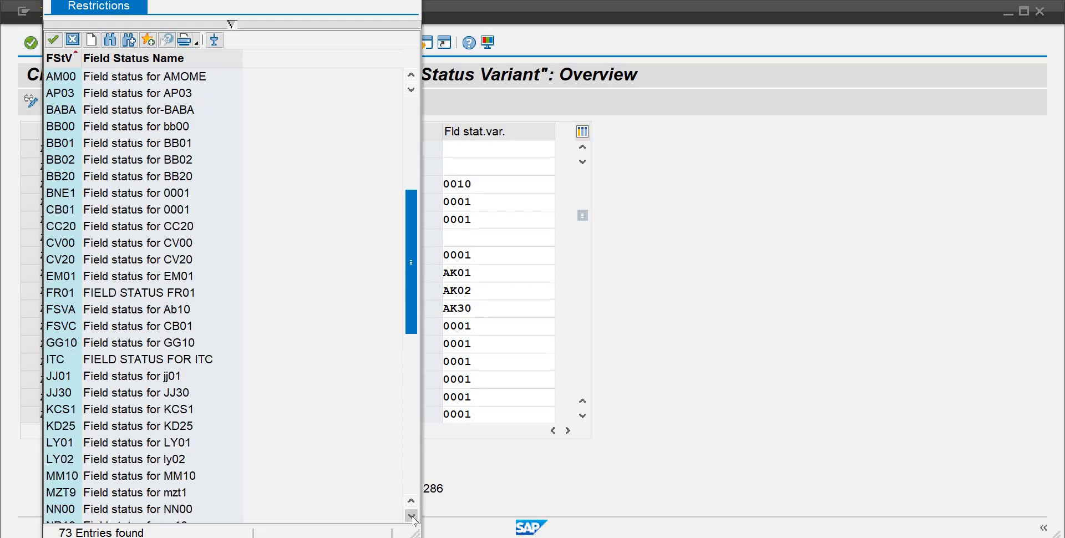
{"action": "left_click", "coordinate": [411, 516]}
{"action": "left_click", "coordinate": [411, 515]}
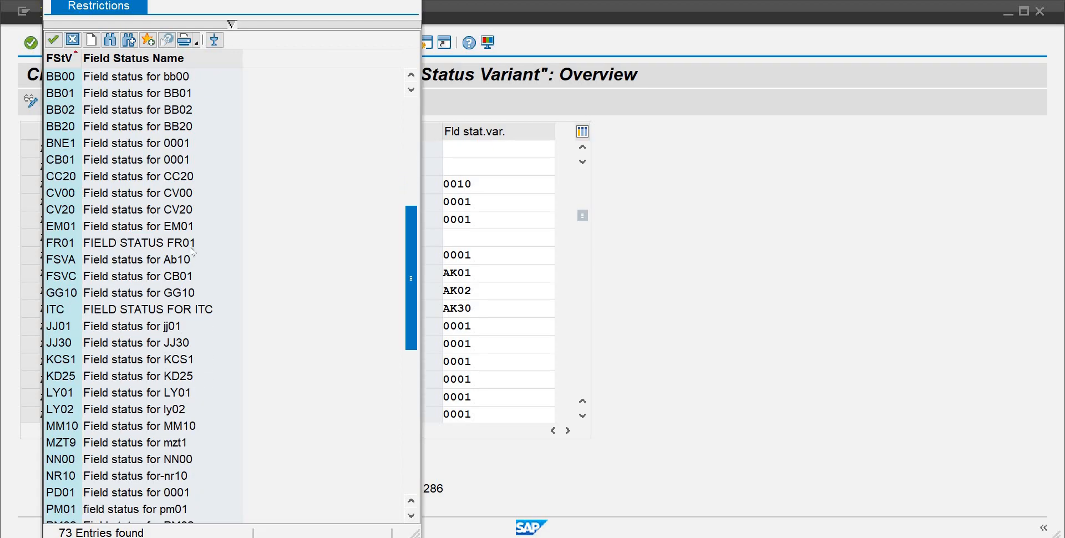
{"action": "double_click", "coordinate": [173, 261]}
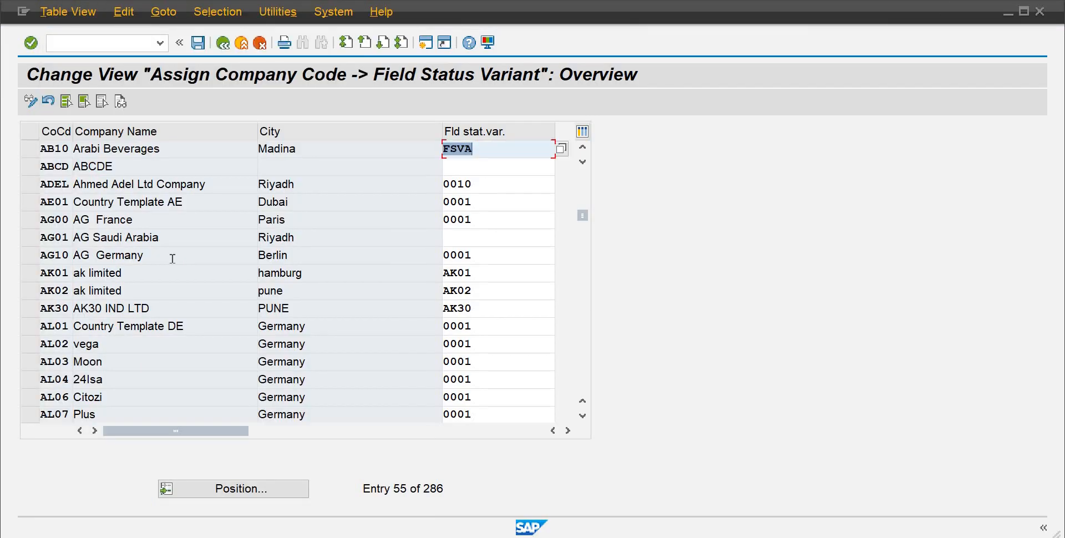
Step: Save the assignment under customizing request A4HK900651
{"action": "key", "text": "ctrl+s"}
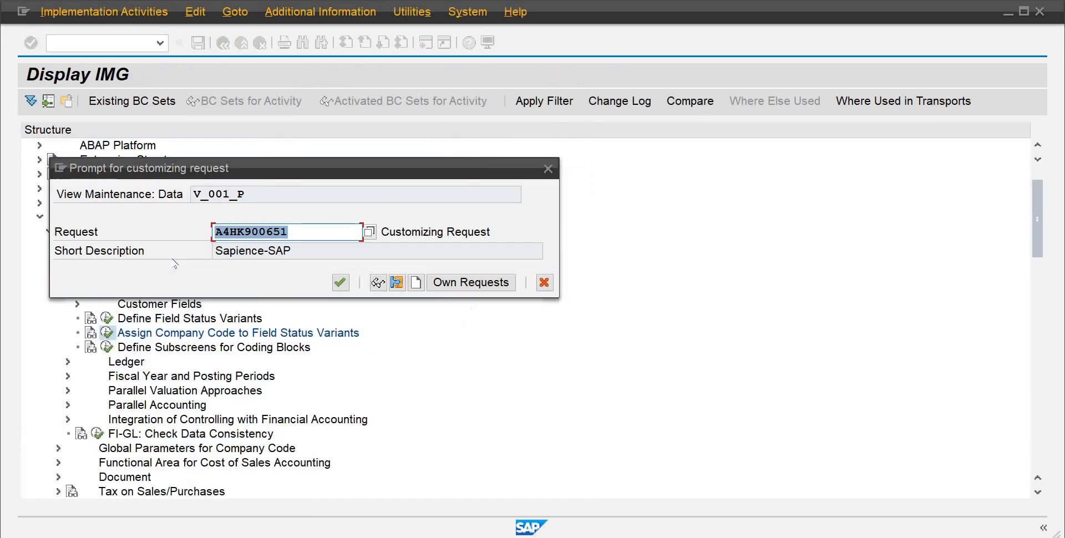
{"action": "key", "text": "Return"}
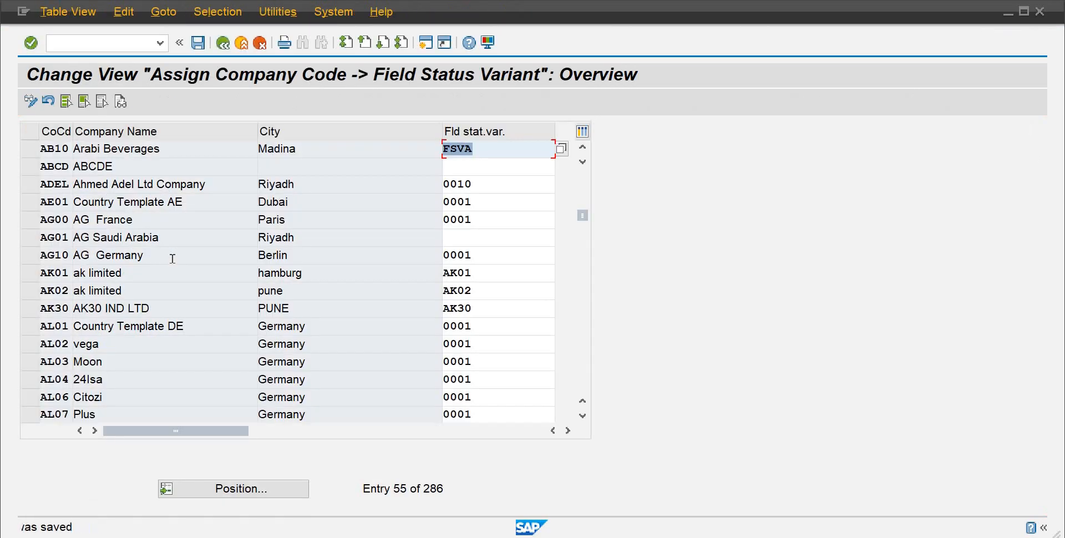
Step: Close the Enqueue Administration session and return to the G/L account editing session
{"action": "mouse_move", "coordinate": [640, 537]}
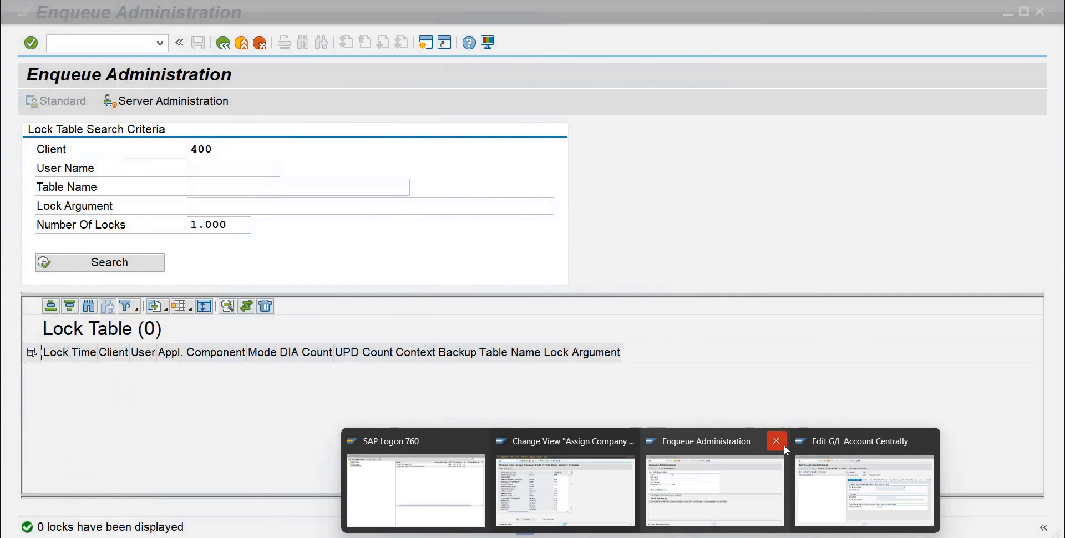
{"action": "left_click", "coordinate": [775, 441]}
{"action": "left_click", "coordinate": [809, 482]}
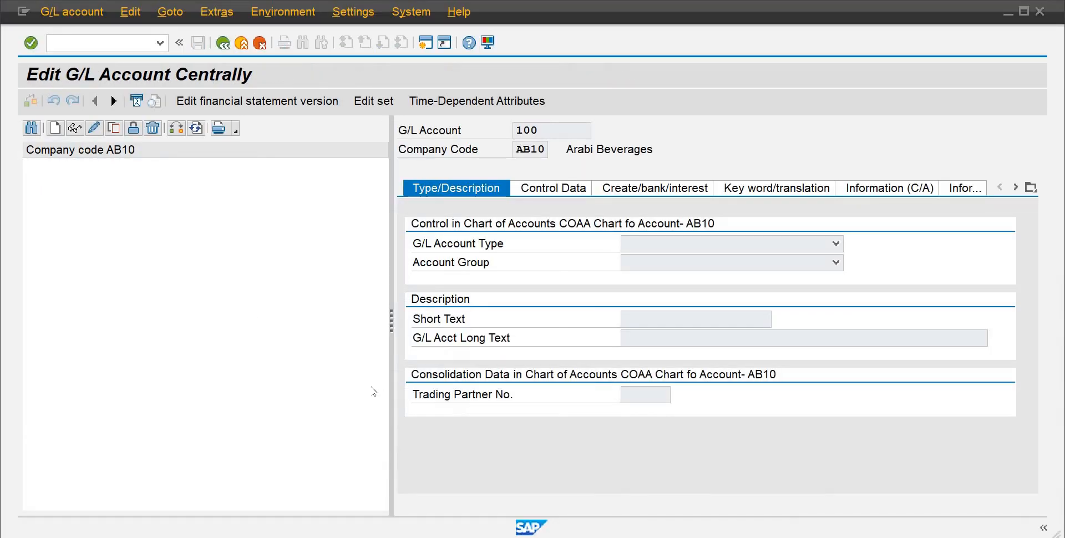
Step: Start creating G/L account 100 in company code AB10 and set its type to Balance Sheet Account
{"action": "left_click", "coordinate": [54, 129]}
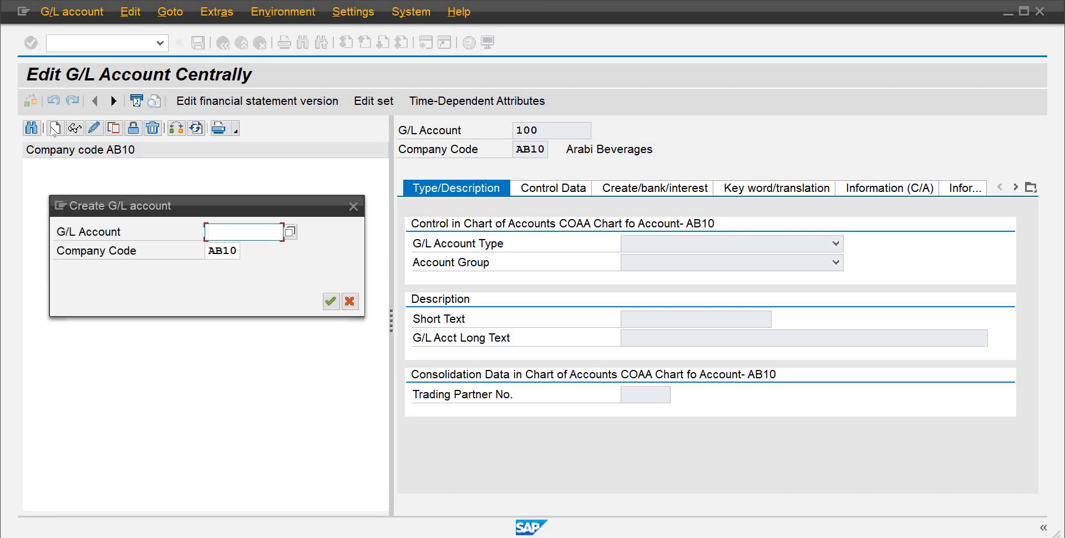
{"action": "type", "text": "100"}
{"action": "key", "text": "Return"}
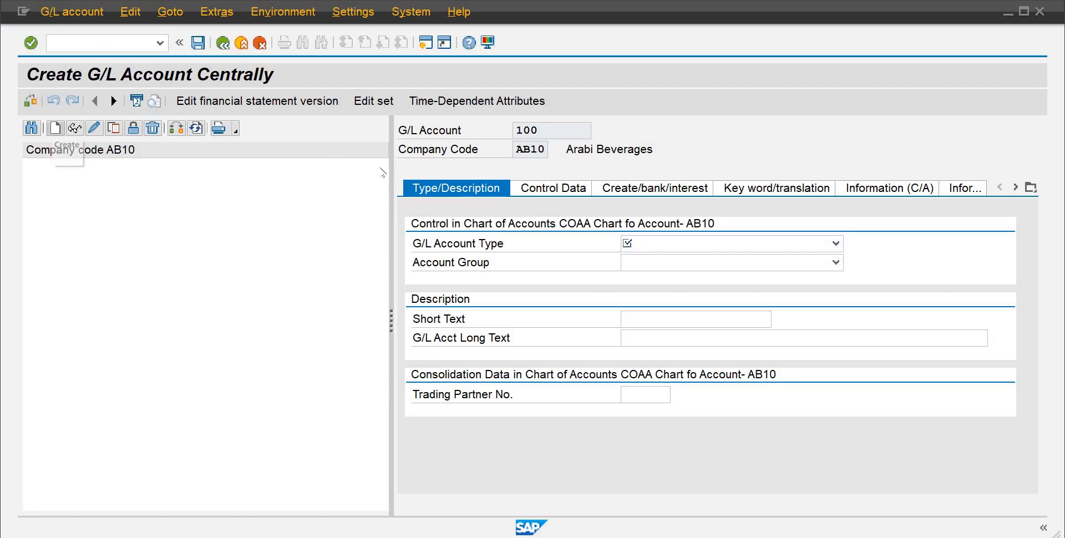
{"action": "left_click", "coordinate": [836, 244]}
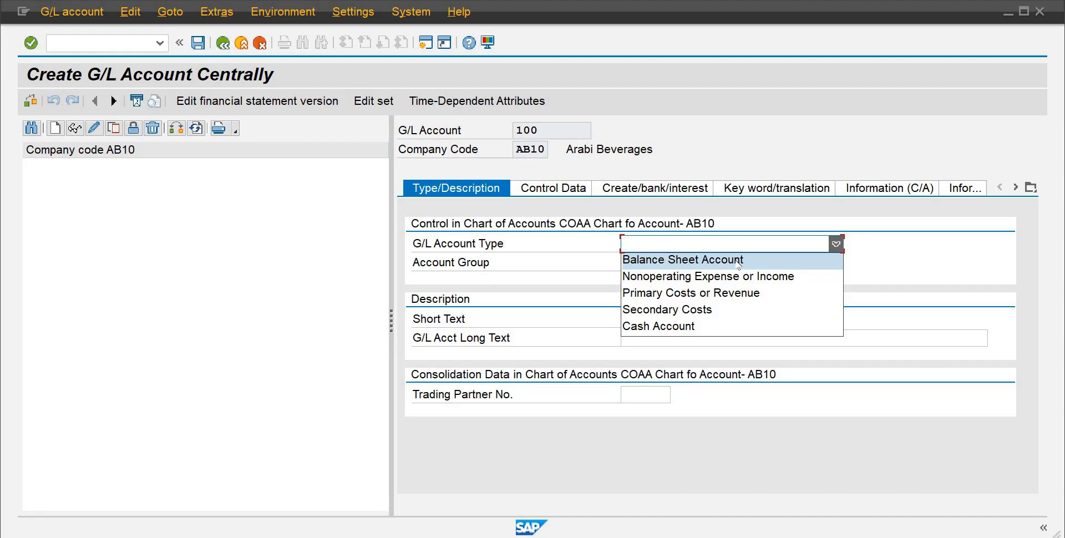
{"action": "left_click", "coordinate": [738, 261]}
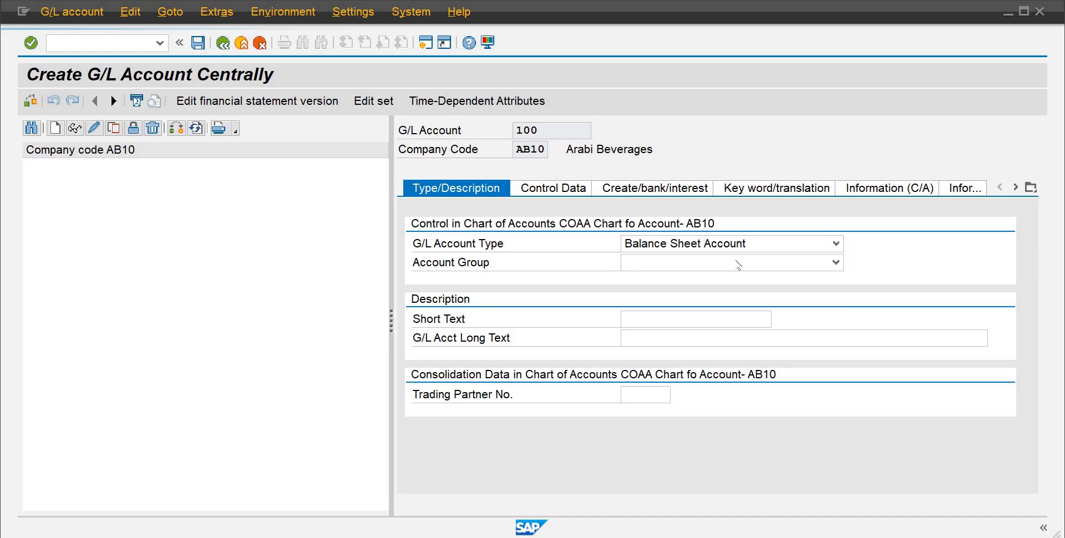
Step: Assign account group Current Assets - AB10, with short text SBL and long text Standard Bank
{"action": "left_click", "coordinate": [837, 263]}
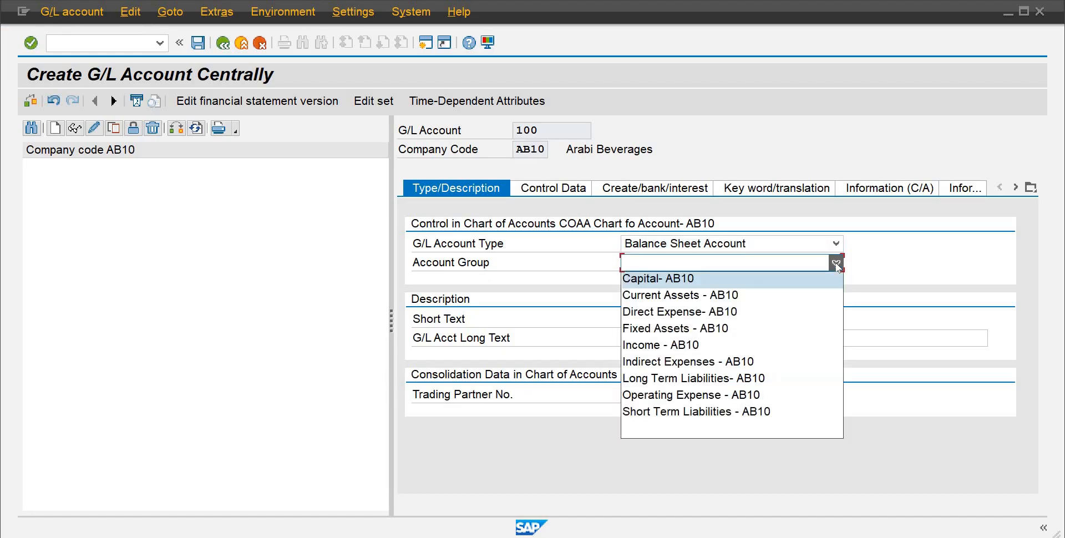
{"action": "left_click", "coordinate": [712, 297]}
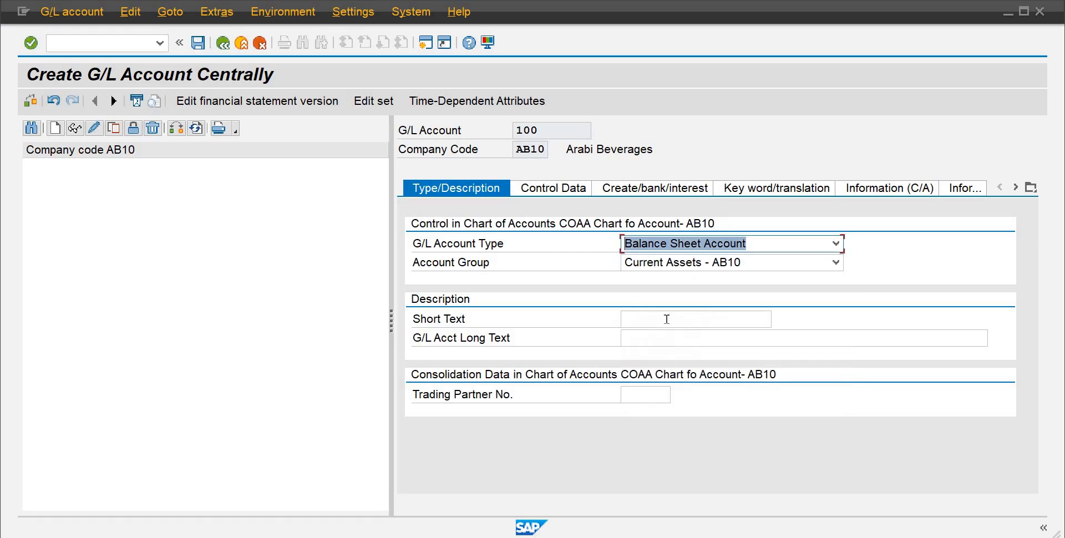
{"action": "left_click", "coordinate": [660, 322]}
{"action": "key", "text": "Caps_Lock"}
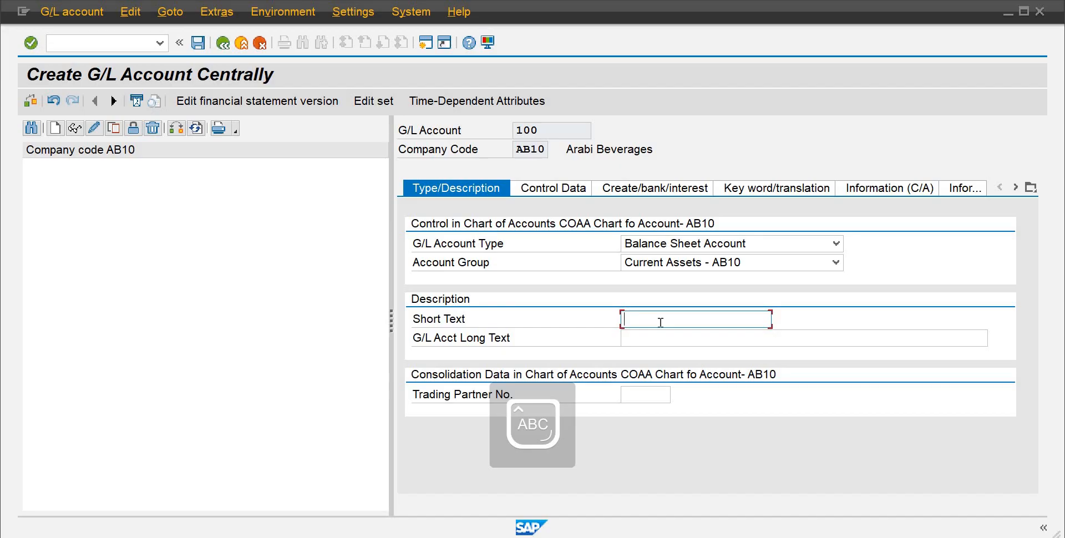
{"action": "type", "text": "SBL"}
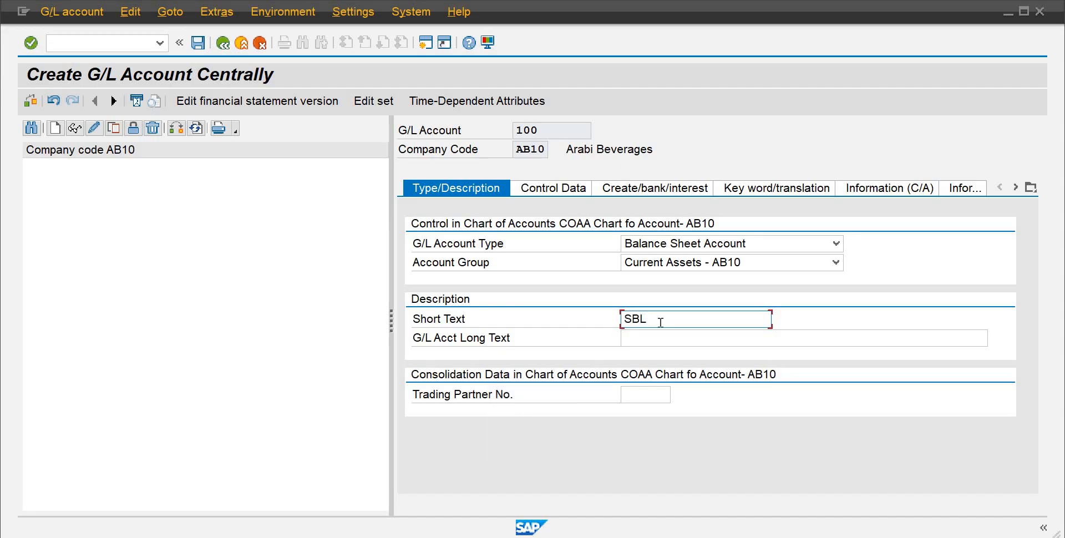
{"action": "key", "text": "Tab"}
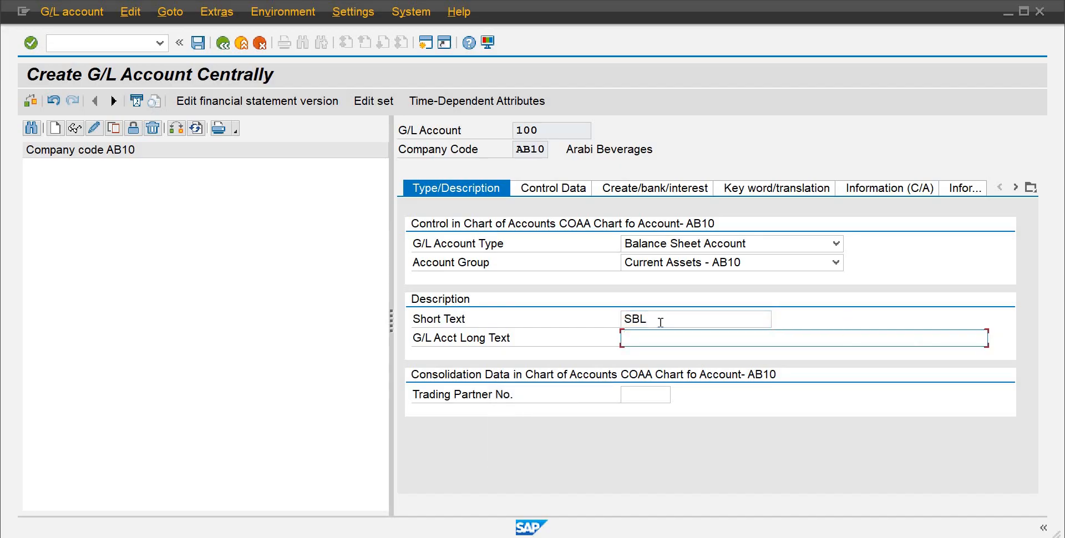
{"action": "key", "text": "Caps_Lock"}
{"action": "type", "text": "St"}
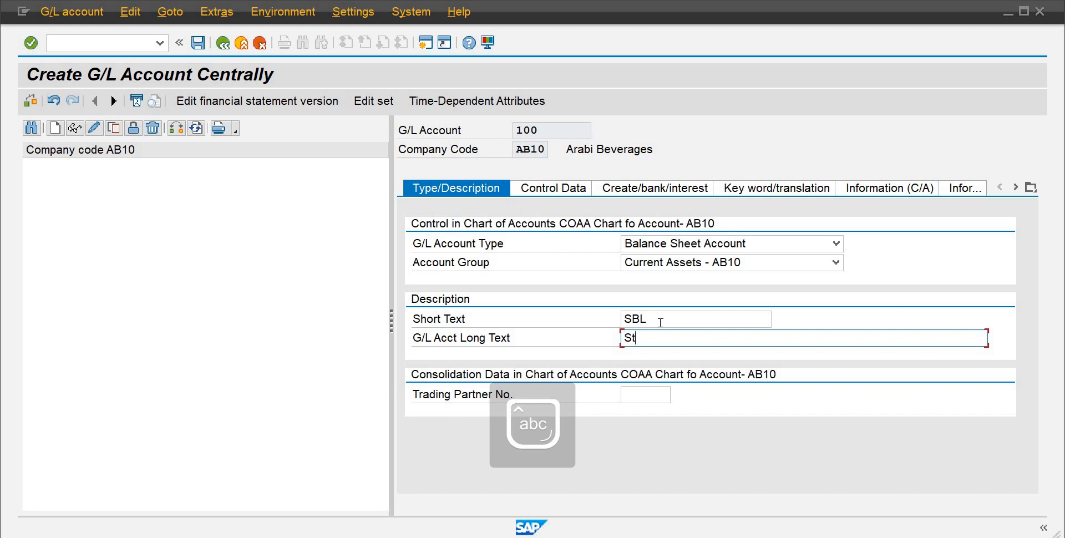
{"action": "type", "text": "andard"}
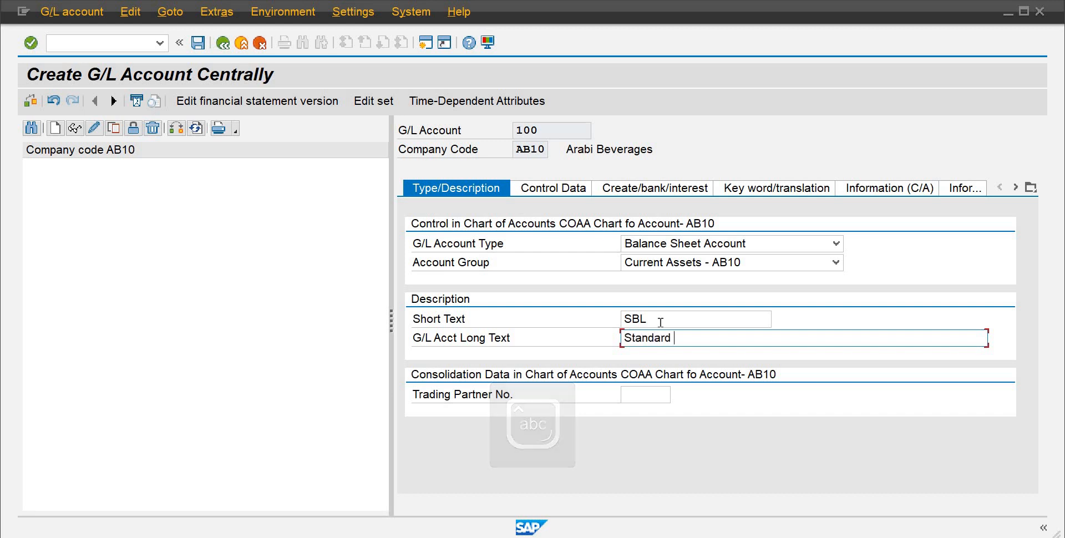
{"action": "type", "text": " Bank"}
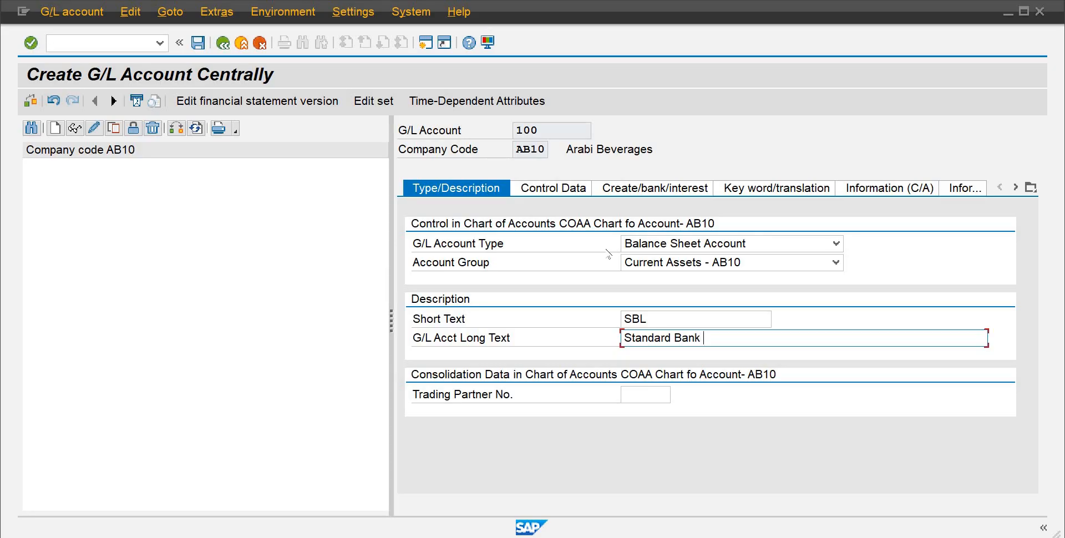
Step: In the control data, enable balances in local currency only and set the sort key to 001 (Posting date)
{"action": "left_click", "coordinate": [553, 191]}
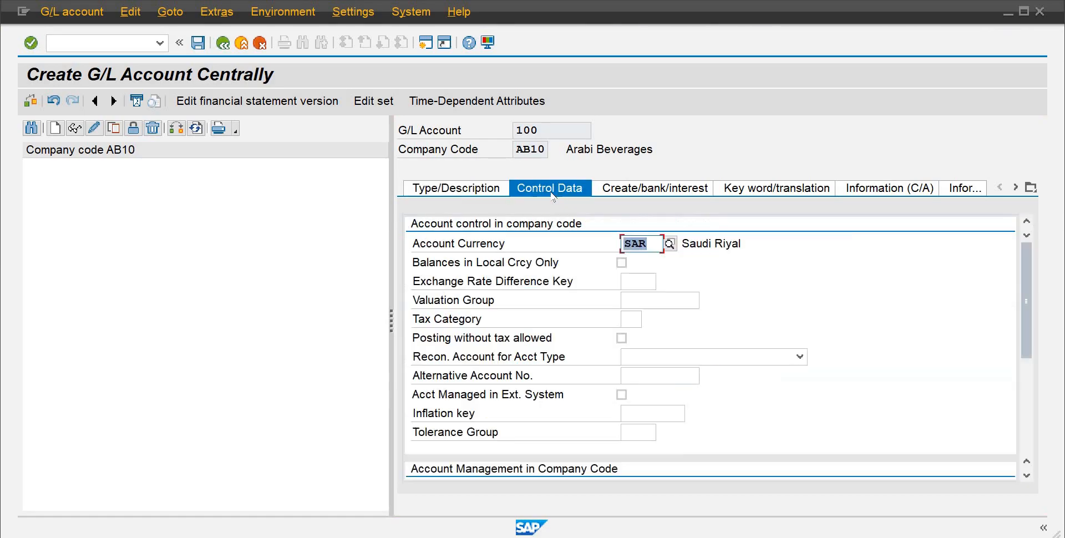
{"action": "left_click", "coordinate": [621, 263]}
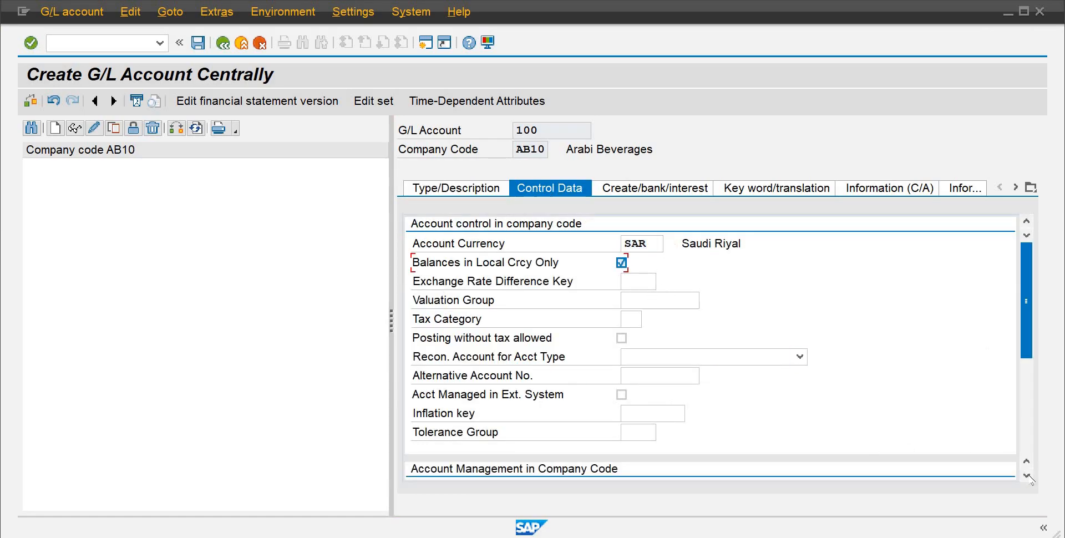
{"action": "scroll", "coordinate": [1030, 477], "scroll_direction": "down", "scroll_amount": 3}
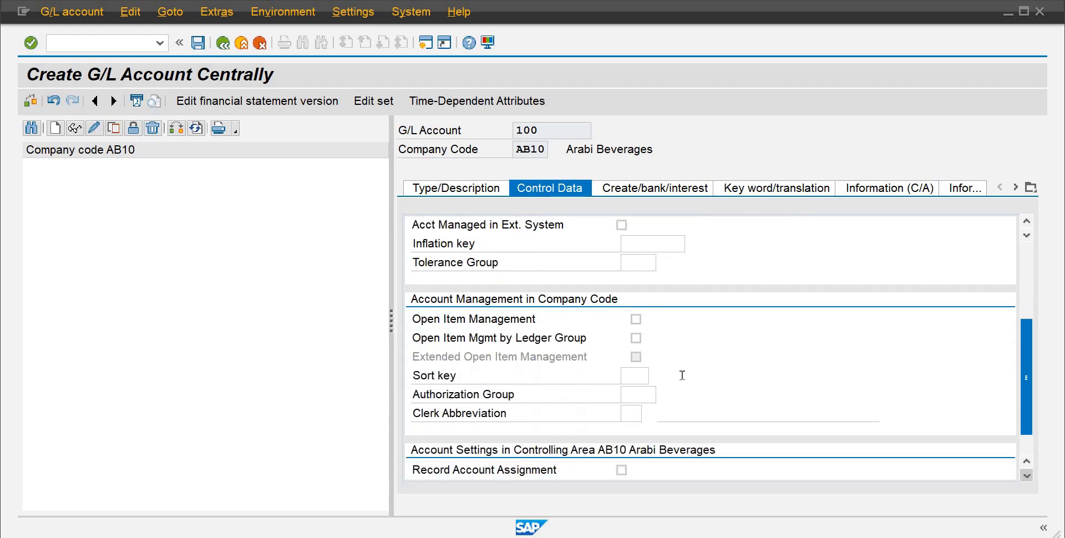
{"action": "left_click", "coordinate": [632, 372]}
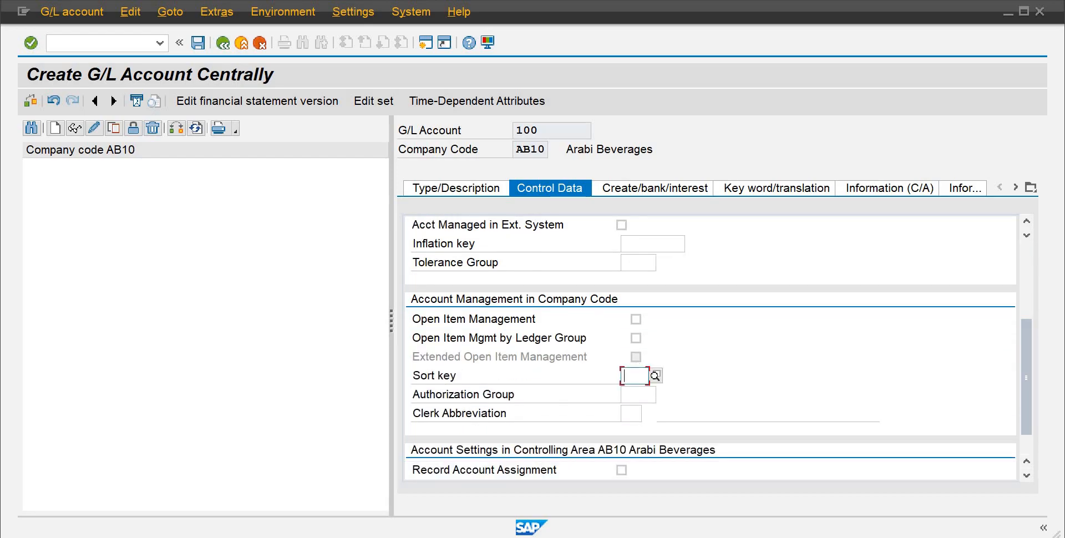
{"action": "type", "text": "001"}
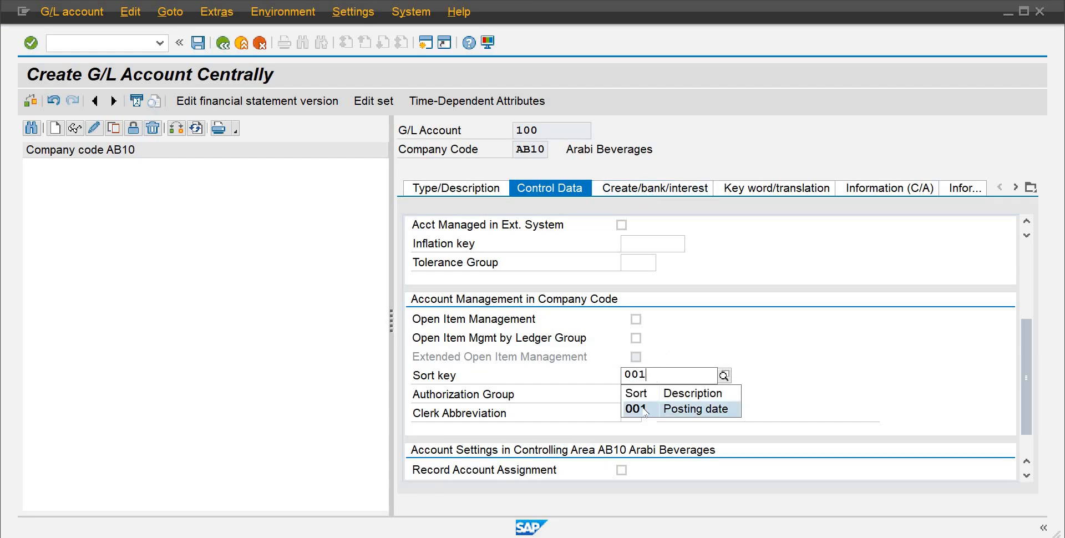
{"action": "left_click", "coordinate": [644, 410]}
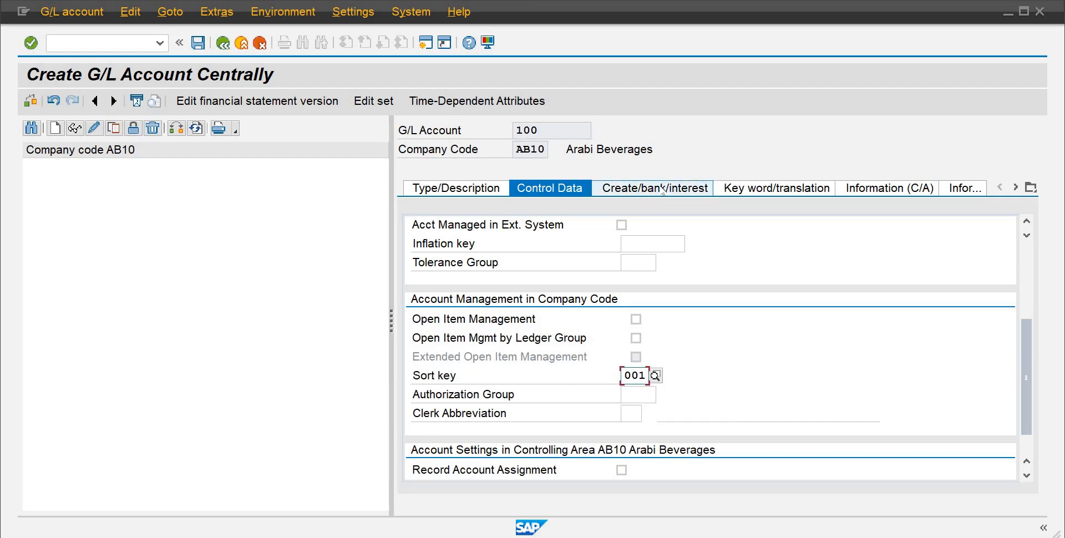
Step: Set the field status group to G001 and save G/L account 100
{"action": "left_click", "coordinate": [663, 189]}
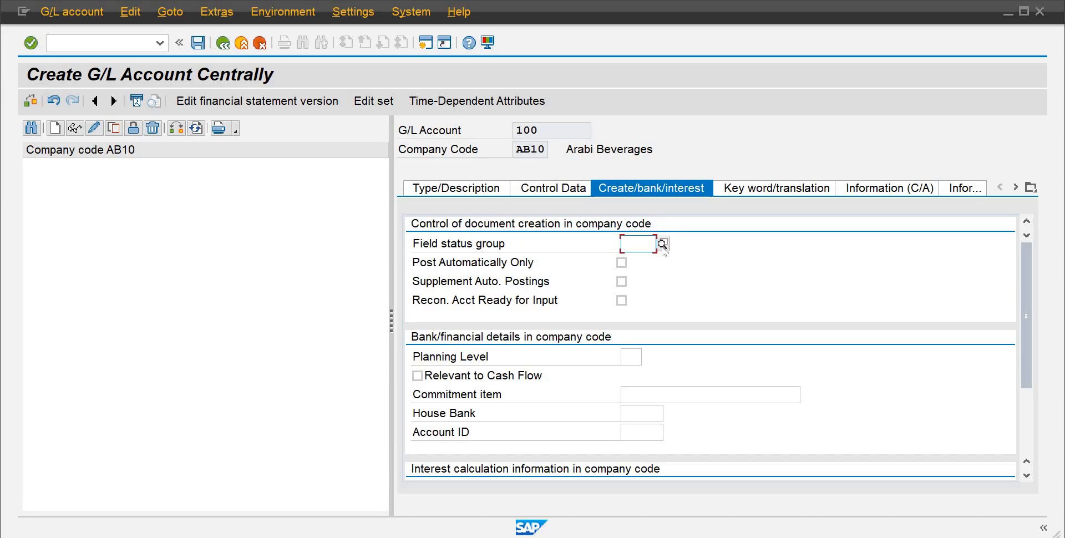
{"action": "left_click", "coordinate": [663, 244]}
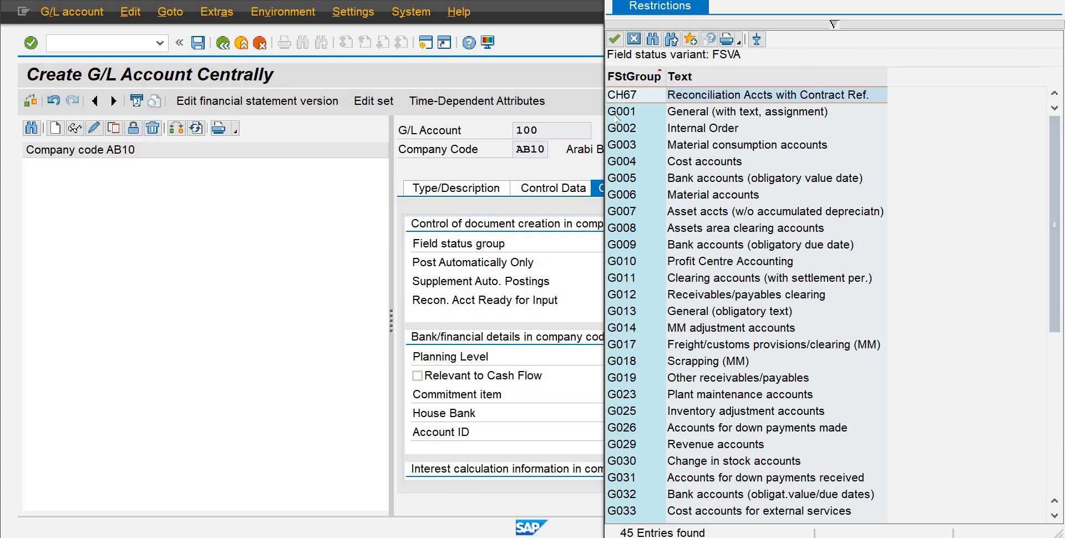
{"action": "double_click", "coordinate": [617, 112]}
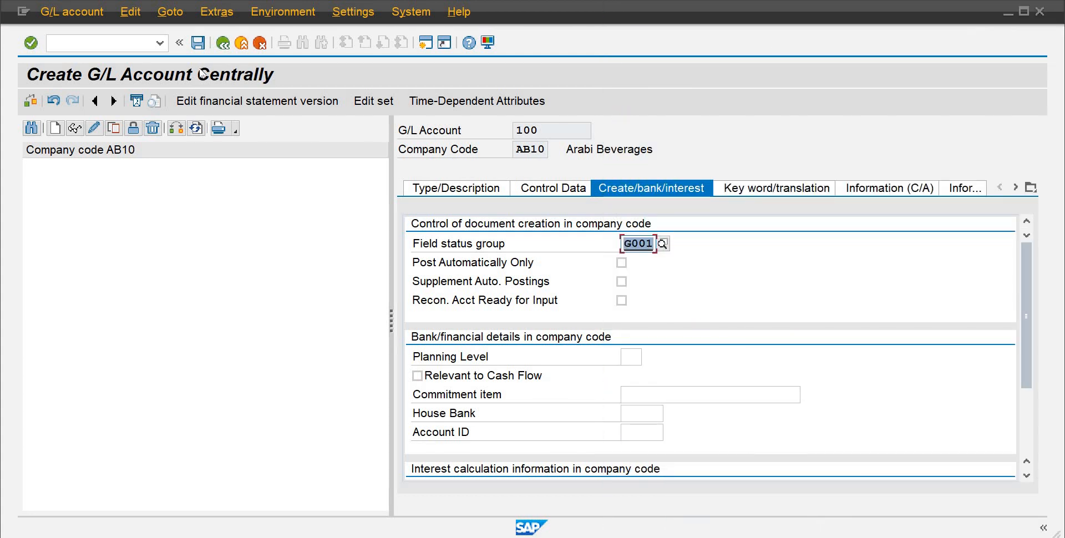
{"action": "left_click", "coordinate": [198, 42]}
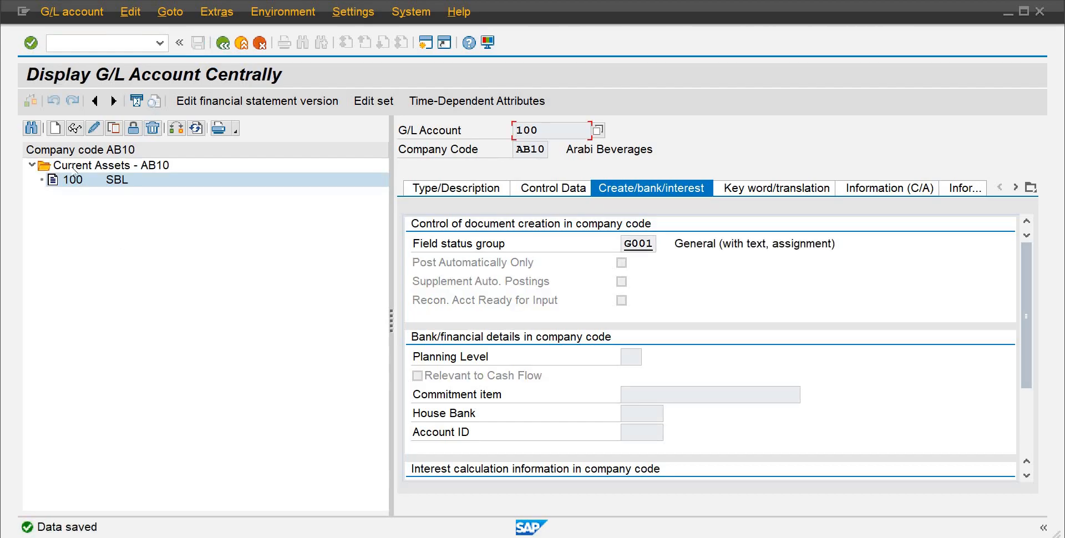
Step: Start creating G/L account 200 in company code AB10 and set its type to Balance Sheet Account
{"action": "left_click", "coordinate": [55, 129]}
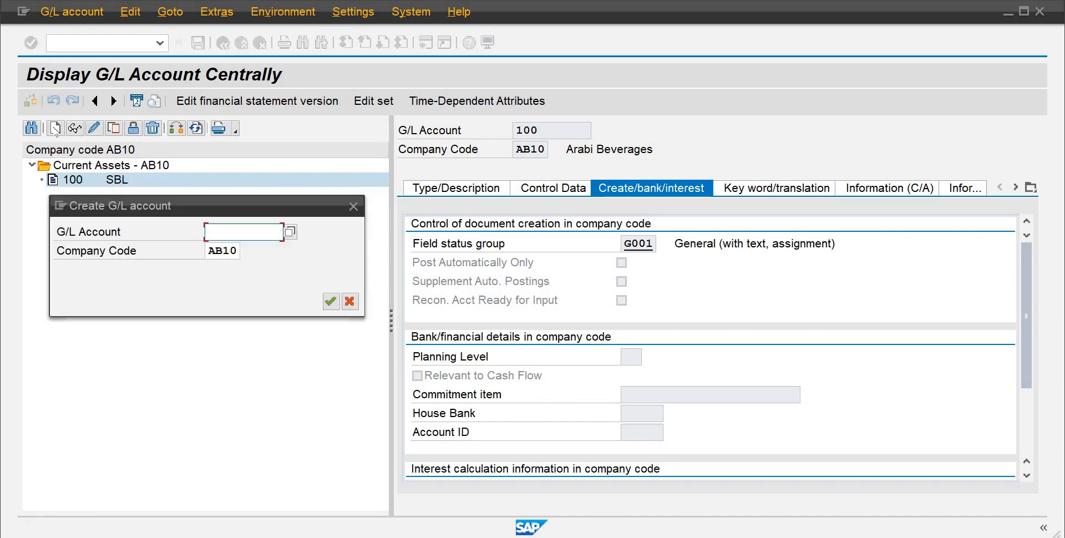
{"action": "type", "text": "200"}
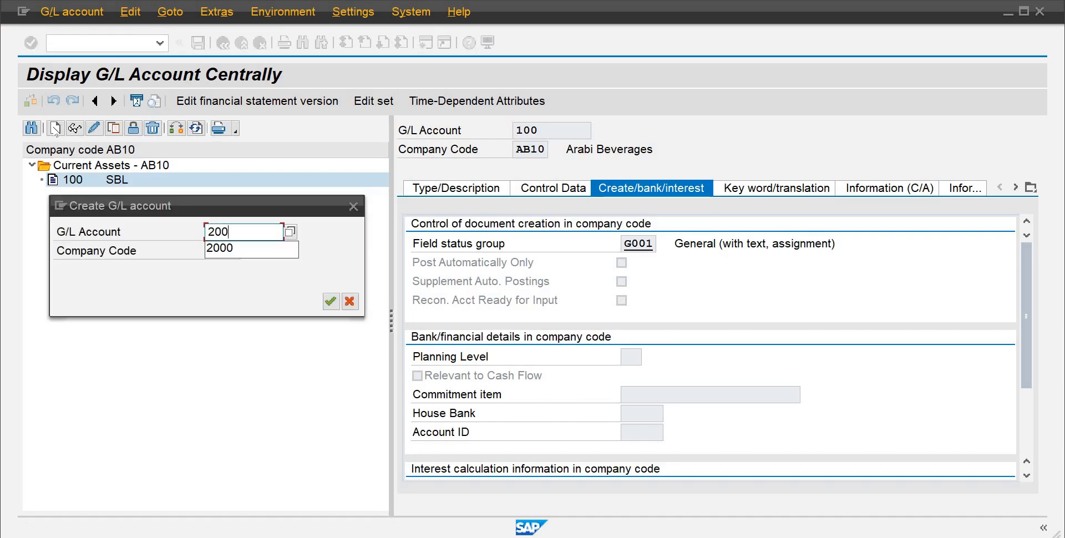
{"action": "key", "text": "Return"}
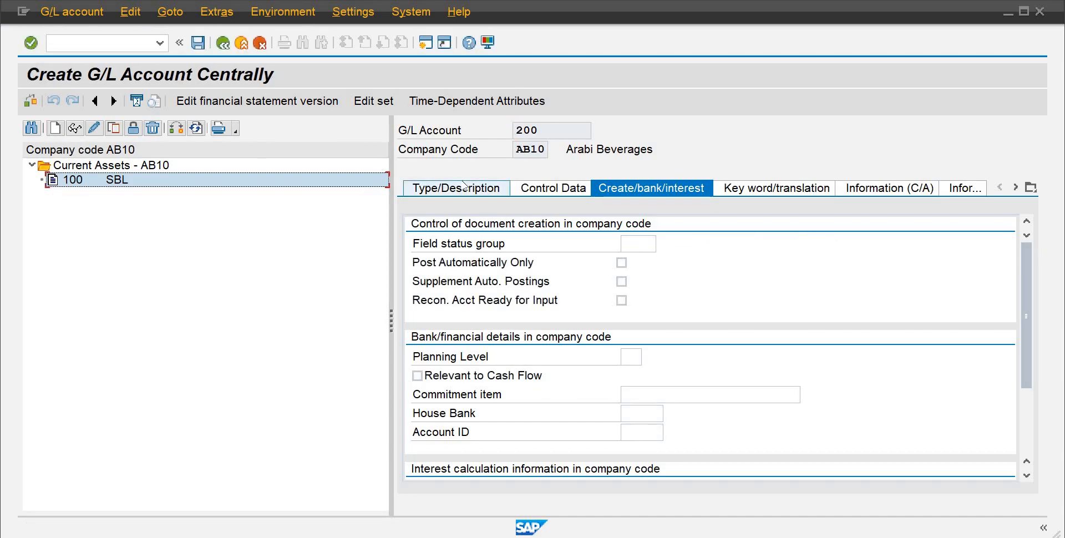
{"action": "left_click", "coordinate": [464, 187]}
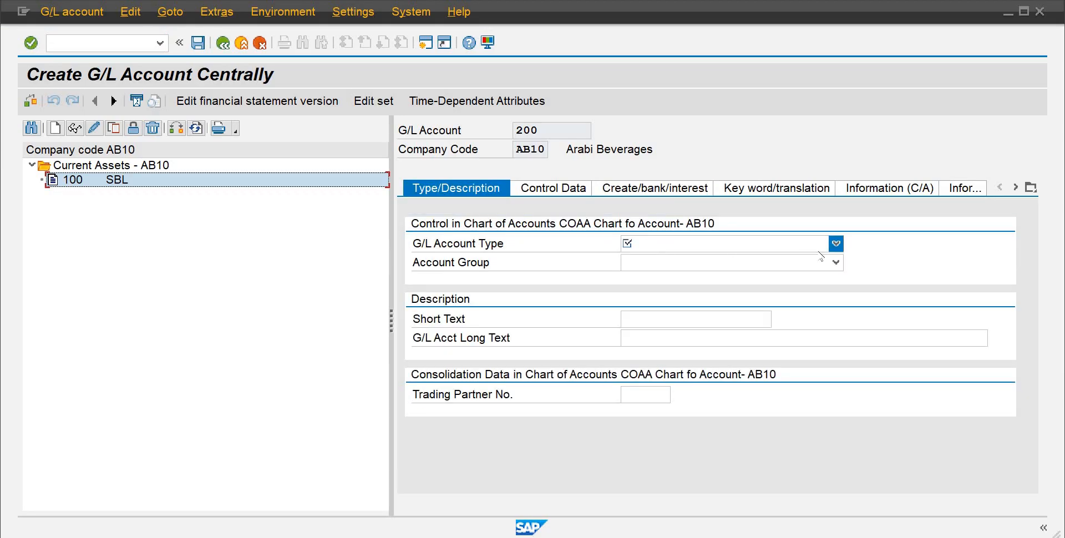
{"action": "left_click", "coordinate": [836, 244]}
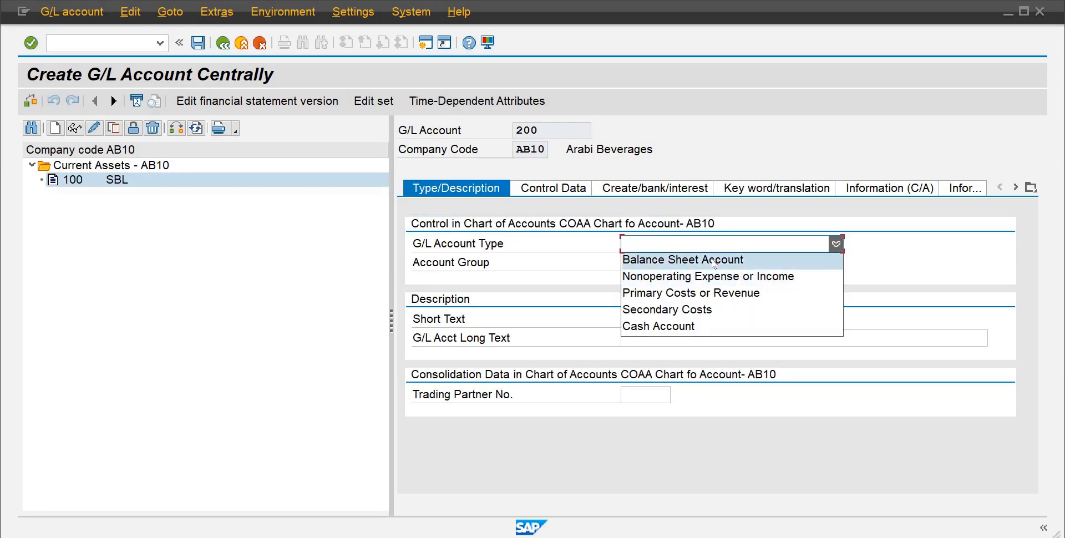
{"action": "left_click", "coordinate": [713, 261]}
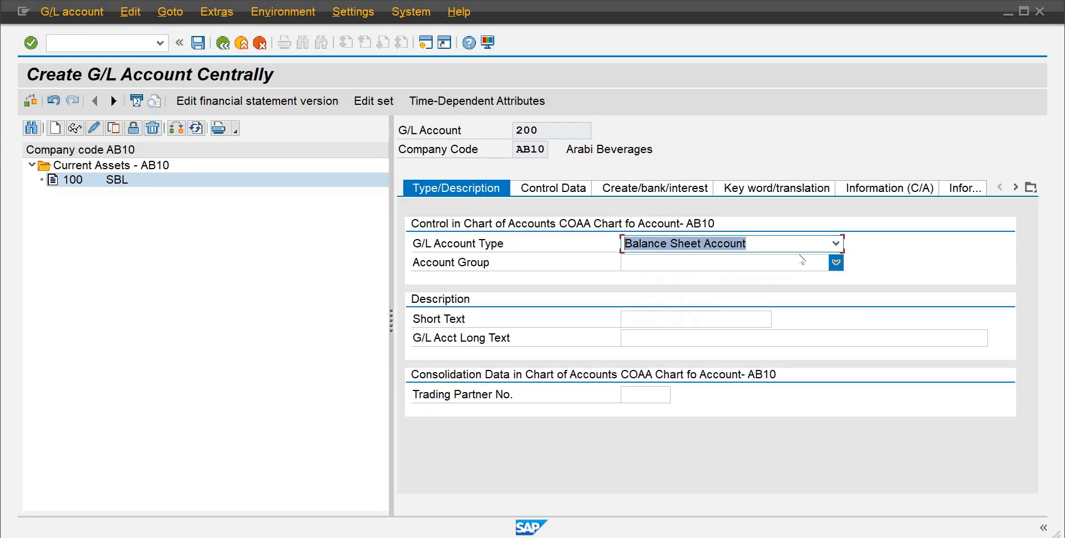
Step: Assign account group Capital- AB10, with short text Capital and long text Paid up Capital
{"action": "left_click", "coordinate": [835, 264]}
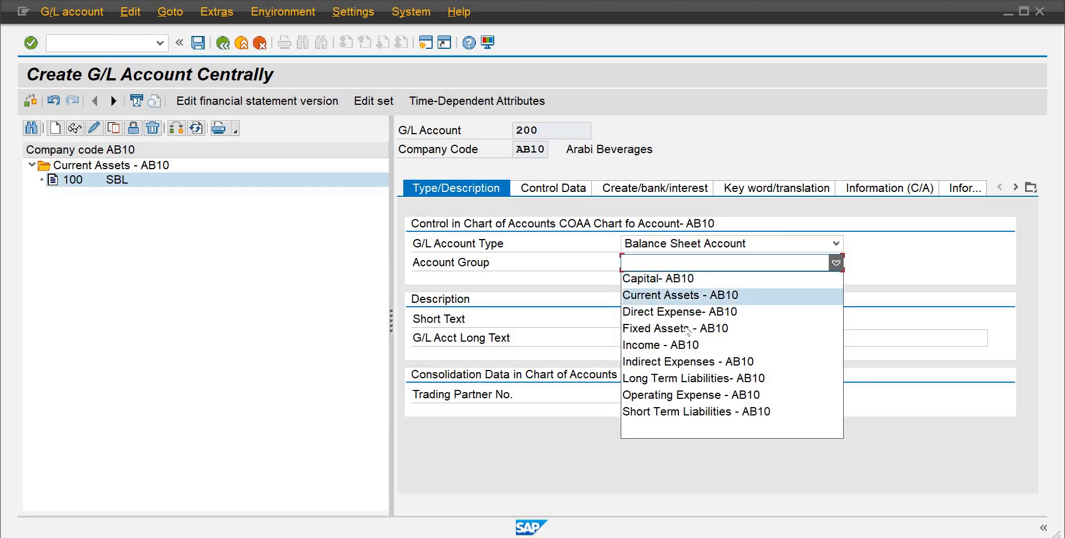
{"action": "left_click", "coordinate": [697, 279]}
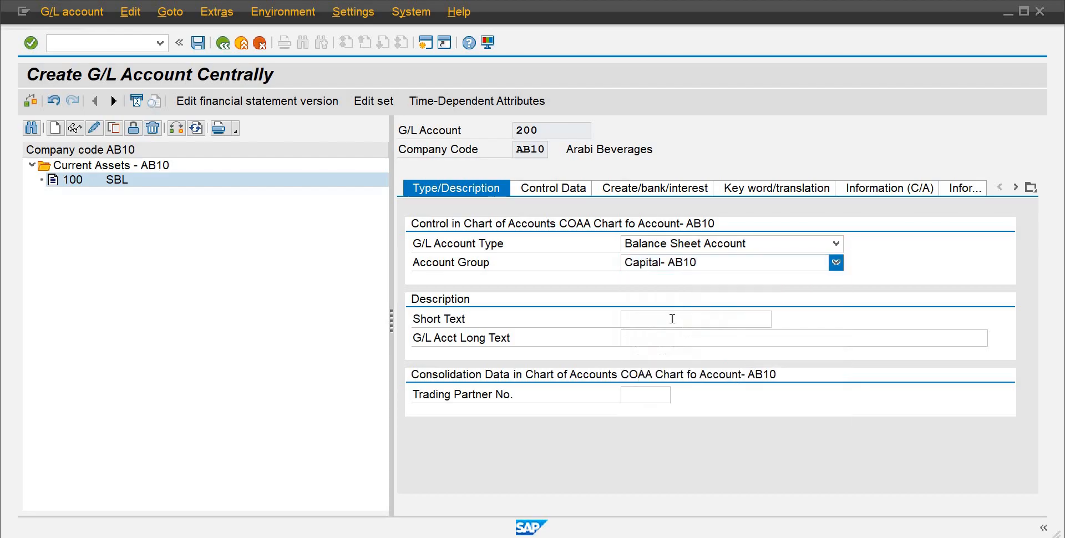
{"action": "left_click", "coordinate": [659, 316]}
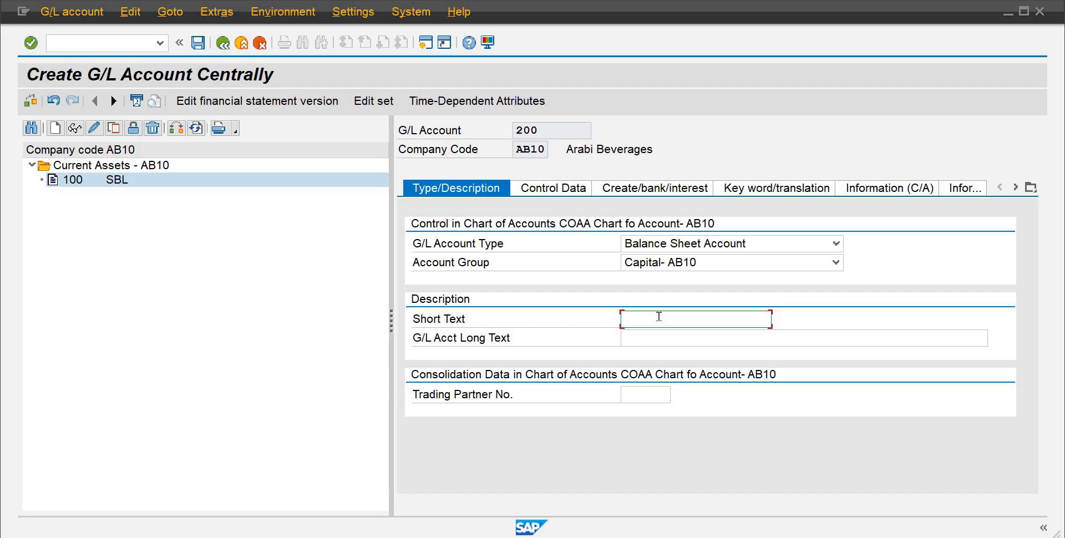
{"action": "type", "text": "Ca"}
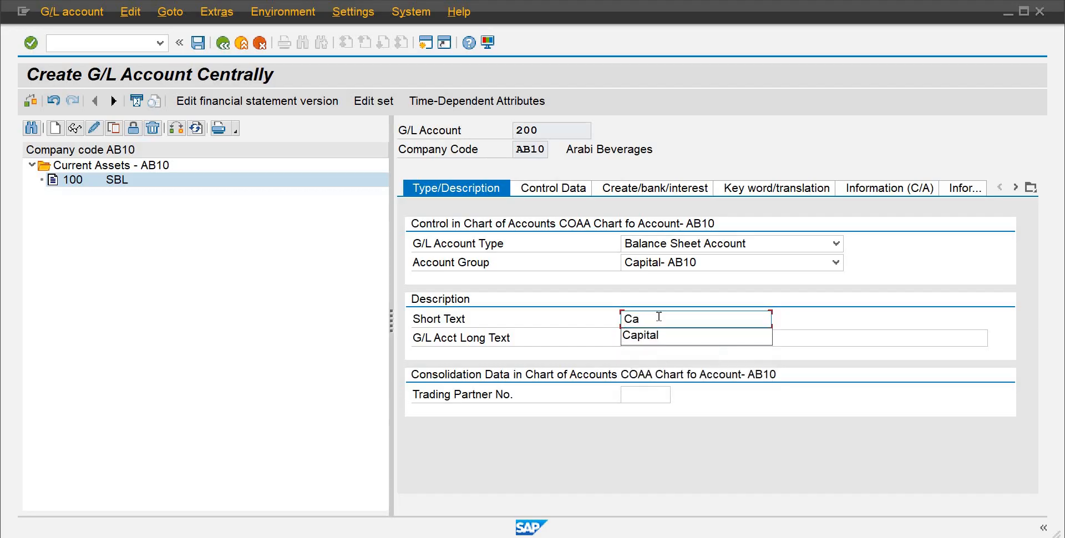
{"action": "key", "text": "Down"}
{"action": "key", "text": "Return"}
{"action": "key", "text": "Tab"}
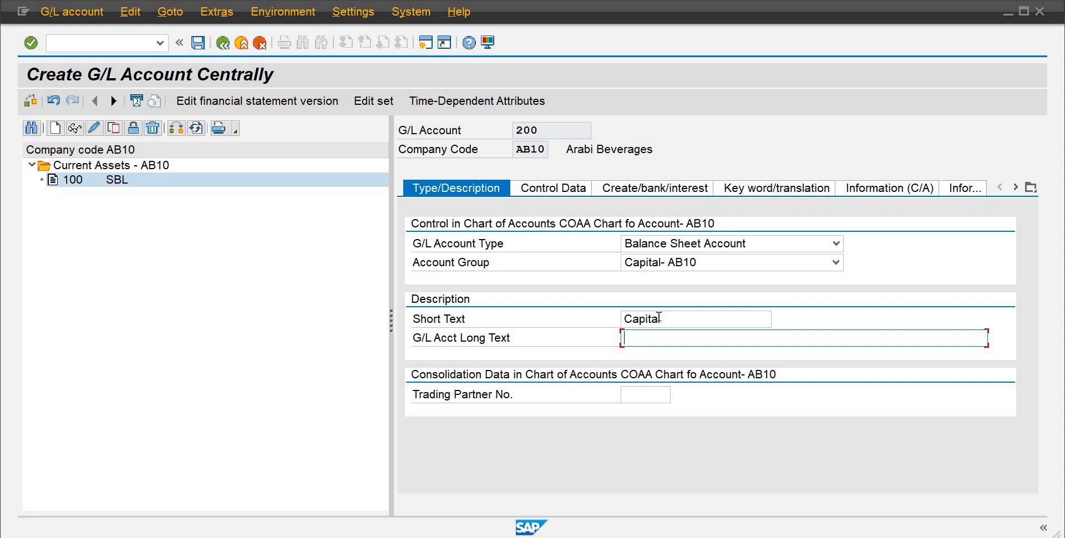
{"action": "type", "text": "Paid"}
{"action": "key", "text": "Down"}
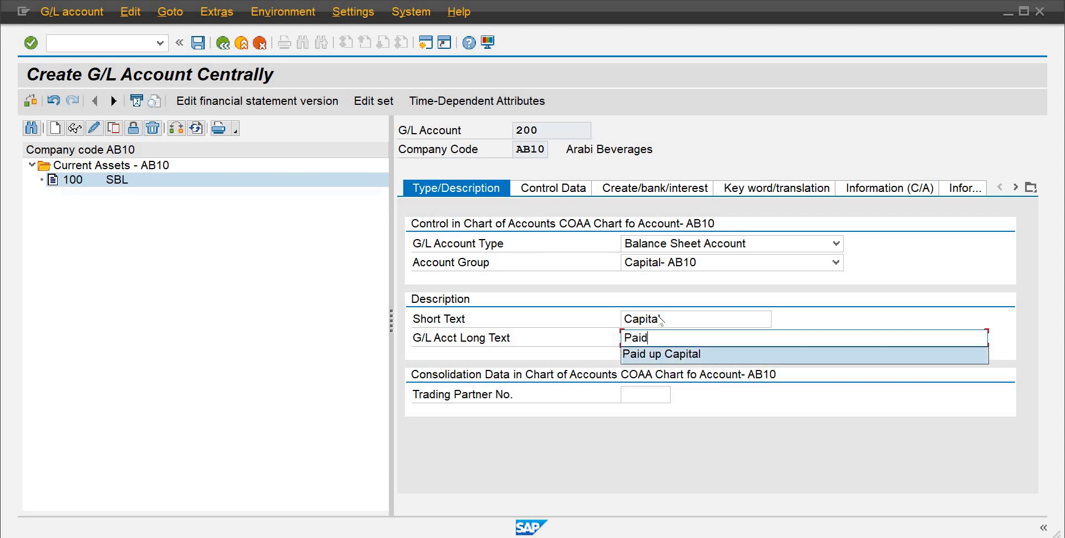
{"action": "key", "text": "Return"}
{"action": "key", "text": "Return"}
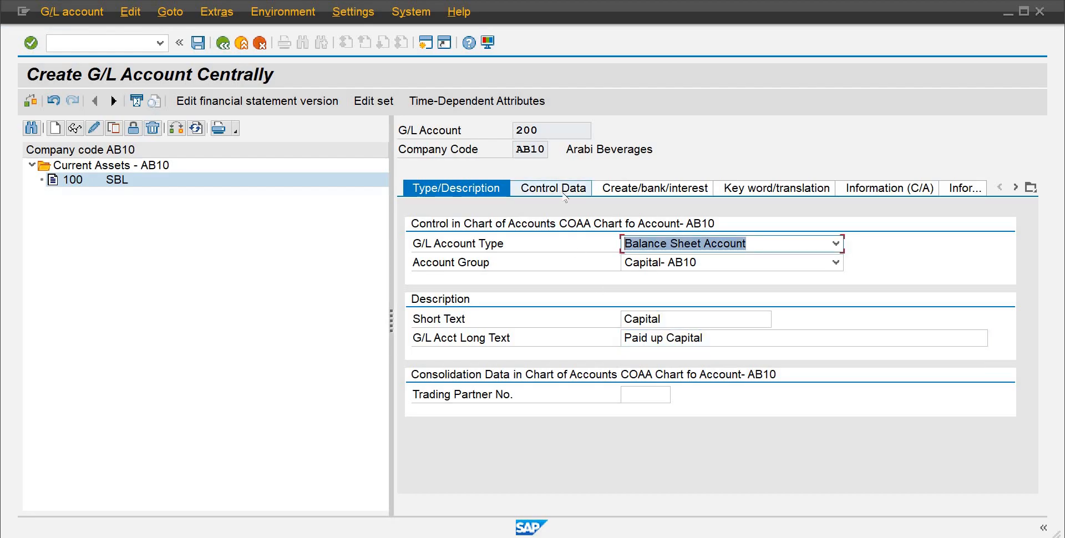
Step: In the control data, enable balances in local currency only and set the sort key to 001
{"action": "left_click", "coordinate": [564, 191]}
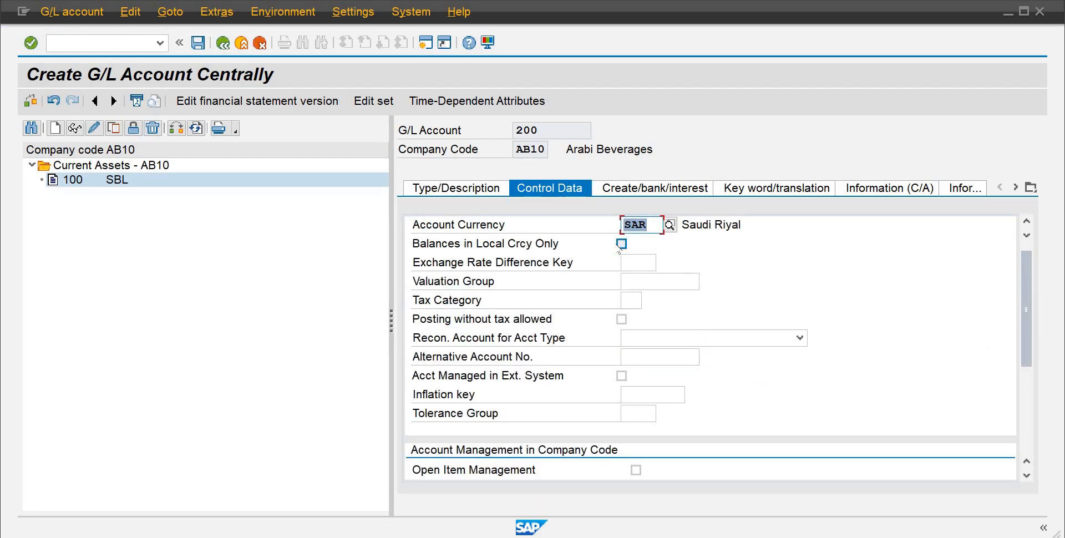
{"action": "left_click", "coordinate": [621, 244]}
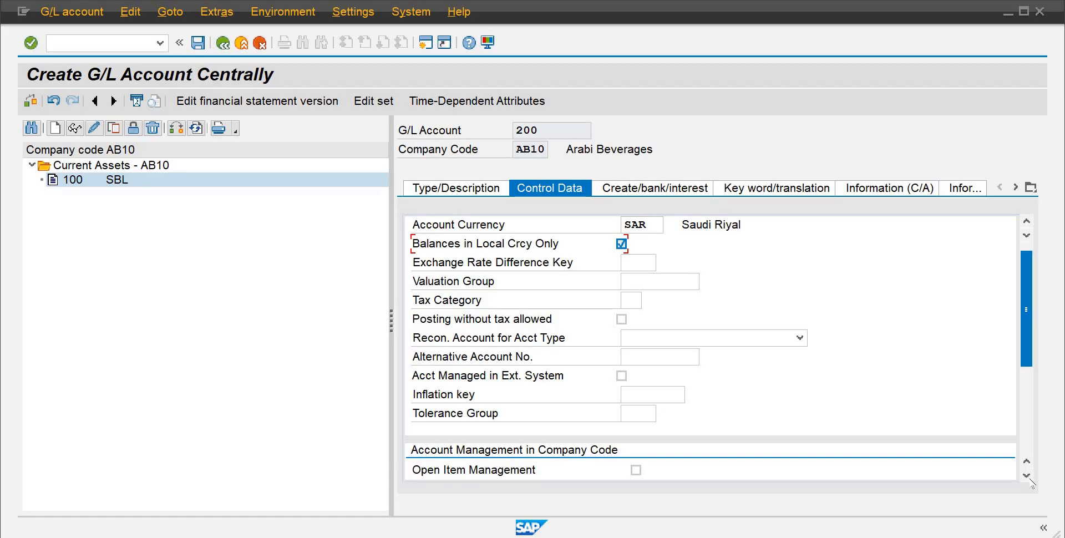
{"action": "scroll", "coordinate": [1030, 480], "scroll_direction": "down", "scroll_amount": 3}
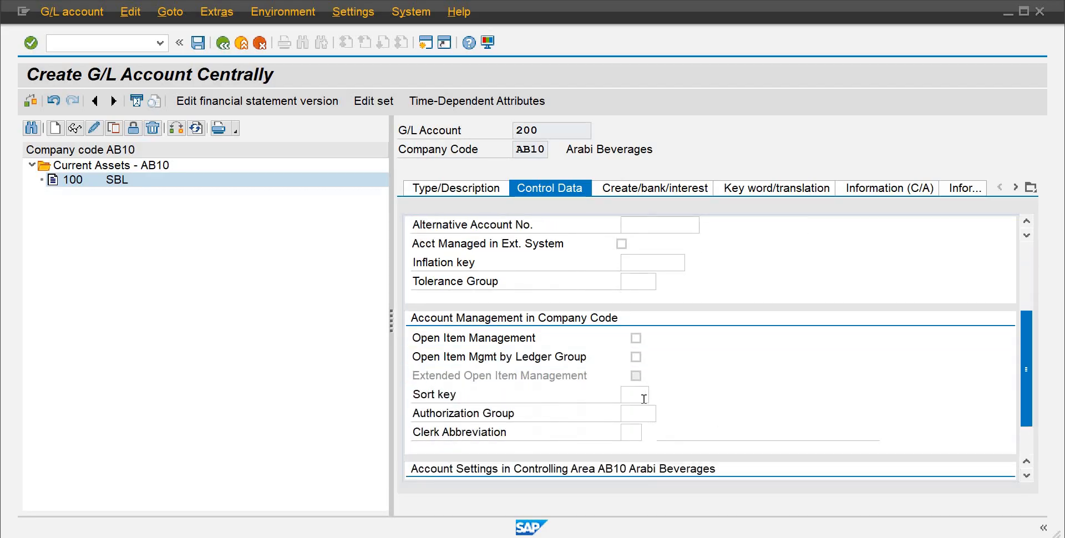
{"action": "left_click", "coordinate": [638, 393]}
{"action": "type", "text": "001"}
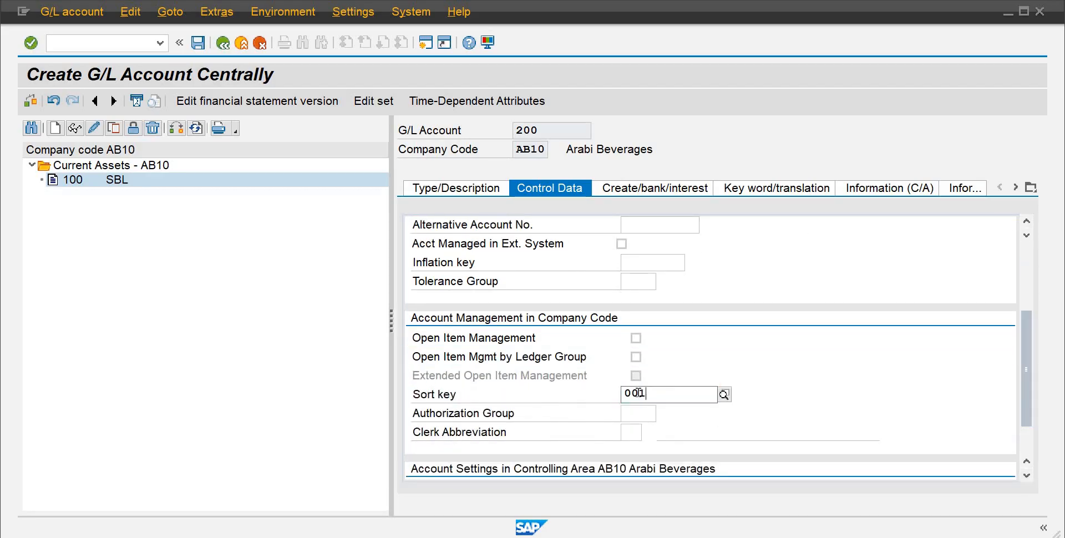
Step: Set the field status group to G001 and save G/L account 200
{"action": "left_click", "coordinate": [667, 189]}
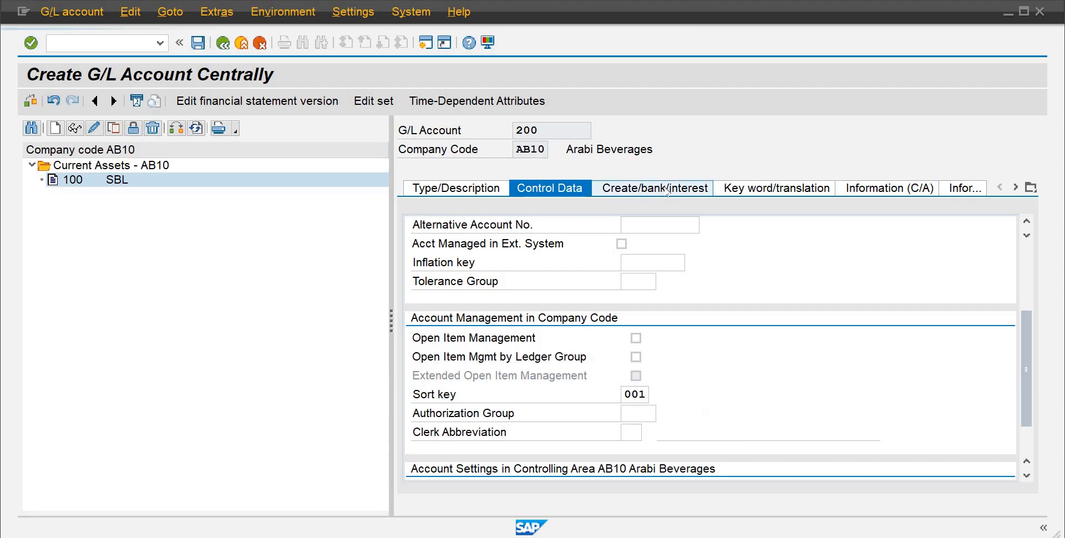
{"action": "type", "text": "g"}
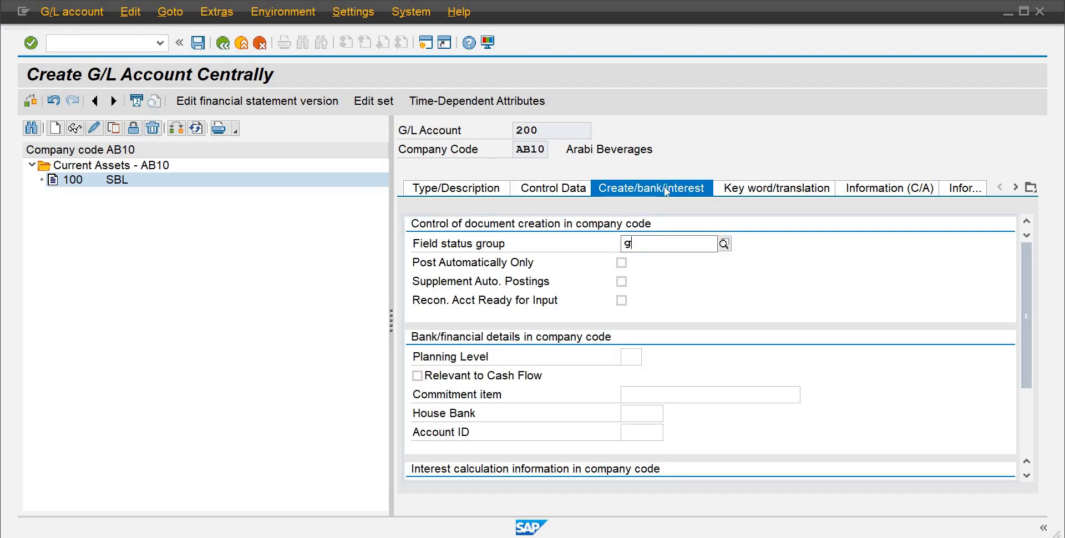
{"action": "type", "text": "001"}
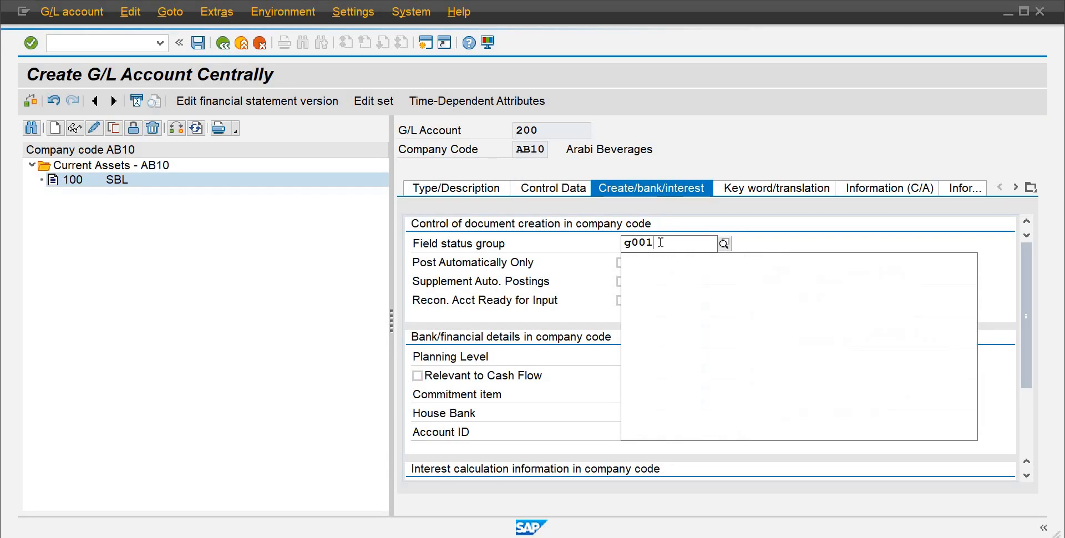
{"action": "left_click", "coordinate": [652, 277]}
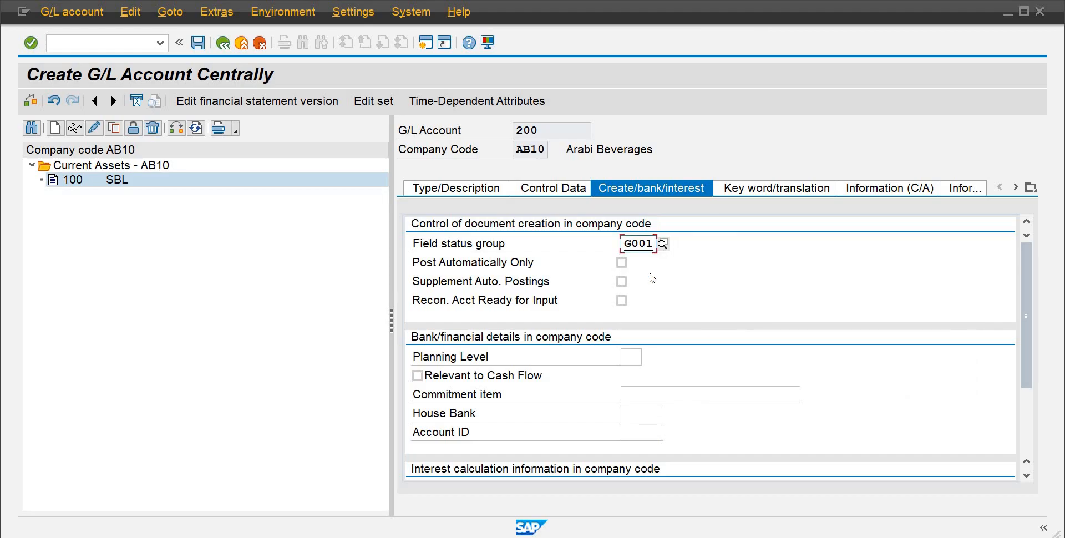
{"action": "key", "text": "ctrl+s"}
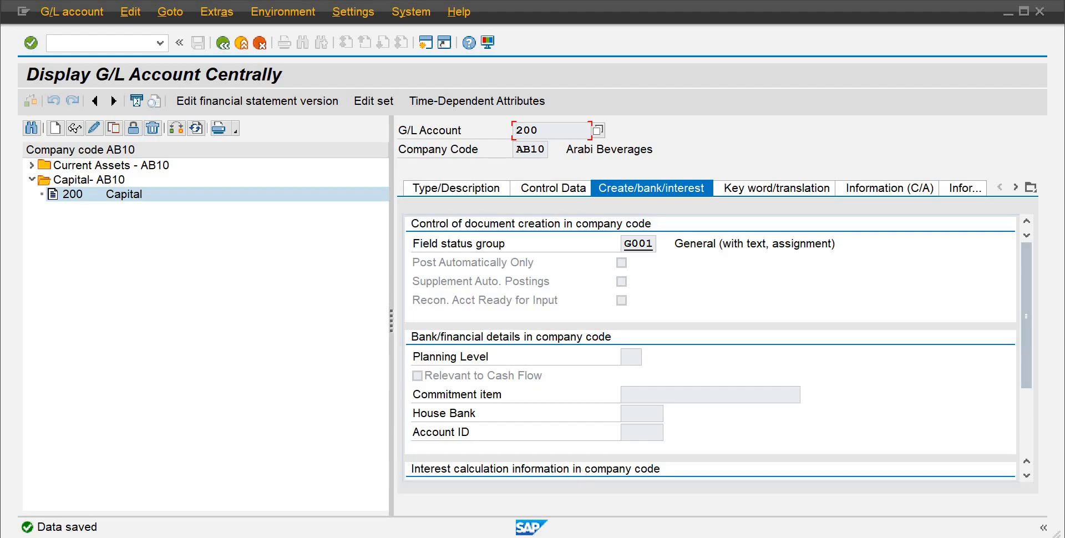
Step: Leave the G/L account transaction and return to the main menu
{"action": "mouse_move", "coordinate": [639, 537]}
{"action": "left_click", "coordinate": [746, 480]}
{"action": "left_click", "coordinate": [87, 42]}
{"action": "type", "text": "/n"}
{"action": "key", "text": "Return"}
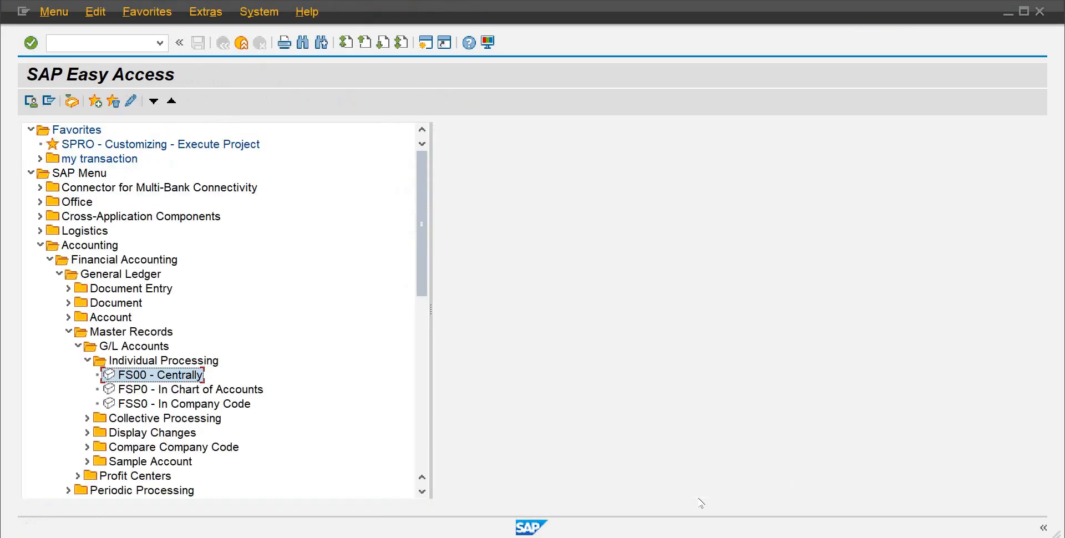
Step: Switch to the Word checklist, review the next item Post 1st journal Entry, and return to SAP
{"action": "left_click", "coordinate": [717, 487]}
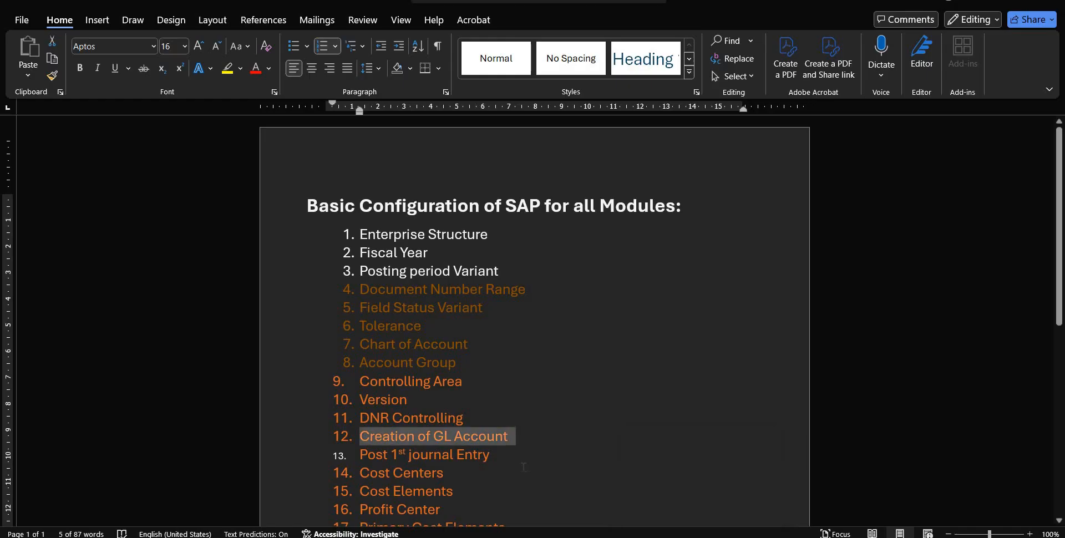
{"action": "left_click_drag", "start_coordinate": [497, 454], "coordinate": [344, 449]}
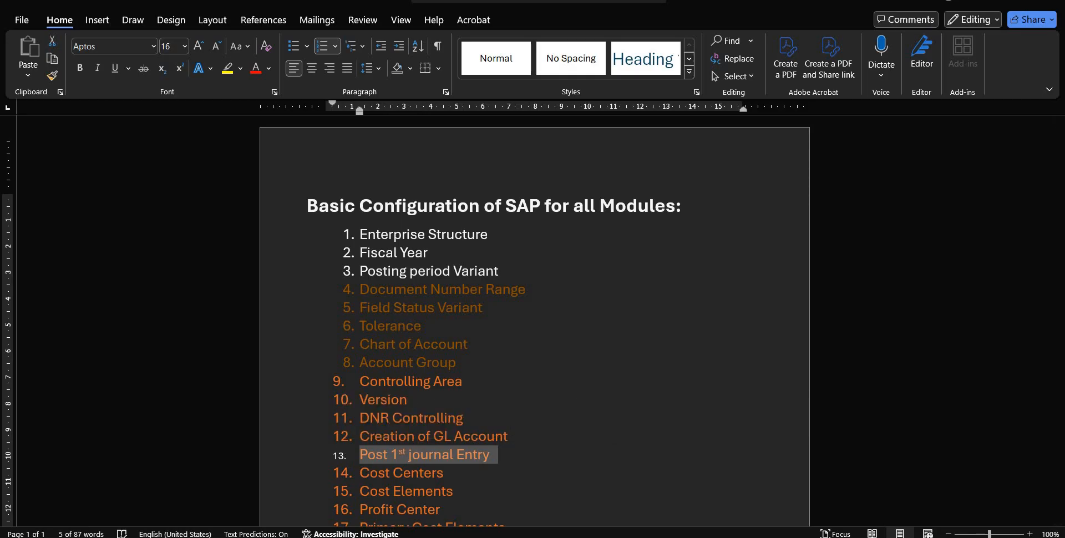
{"action": "left_click", "coordinate": [775, 438]}
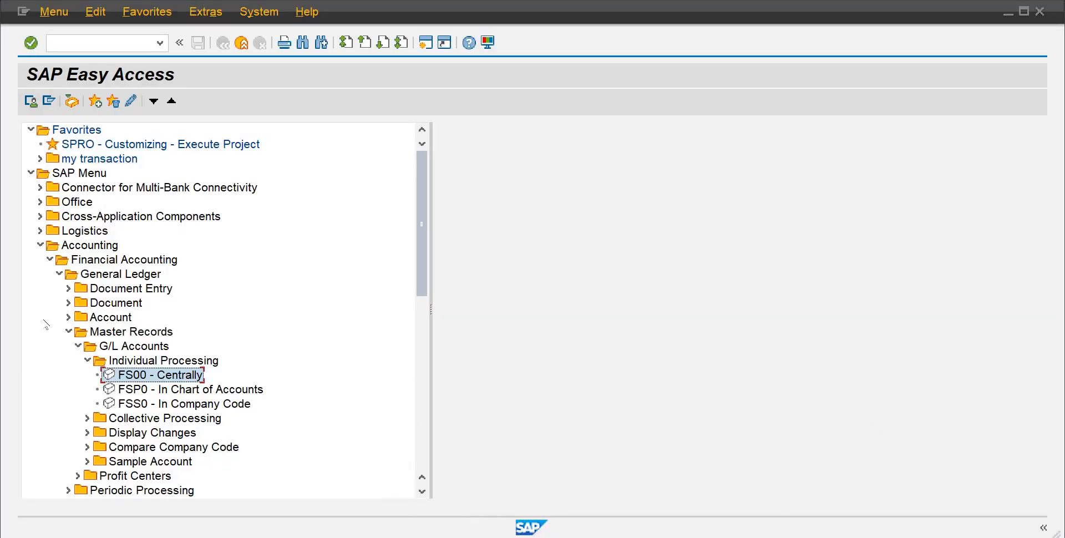
Step: Open FB50 Enter G/L Account Document and set the document date to 18.11.2024
{"action": "left_click", "coordinate": [67, 289]}
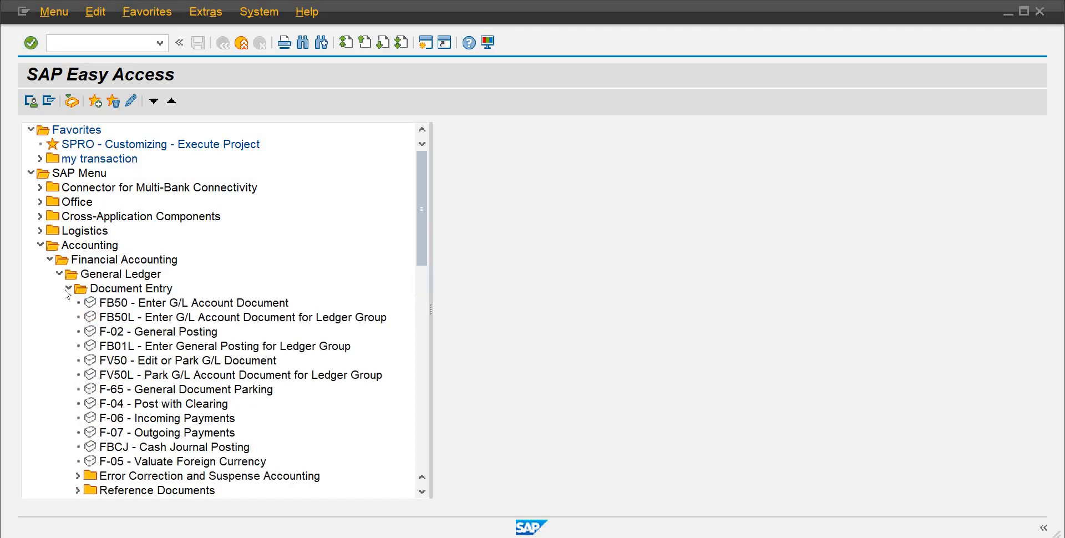
{"action": "left_click", "coordinate": [104, 303]}
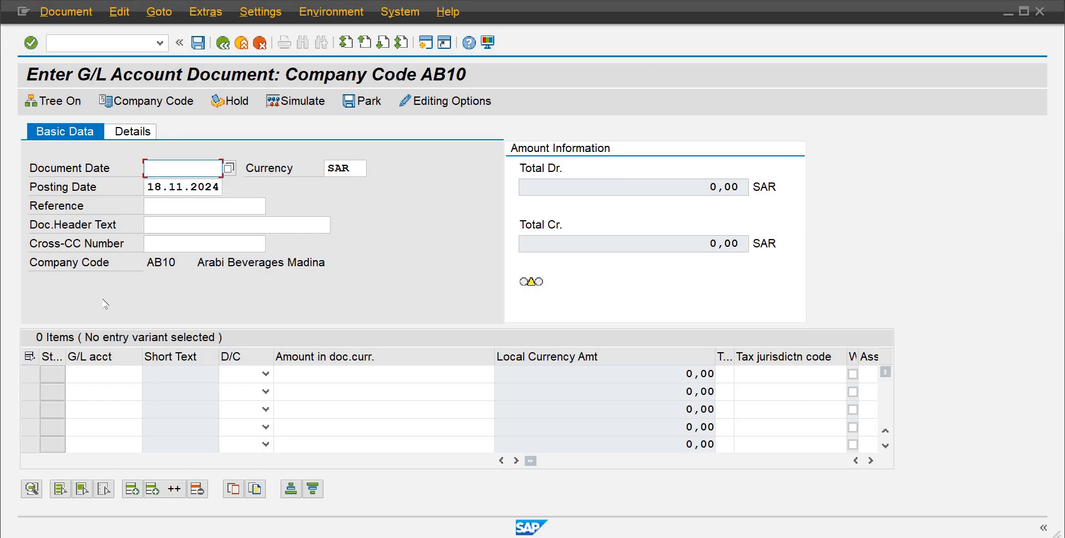
{"action": "type", "text": "18.11.2024"}
{"action": "key", "text": "Tab"}
{"action": "key", "text": "Tab"}
{"action": "key", "text": "Tab"}
{"action": "key", "text": "Tab"}
{"action": "key", "text": "Tab"}
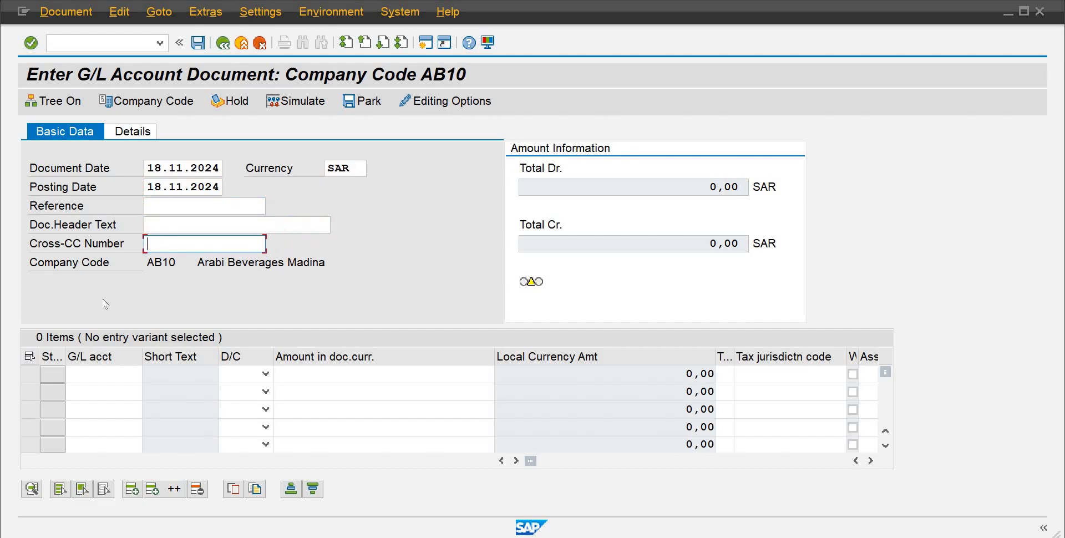
Step: Enter Investment Entry as the document header text
{"action": "left_click", "coordinate": [198, 231]}
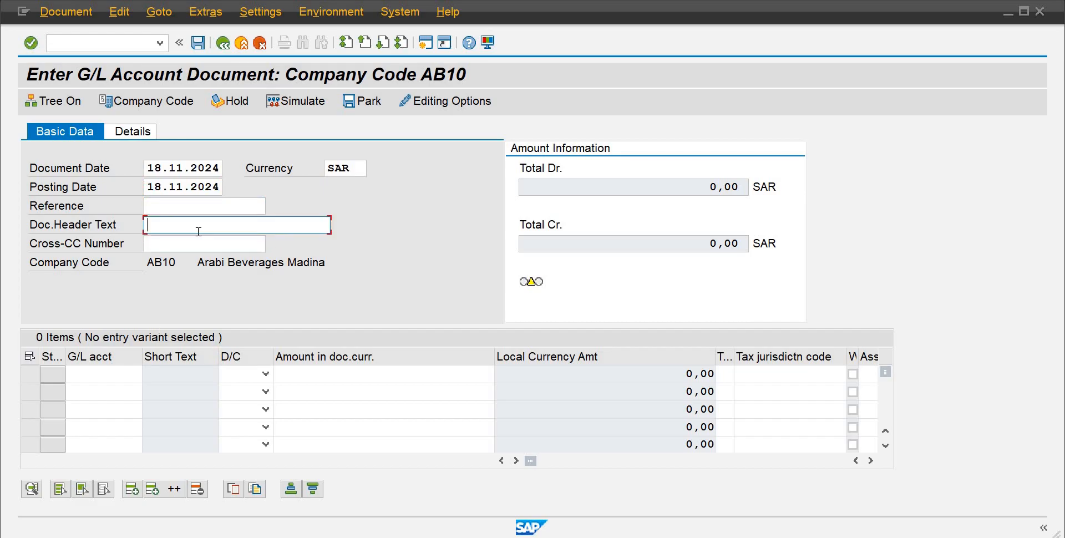
{"action": "type", "text": "I"}
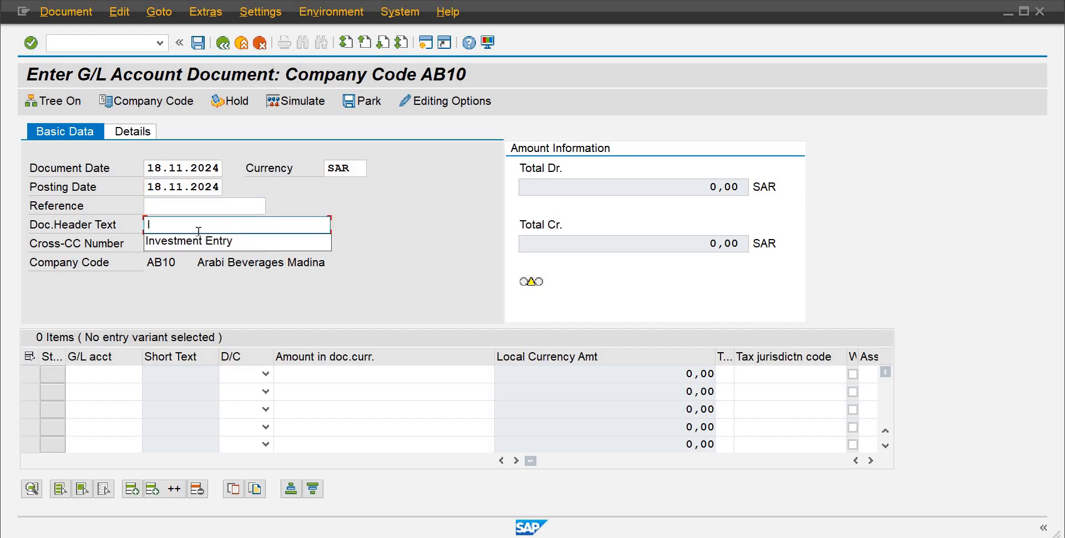
{"action": "key", "text": "Down"}
{"action": "key", "text": "Return"}
{"action": "key", "text": "Tab"}
{"action": "key", "text": "Tab"}
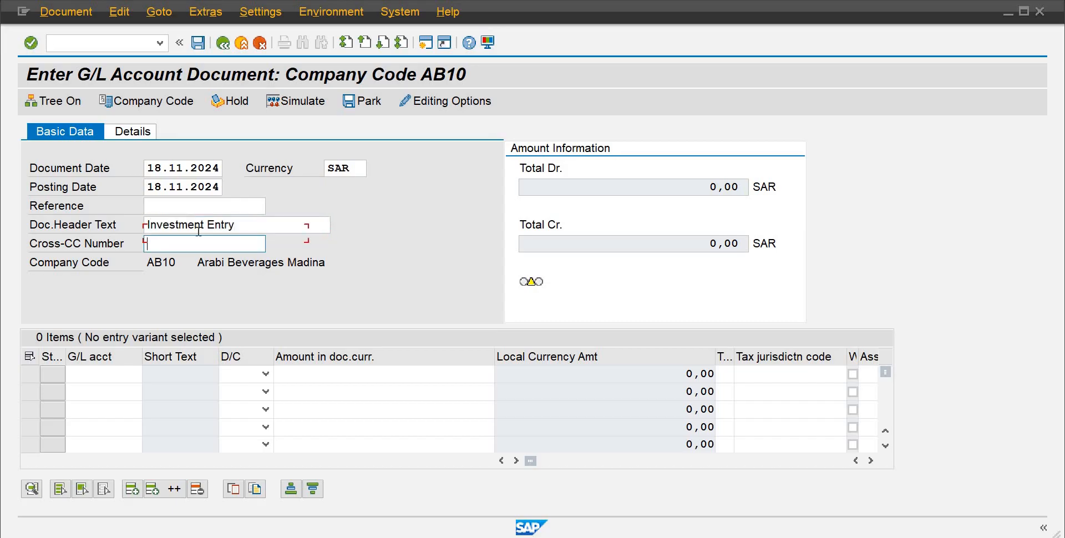
{"action": "type", "text": "1"}
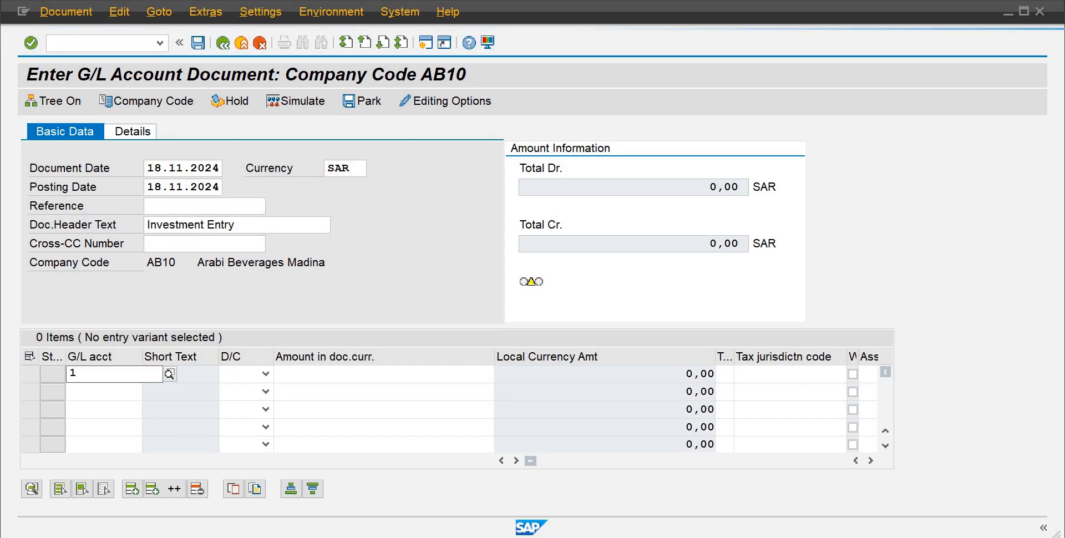
{"action": "type", "text": "00"}
{"action": "key", "text": "BackSpace"}
{"action": "key", "text": "BackSpace"}
{"action": "key", "text": "BackSpace"}
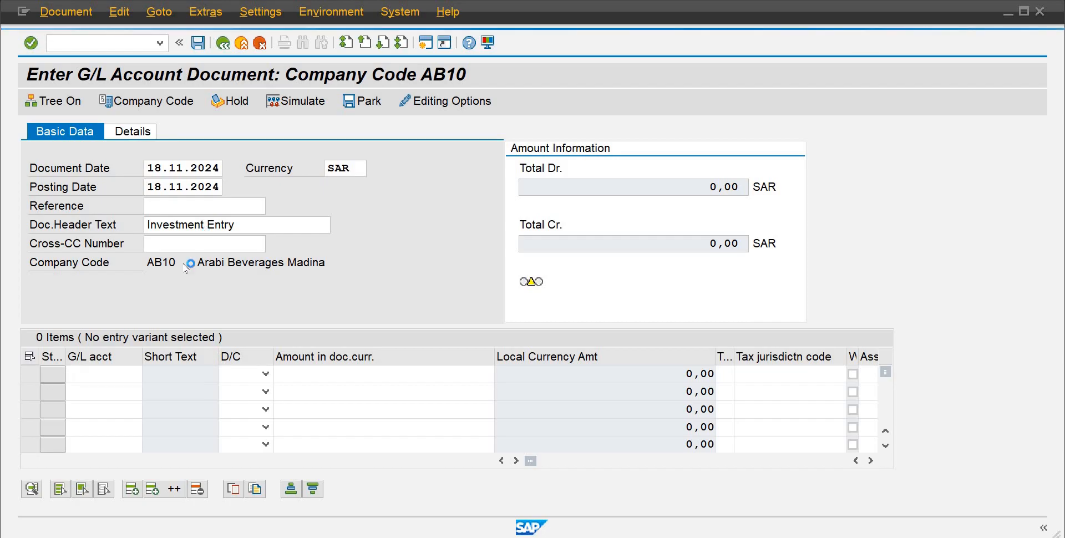
Step: Enter G/L account 100 in the first line item, using the account search help
{"action": "left_click", "coordinate": [123, 379]}
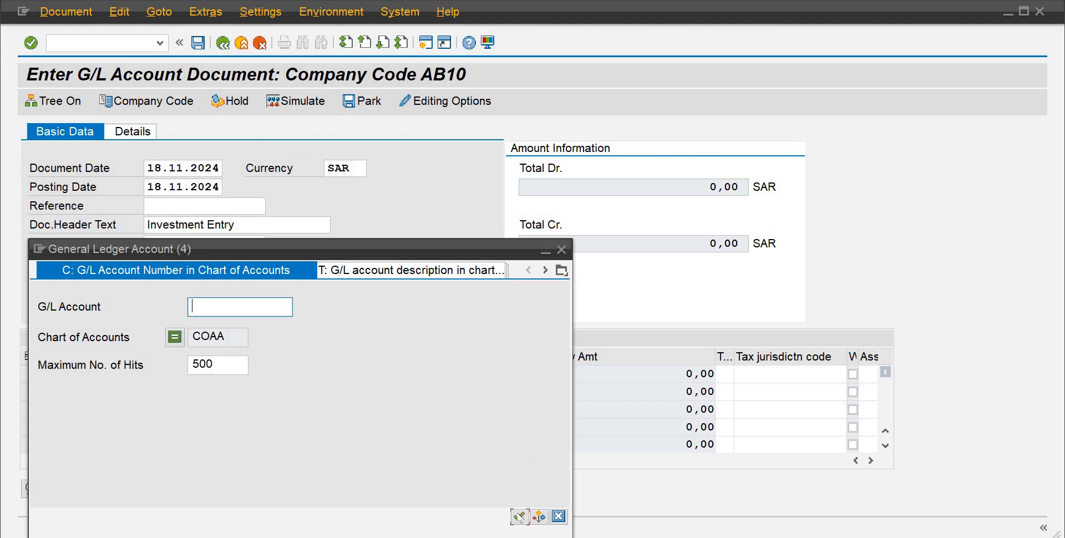
{"action": "left_click", "coordinate": [518, 516]}
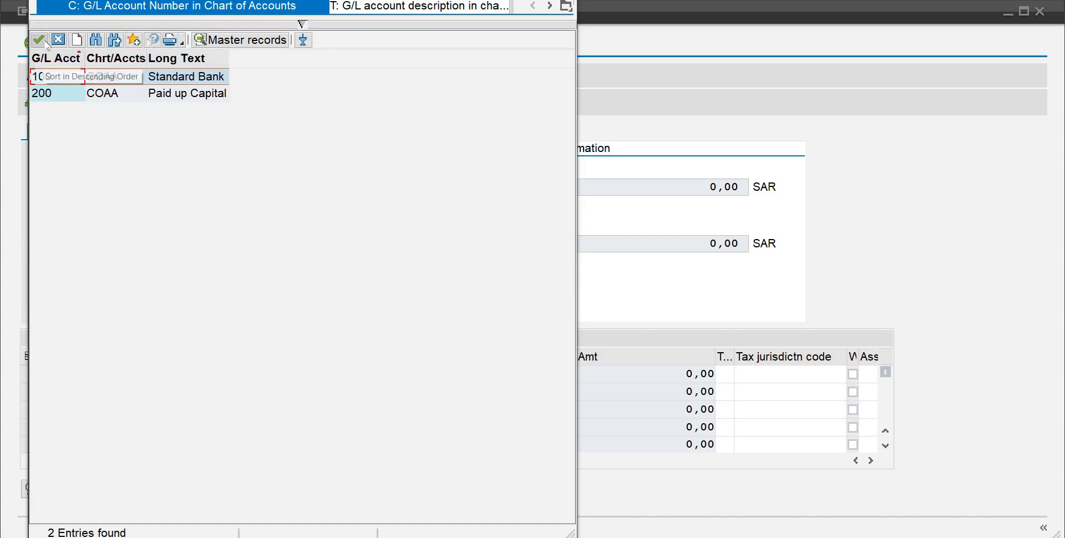
{"action": "left_click", "coordinate": [39, 40]}
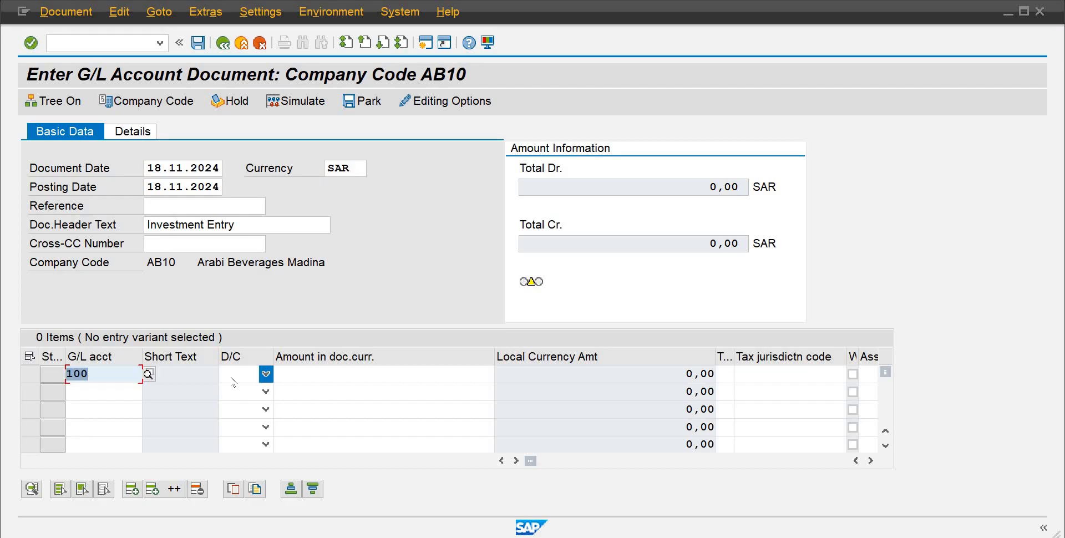
{"action": "type", "text": "4"}
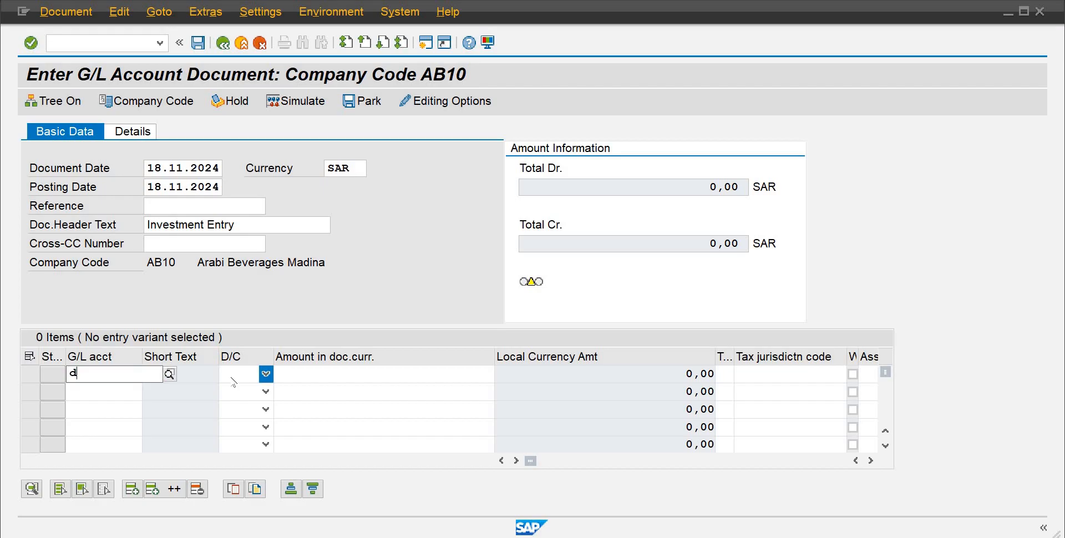
{"action": "key", "text": "F4"}
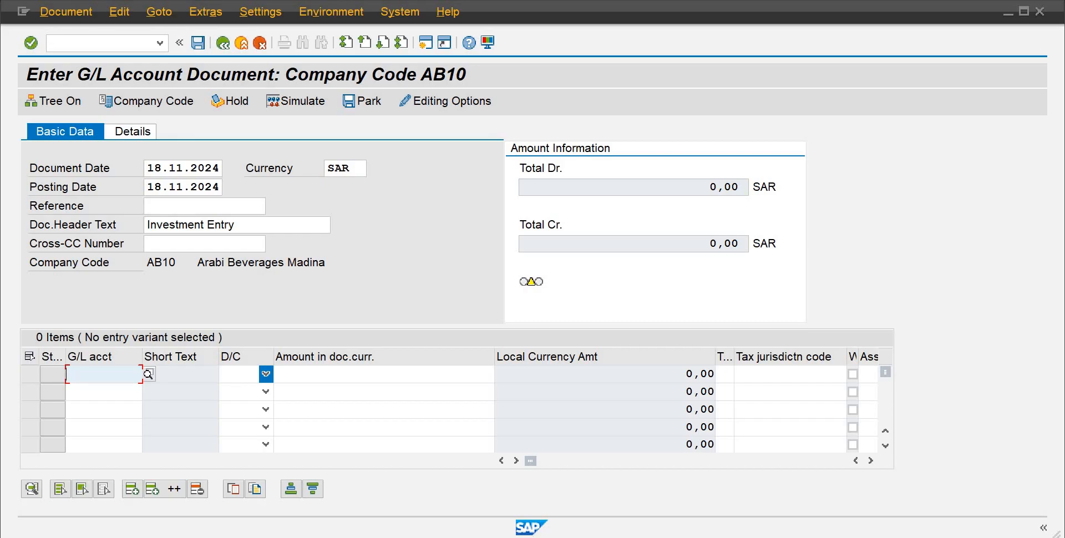
{"action": "type", "text": "100"}
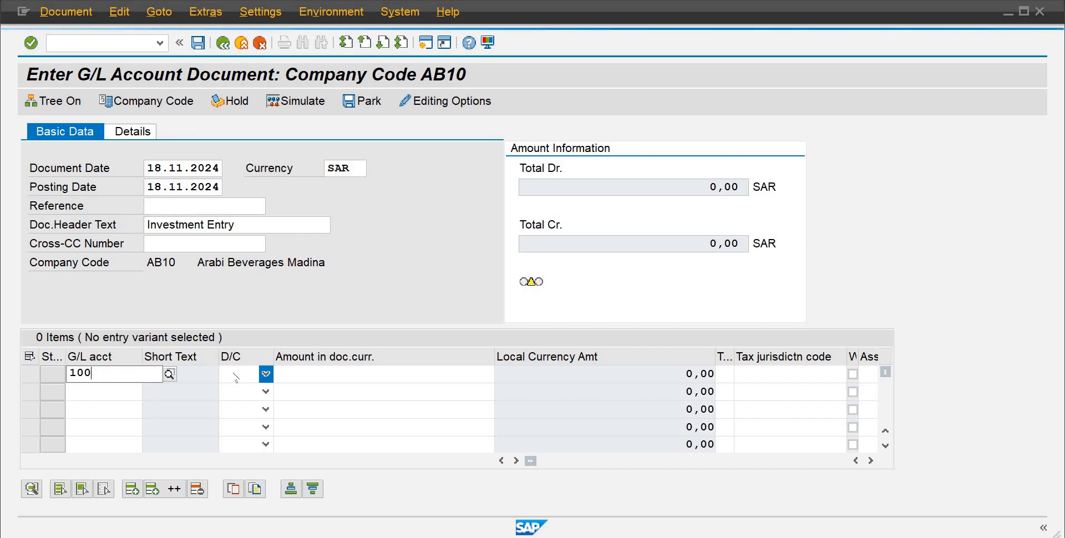
Step: Set the first line item's debit/credit indicator to Debit
{"action": "left_click", "coordinate": [240, 376]}
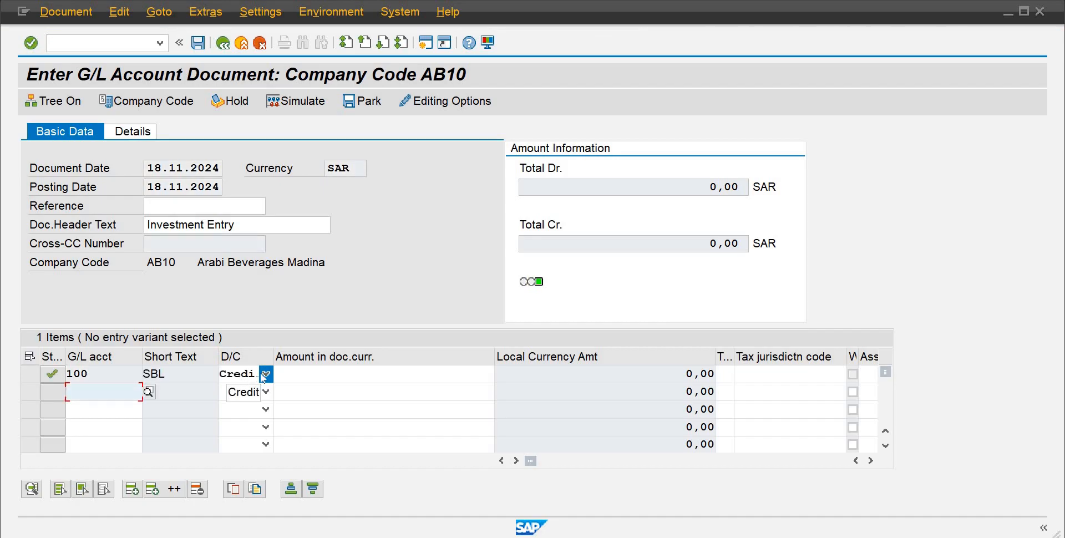
{"action": "left_click", "coordinate": [262, 376]}
{"action": "left_click", "coordinate": [246, 408]}
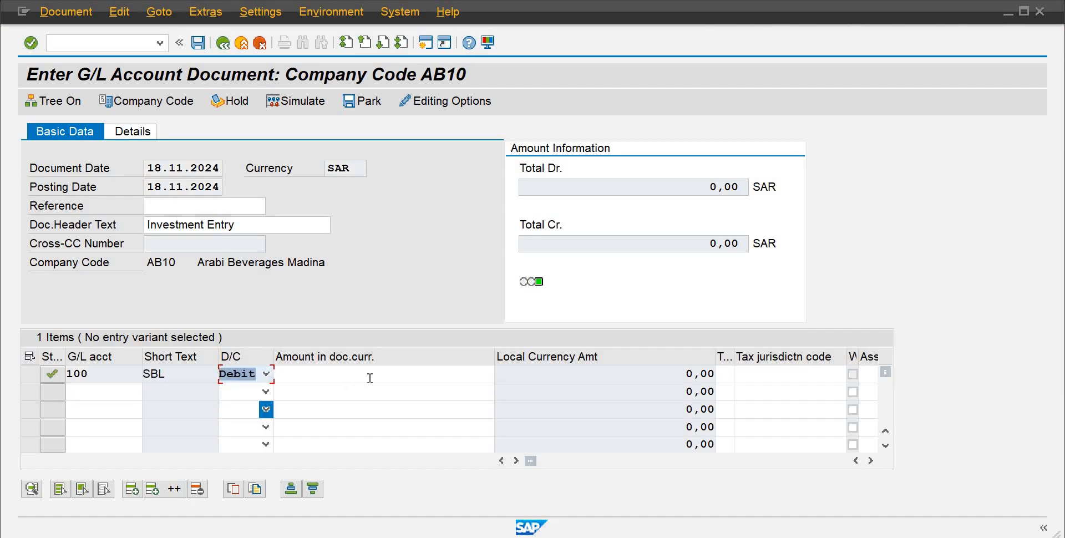
Step: Set the debit line's amount in document currency to 85000
{"action": "left_click", "coordinate": [373, 378]}
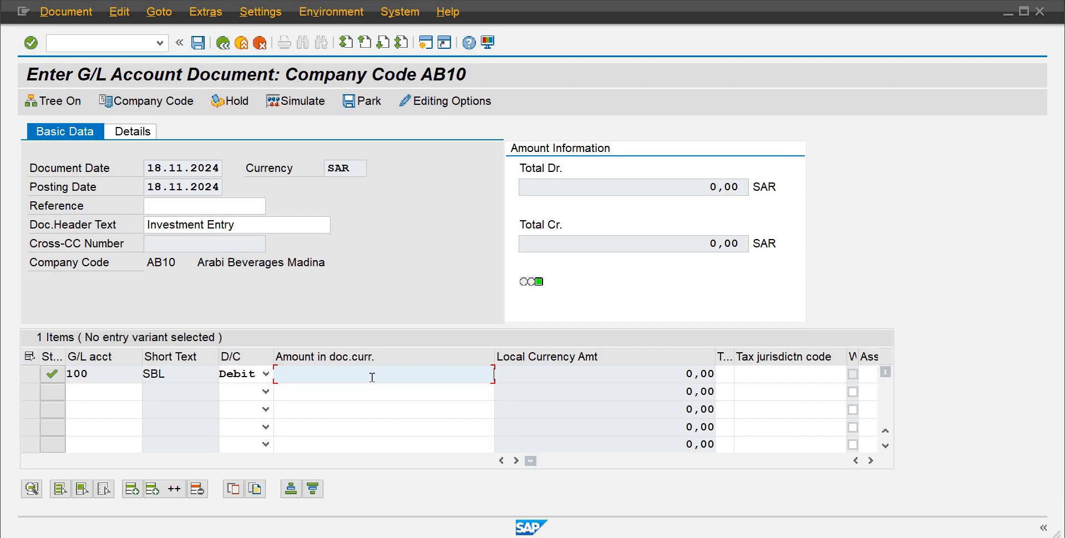
{"action": "type", "text": "50000"}
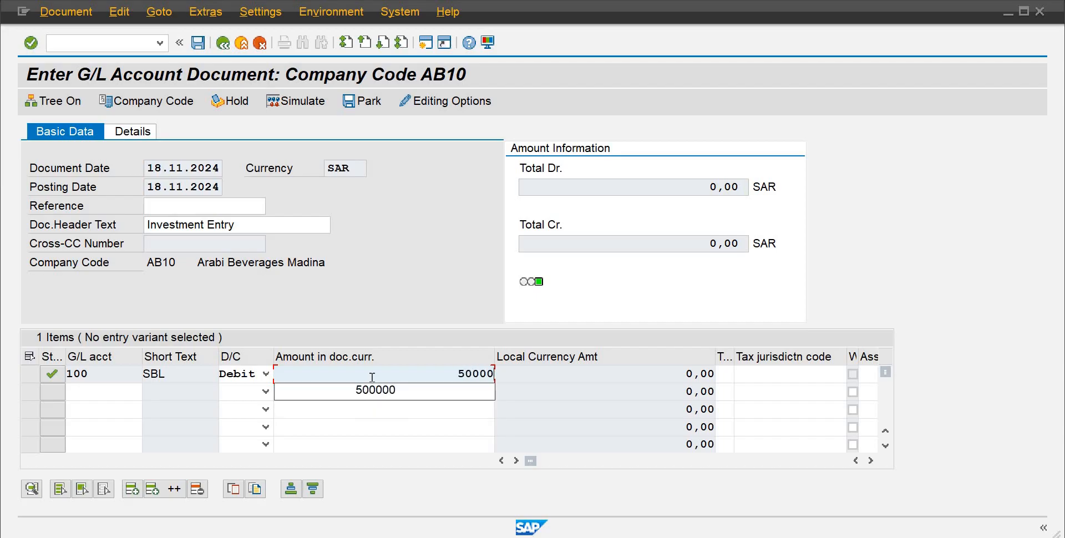
{"action": "type", "text": "0"}
{"action": "key", "text": "Return"}
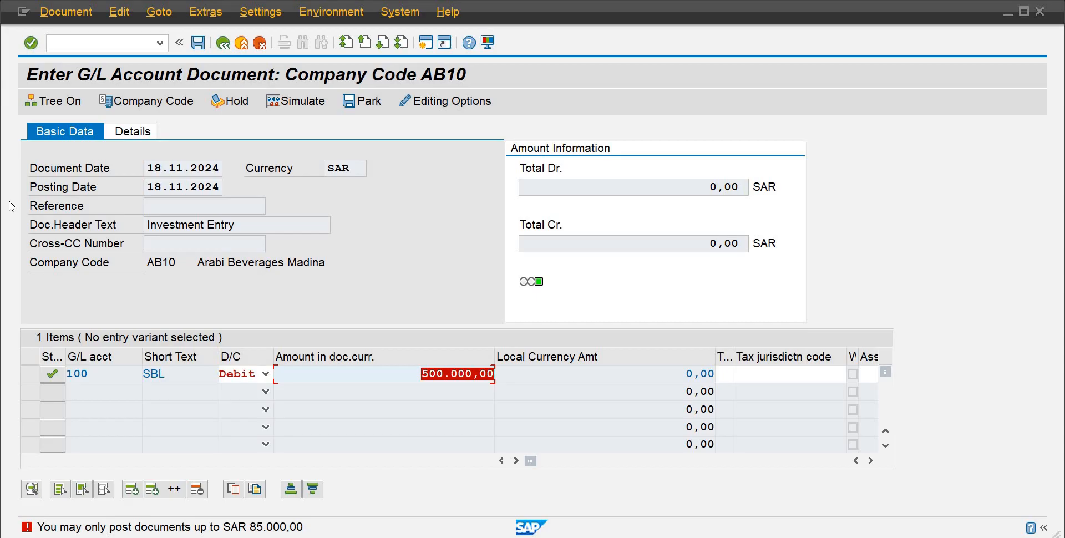
{"action": "type", "text": "85000"}
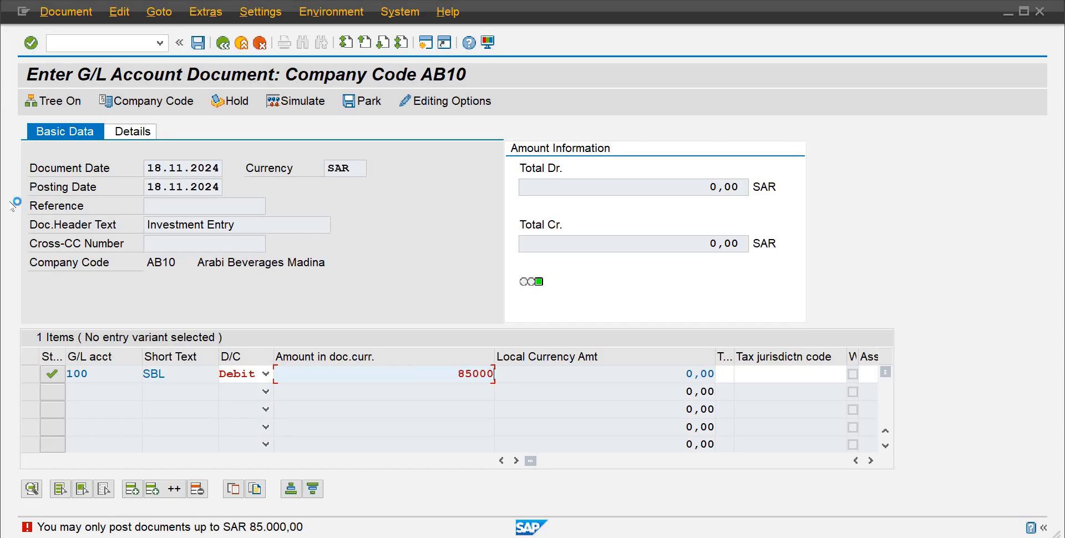
{"action": "key", "text": "Return"}
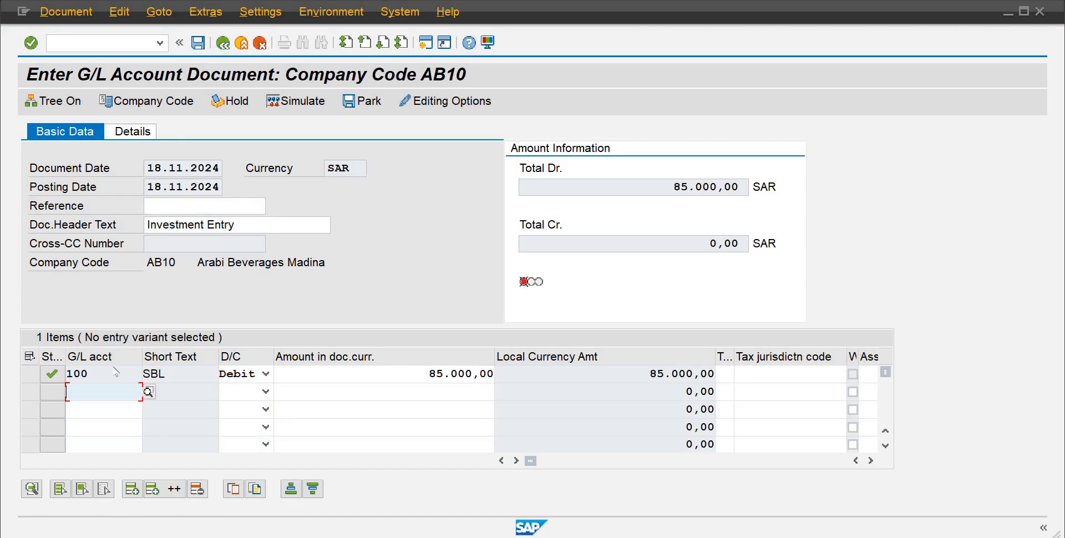
Step: Enter G/L account 200 Paid up Capital in the second line item, using the account search help
{"action": "left_click", "coordinate": [148, 393]}
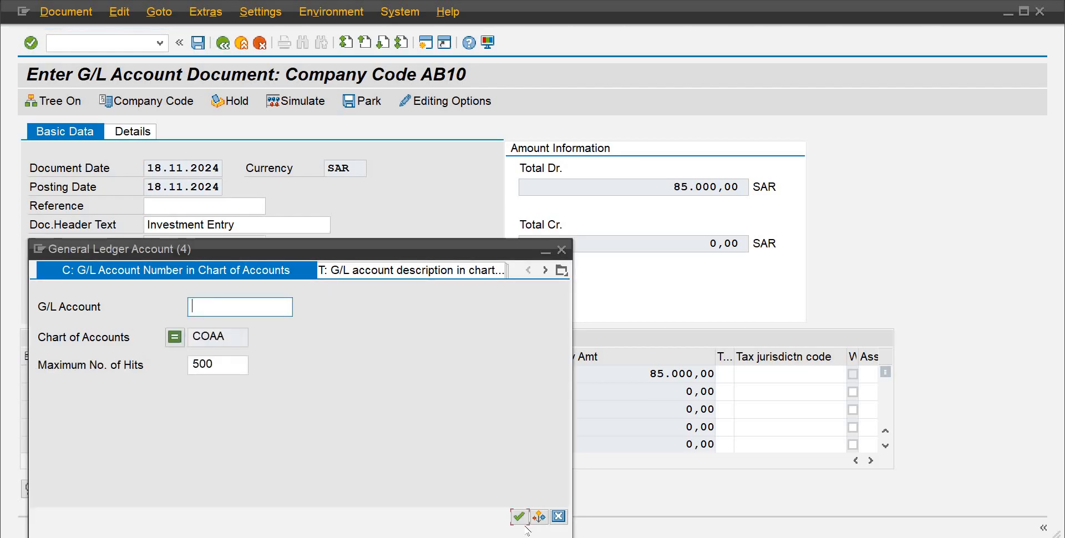
{"action": "left_click", "coordinate": [518, 516]}
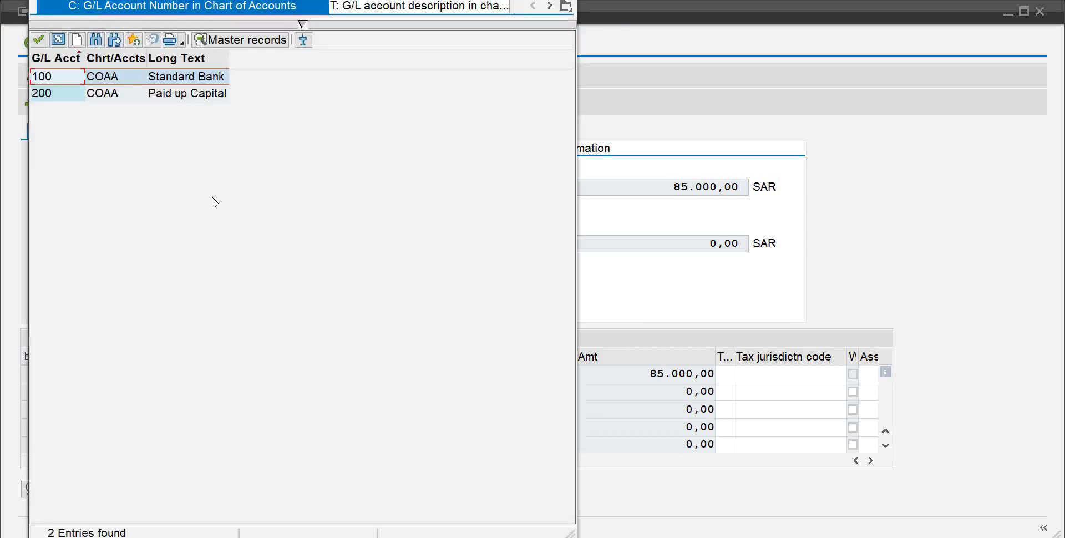
{"action": "double_click", "coordinate": [177, 94]}
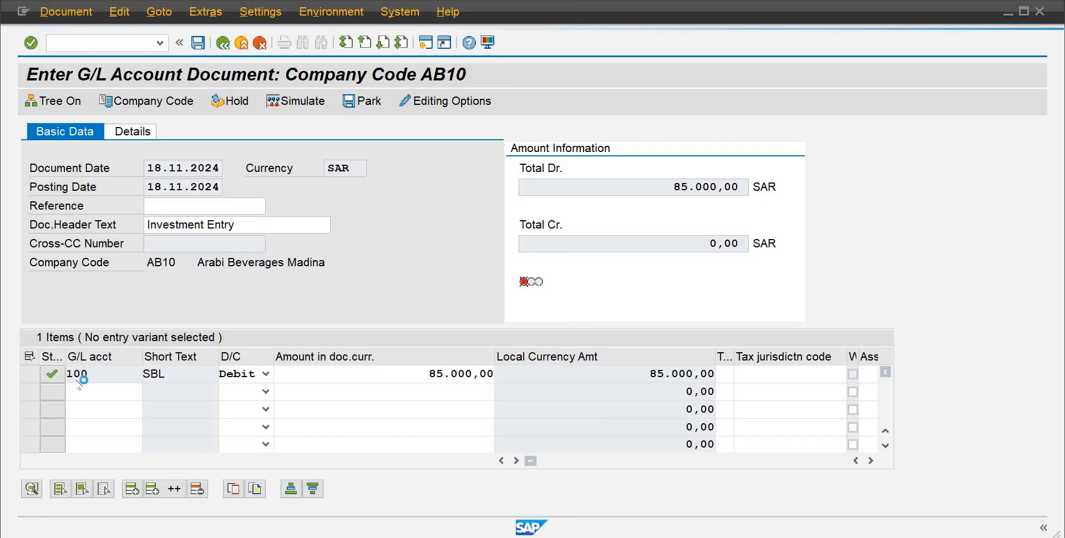
{"action": "left_click", "coordinate": [32, 375]}
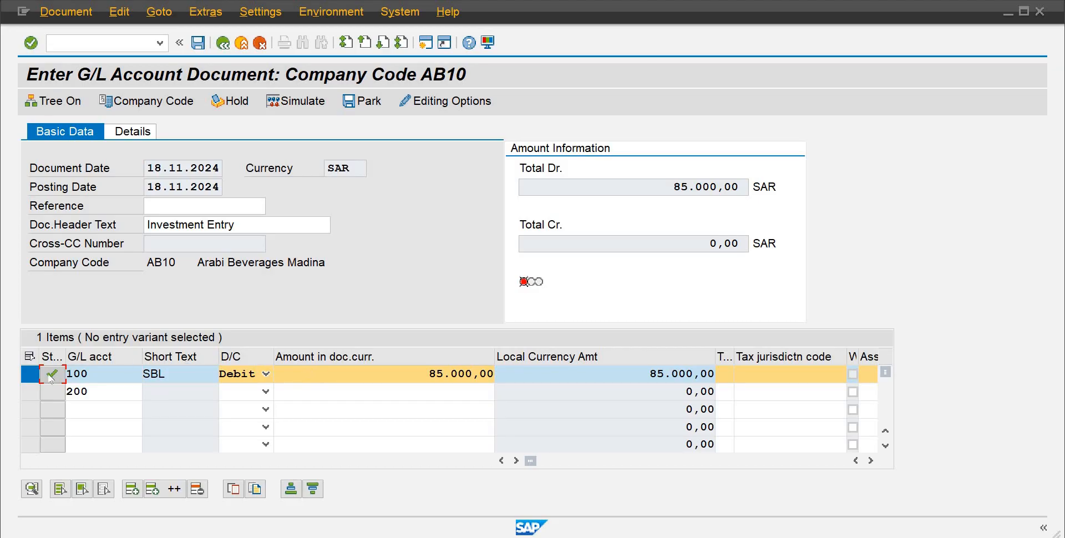
{"action": "left_click", "coordinate": [28, 394]}
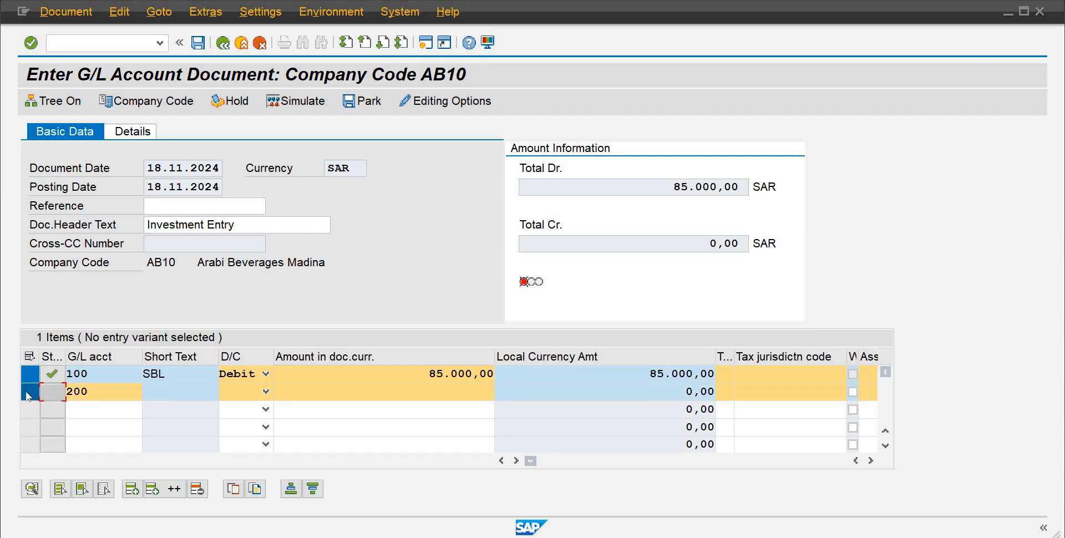
{"action": "left_click", "coordinate": [27, 393]}
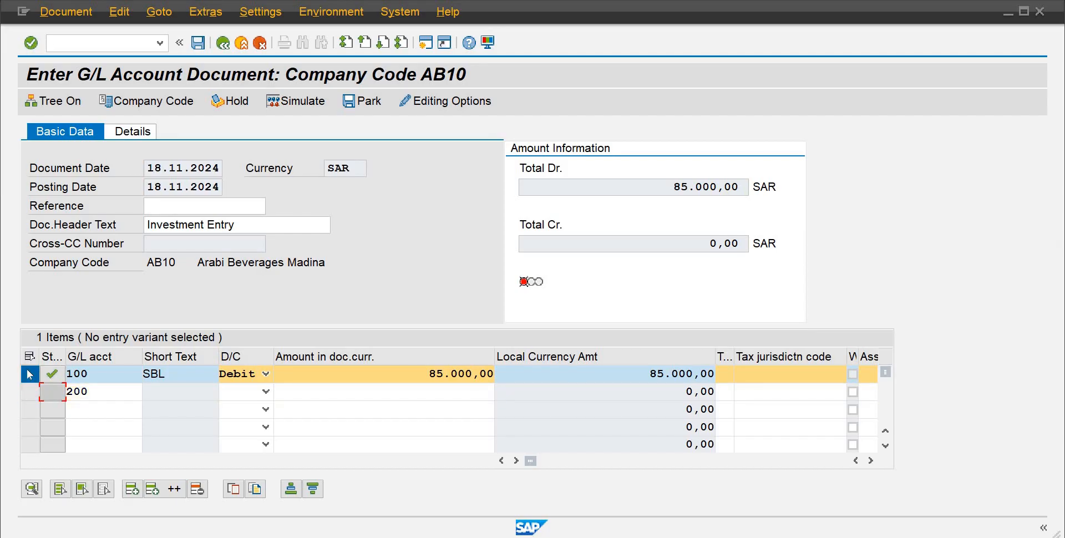
{"action": "left_click", "coordinate": [27, 373]}
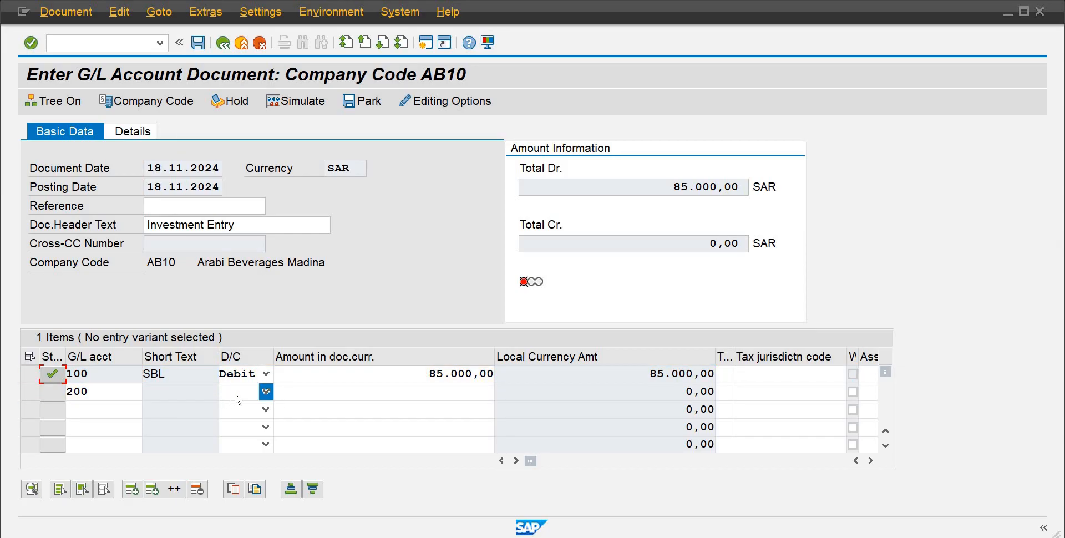
Step: Set the second line item to Credit with an amount in document currency of 85000
{"action": "left_click", "coordinate": [266, 391]}
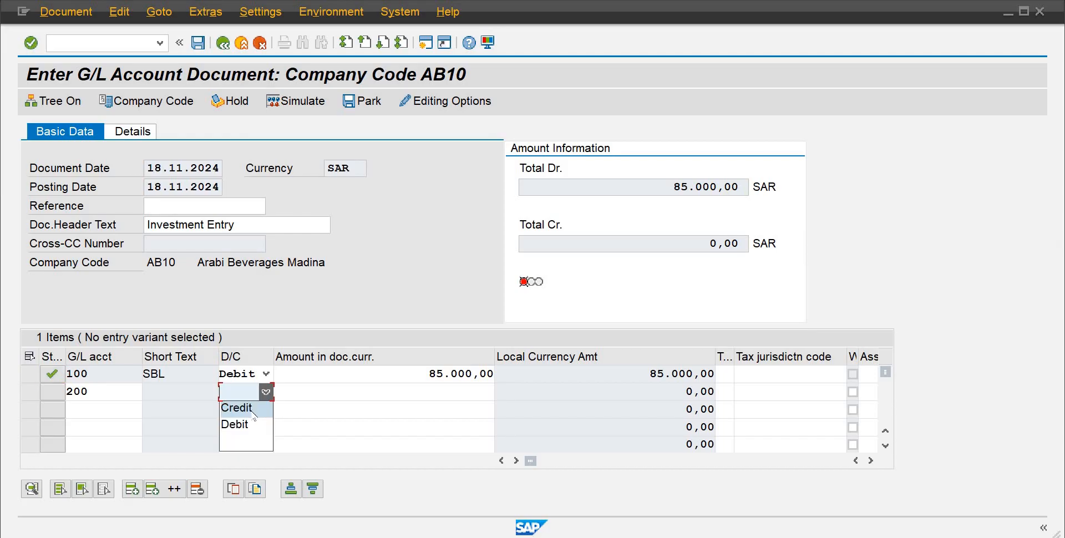
{"action": "left_click", "coordinate": [253, 413]}
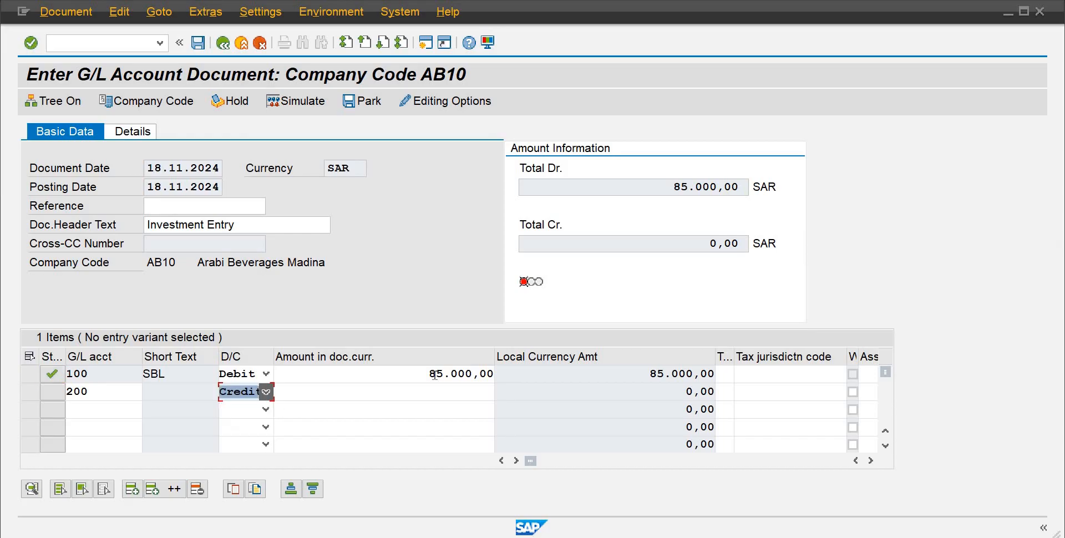
{"action": "left_click", "coordinate": [482, 396]}
{"action": "type", "text": "85000"}
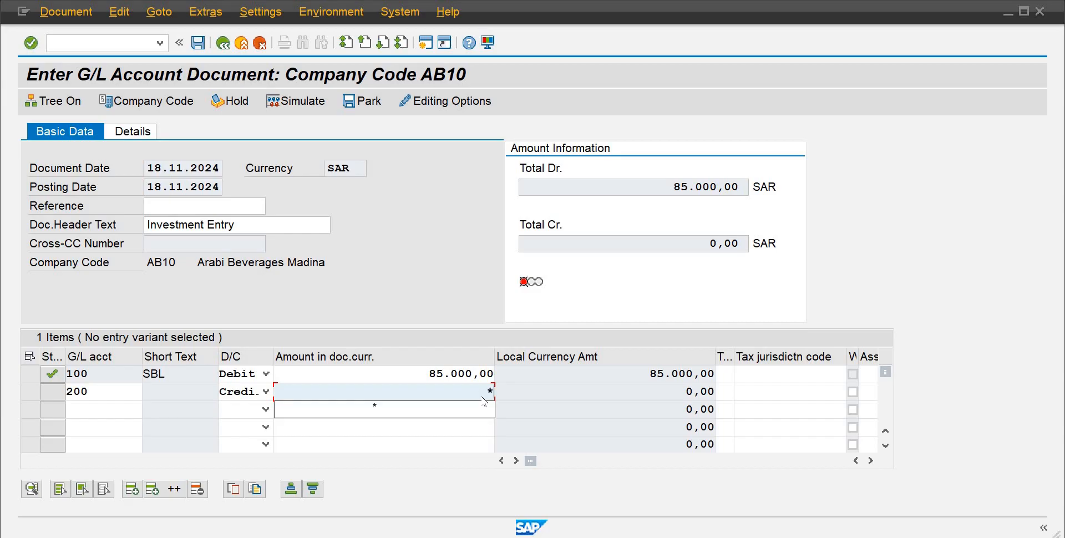
{"action": "key", "text": "Return"}
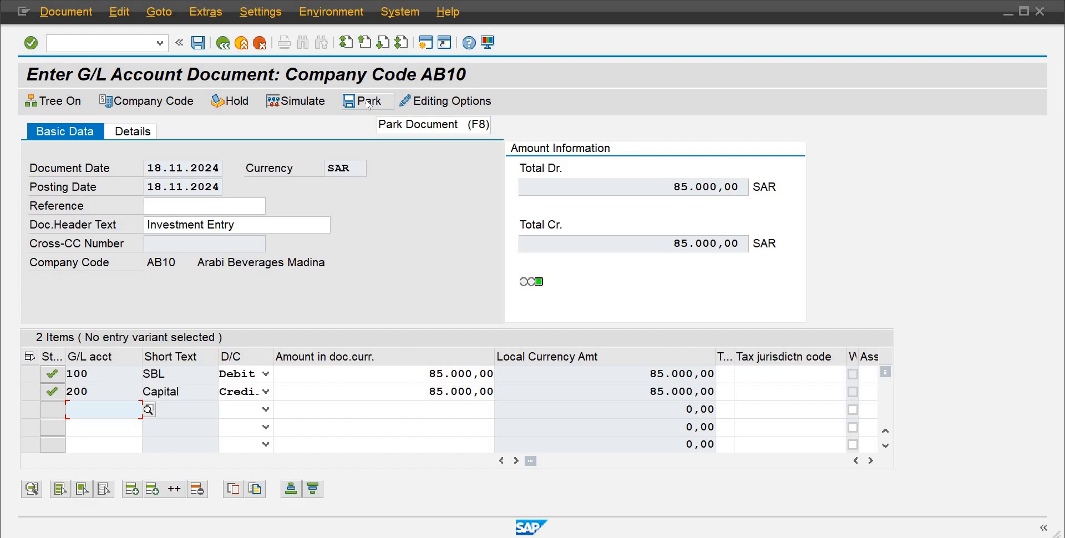
Step: Try to post the journal entry
{"action": "left_click", "coordinate": [198, 43]}
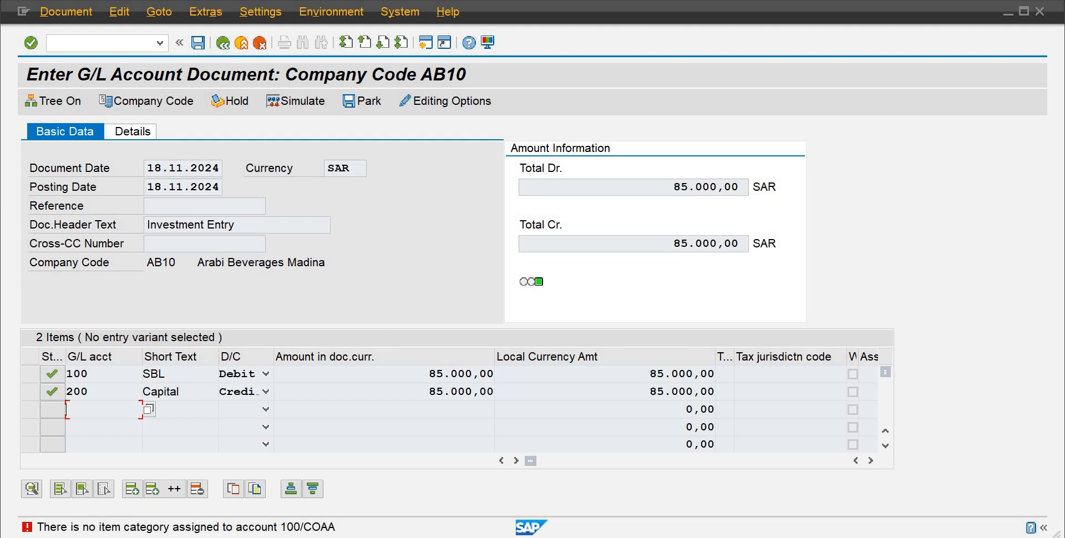
Step: Open Classify G/L Accounts for Document Splitting in the IMG under Financial Accounting for chart of accounts COAA
{"action": "left_click", "coordinate": [687, 506]}
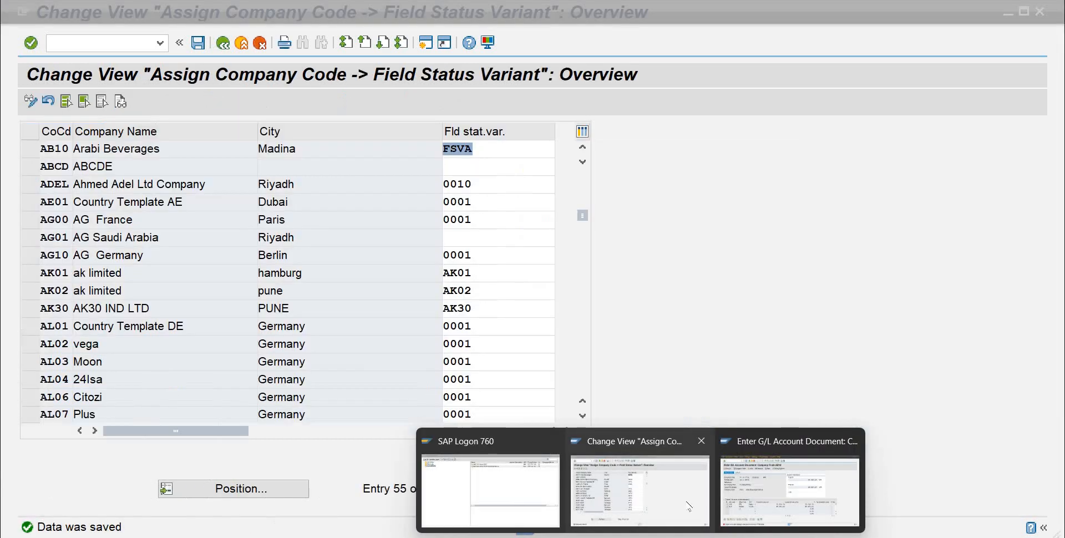
{"action": "left_click", "coordinate": [223, 42]}
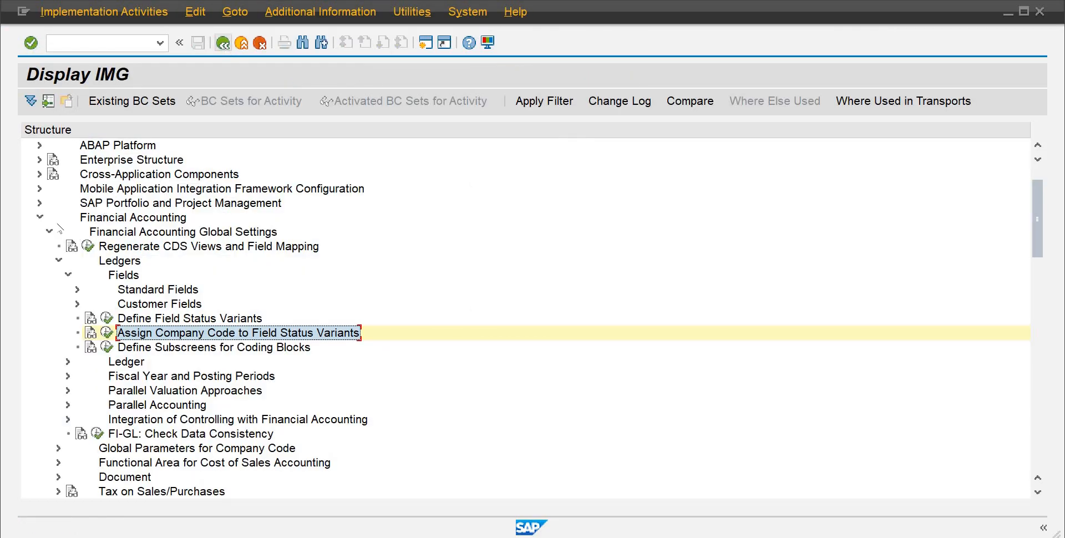
{"action": "left_click", "coordinate": [39, 218]}
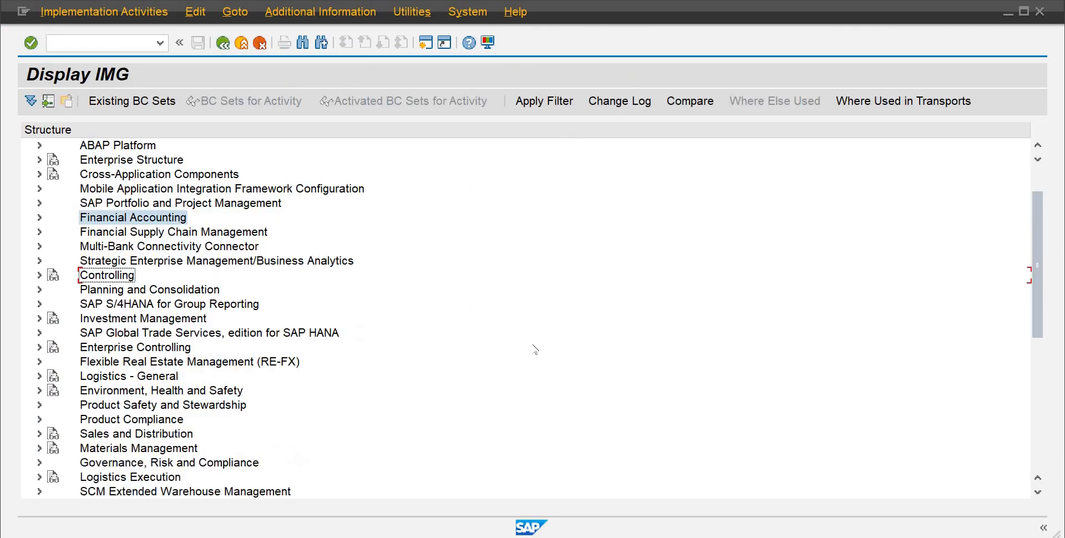
{"action": "left_click", "coordinate": [40, 217]}
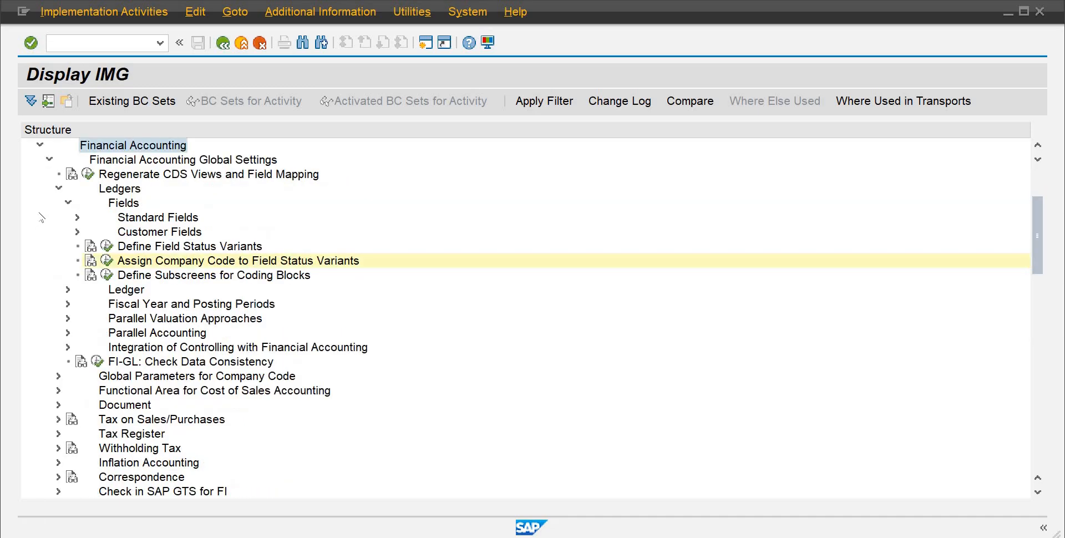
{"action": "left_click", "coordinate": [56, 188]}
{"action": "left_click", "coordinate": [48, 160]}
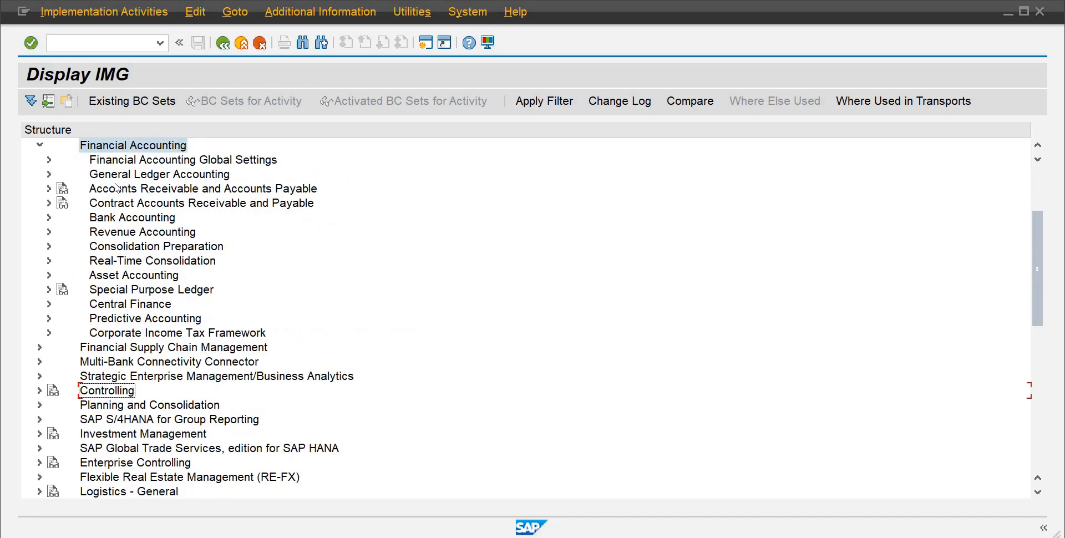
{"action": "left_click", "coordinate": [48, 174]}
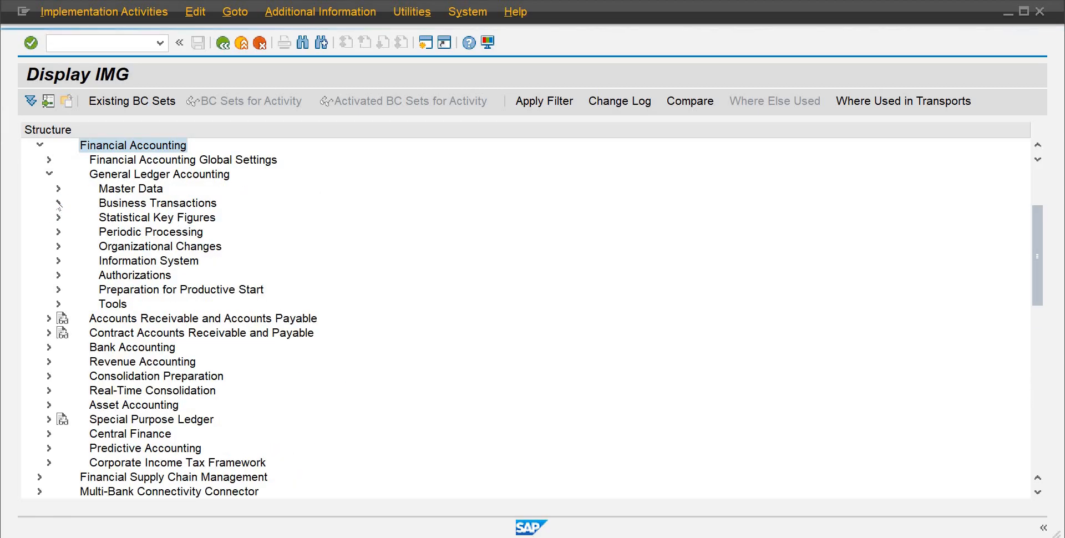
{"action": "left_click", "coordinate": [58, 202]}
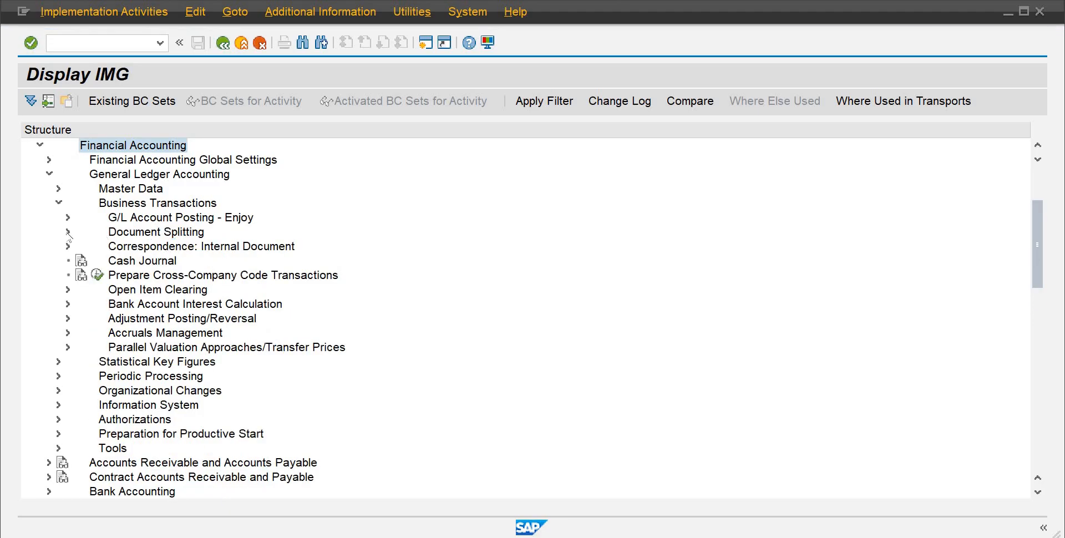
{"action": "left_click", "coordinate": [68, 231]}
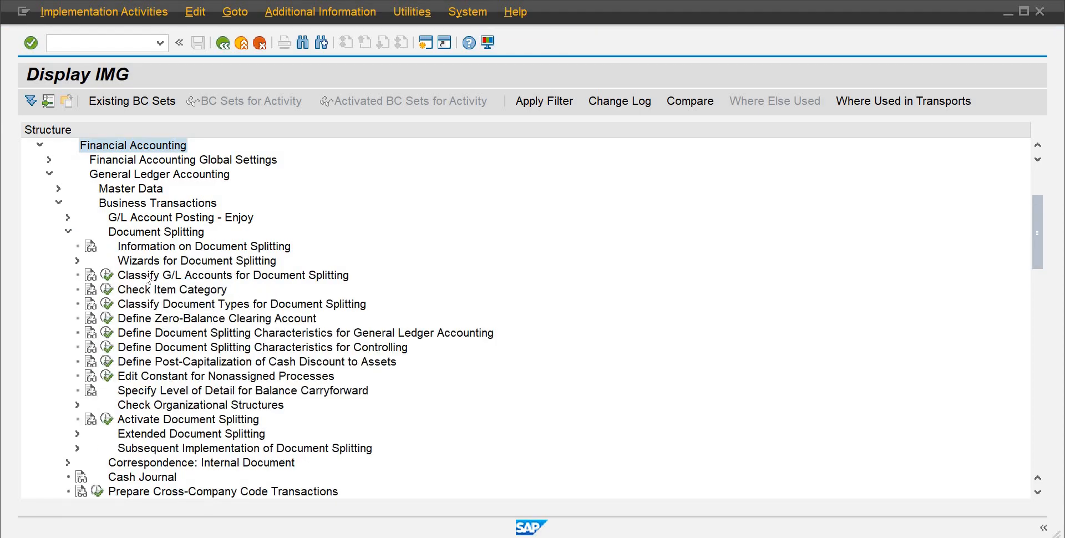
{"action": "left_click", "coordinate": [107, 275]}
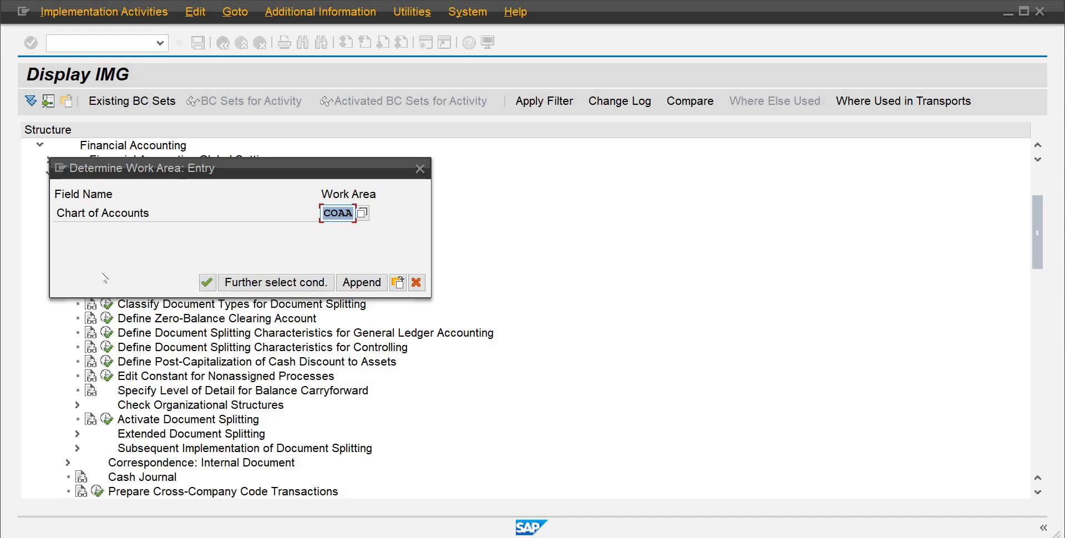
{"action": "key", "text": "Return"}
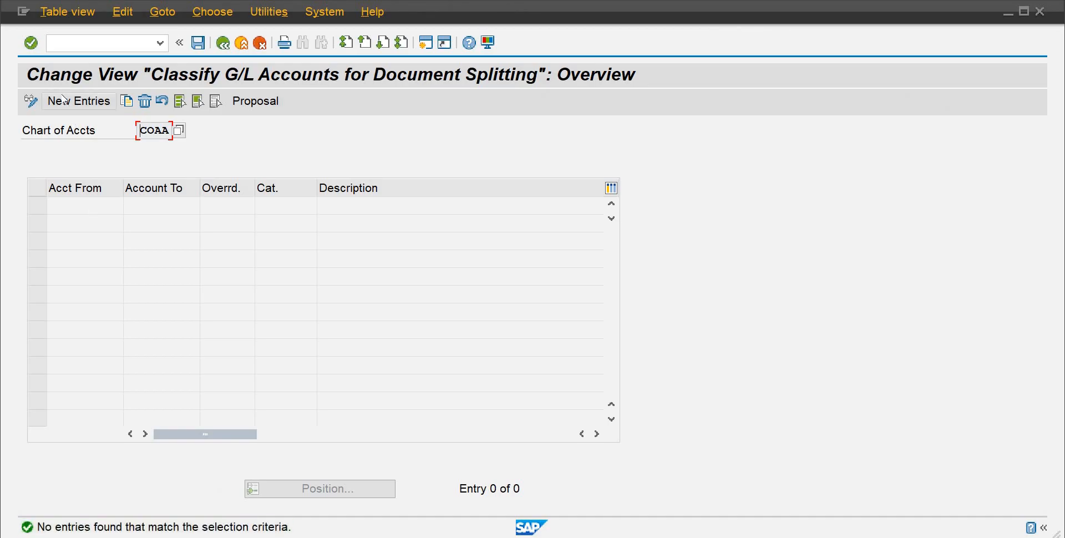
Step: Add a new entry classifying the account range 001 to 099
{"action": "left_click", "coordinate": [64, 100]}
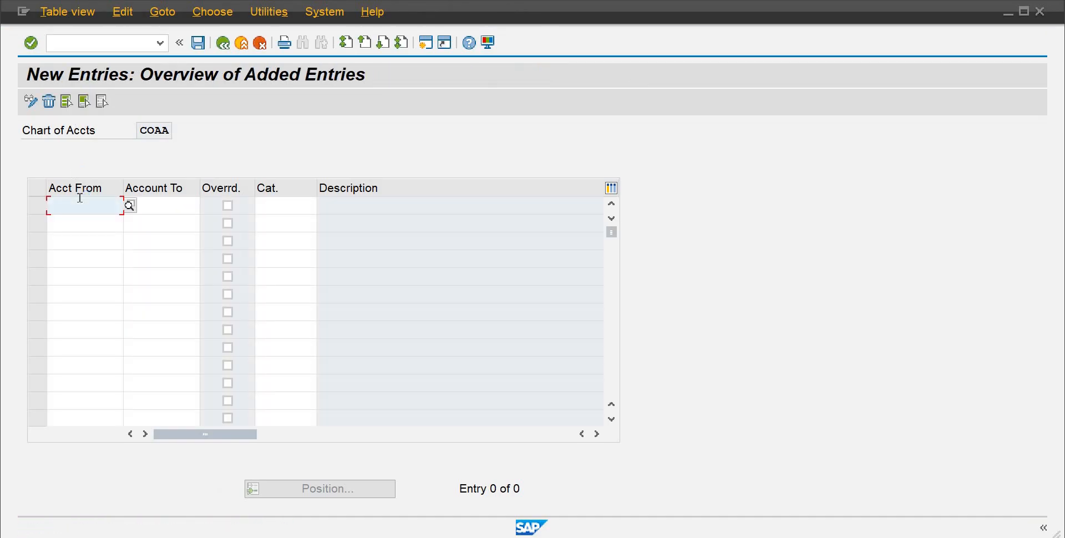
{"action": "type", "text": "601"}
{"action": "key", "text": "Return"}
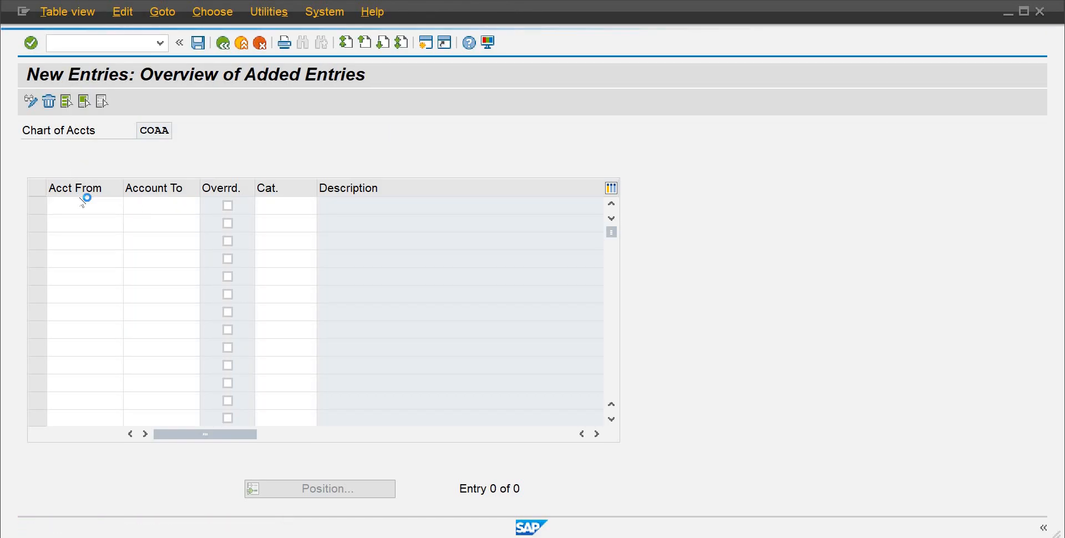
{"action": "left_click", "coordinate": [175, 210]}
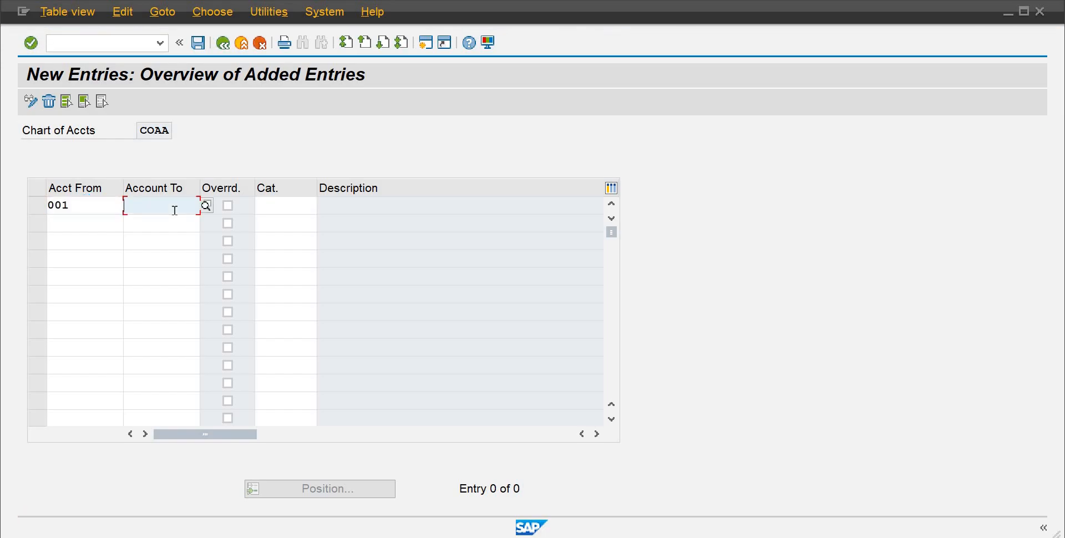
{"action": "type", "text": "099"}
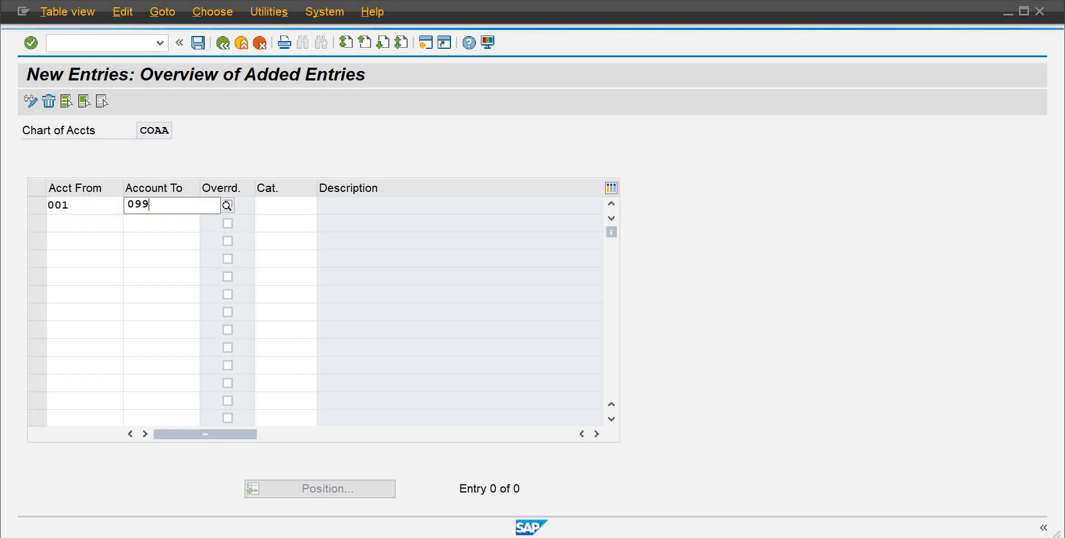
{"action": "key", "text": "Return"}
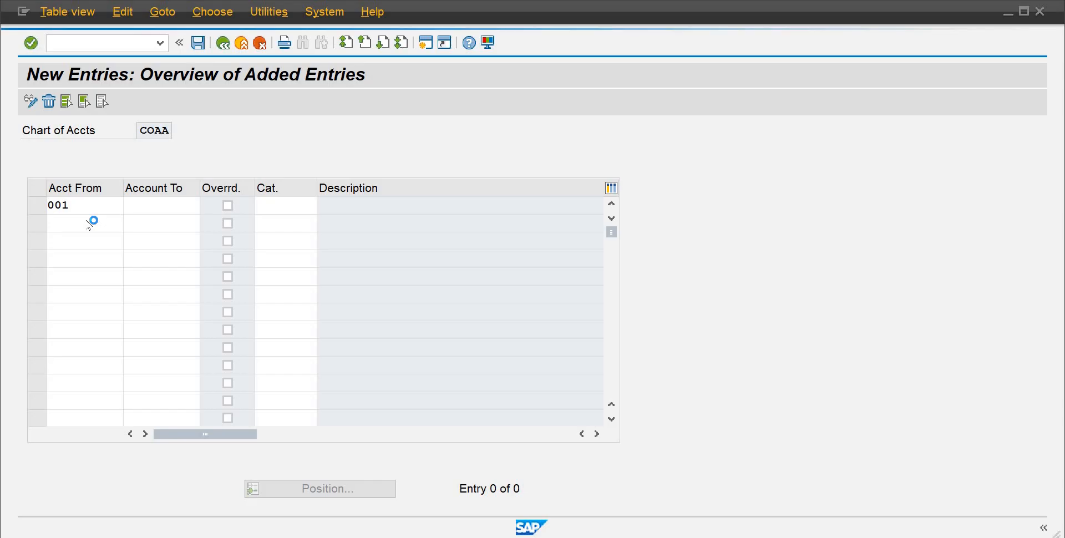
Step: Add the account range 100 to 199 as the next entry
{"action": "left_click", "coordinate": [86, 223]}
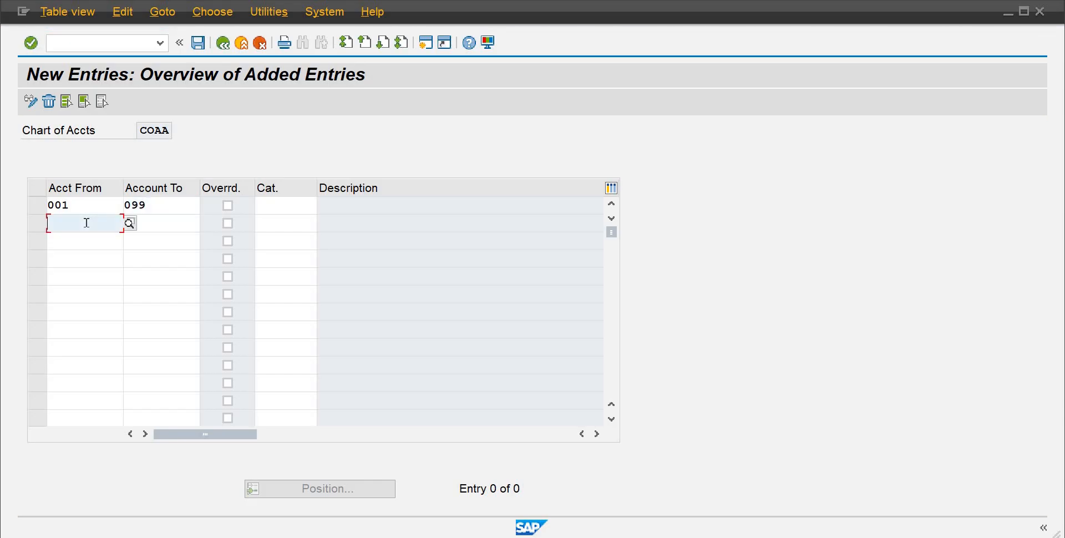
{"action": "type", "text": "100"}
{"action": "key", "text": "Return"}
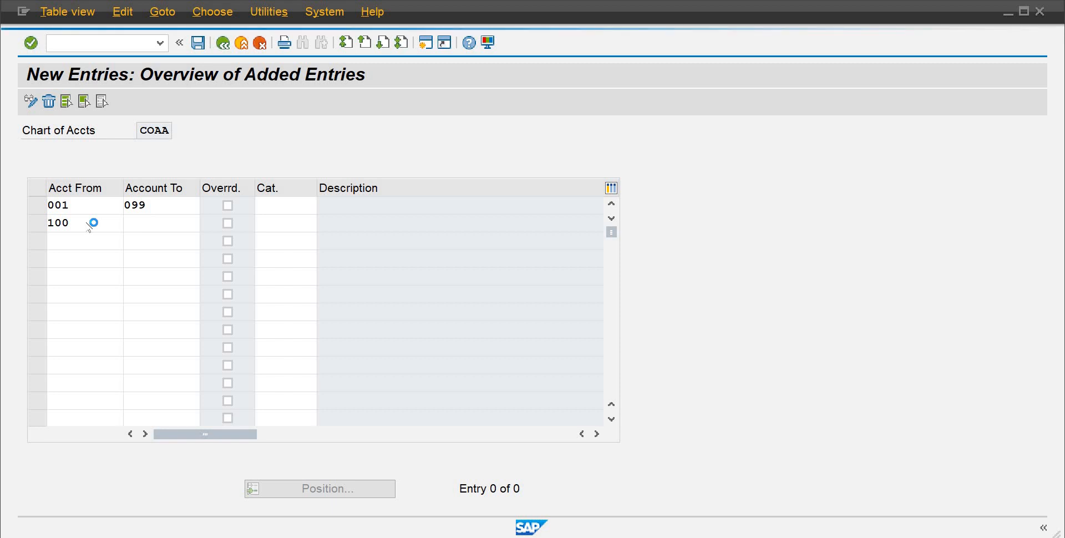
{"action": "left_click", "coordinate": [154, 221]}
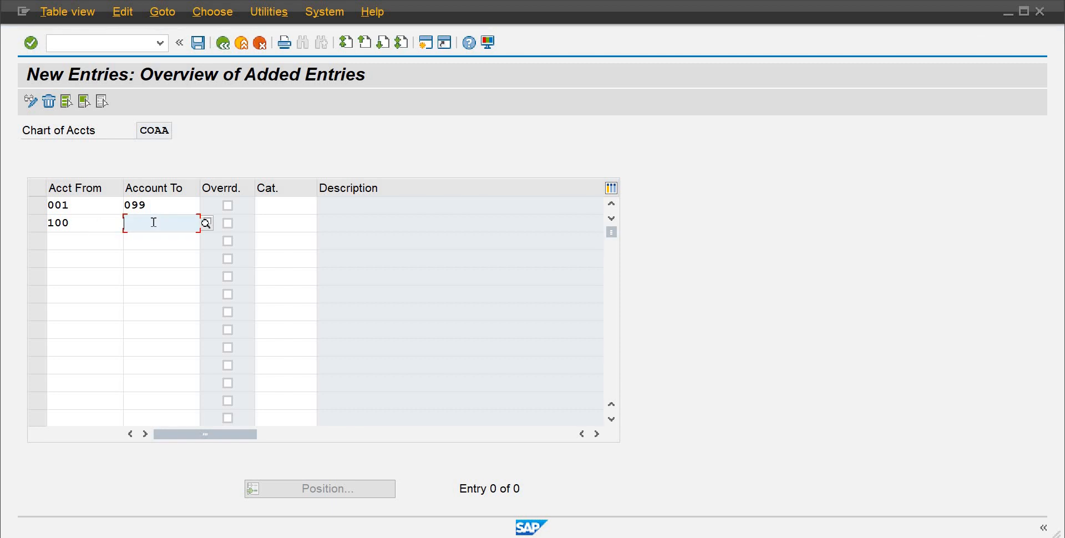
{"action": "type", "text": "199"}
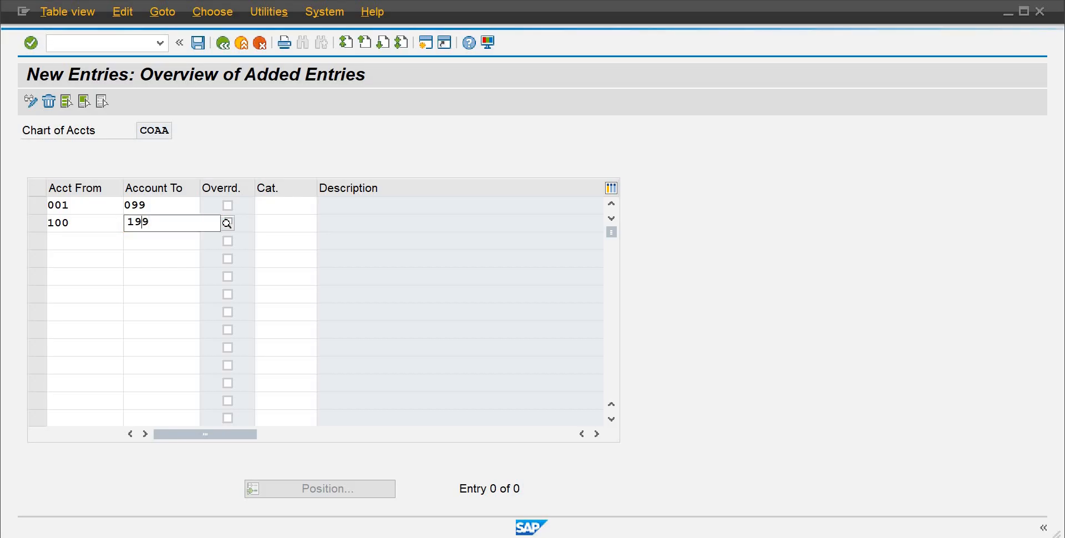
Step: Add the account range 200 to 299 as the next entry
{"action": "left_click", "coordinate": [87, 240]}
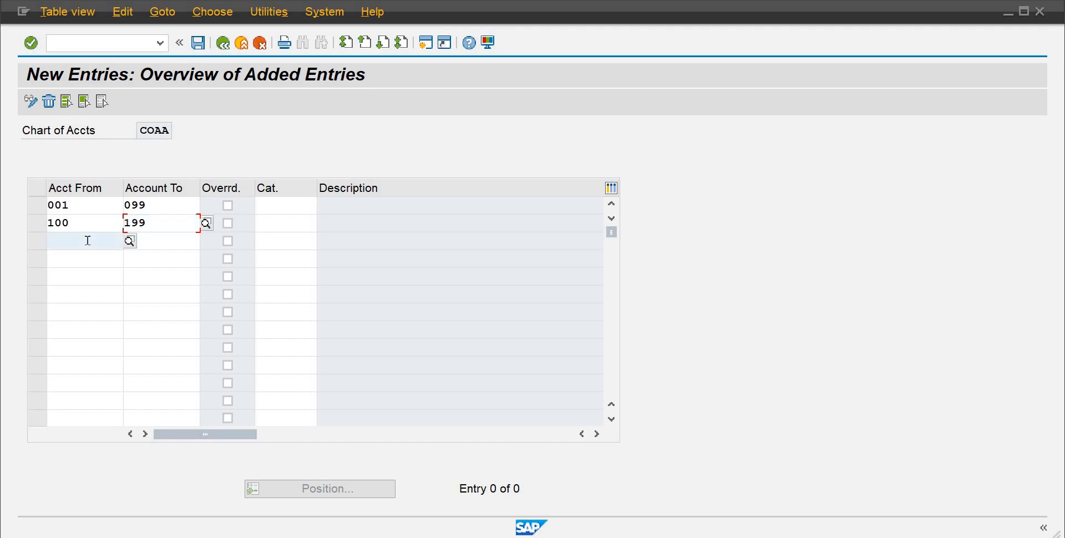
{"action": "type", "text": "200"}
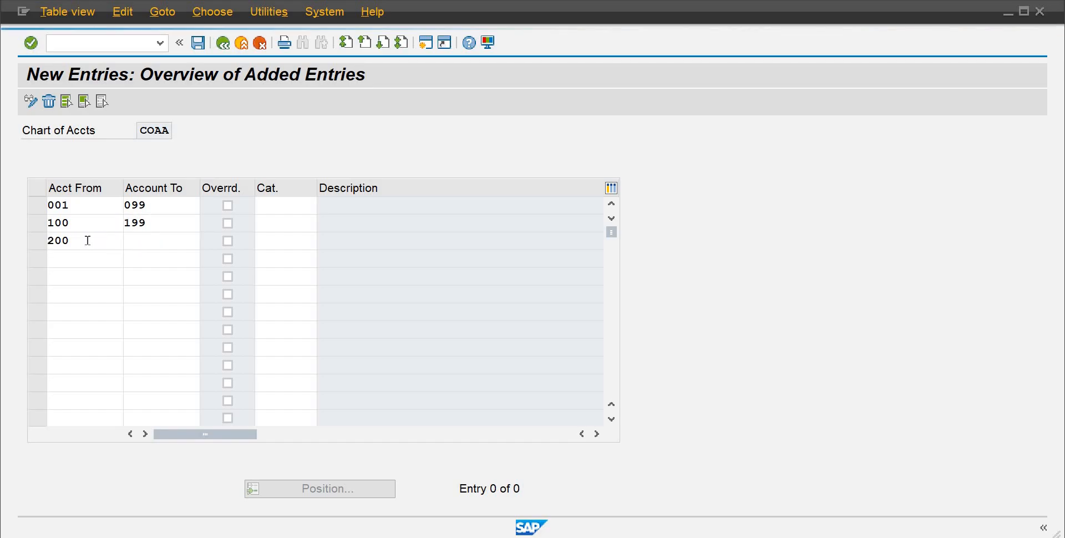
{"action": "type", "text": "299"}
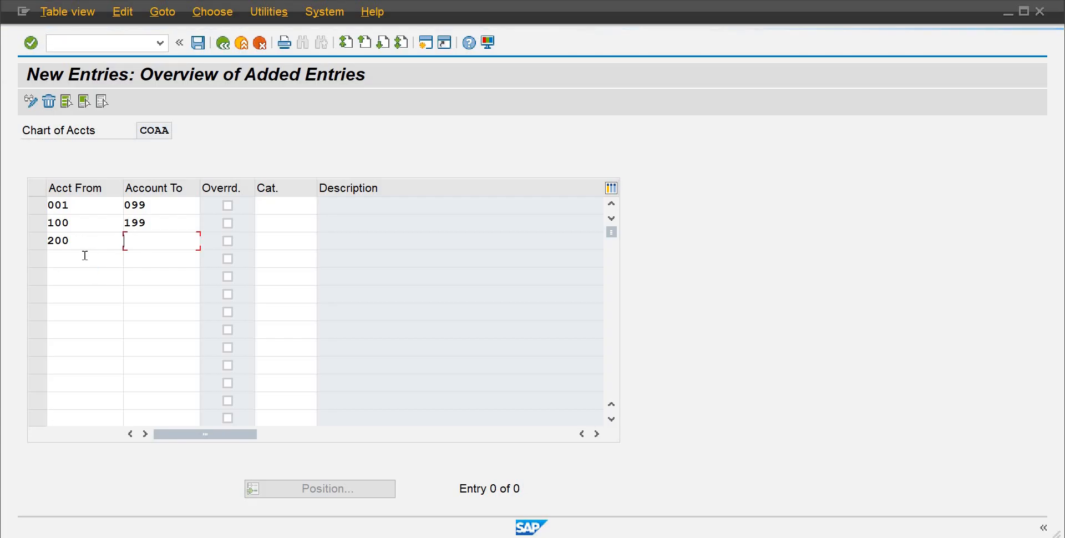
{"action": "left_click", "coordinate": [85, 256]}
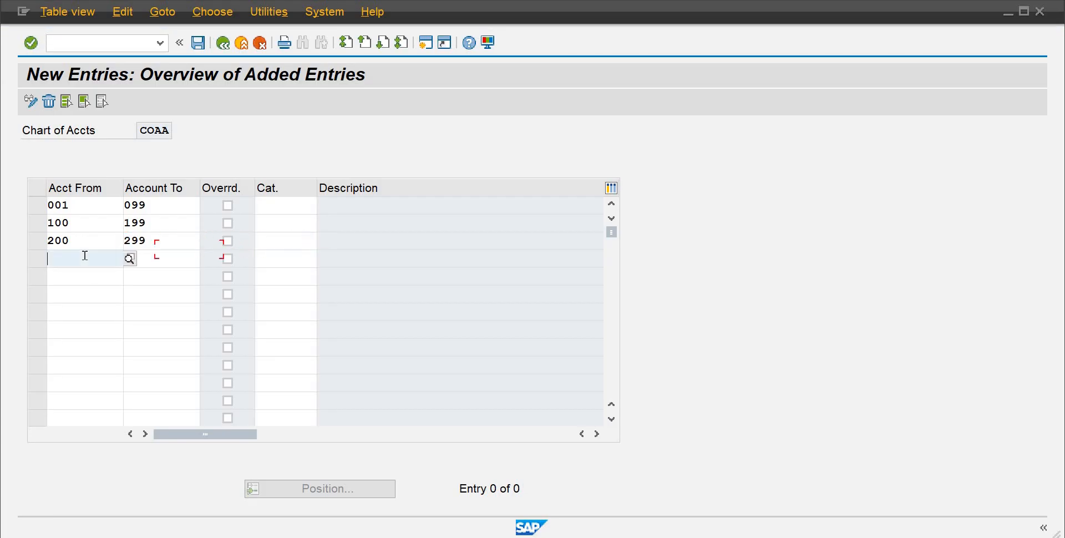
Step: Add the account range 300 to 399 as the next entry
{"action": "type", "text": "300"}
{"action": "key", "text": "Tab"}
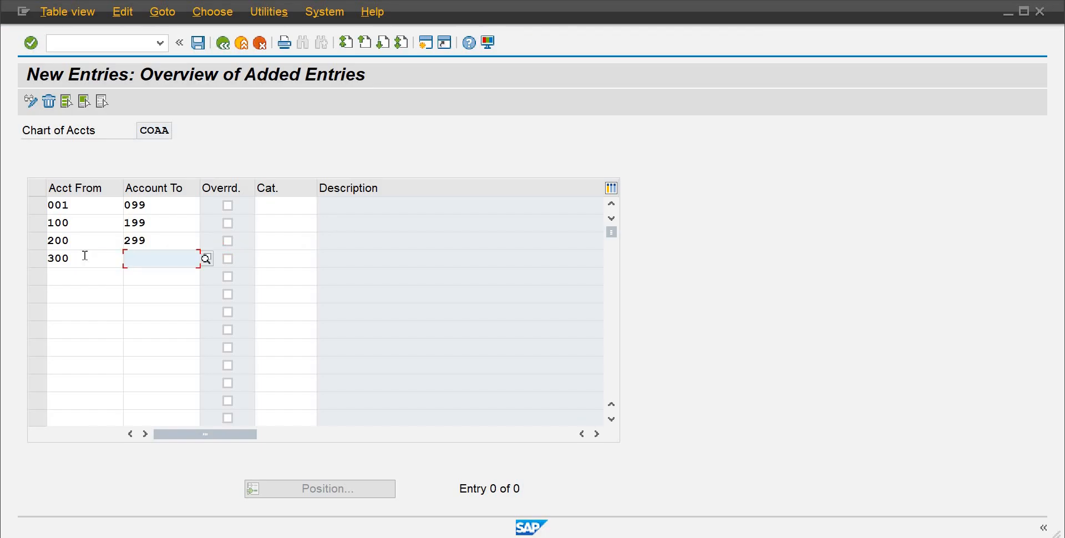
{"action": "type", "text": "399"}
{"action": "key", "text": "Tab"}
Step: Add the account range 400 to 499 as the next entry
{"action": "key", "text": "Tab"}
{"action": "key", "text": "Tab"}
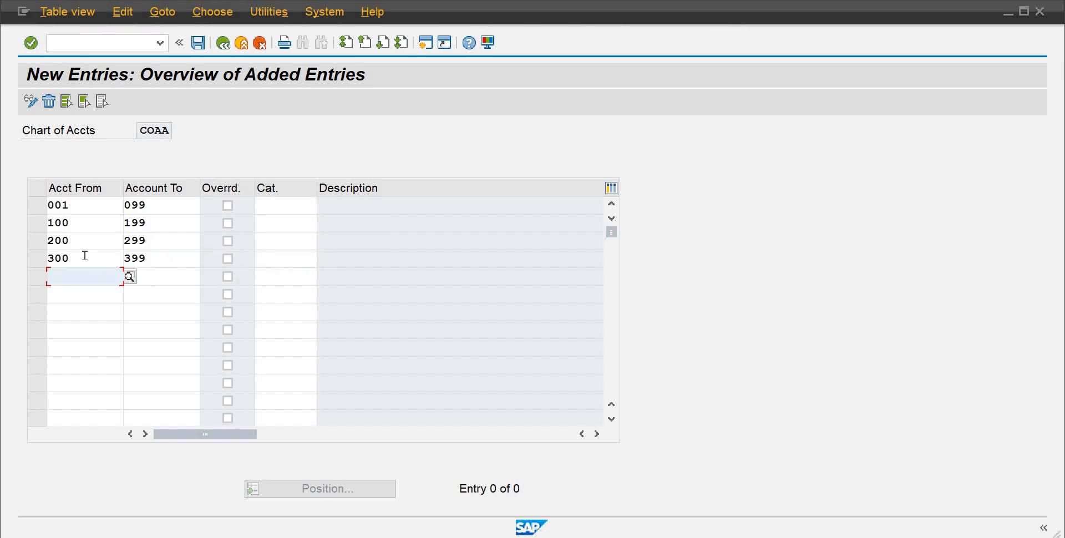
{"action": "type", "text": "400"}
{"action": "key", "text": "Tab"}
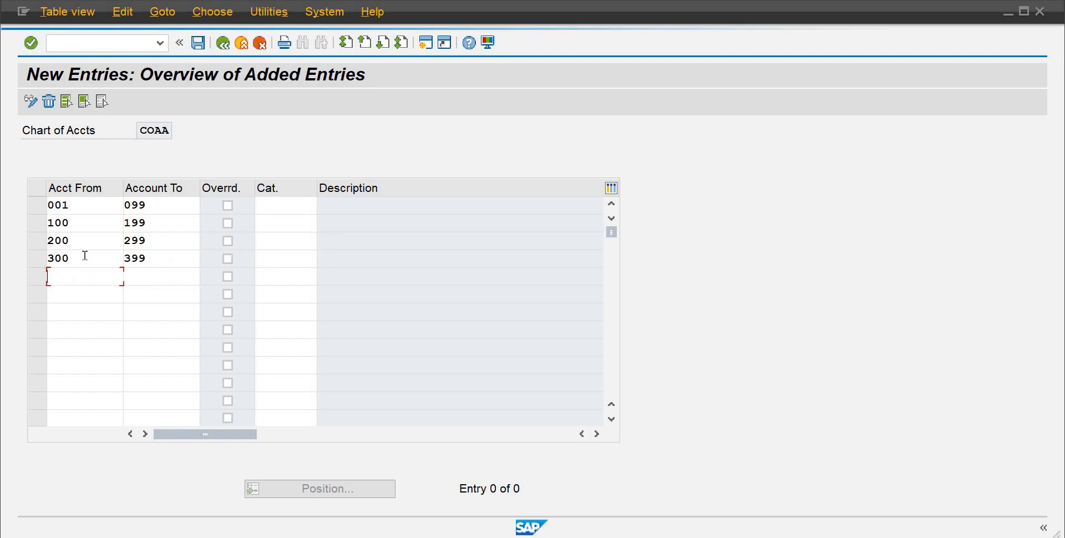
{"action": "type", "text": "499"}
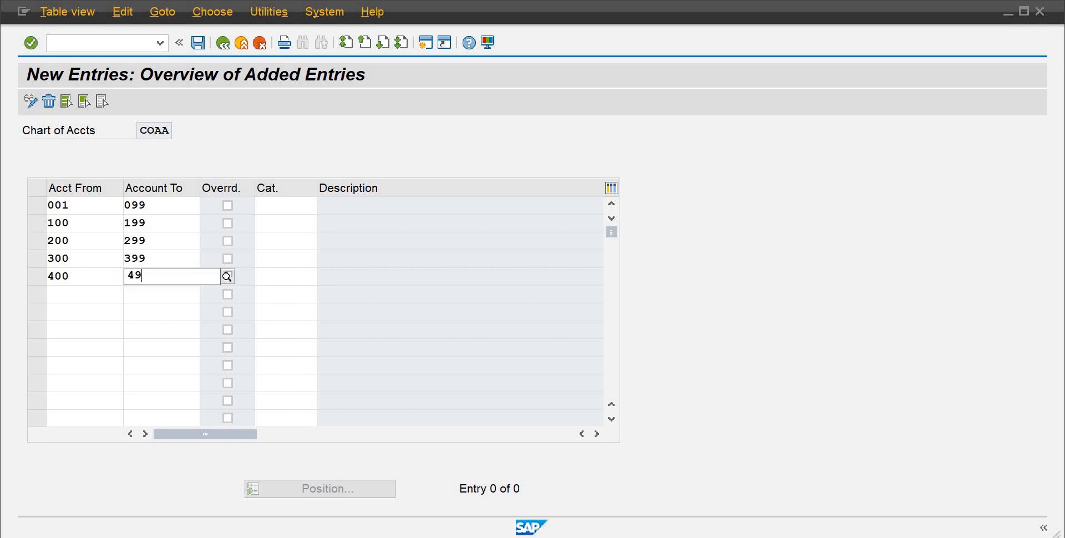
{"action": "key", "text": "Tab"}
{"action": "key", "text": "Tab"}
{"action": "key", "text": "Tab"}
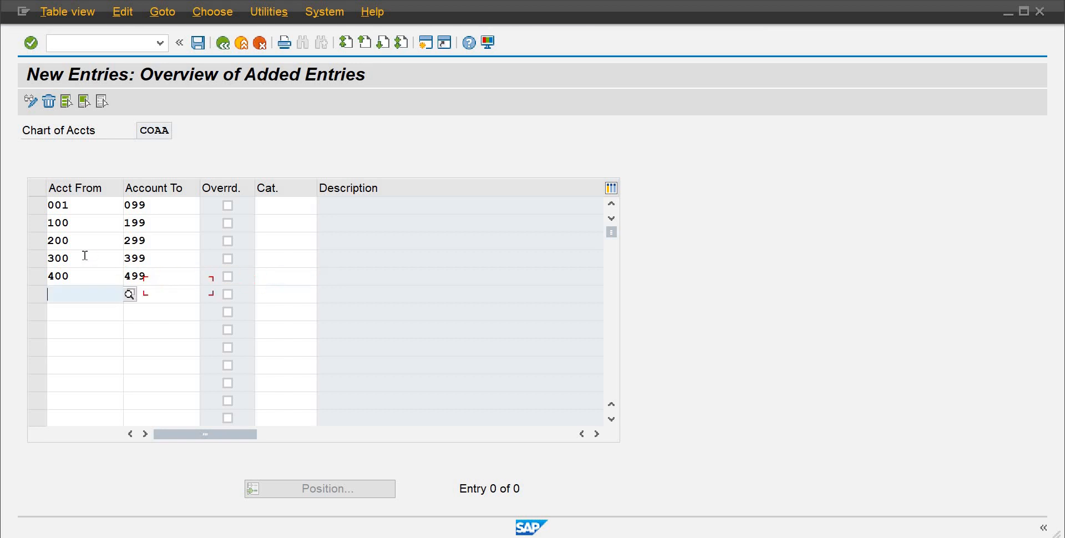
Step: Add the account range 500 to 599 as the next entry
{"action": "type", "text": "500"}
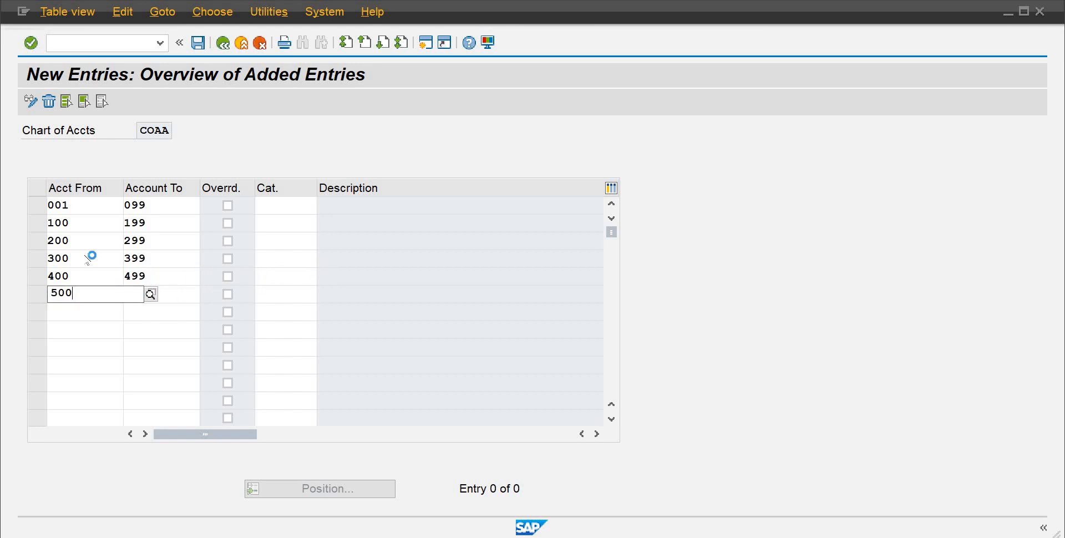
{"action": "key", "text": "Tab"}
{"action": "type", "text": "599"}
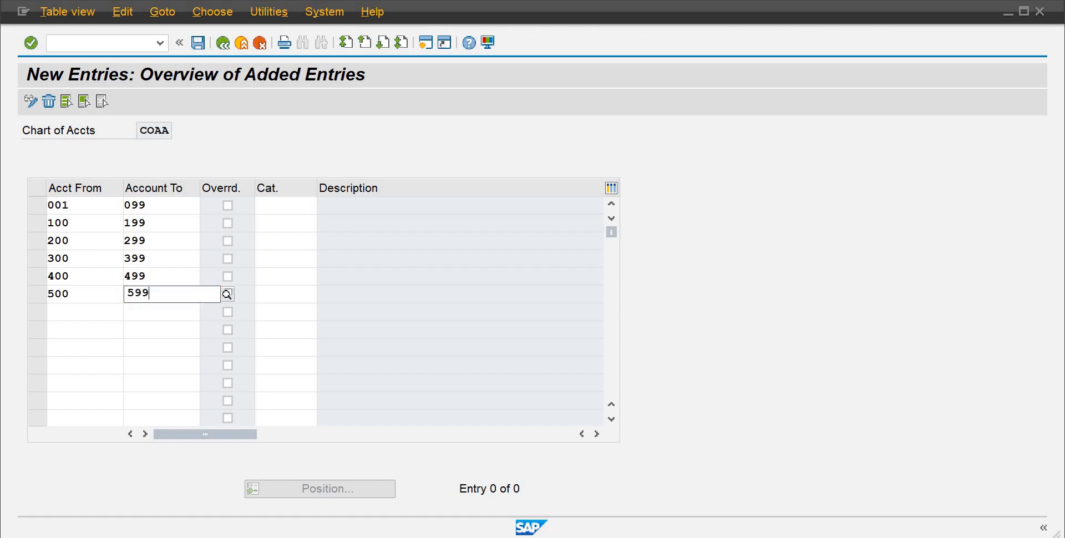
{"action": "key", "text": "Tab"}
Step: Add the account range 600 to 699 as the next entry
{"action": "key", "text": "Tab"}
{"action": "key", "text": "Tab"}
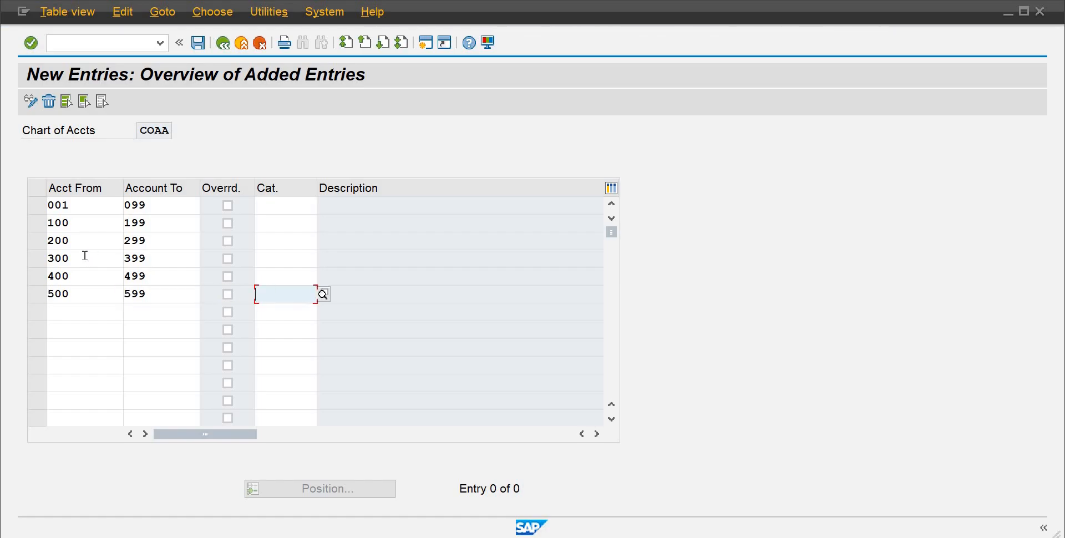
{"action": "type", "text": "600"}
{"action": "key", "text": "Tab"}
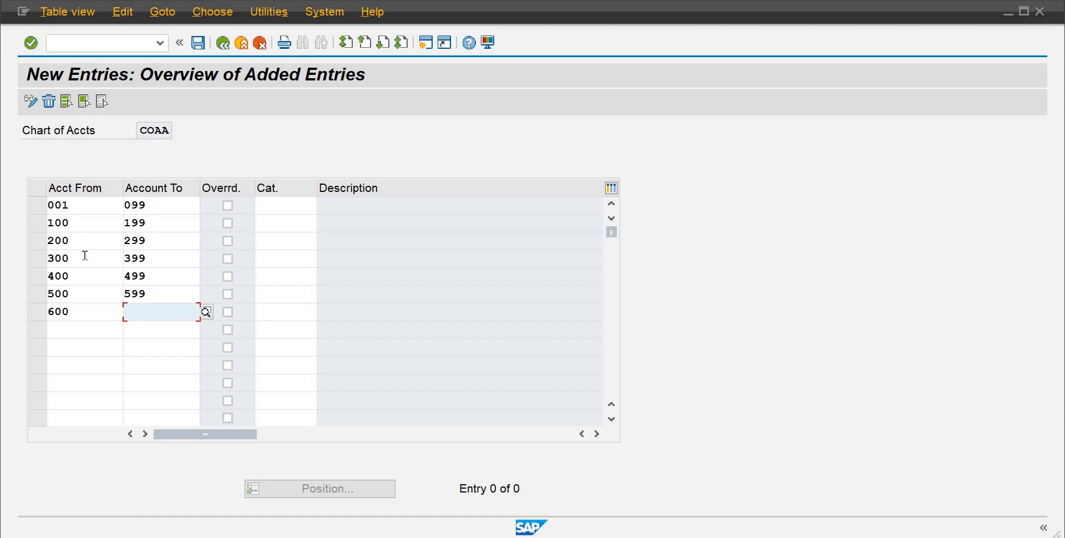
{"action": "type", "text": "699"}
{"action": "key", "text": "Tab"}
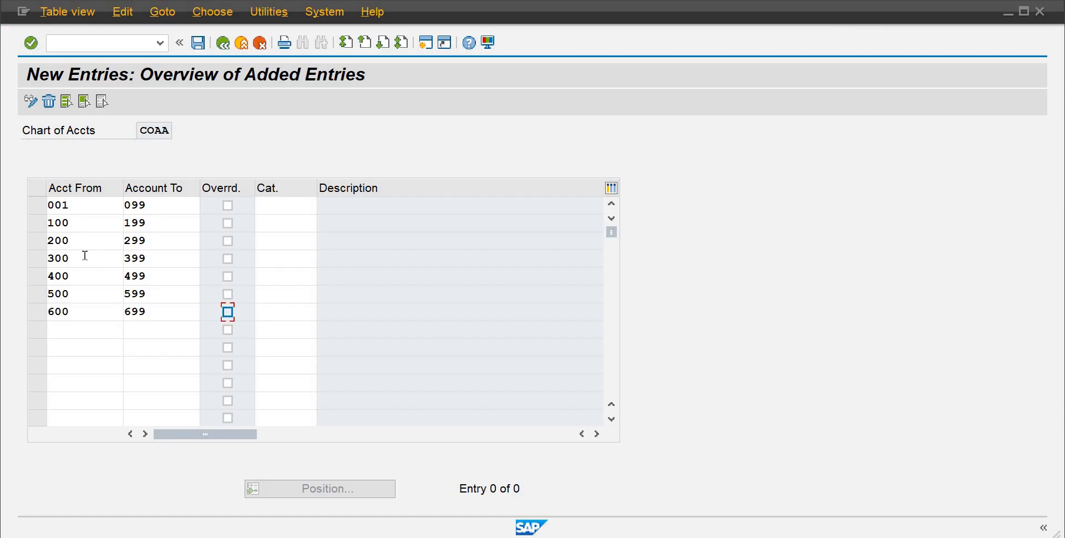
{"action": "key", "text": "Tab"}
Step: Add the account ranges 700 to 799 and 800 to 899 as the final two entries
{"action": "key", "text": "Tab"}
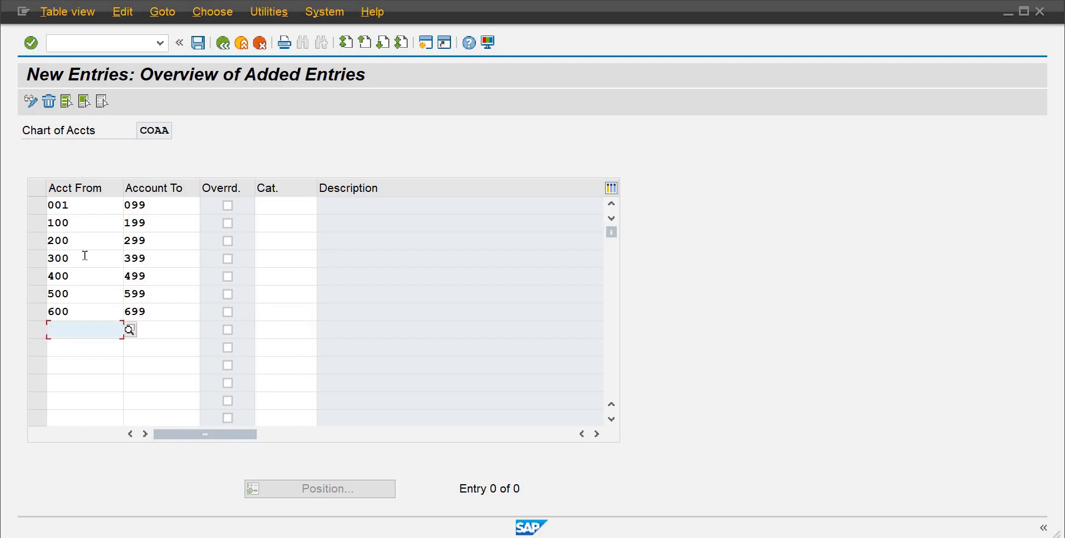
{"action": "type", "text": "700"}
{"action": "key", "text": "Tab"}
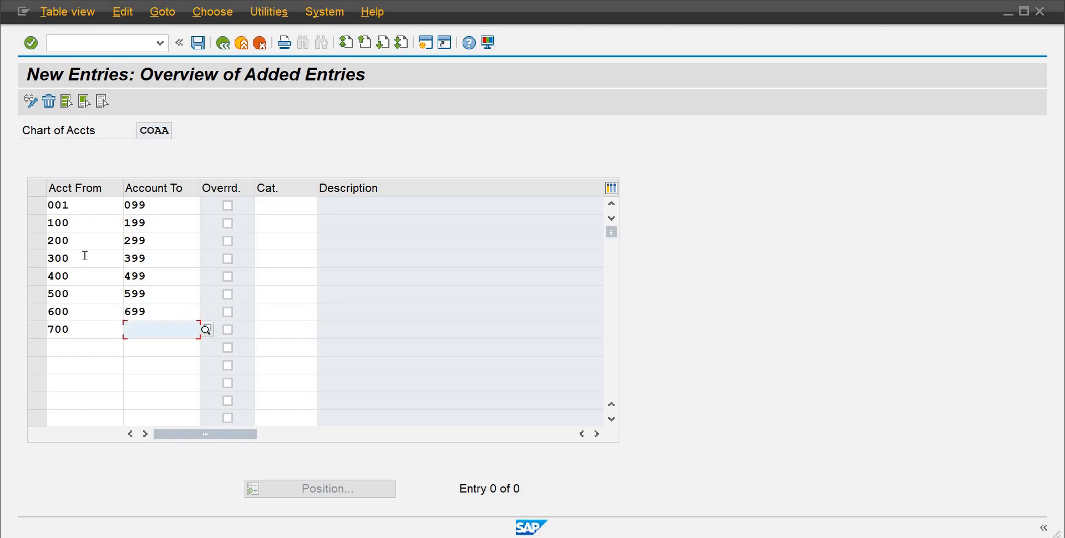
{"action": "type", "text": "799"}
{"action": "key", "text": "Tab"}
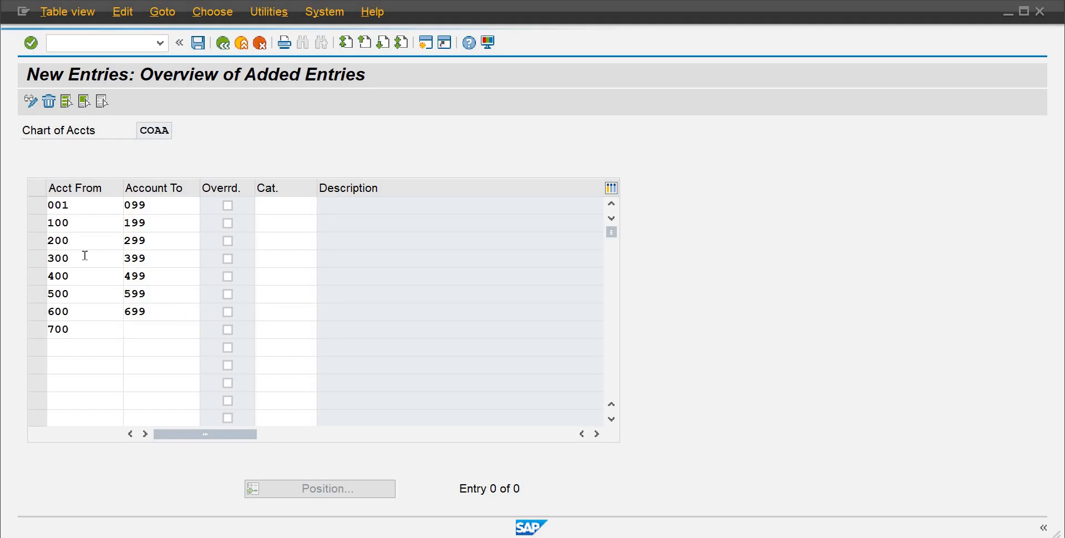
{"action": "key", "text": "Tab"}
{"action": "key", "text": "Tab"}
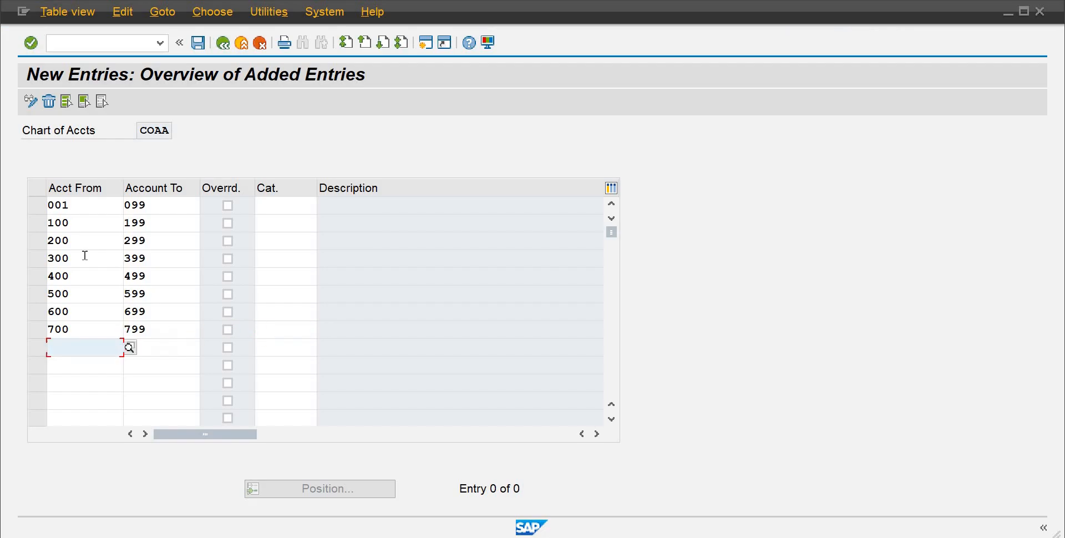
{"action": "type", "text": "800"}
{"action": "key", "text": "Tab"}
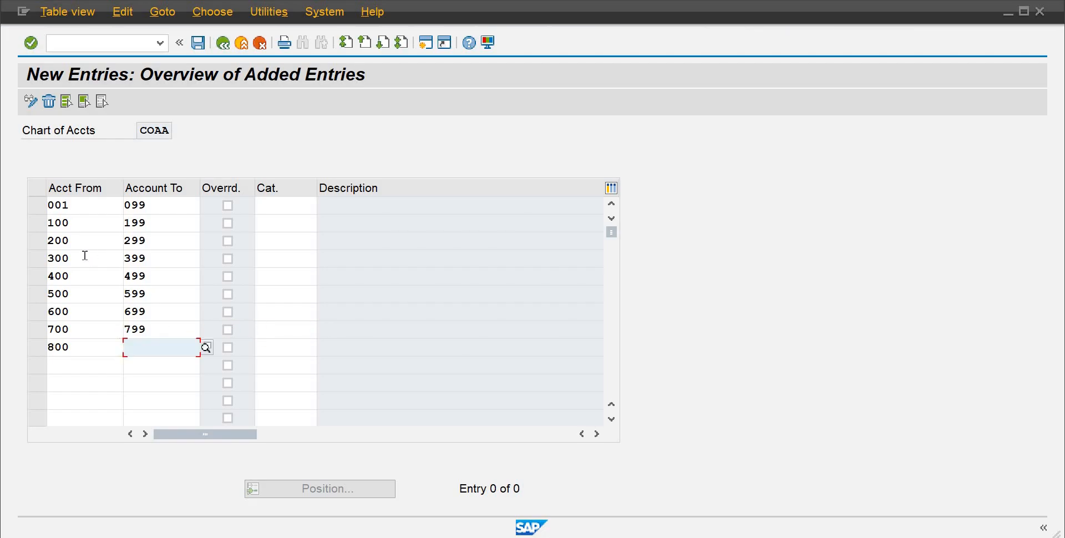
{"action": "type", "text": "899"}
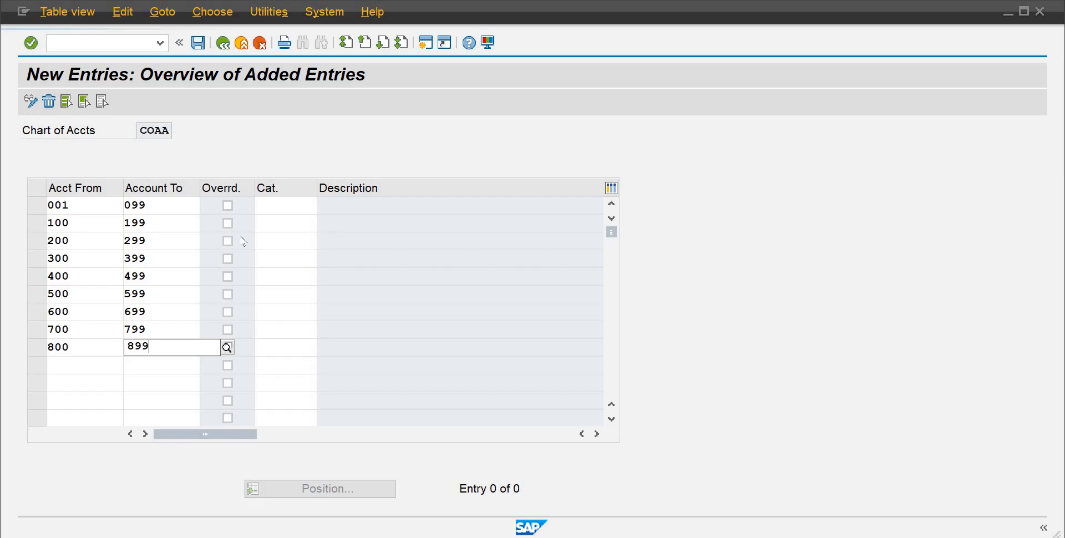
Step: Assign category 01000 Balance Sheet Account to the 001–099 and 100–199 ranges
{"action": "left_click", "coordinate": [268, 211]}
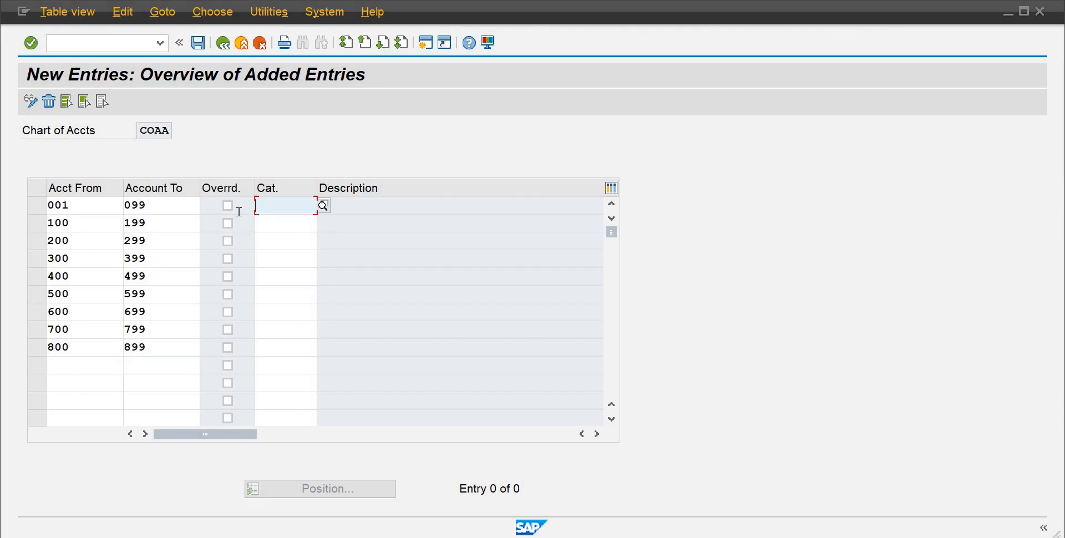
{"action": "left_click", "coordinate": [324, 205]}
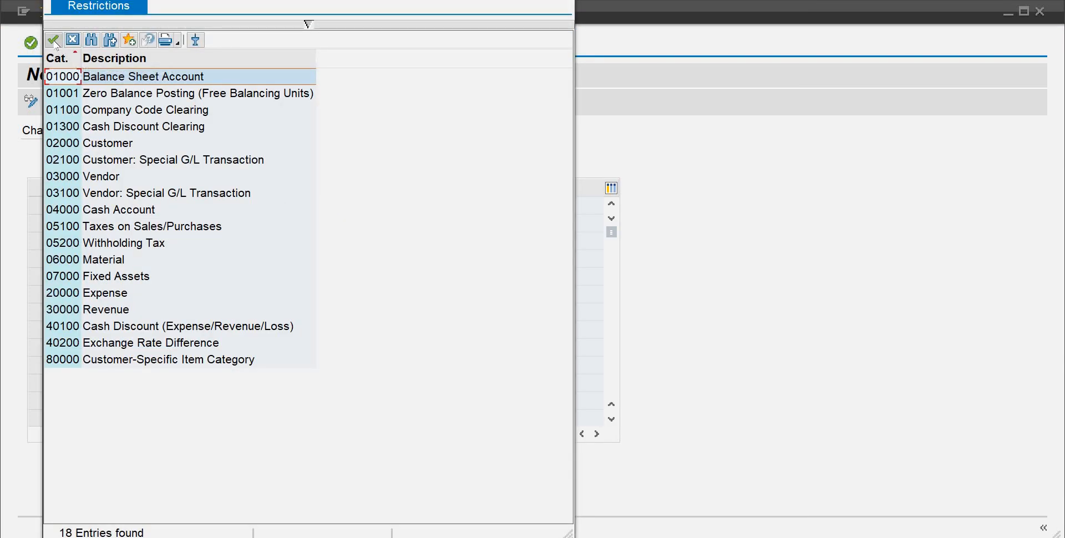
{"action": "left_click", "coordinate": [57, 43]}
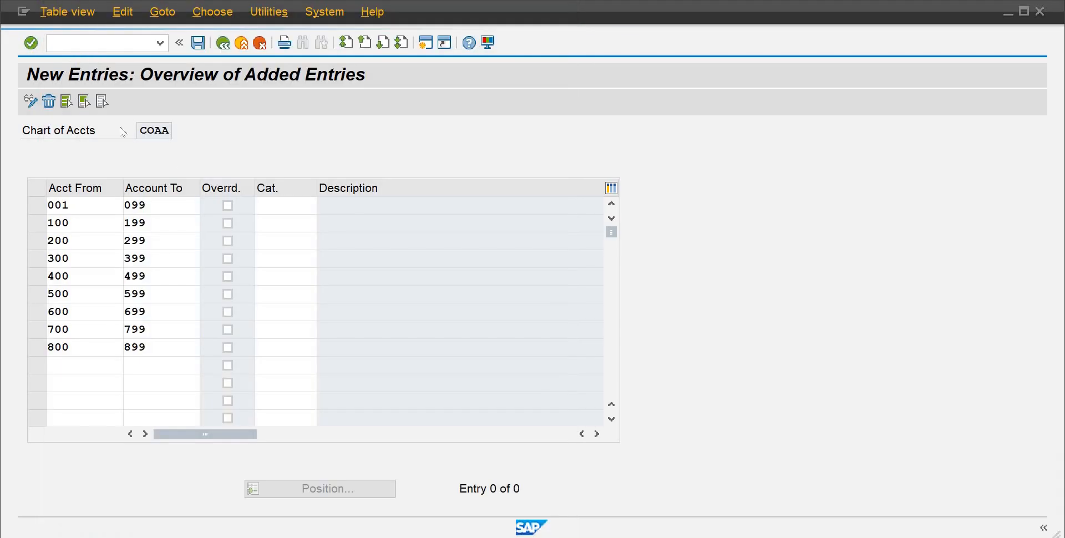
{"action": "left_click", "coordinate": [264, 219]}
{"action": "type", "text": "01000"}
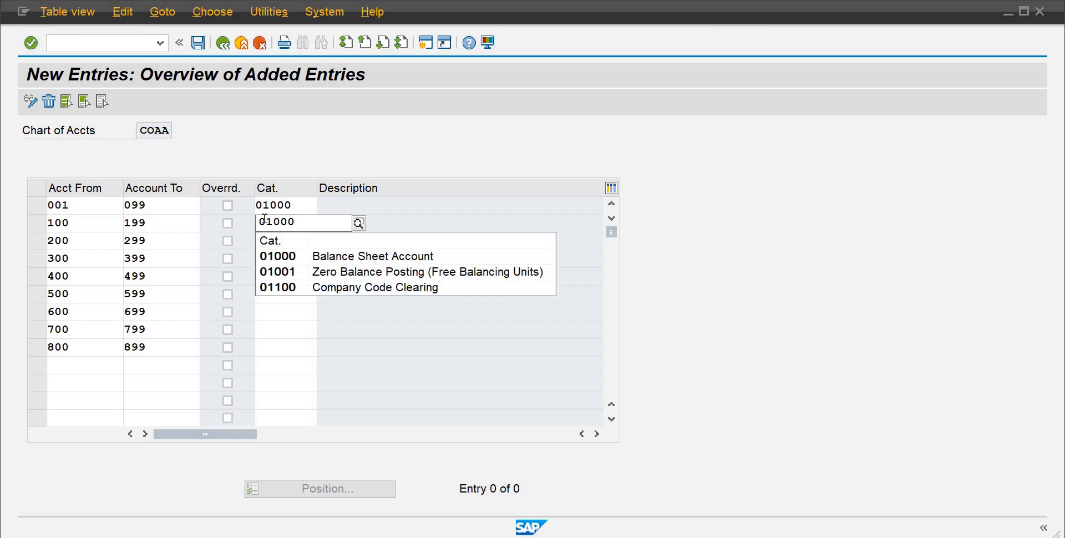
{"action": "left_click", "coordinate": [297, 255]}
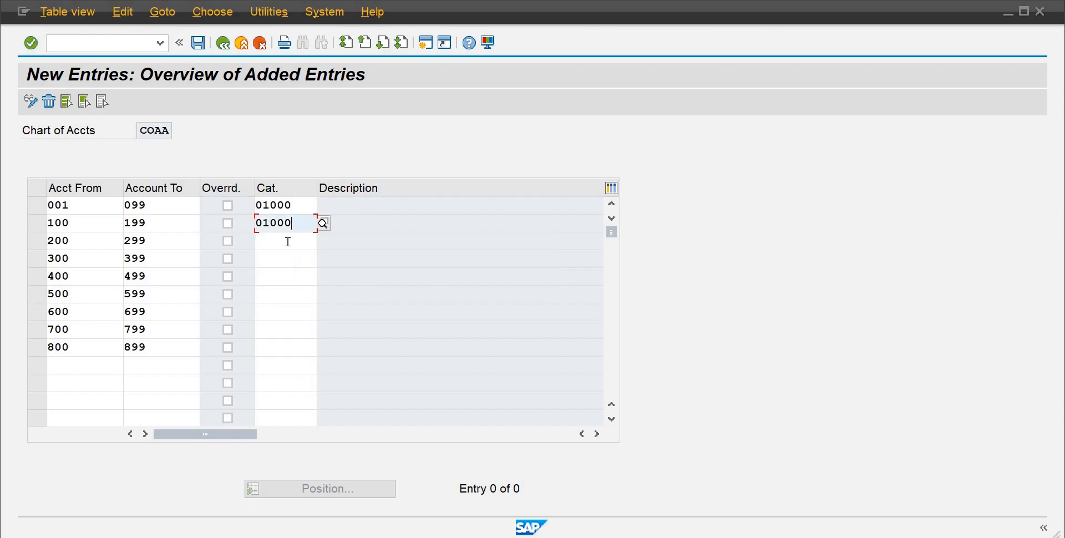
Step: Assign category 01000 Balance Sheet Account to the 200–299, 300–399 and 400–499 ranges
{"action": "left_click", "coordinate": [287, 242]}
{"action": "type", "text": "01000"}
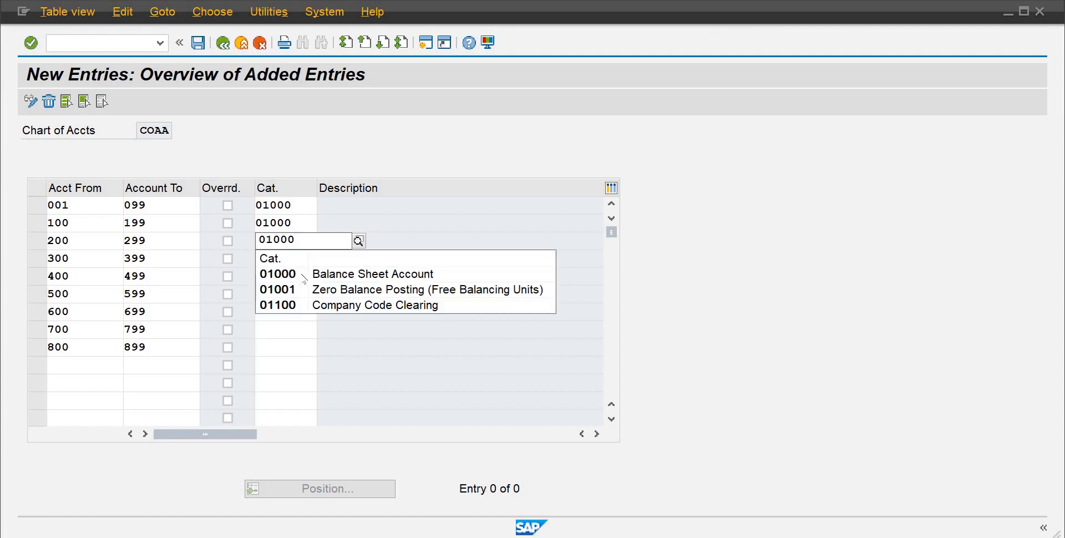
{"action": "left_click", "coordinate": [286, 260]}
{"action": "left_click", "coordinate": [286, 260]}
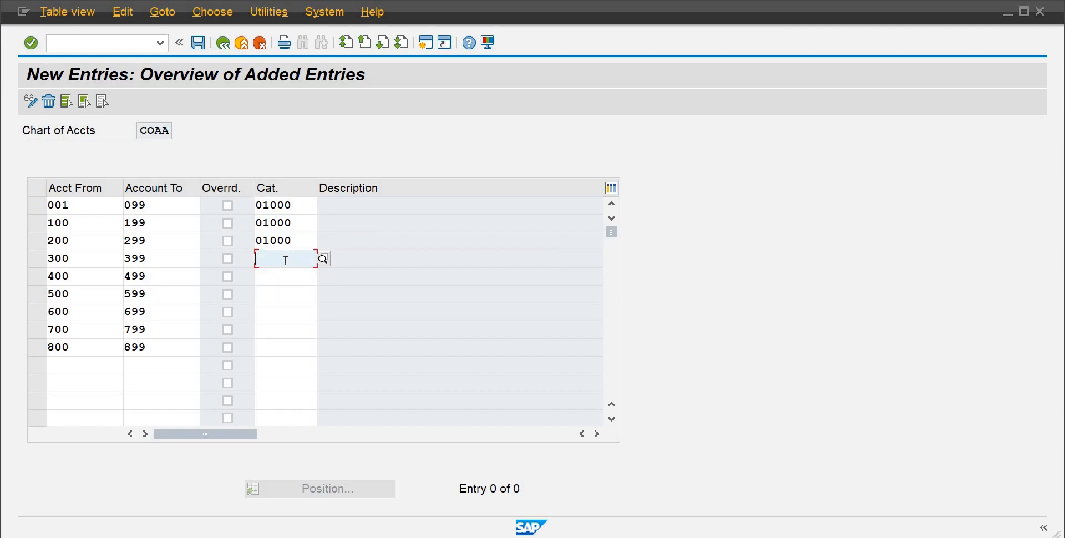
{"action": "type", "text": "01000"}
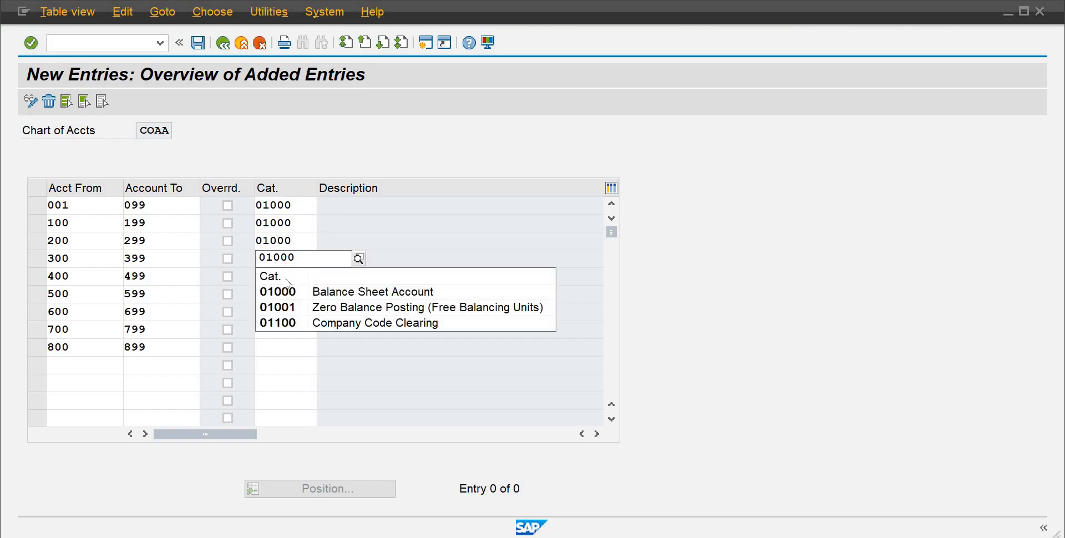
{"action": "left_click", "coordinate": [281, 284]}
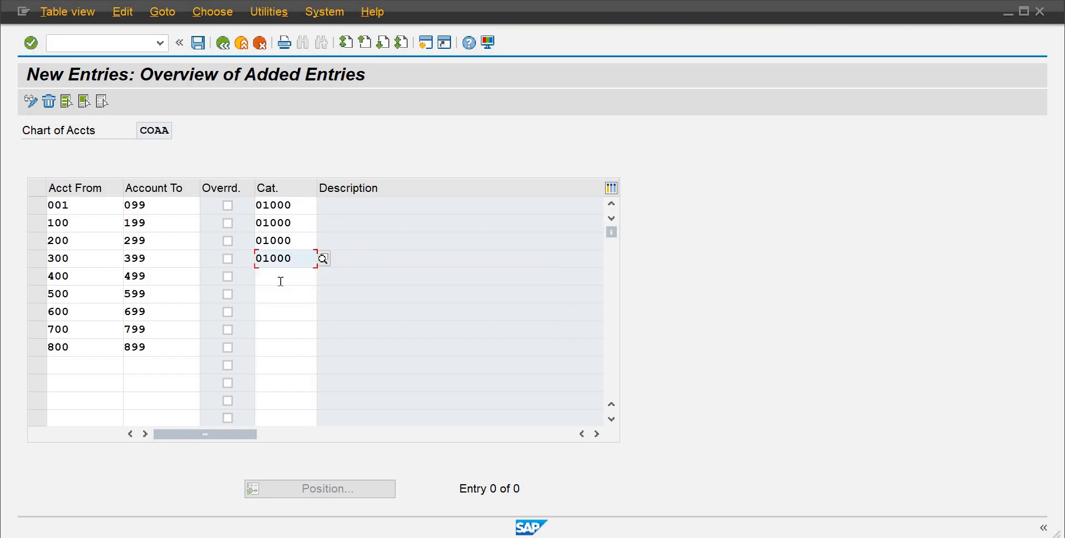
{"action": "left_click", "coordinate": [281, 282]}
{"action": "type", "text": "01000"}
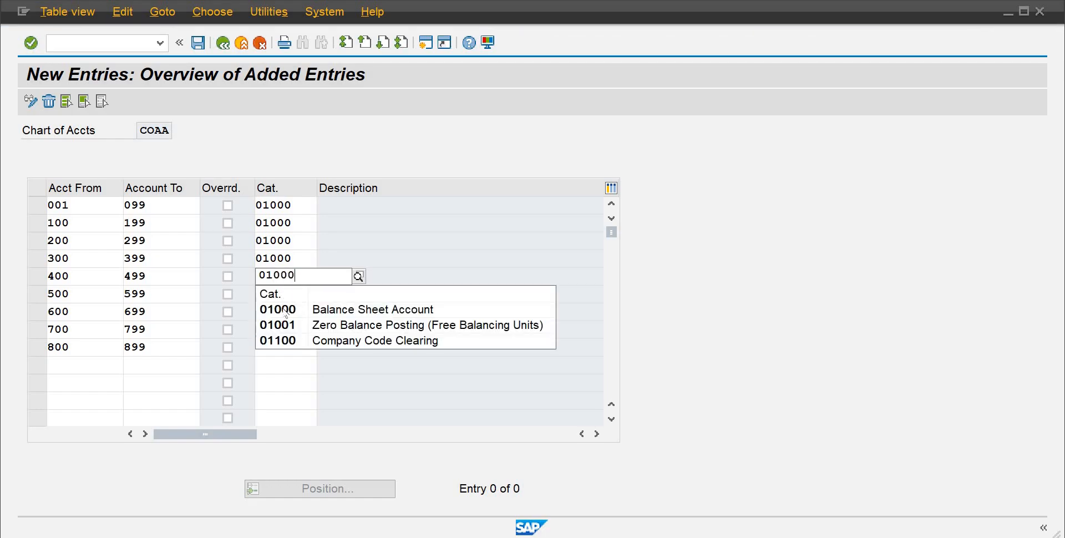
{"action": "left_click", "coordinate": [285, 312]}
{"action": "left_click", "coordinate": [279, 299]}
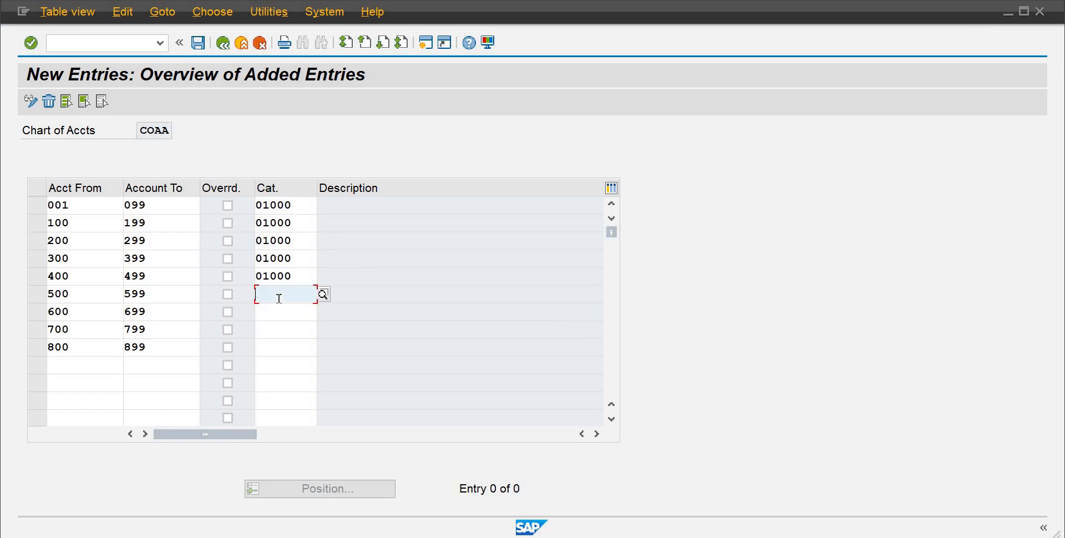
Step: Assign category 20000 Expense to the 500–599 and 600–699 ranges
{"action": "left_click", "coordinate": [323, 294]}
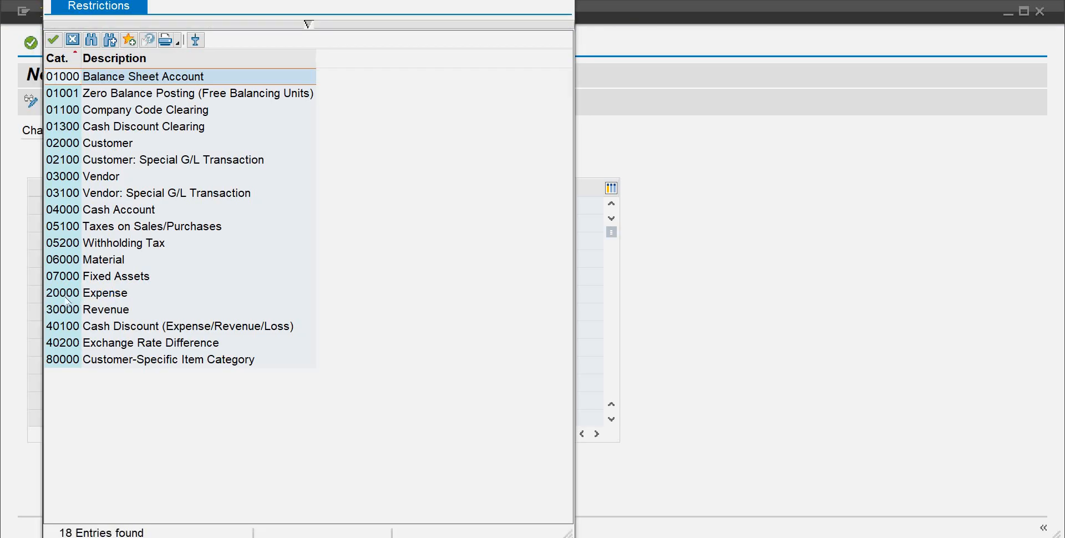
{"action": "double_click", "coordinate": [62, 293]}
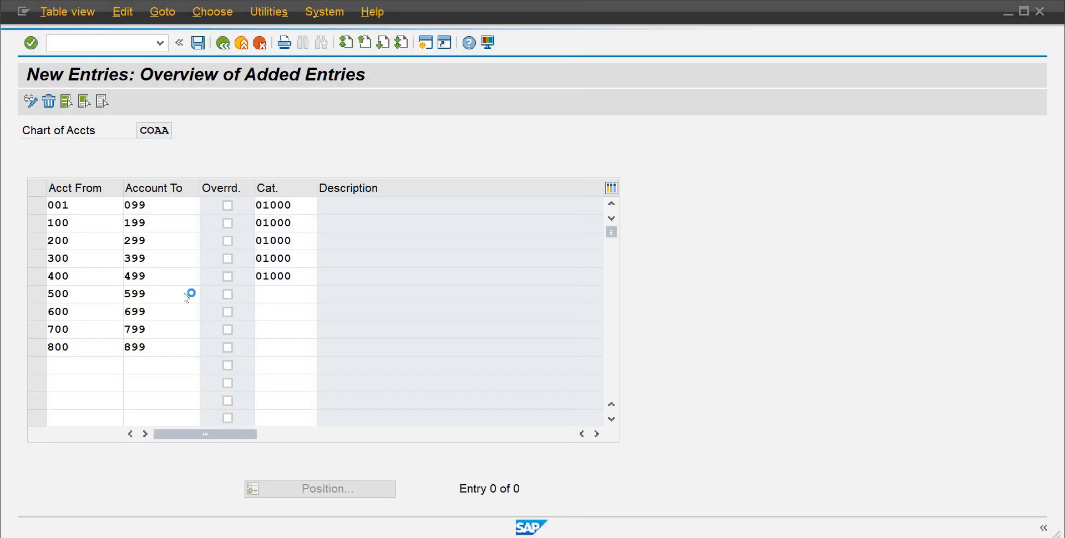
{"action": "left_click", "coordinate": [274, 305]}
{"action": "type", "text": "2"}
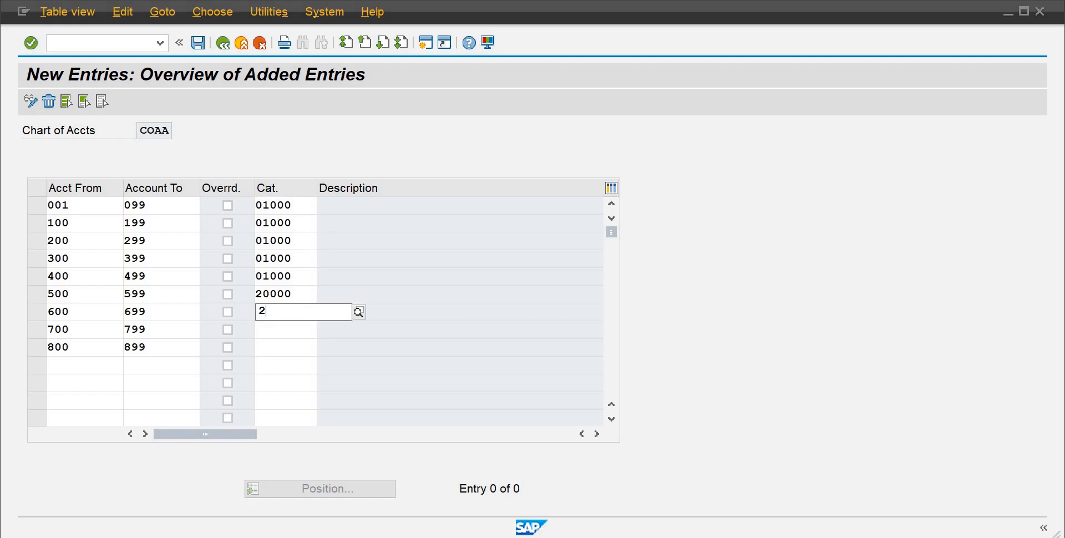
{"action": "type", "text": "0000"}
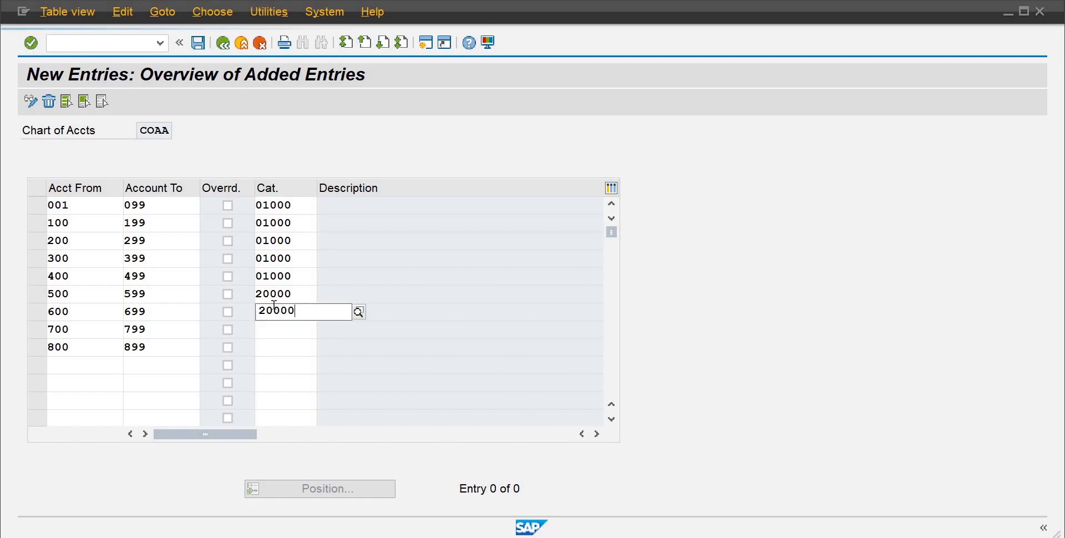
Step: Assign category 20000 Expense to the 700–799 account range
{"action": "left_click", "coordinate": [282, 344]}
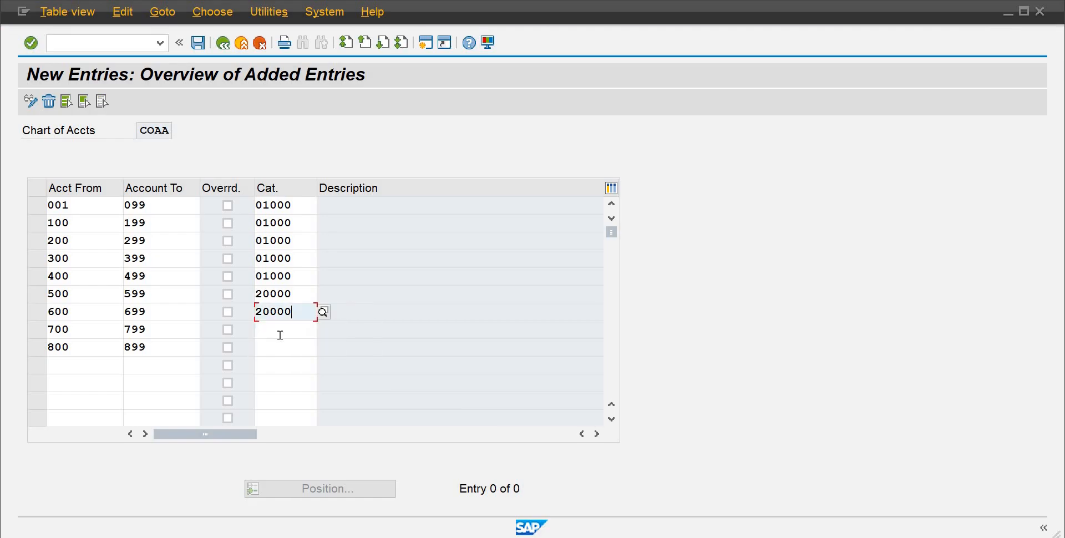
{"action": "left_click", "coordinate": [280, 335]}
{"action": "type", "text": "20000"}
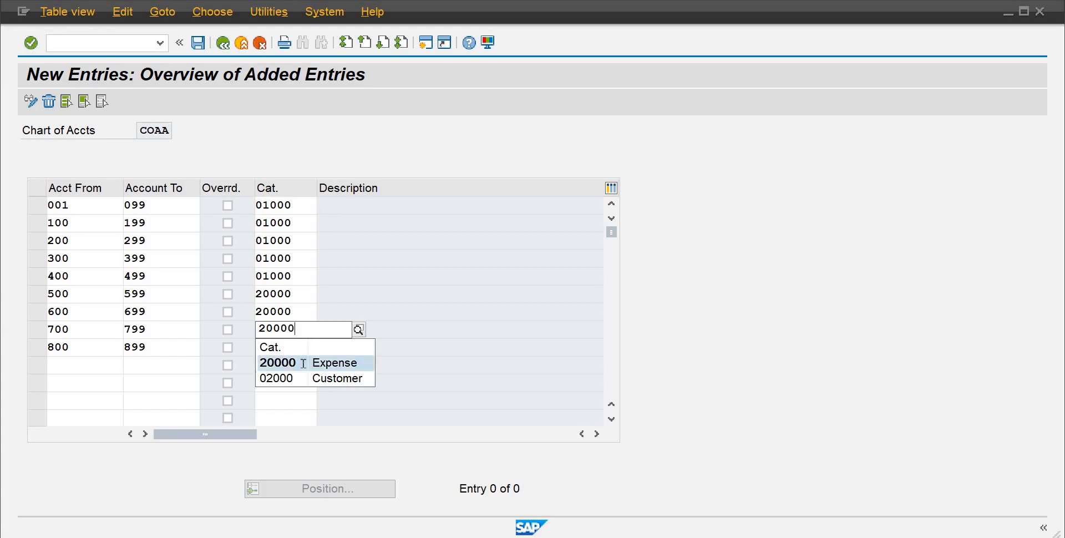
{"action": "left_click", "coordinate": [304, 363]}
{"action": "left_click", "coordinate": [291, 360]}
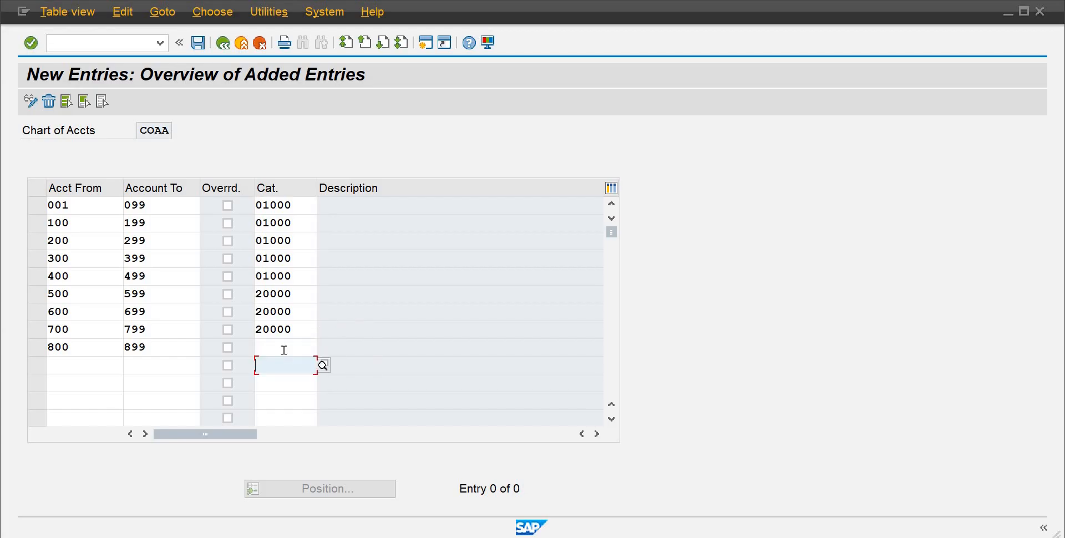
Step: Assign category 30000 Revenue to the 800–899 range and save the entries under the customizing request
{"action": "left_click", "coordinate": [284, 348]}
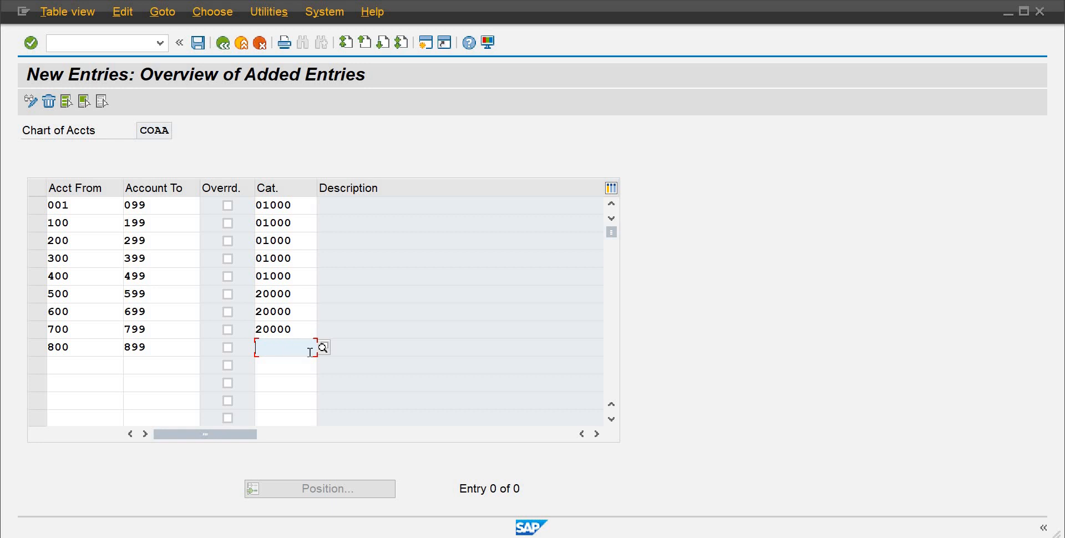
{"action": "type", "text": "3"}
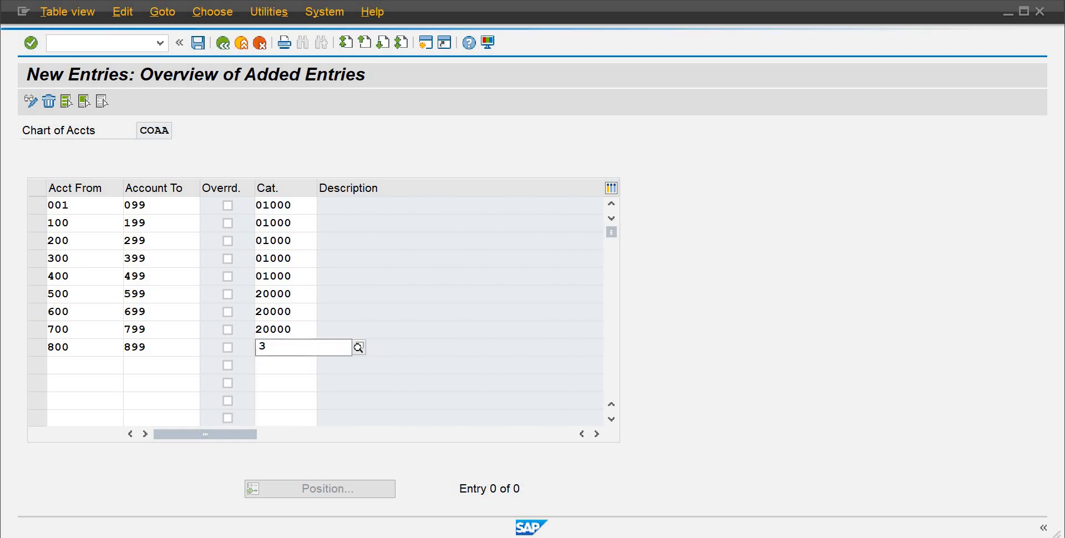
{"action": "type", "text": "0000"}
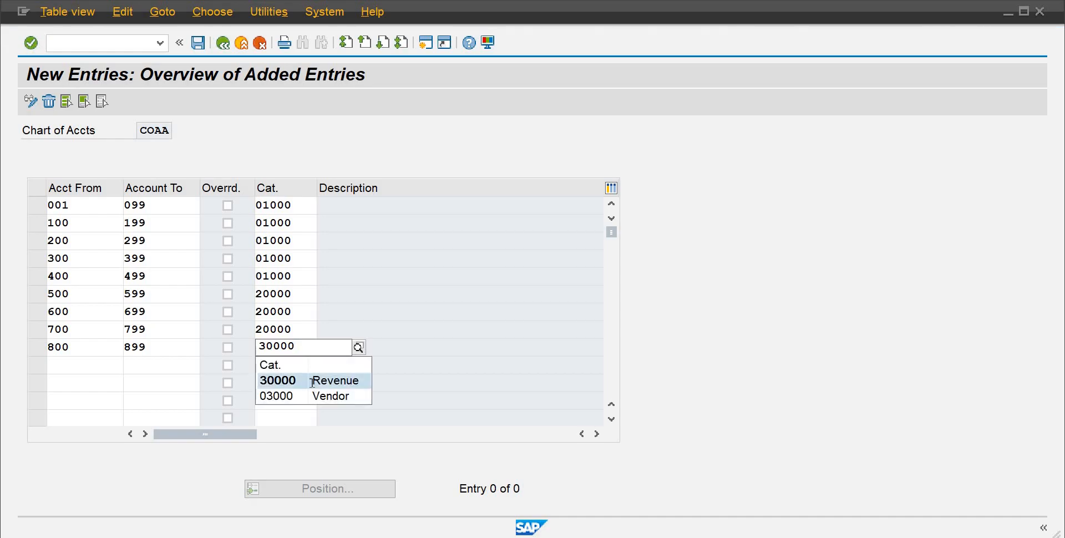
{"action": "left_click", "coordinate": [313, 381]}
{"action": "key", "text": "Return"}
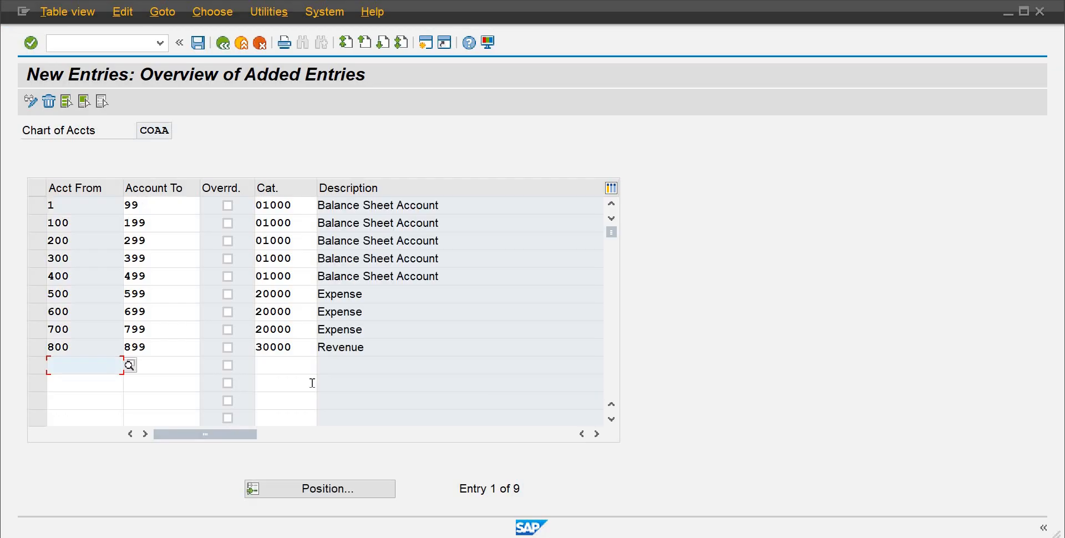
{"action": "key", "text": "ctrl+s"}
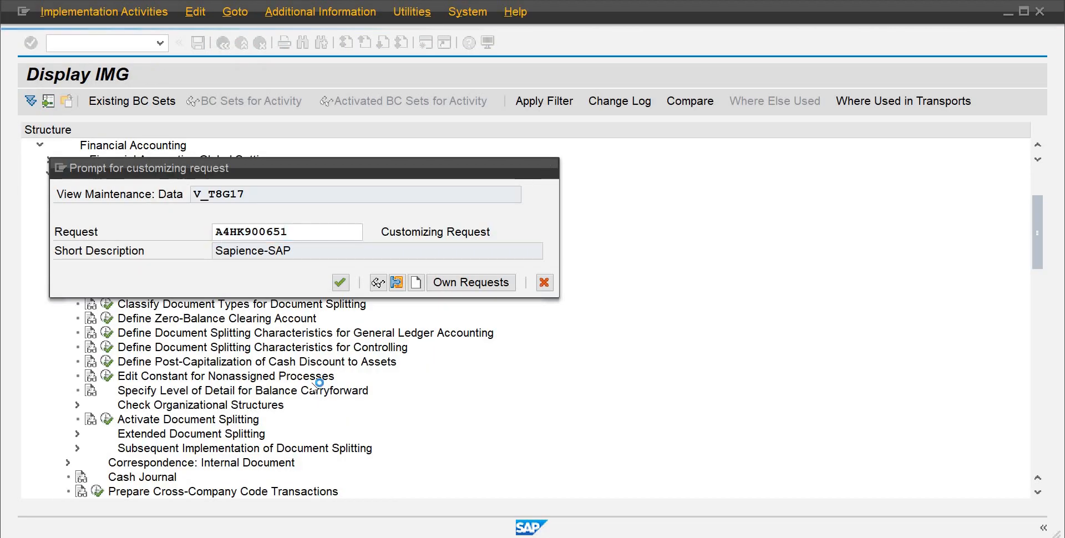
{"action": "key", "text": "Return"}
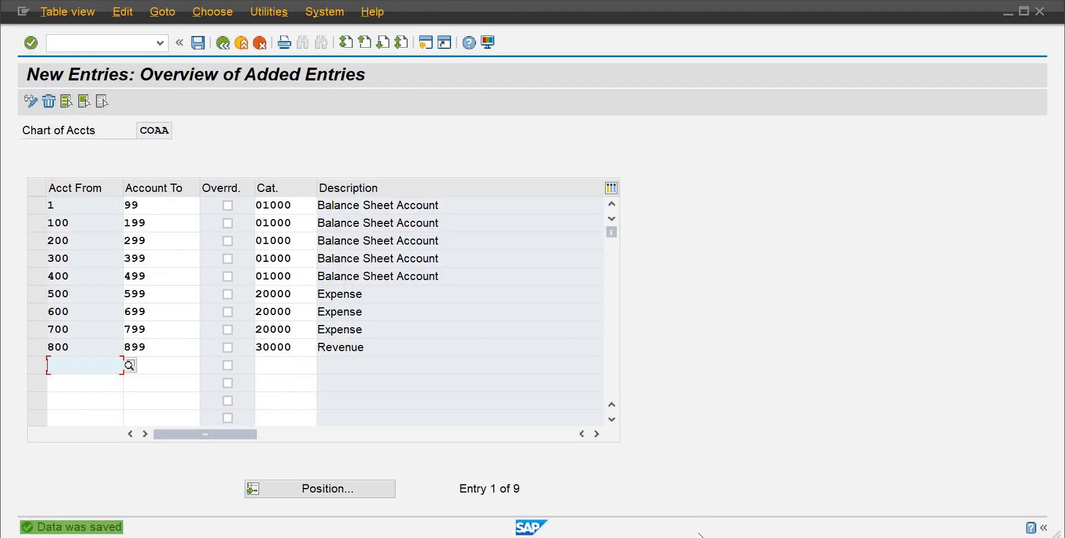
Step: Return to the G/L posting session and reopen transaction FB50 – Enter G/L Account Document
{"action": "left_click", "coordinate": [737, 478]}
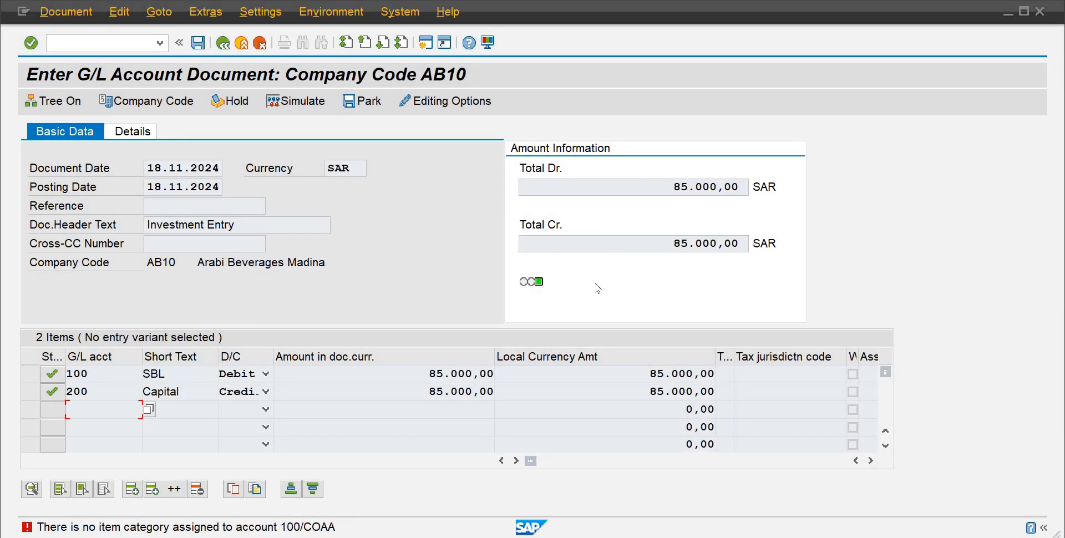
{"action": "key", "text": "Return"}
{"action": "left_click", "coordinate": [73, 41]}
{"action": "type", "text": "/nfs00"}
{"action": "key", "text": "BackSpace"}
{"action": "type", "text": "50"}
{"action": "key", "text": "Return"}
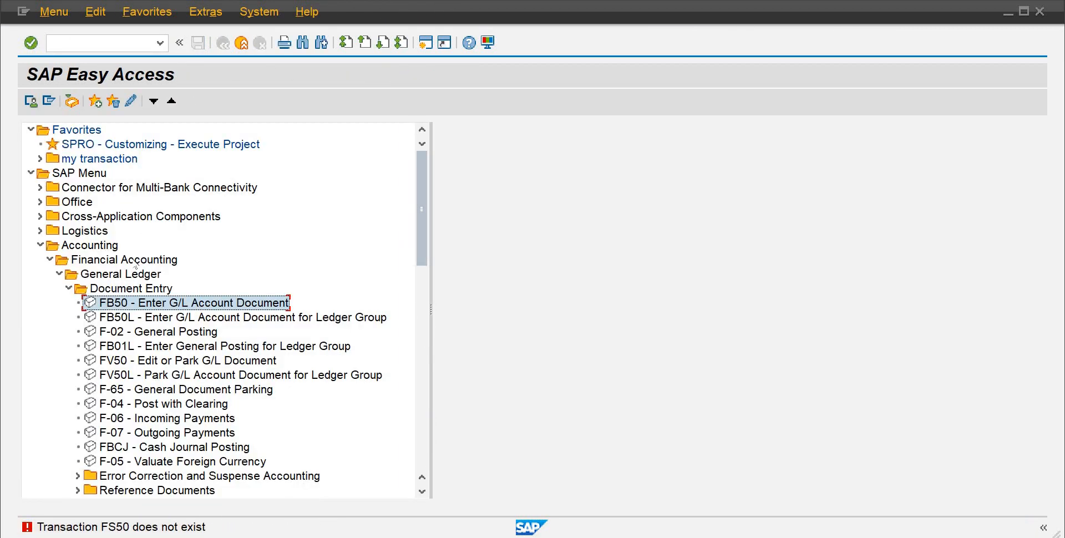
{"action": "double_click", "coordinate": [141, 302]}
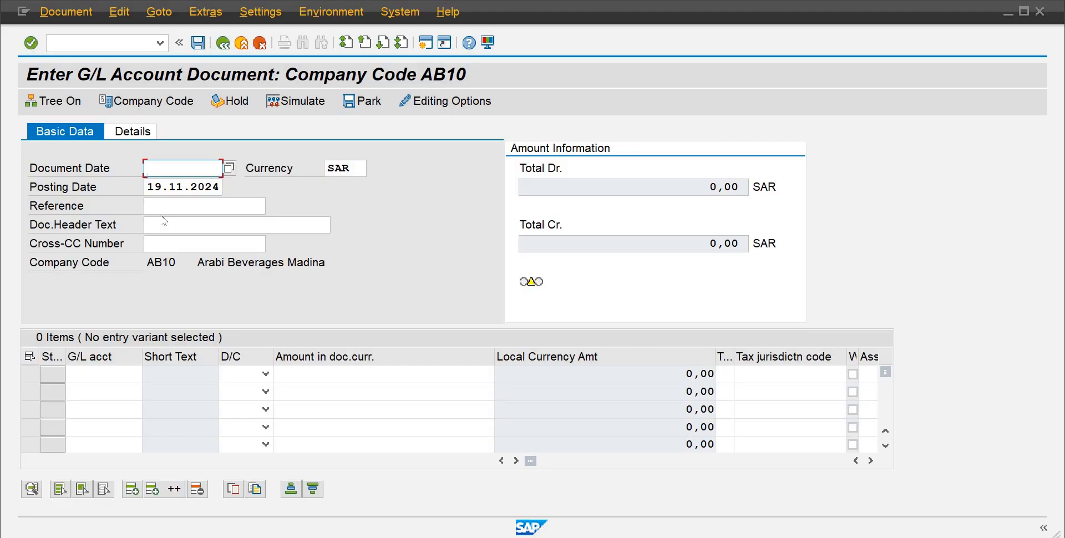
Step: Set the document date to 19.11.2024 and the document header text to Investment Entry
{"action": "type", "text": "19.11.2024"}
{"action": "key", "text": "Tab"}
{"action": "key", "text": "Tab"}
{"action": "key", "text": "Tab"}
{"action": "key", "text": "Tab"}
{"action": "key", "text": "Tab"}
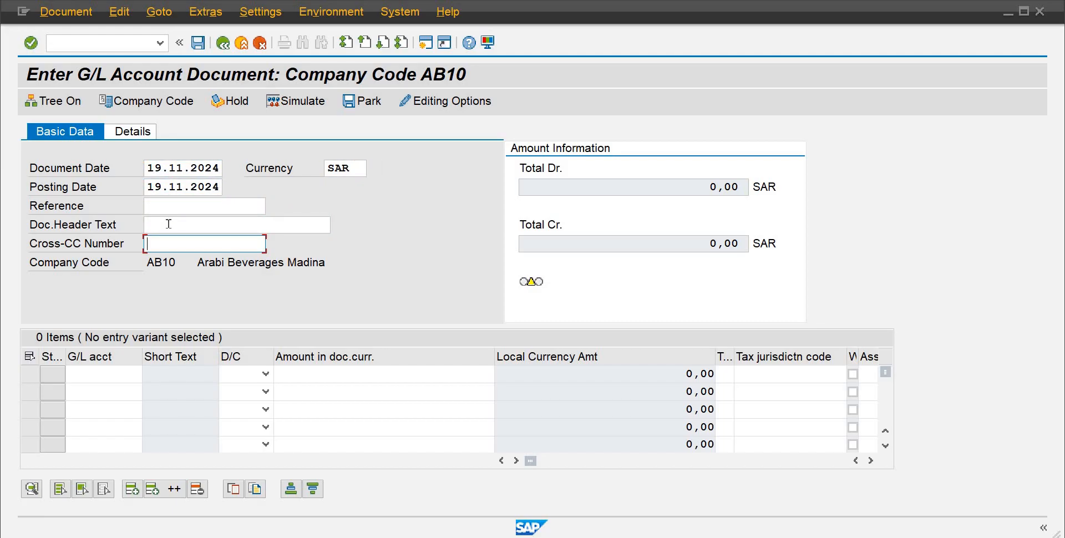
{"action": "left_click", "coordinate": [168, 224]}
{"action": "type", "text": "I"}
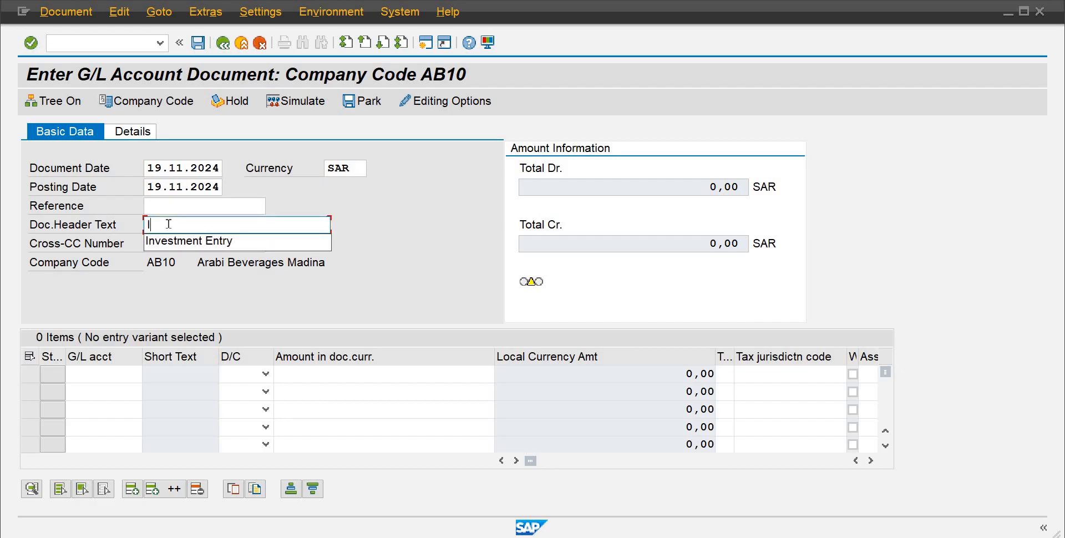
{"action": "key", "text": "Down"}
{"action": "key", "text": "Return"}
{"action": "key", "text": "Return"}
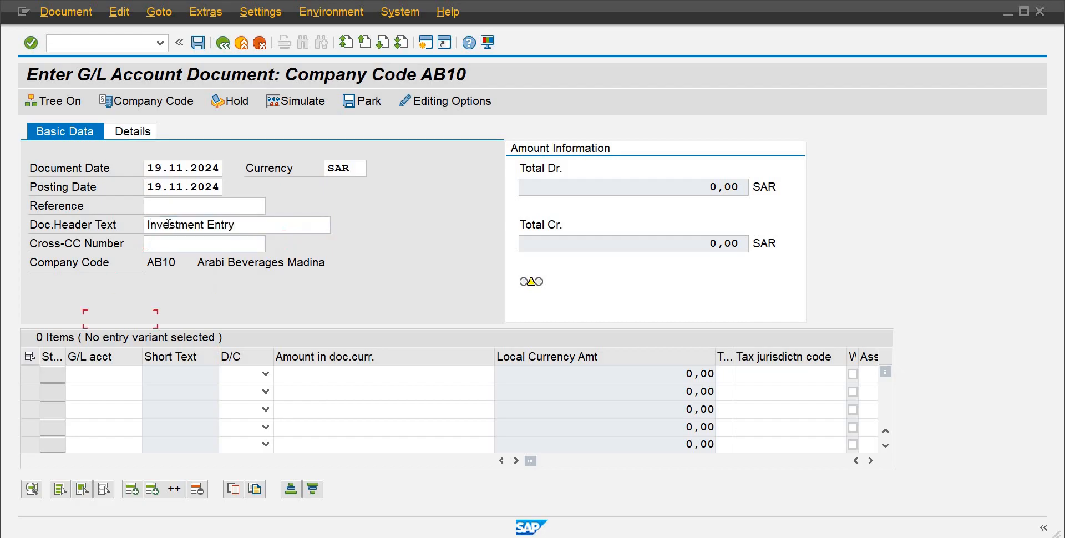
Step: Enter a debit line item for G/L account 100 with an amount of 85000
{"action": "type", "text": "100"}
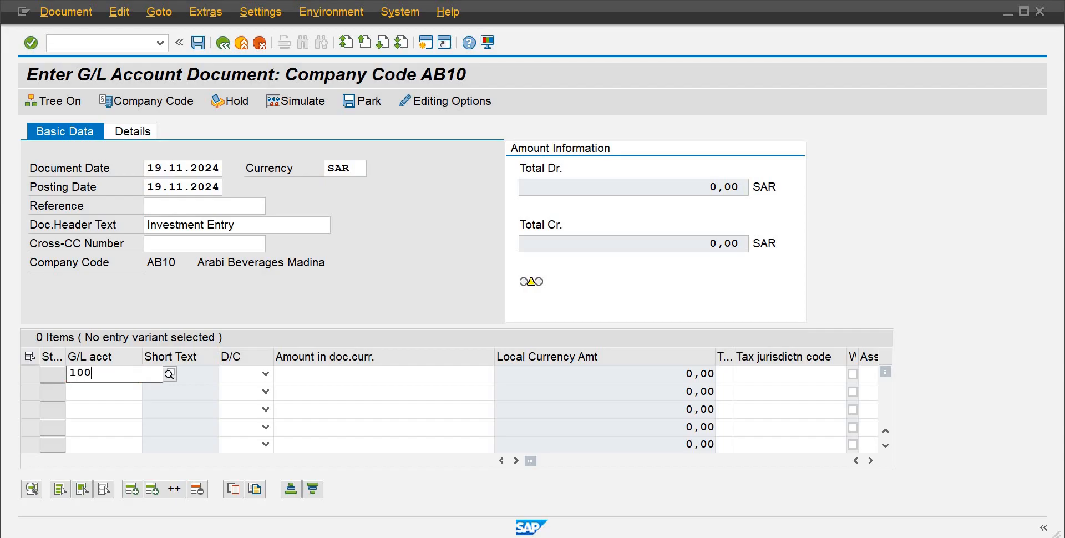
{"action": "key", "text": "F4"}
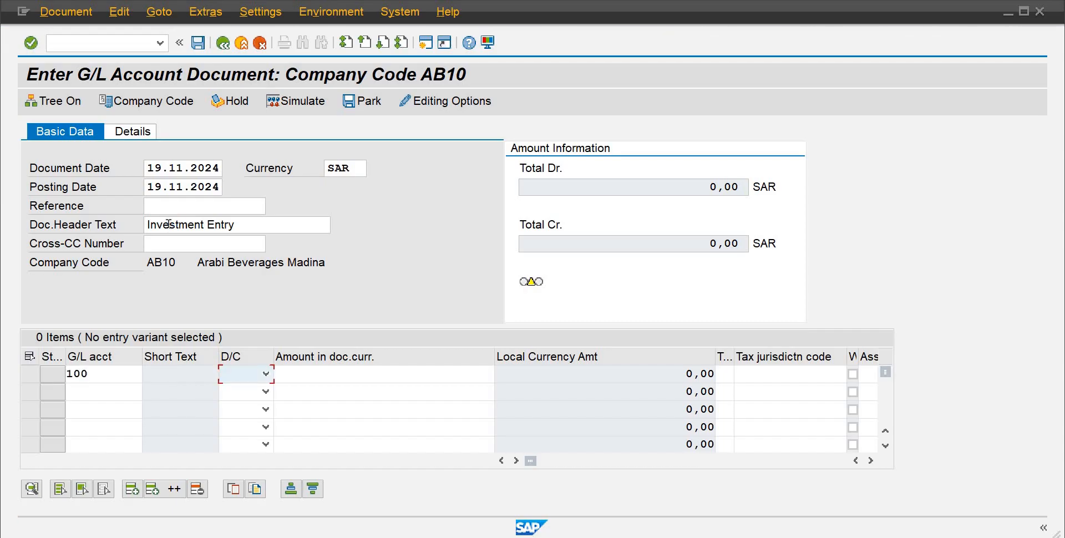
{"action": "key", "text": "d"}
{"action": "key", "text": "Tab"}
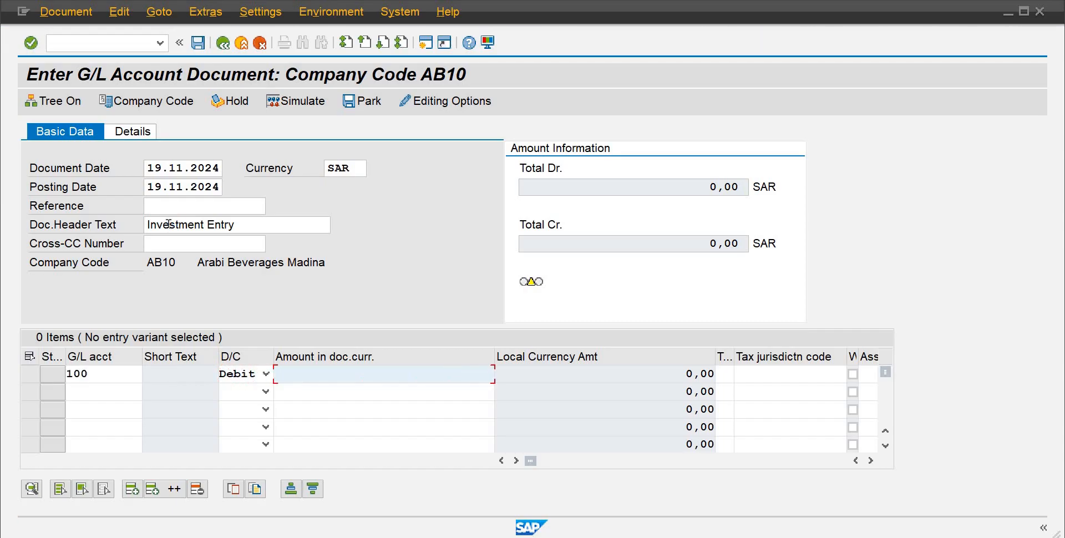
{"action": "type", "text": "85000"}
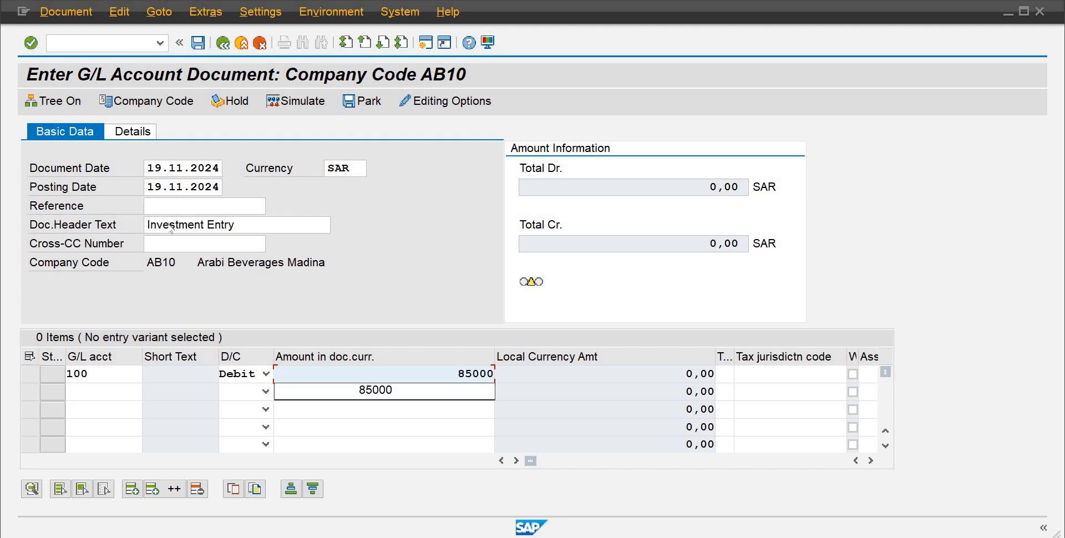
{"action": "key", "text": "Return"}
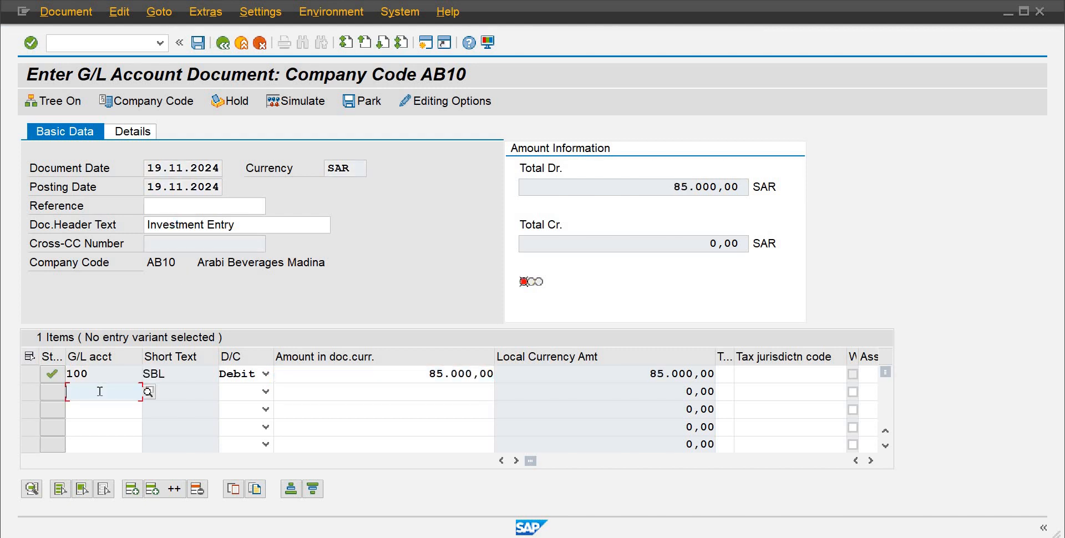
Step: Enter a credit line item for G/L account 200 with the amount * to balance the document
{"action": "type", "text": "200"}
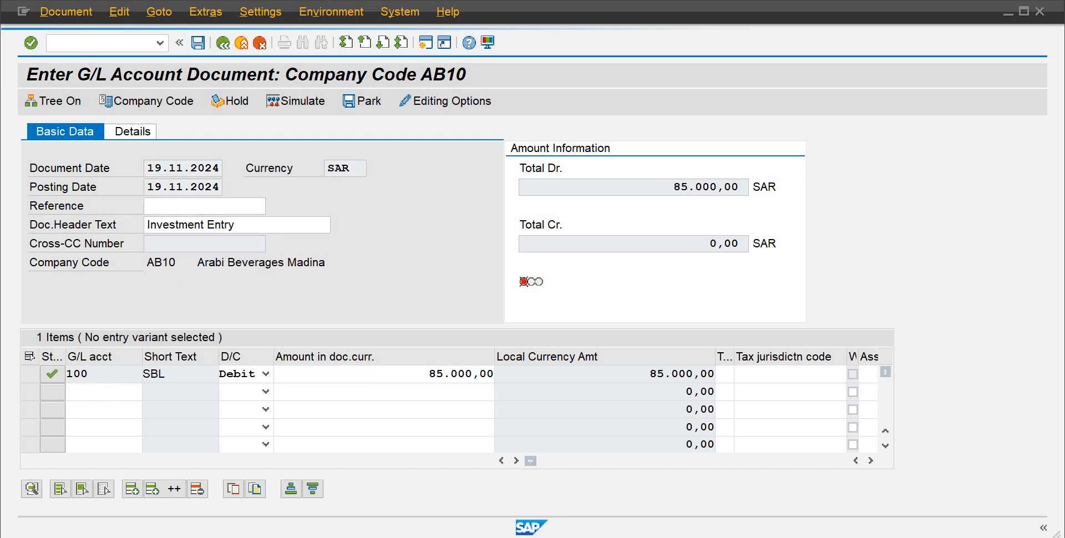
{"action": "key", "text": "Tab"}
{"action": "key", "text": "c"}
{"action": "key", "text": "Tab"}
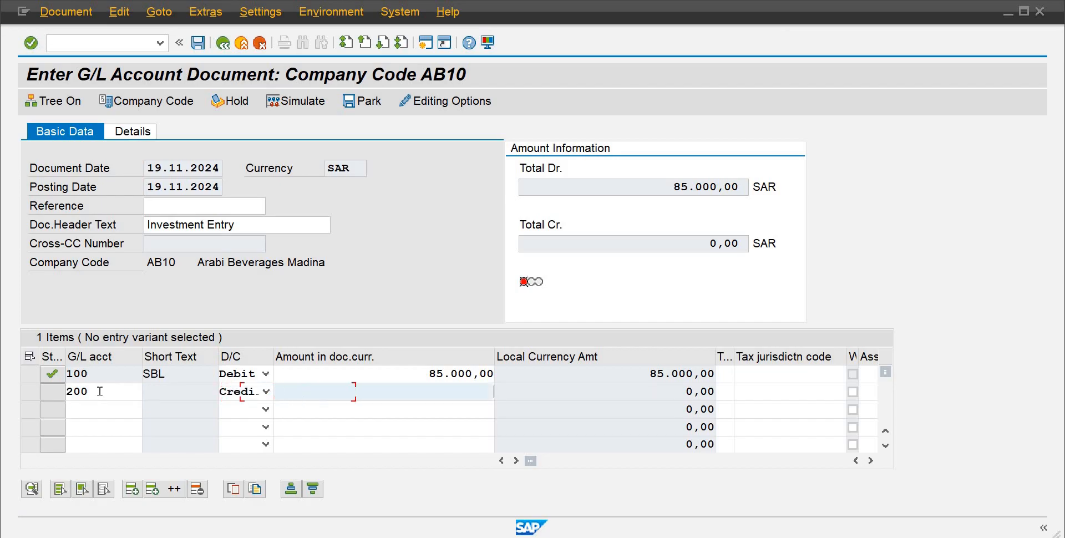
{"action": "type", "text": "*"}
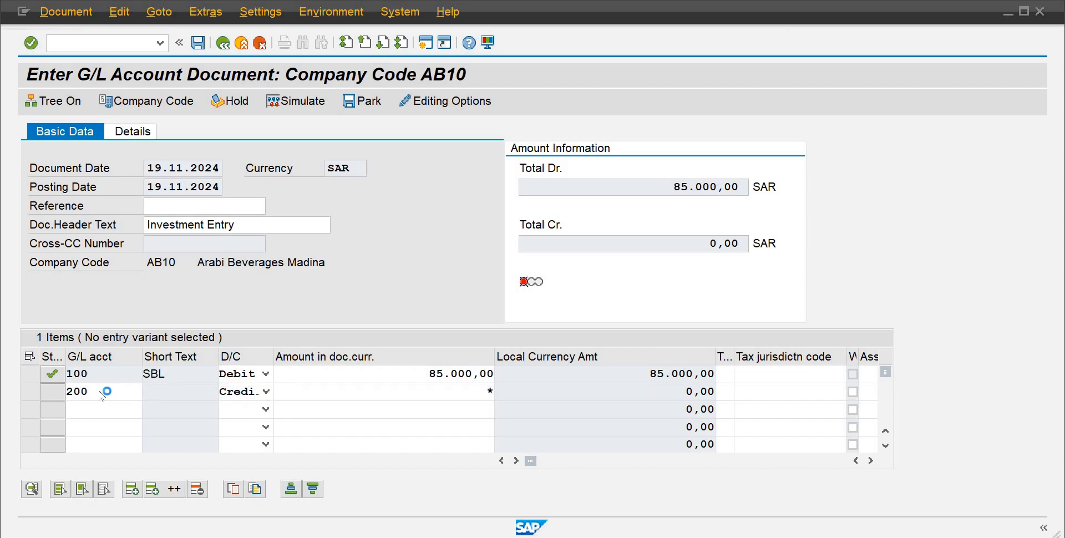
{"action": "key", "text": "Return"}
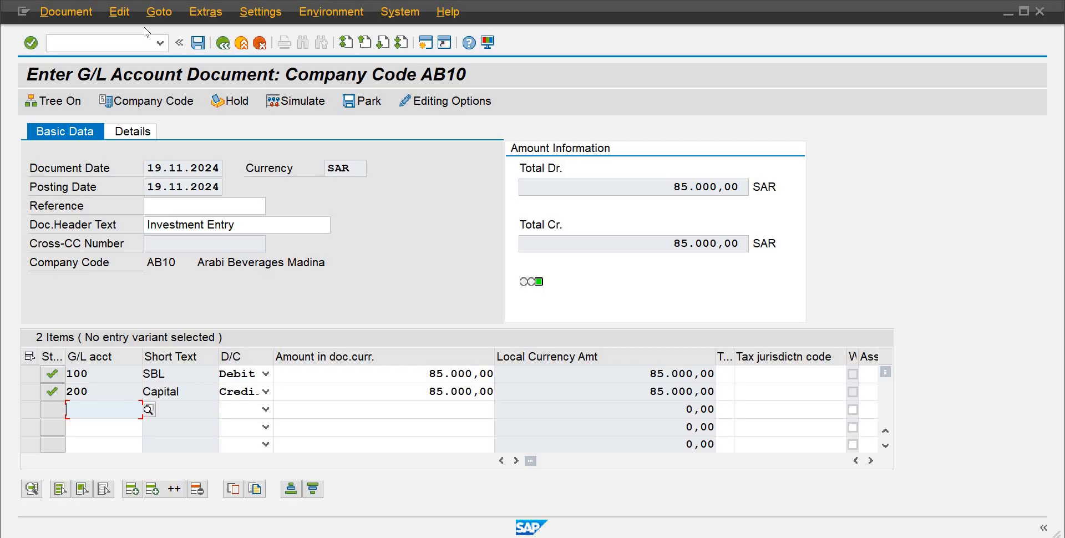
Step: Try to post the document and open the error message's detailed help text
{"action": "left_click", "coordinate": [198, 43]}
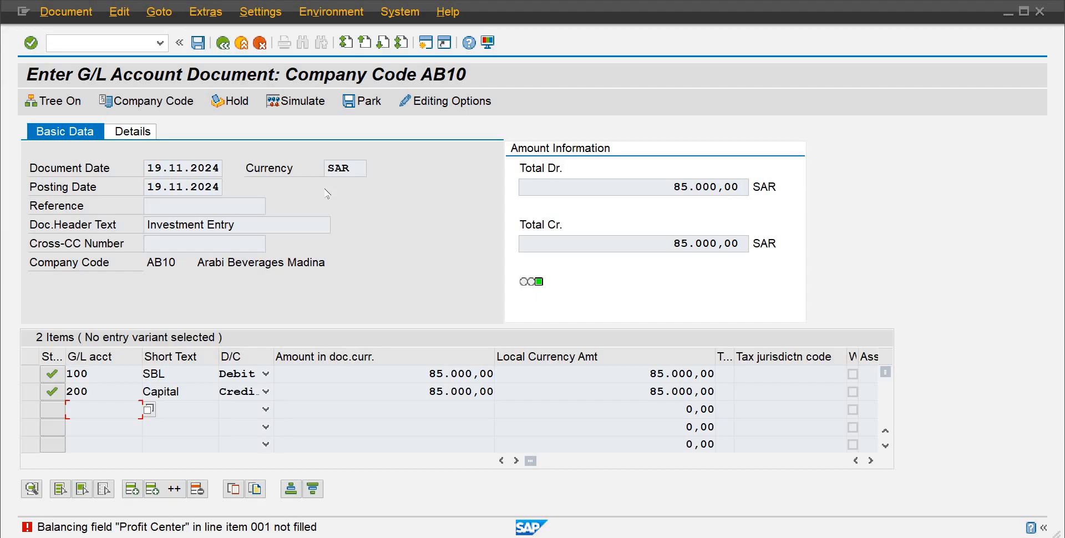
{"action": "double_click", "coordinate": [267, 527]}
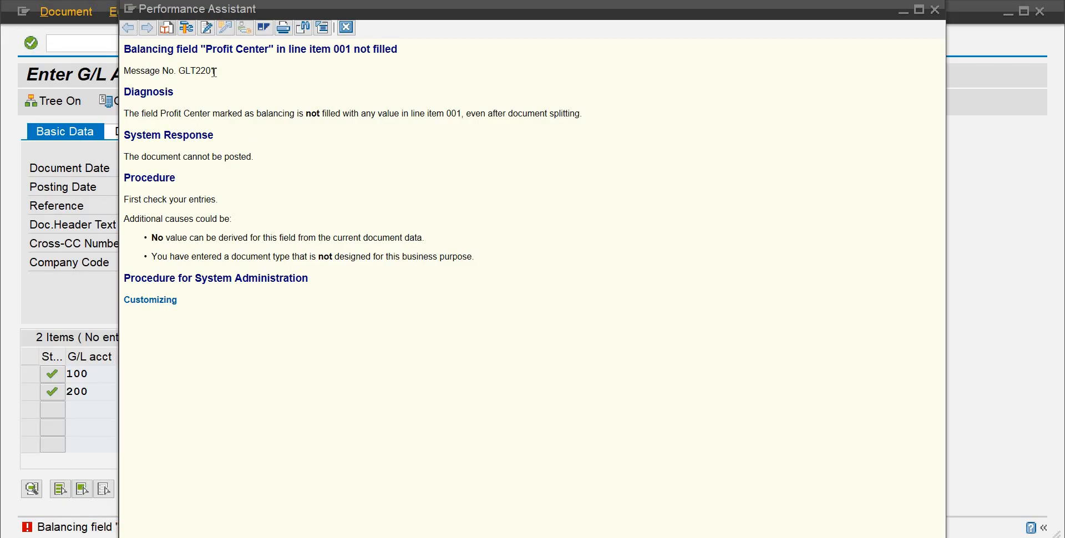
{"action": "left_click_drag", "start_coordinate": [214, 72], "coordinate": [127, 78]}
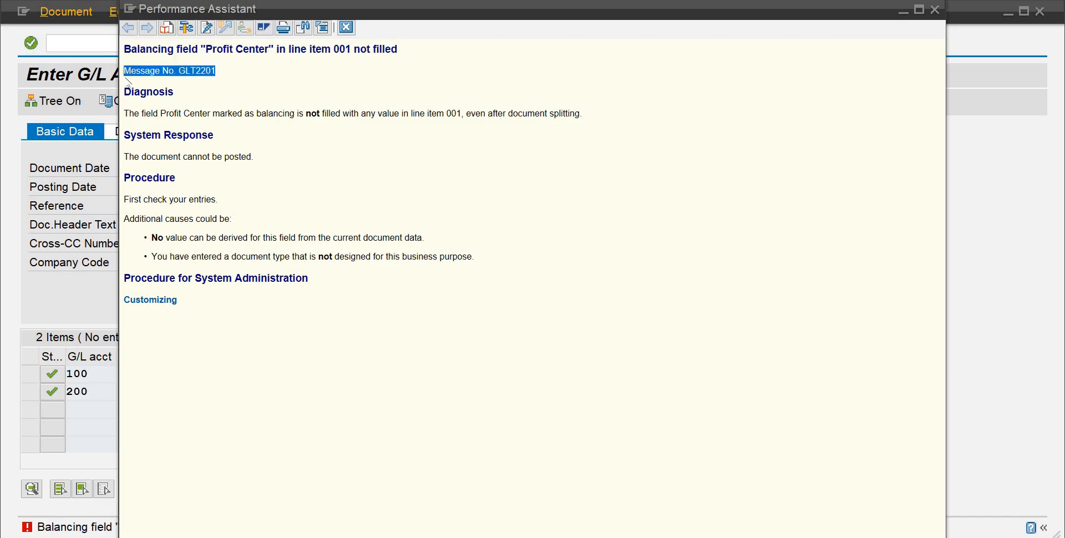
{"action": "left_click", "coordinate": [168, 96]}
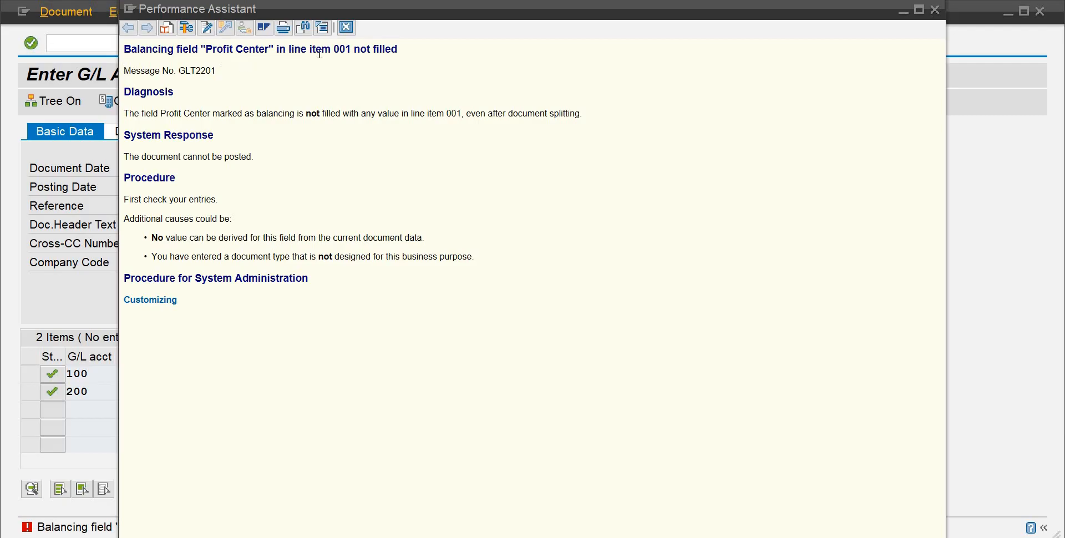
{"action": "left_click", "coordinate": [346, 27]}
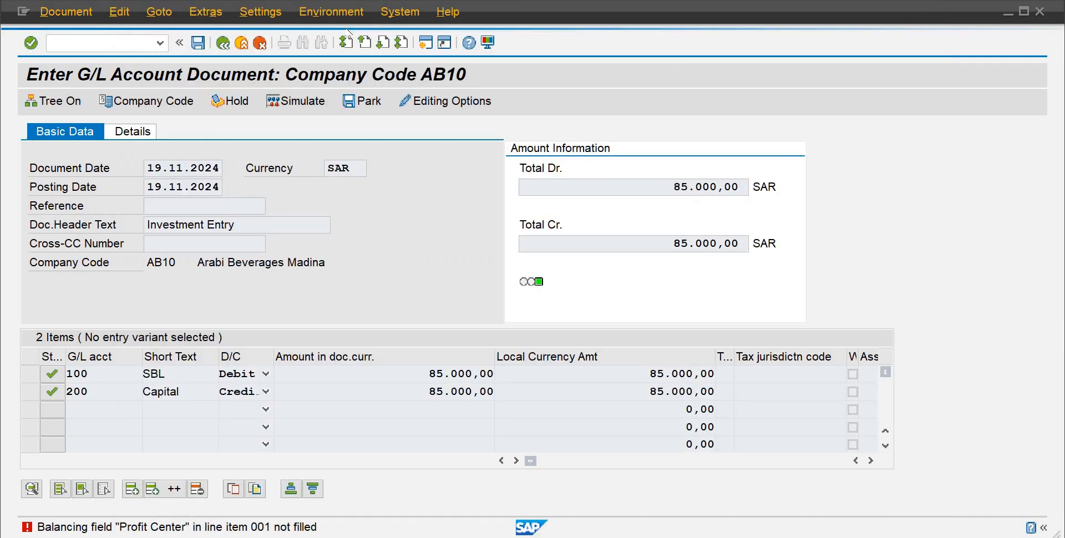
Step: Scroll through the line item columns of the document to locate the Profit Center field
{"action": "left_click", "coordinate": [118, 373]}
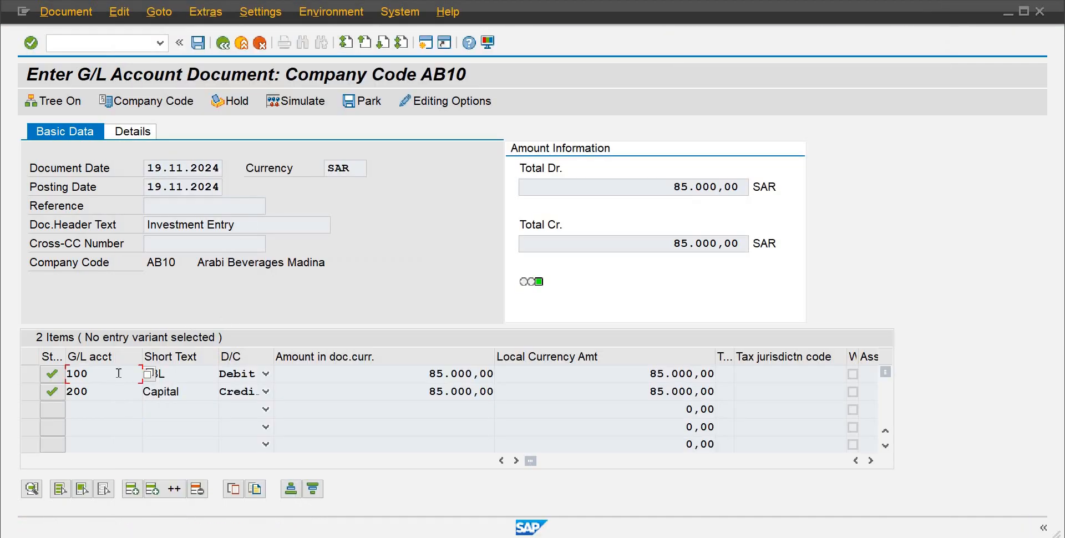
{"action": "key", "text": "Tab"}
{"action": "key", "text": "Tab"}
{"action": "key", "text": "Tab"}
{"action": "key", "text": "Tab"}
{"action": "key", "text": "Tab"}
{"action": "key", "text": "Tab"}
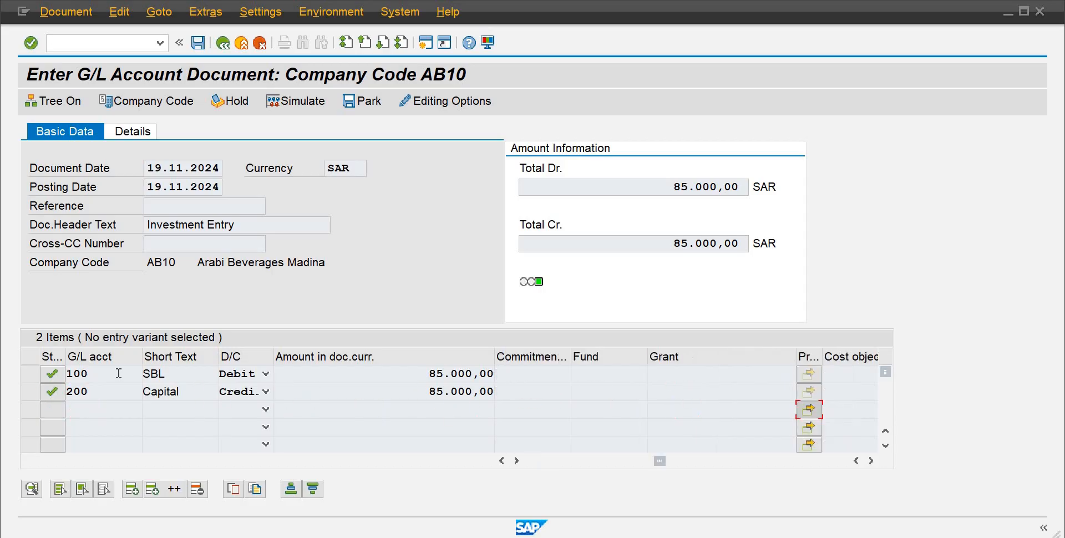
{"action": "key", "text": "Tab"}
{"action": "key", "text": "Tab"}
{"action": "key", "text": "Tab"}
{"action": "key", "text": "Tab"}
{"action": "key", "text": "Tab"}
{"action": "key", "text": "Tab"}
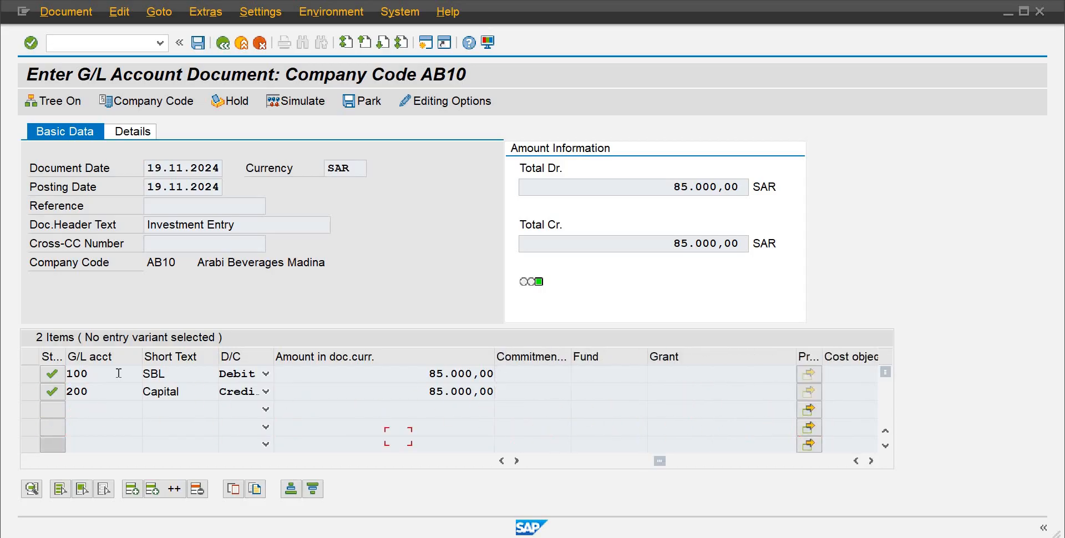
{"action": "key", "text": "Tab"}
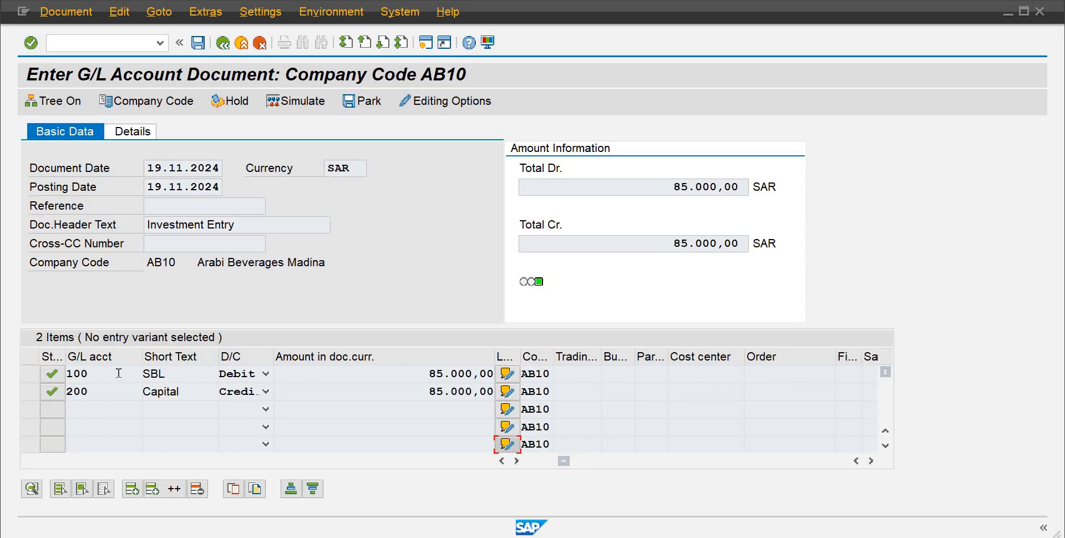
{"action": "key", "text": "Tab"}
{"action": "key", "text": "Tab"}
{"action": "key", "text": "Tab"}
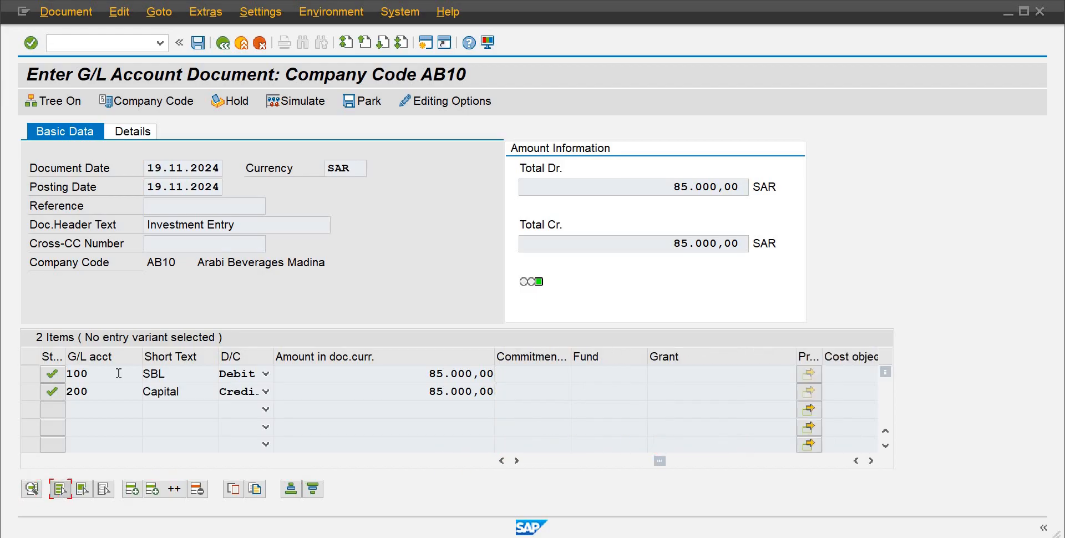
{"action": "left_click", "coordinate": [871, 461]}
{"action": "left_click", "coordinate": [870, 461]}
{"action": "left_click", "coordinate": [870, 461]}
{"action": "left_click", "coordinate": [870, 461]}
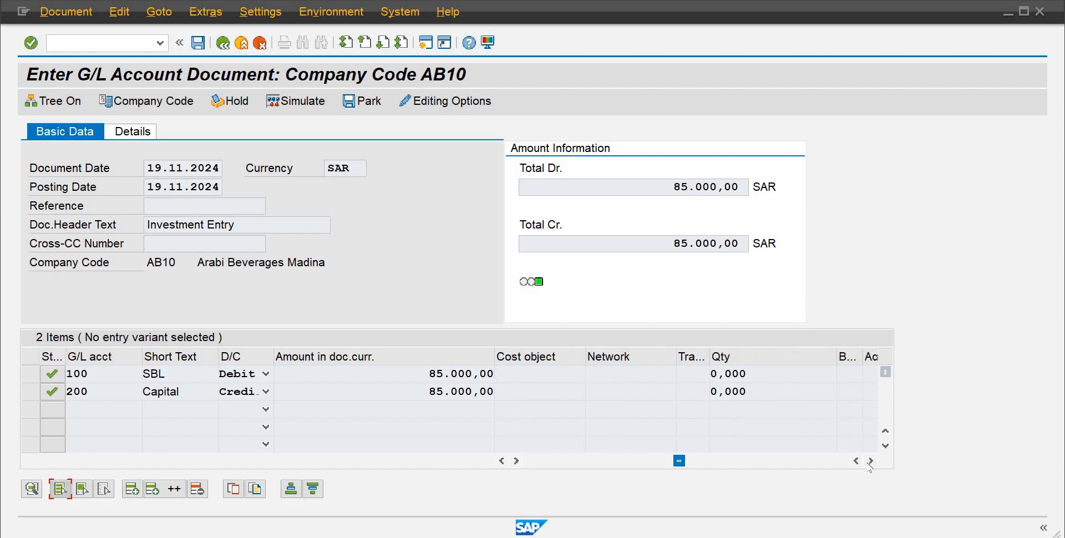
{"action": "left_click", "coordinate": [870, 461]}
{"action": "left_click", "coordinate": [870, 461]}
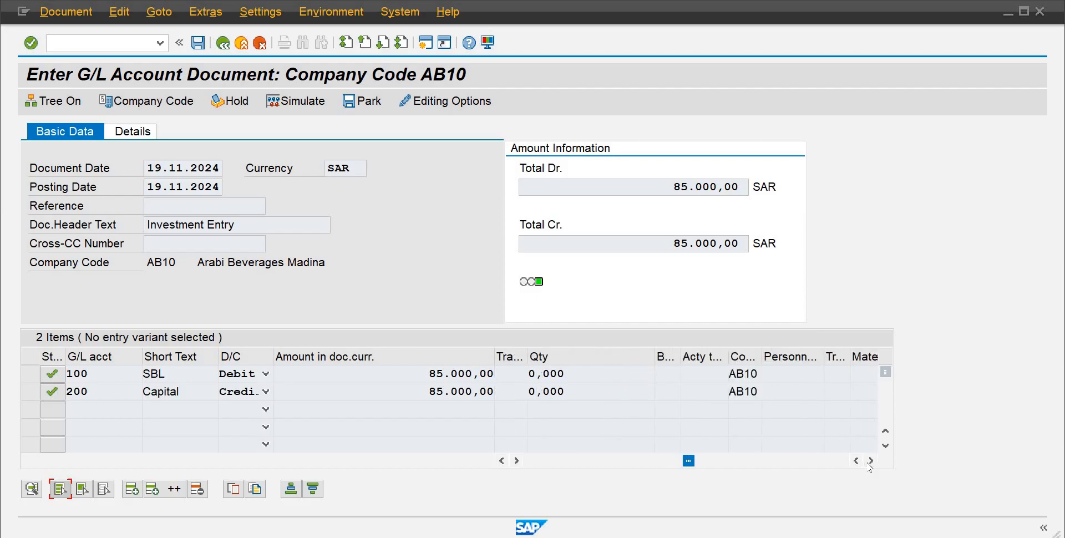
{"action": "left_click", "coordinate": [871, 461]}
{"action": "left_click", "coordinate": [870, 461]}
{"action": "left_click", "coordinate": [870, 461]}
{"action": "left_click", "coordinate": [870, 461]}
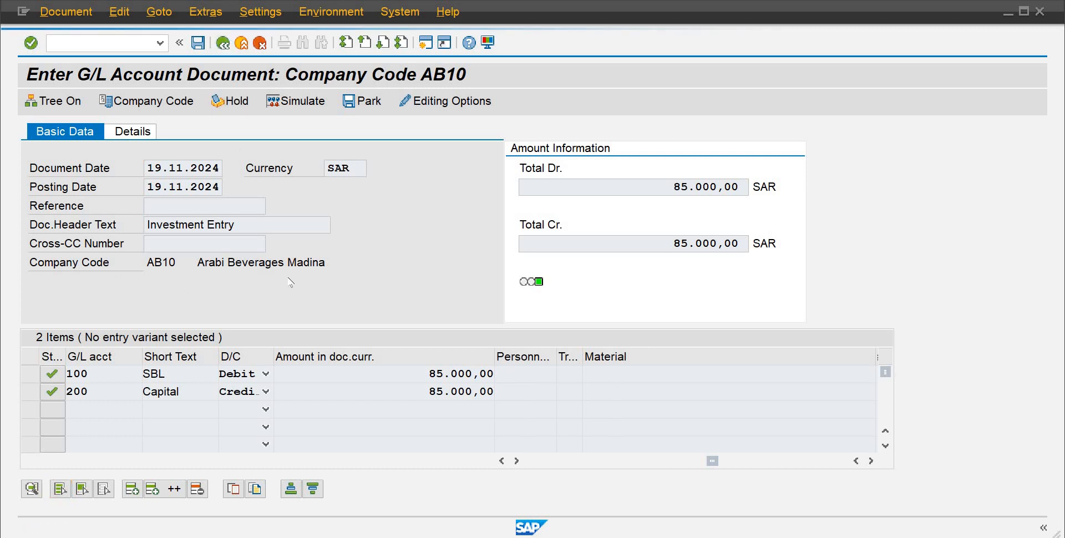
Step: Exit editing and discard the entered G/L account document
{"action": "left_click", "coordinate": [286, 344]}
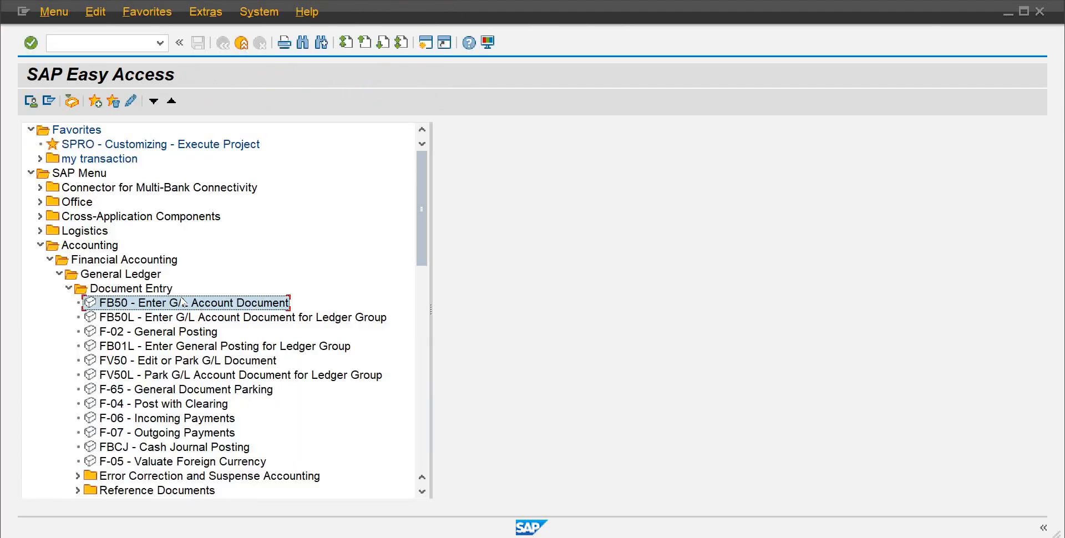
{"action": "double_click", "coordinate": [183, 302]}
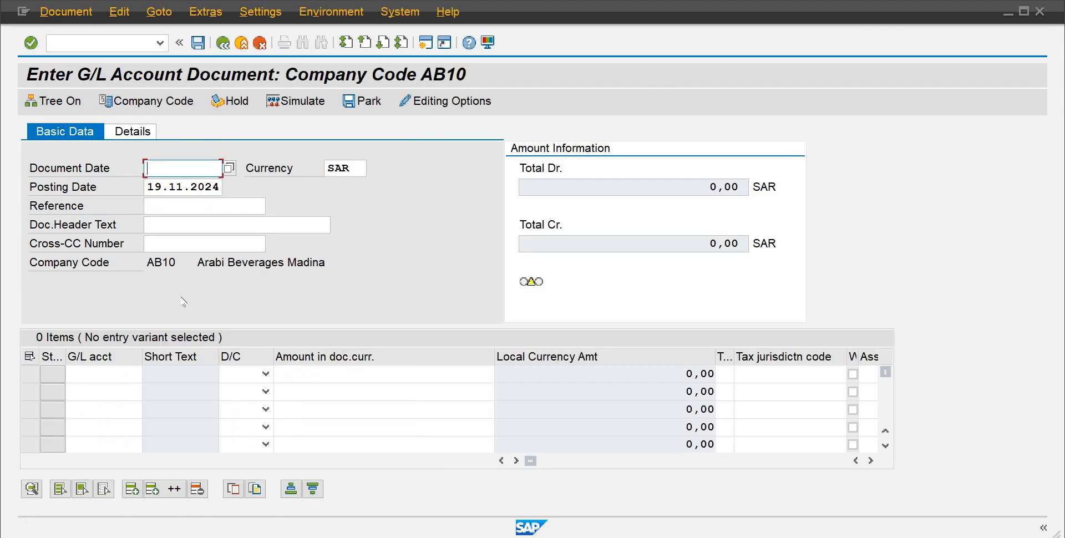
Step: Set the document date to 19.11.2024 and the document header text to Investment Entry
{"action": "type", "text": "19"}
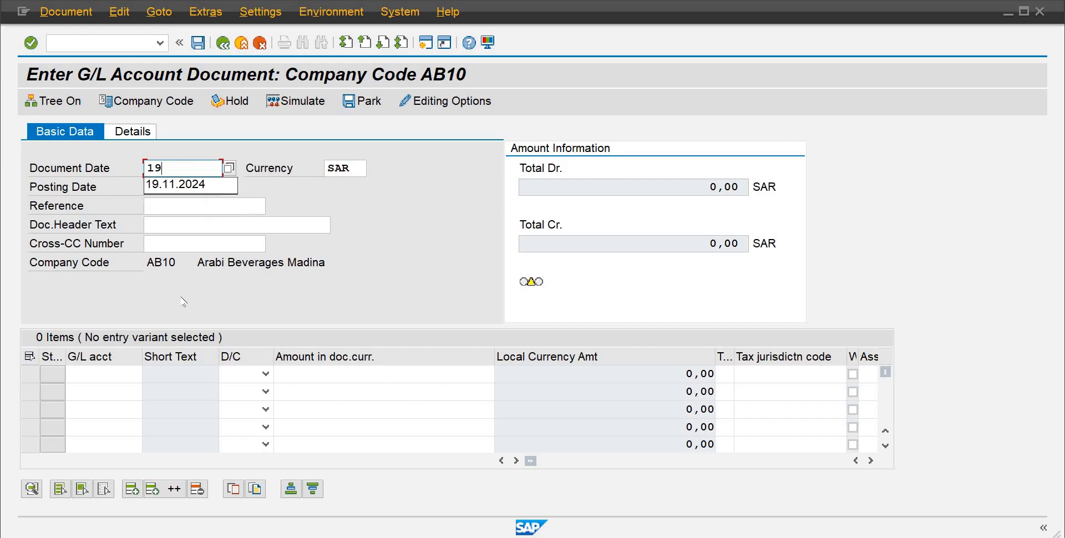
{"action": "key", "text": "Down"}
{"action": "key", "text": "Return"}
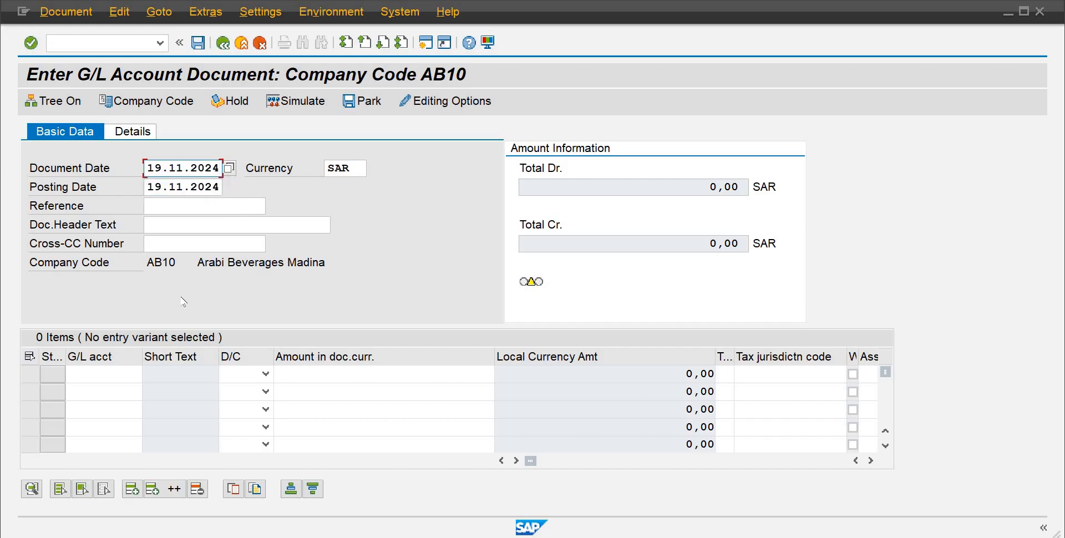
{"action": "key", "text": "Tab"}
{"action": "key", "text": "Tab"}
{"action": "key", "text": "Tab"}
{"action": "key", "text": "Tab"}
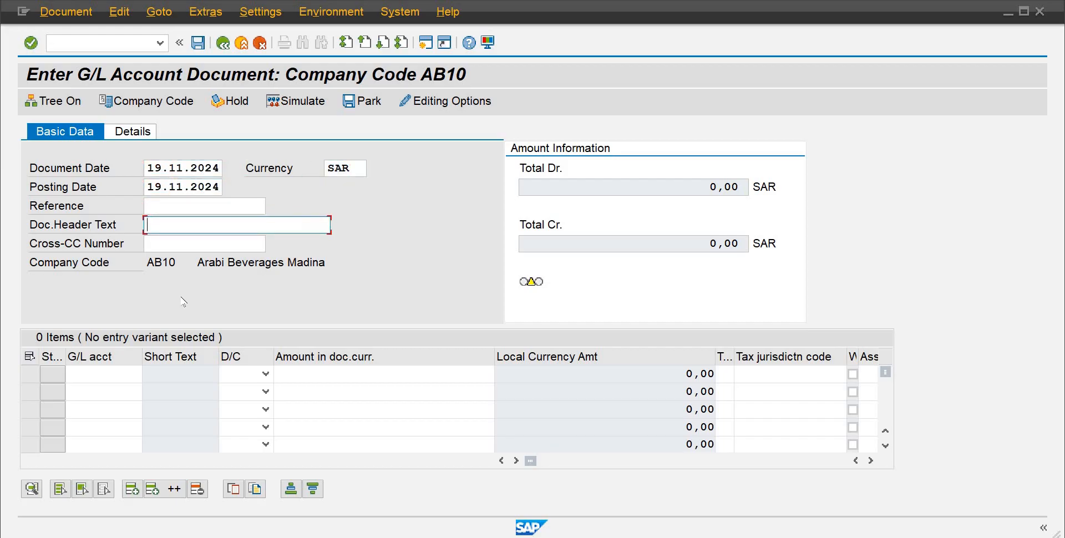
{"action": "type", "text": "I"}
{"action": "key", "text": "Down"}
{"action": "key", "text": "Return"}
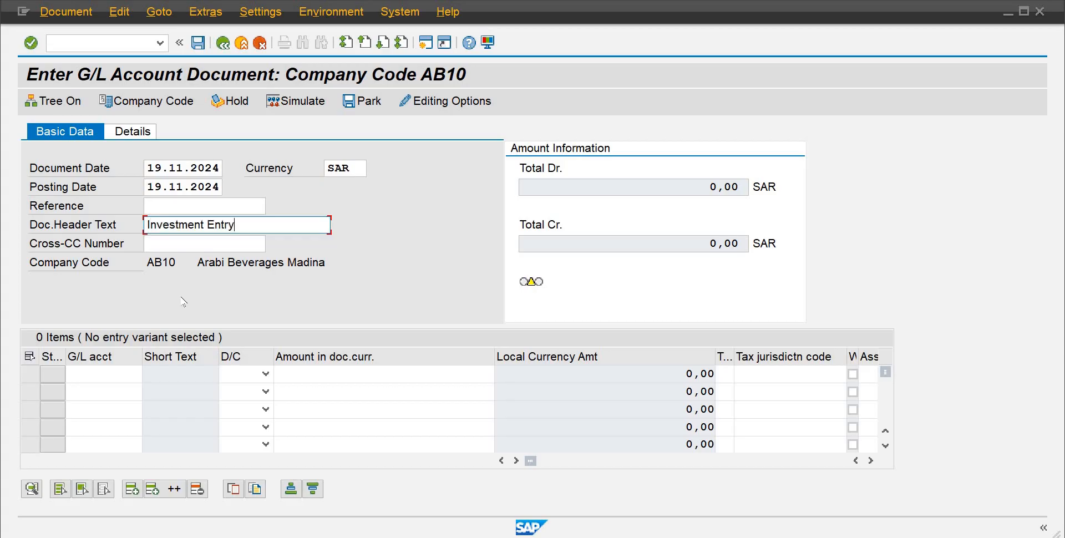
{"action": "key", "text": "Tab"}
{"action": "key", "text": "Tab"}
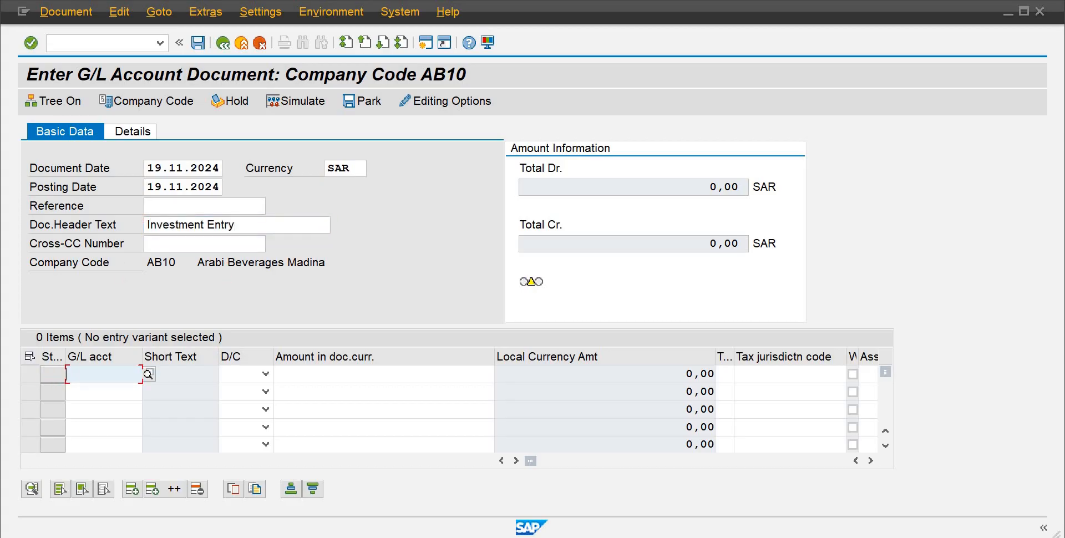
Step: Enter a debit line item for G/L account 100 with an amount of 85000
{"action": "type", "text": "100"}
{"action": "key", "text": "Return"}
{"action": "key", "text": "Down"}
{"action": "key", "text": "Tab"}
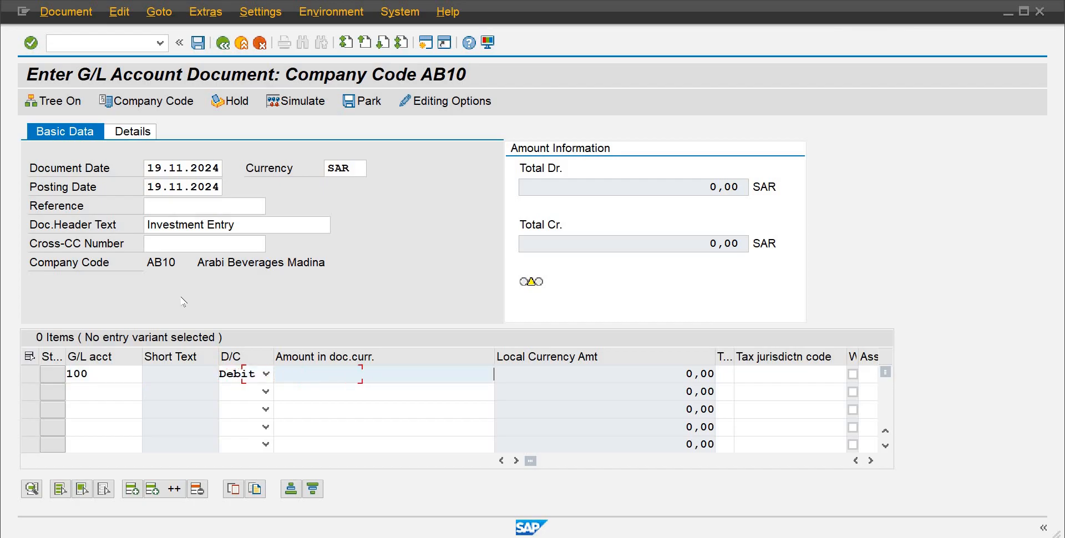
{"action": "type", "text": "8500"}
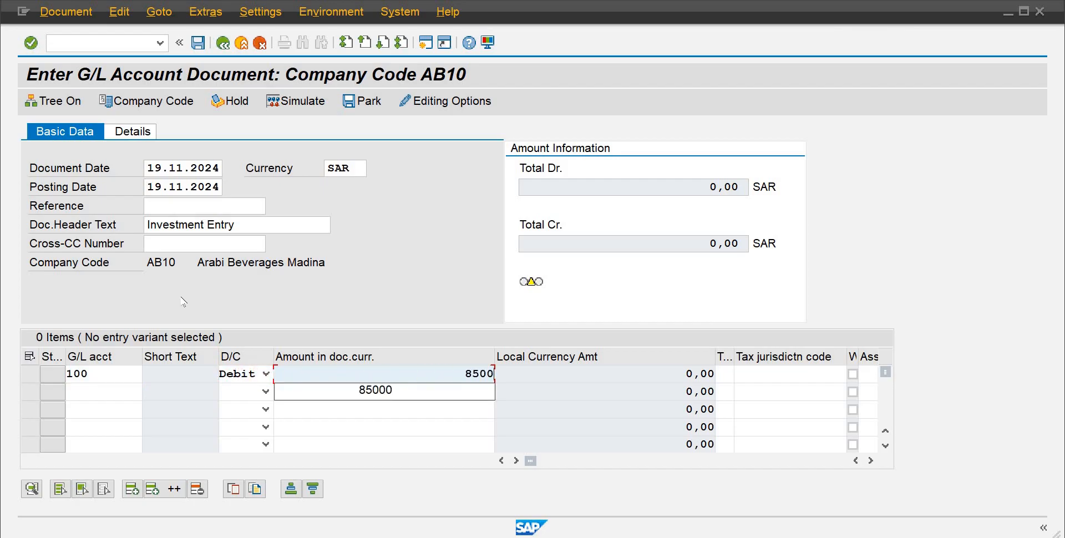
{"action": "type", "text": "0"}
Step: Enter a credit line item for G/L account 200 with an amount of 85000
{"action": "left_click", "coordinate": [99, 386]}
{"action": "type", "text": "200"}
{"action": "key", "text": "Return"}
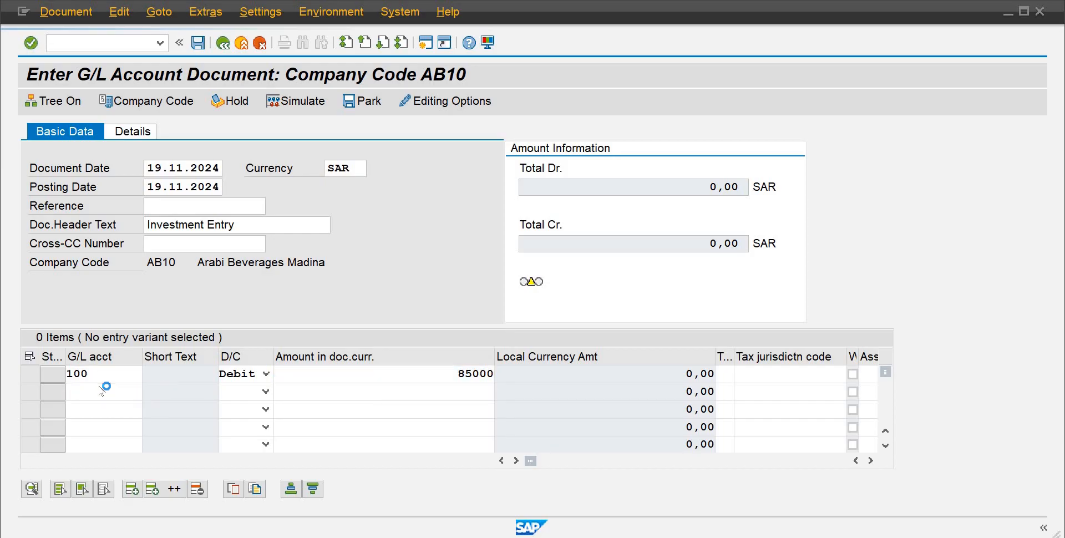
{"action": "type", "text": "200"}
{"action": "key", "text": "Tab"}
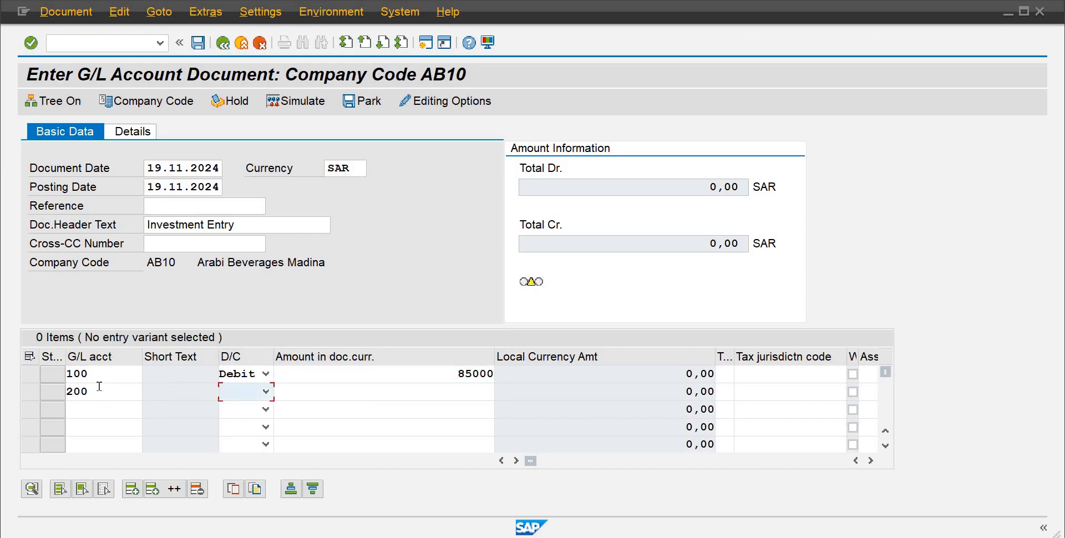
{"action": "key", "text": "c"}
{"action": "key", "text": "Tab"}
{"action": "type", "text": "8"}
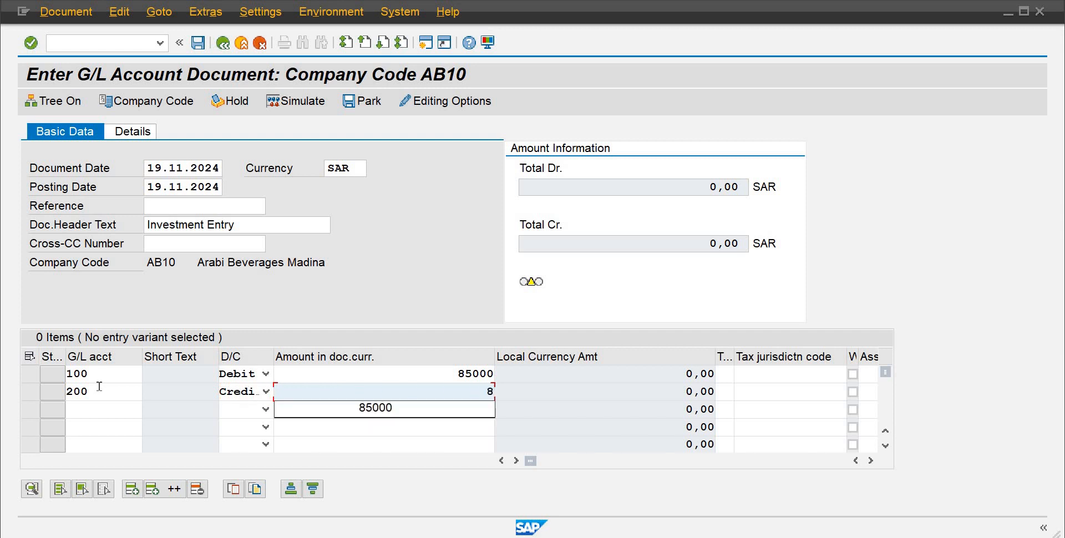
{"action": "type", "text": "5000"}
Step: Scroll through the line item columns to reach the Profit center field
{"action": "left_click", "coordinate": [722, 376]}
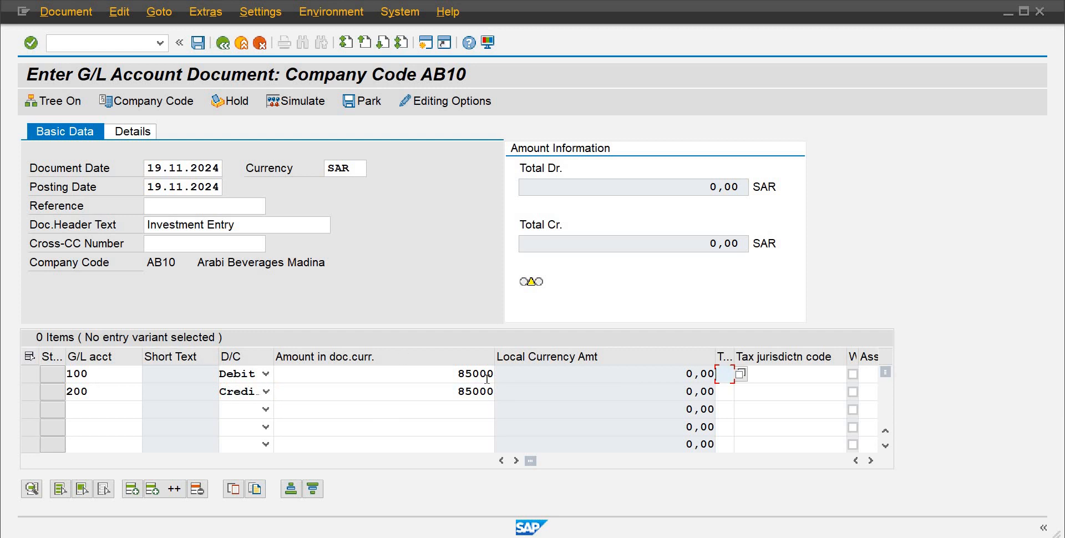
{"action": "left_click", "coordinate": [487, 375]}
{"action": "key", "text": "Tab"}
{"action": "key", "text": "Tab"}
{"action": "key", "text": "Tab"}
{"action": "key", "text": "Tab"}
{"action": "key", "text": "Tab"}
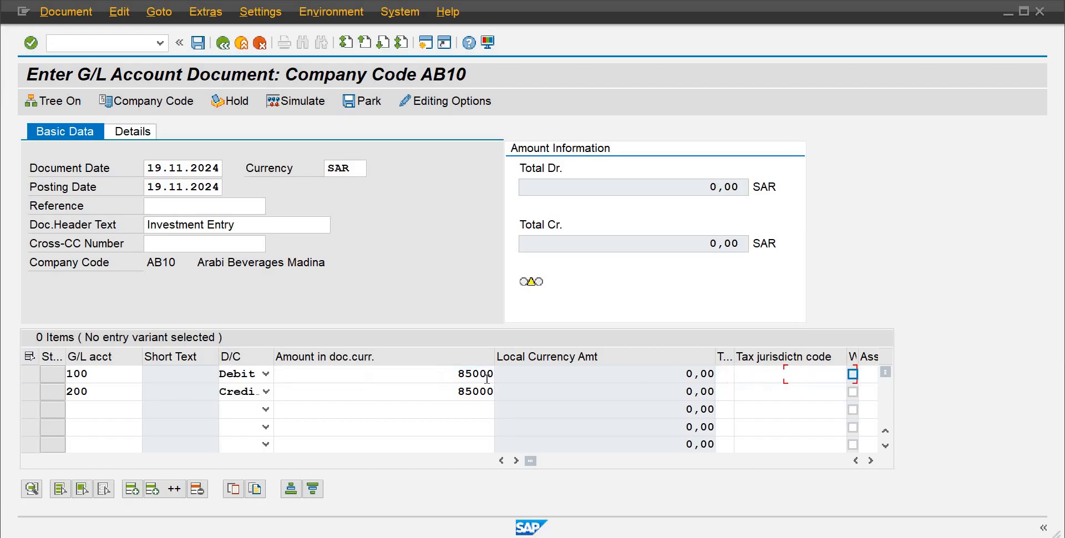
{"action": "key", "text": "Tab"}
{"action": "key", "text": "Tab"}
{"action": "key", "text": "Tab"}
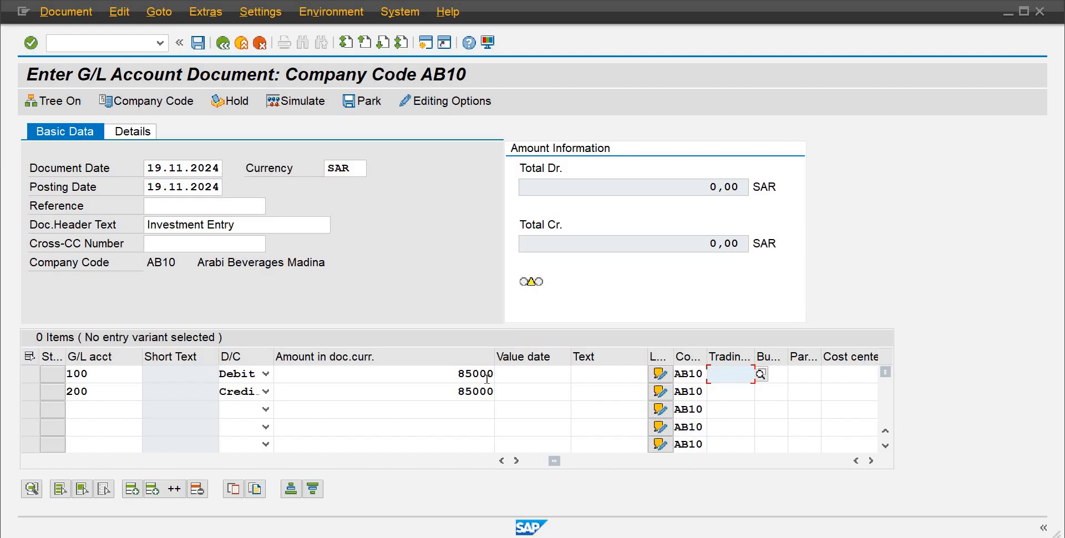
{"action": "key", "text": "Tab"}
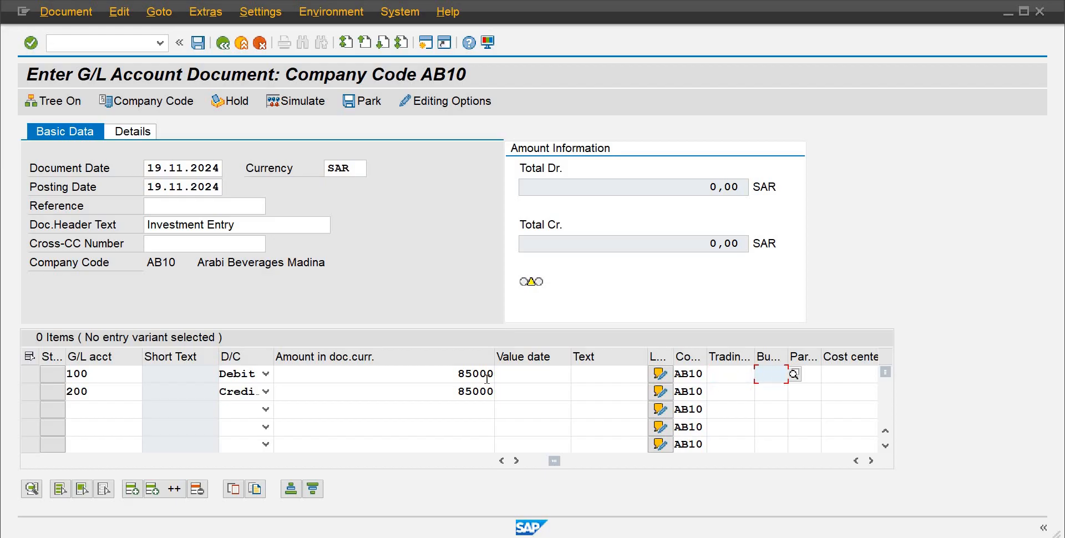
{"action": "key", "text": "Tab"}
{"action": "key", "text": "Tab"}
{"action": "key", "text": "Tab"}
{"action": "key", "text": "Tab"}
{"action": "key", "text": "Tab"}
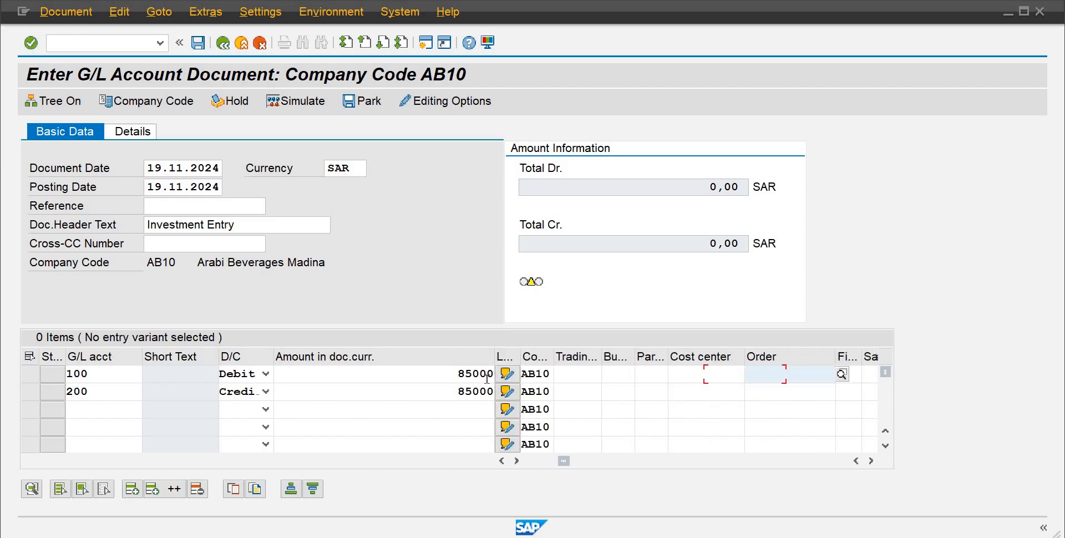
{"action": "key", "text": "Tab"}
{"action": "key", "text": "Tab"}
{"action": "key", "text": "Tab"}
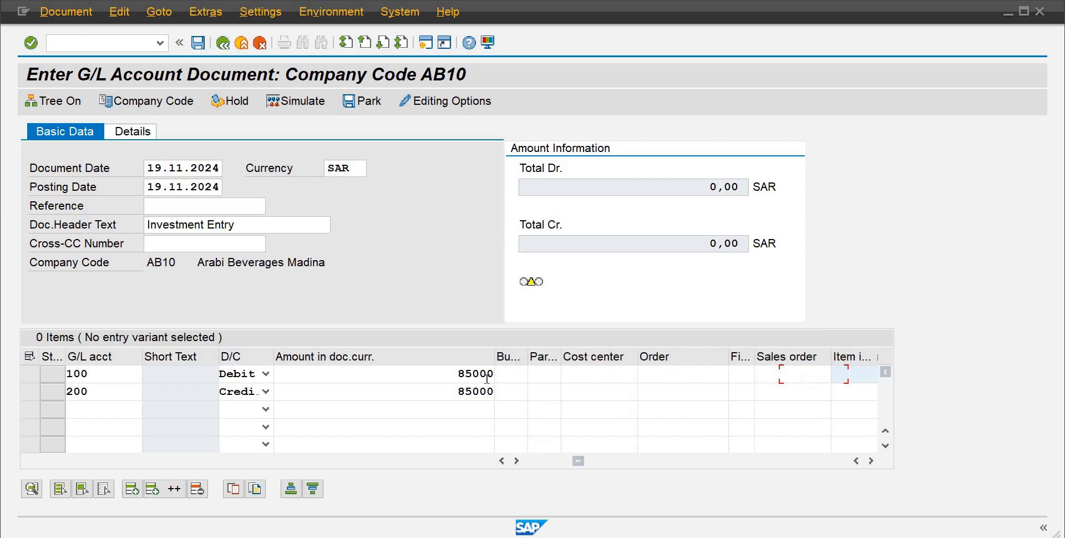
{"action": "key", "text": "Tab"}
{"action": "key", "text": "Tab"}
{"action": "key", "text": "Tab"}
{"action": "key", "text": "Tab"}
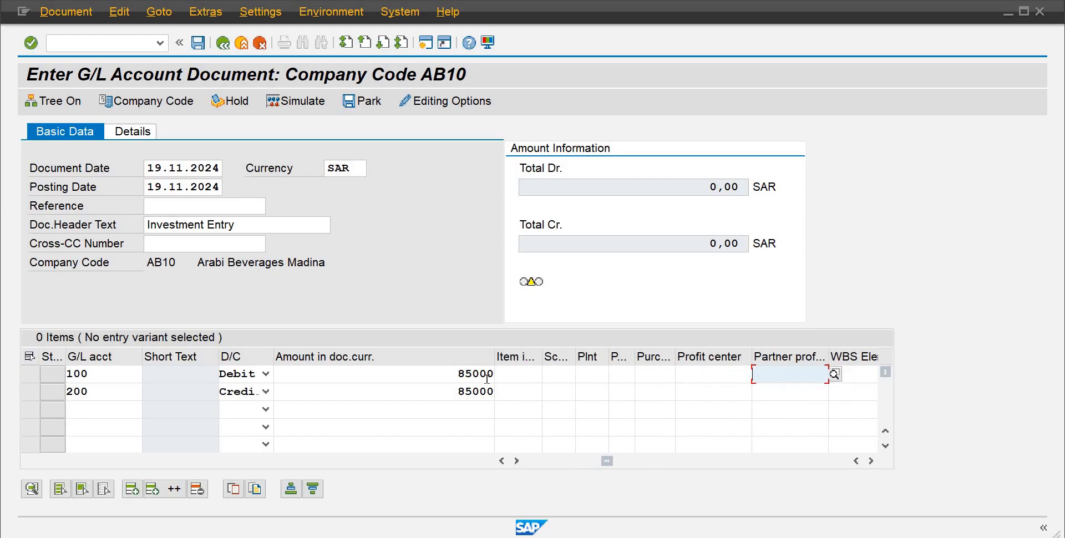
Step: Open and close the profit center search help on the first line item, then try to post the document
{"action": "left_click", "coordinate": [722, 371]}
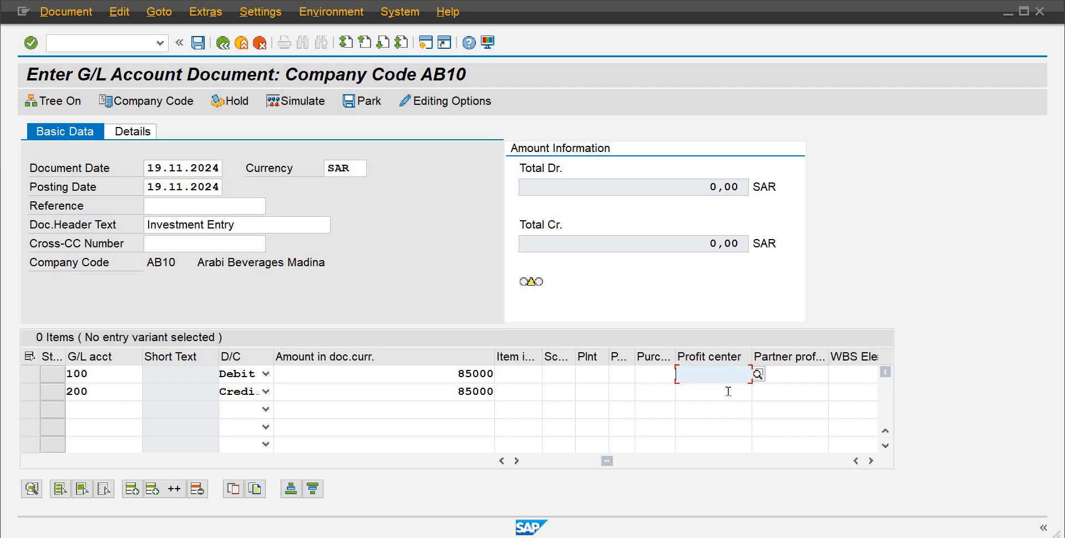
{"action": "left_click", "coordinate": [758, 375]}
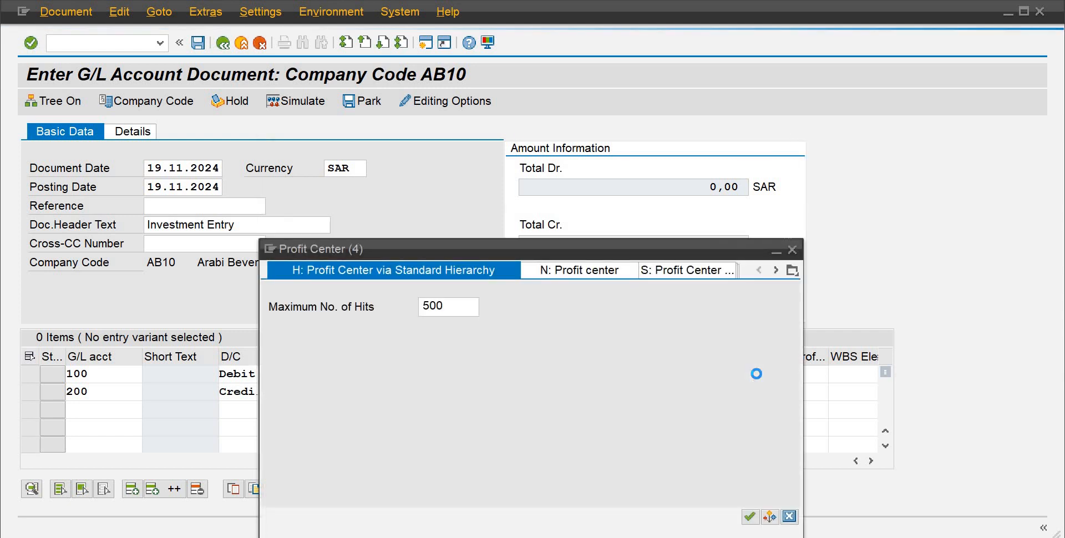
{"action": "left_click", "coordinate": [791, 250]}
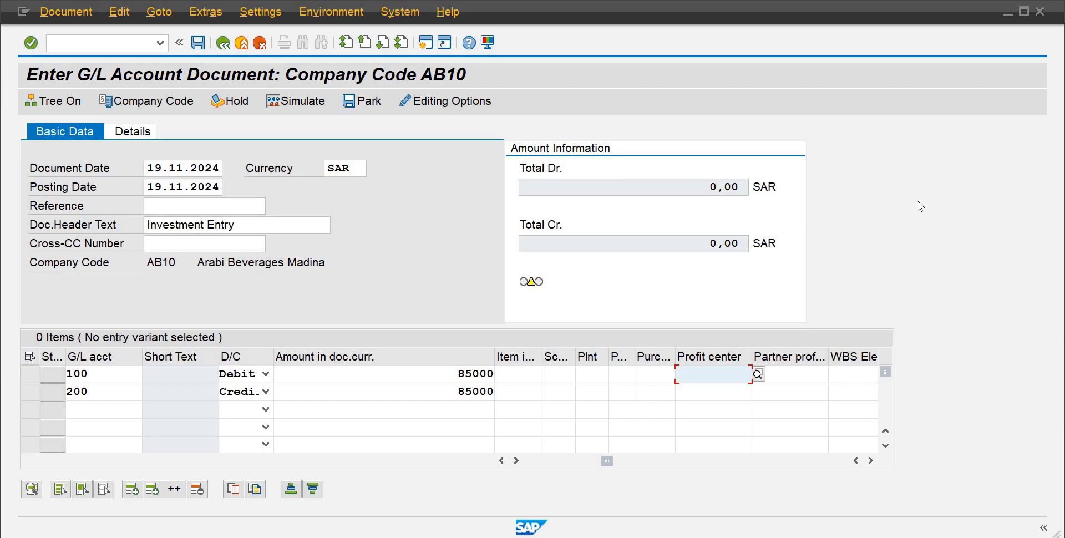
{"action": "left_click", "coordinate": [198, 43]}
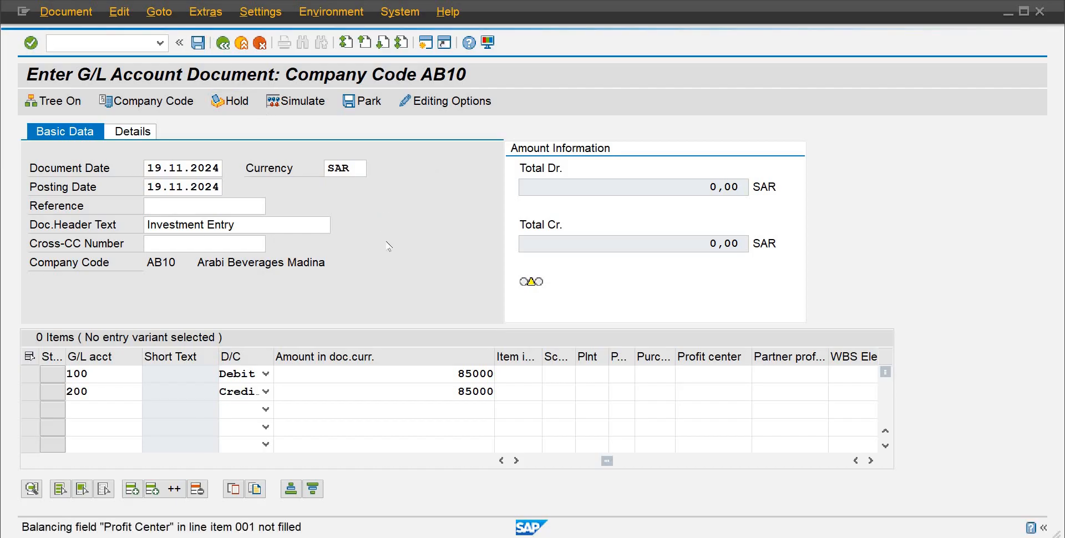